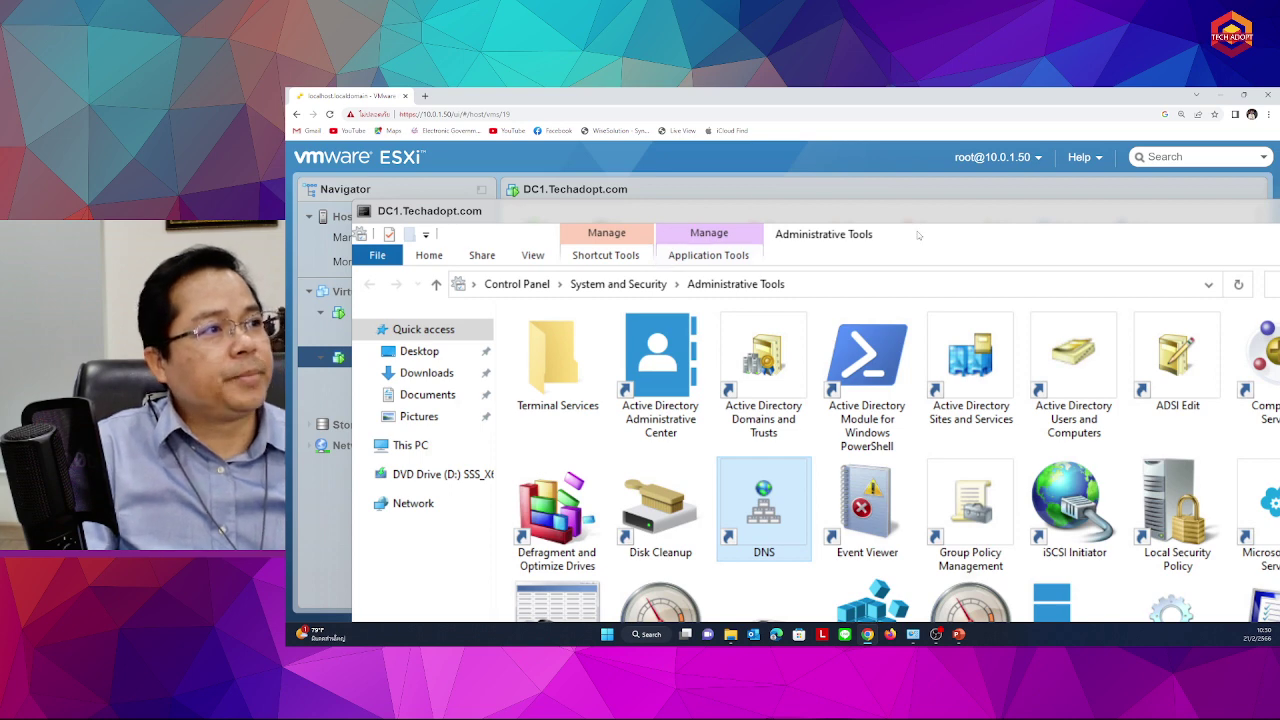
Zoom the browser out and close DC1's console to get back to the DC1.Techadopt.com summary
{"action": "key", "text": "ctrl+minus"}
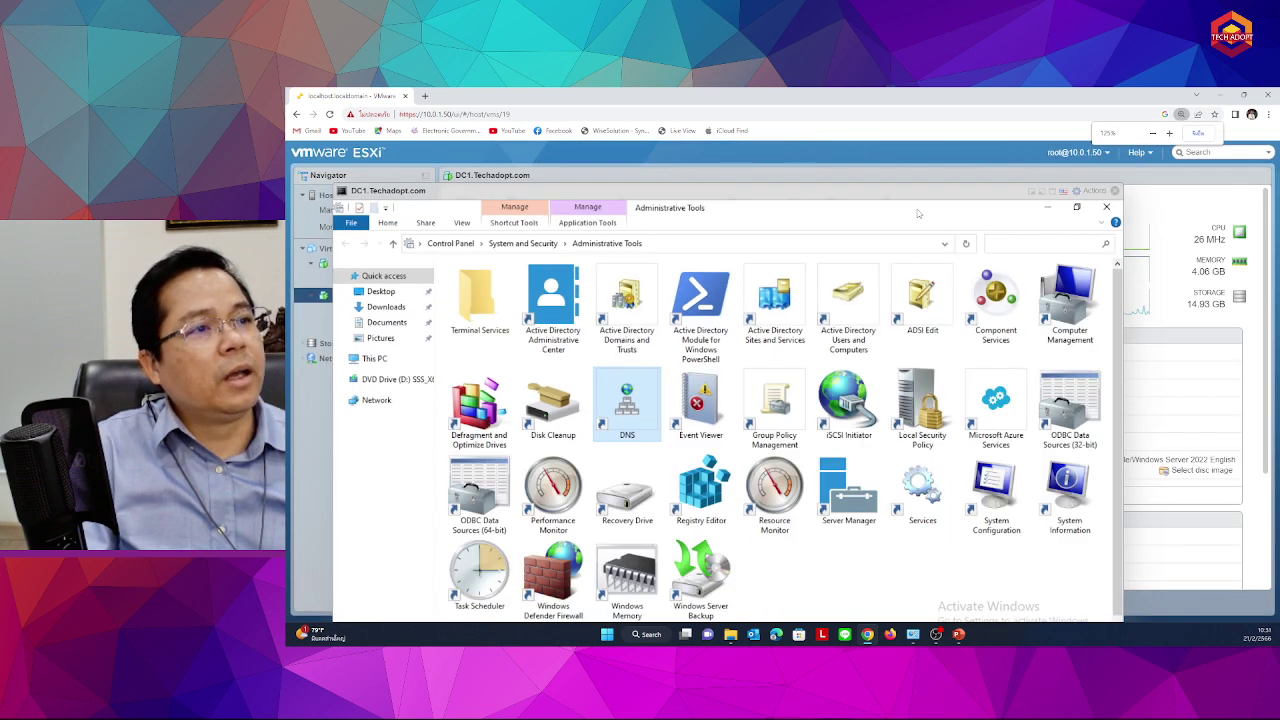
{"action": "left_click", "coordinate": [1115, 190]}
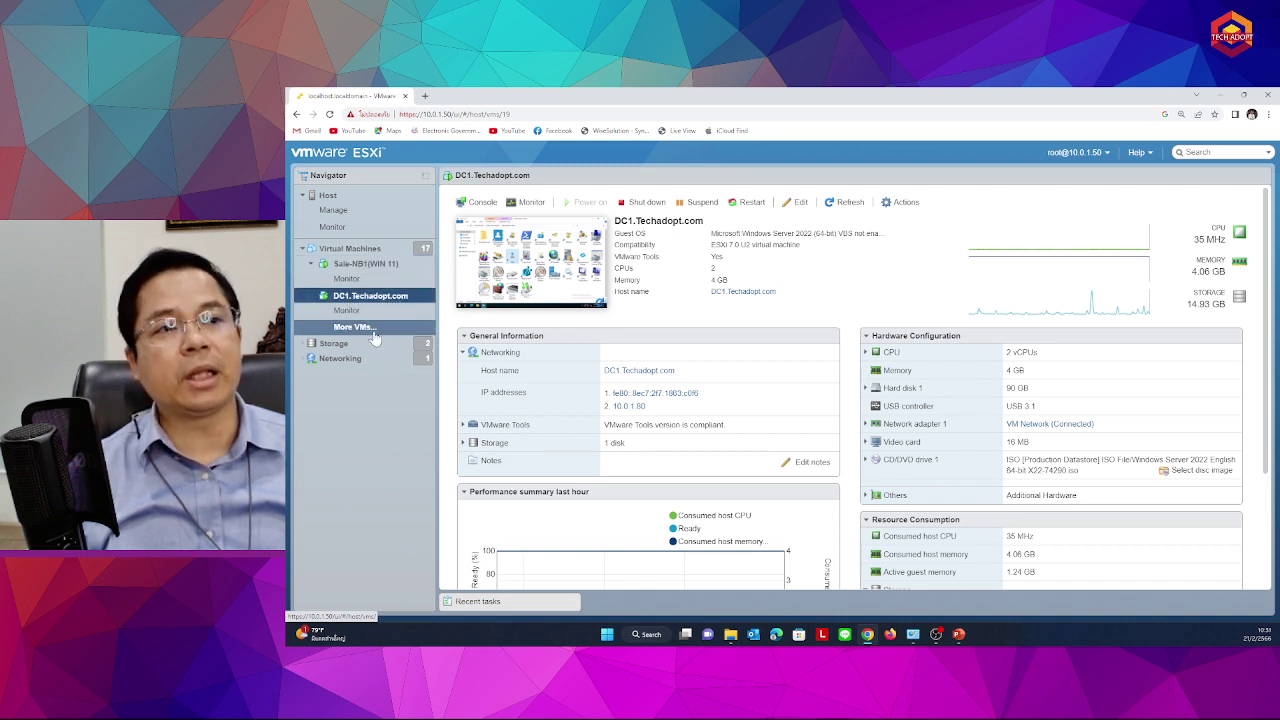
Open DC1's console and delete the users.xlsx and script files from its desktop
{"action": "left_click", "coordinate": [535, 262]}
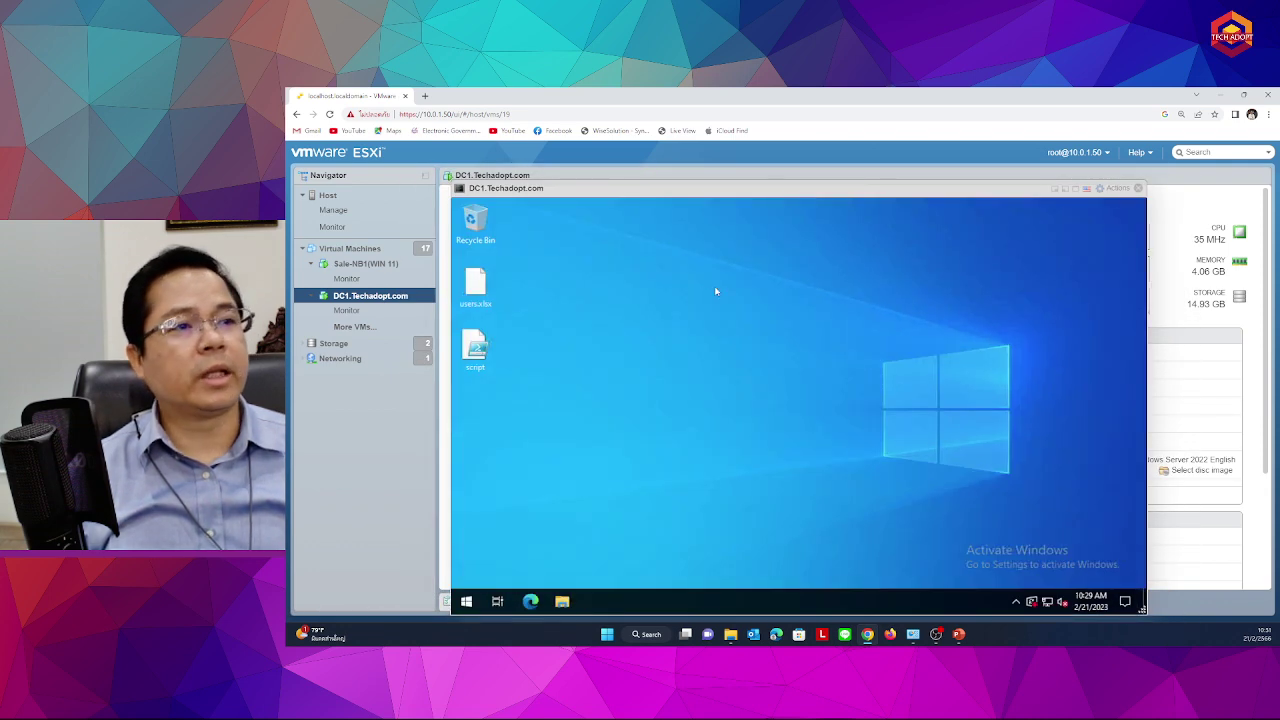
{"action": "left_click_drag", "start_coordinate": [534, 409], "coordinate": [476, 282]}
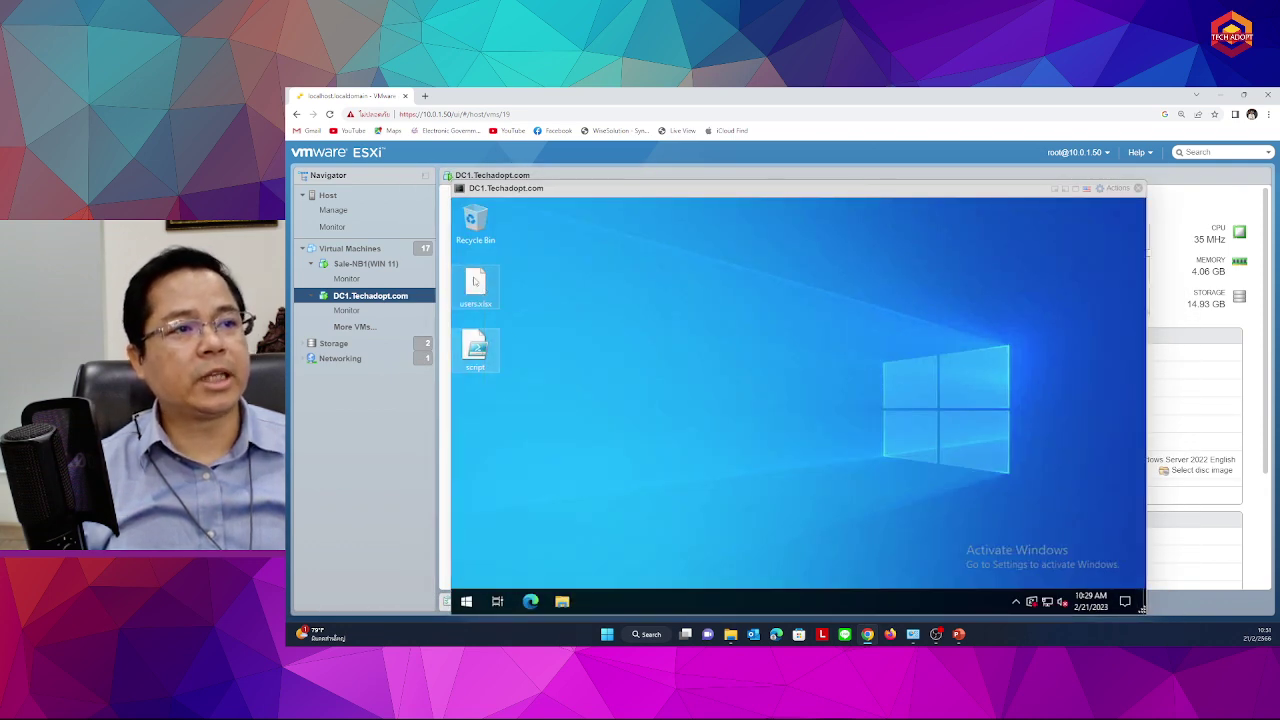
{"action": "right_click", "coordinate": [476, 282]}
{"action": "left_click", "coordinate": [500, 393]}
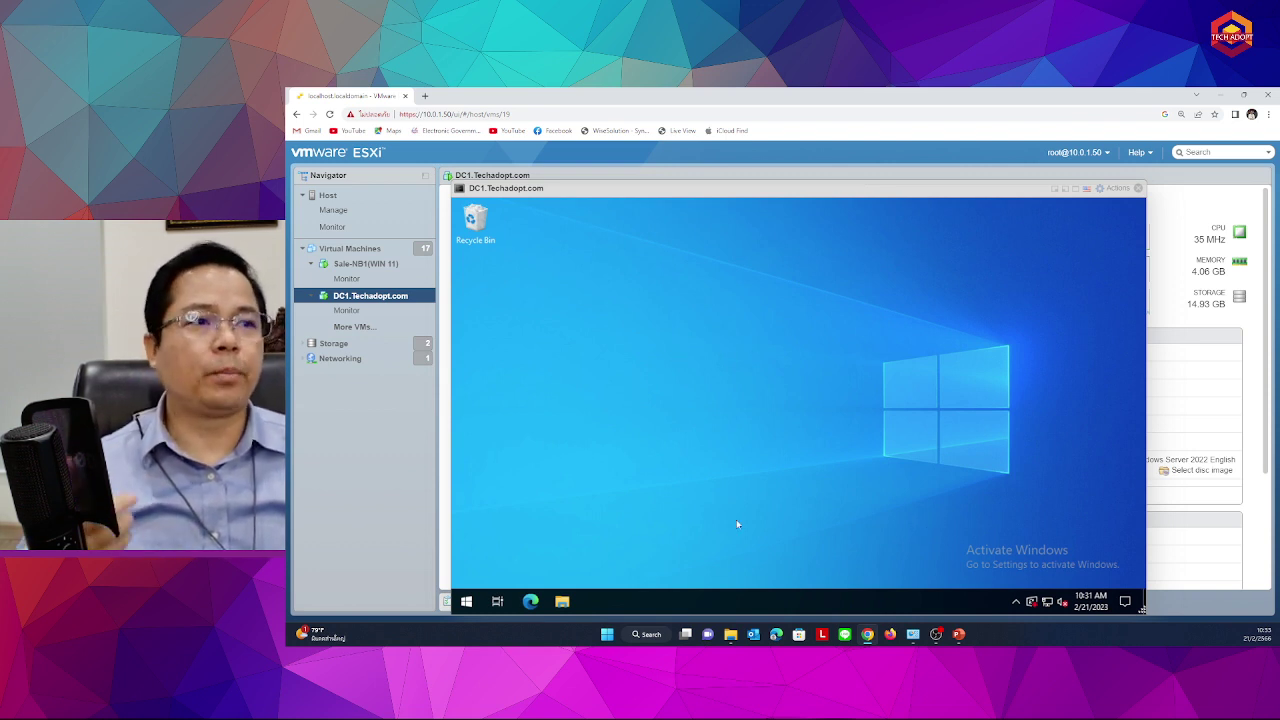
Open Windows Administrative Tools from Start and display its 31 tools as medium icons
{"action": "left_click", "coordinate": [466, 601]}
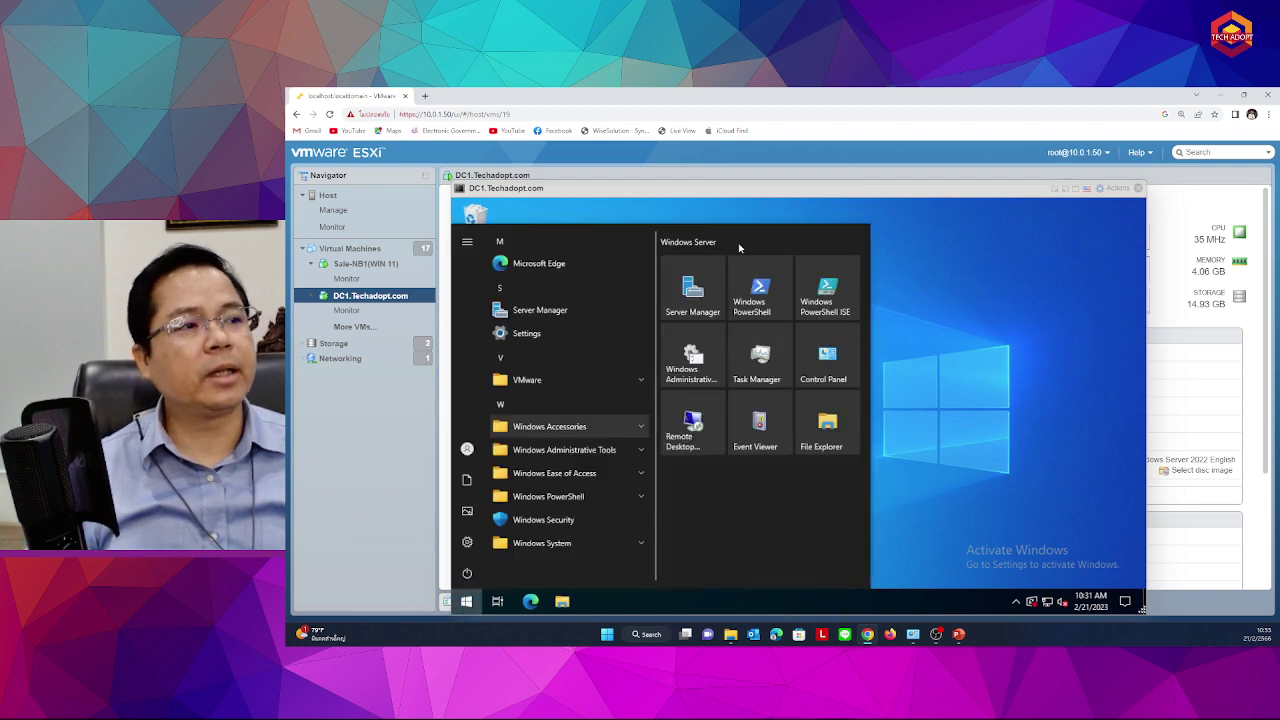
{"action": "left_click", "coordinate": [694, 369]}
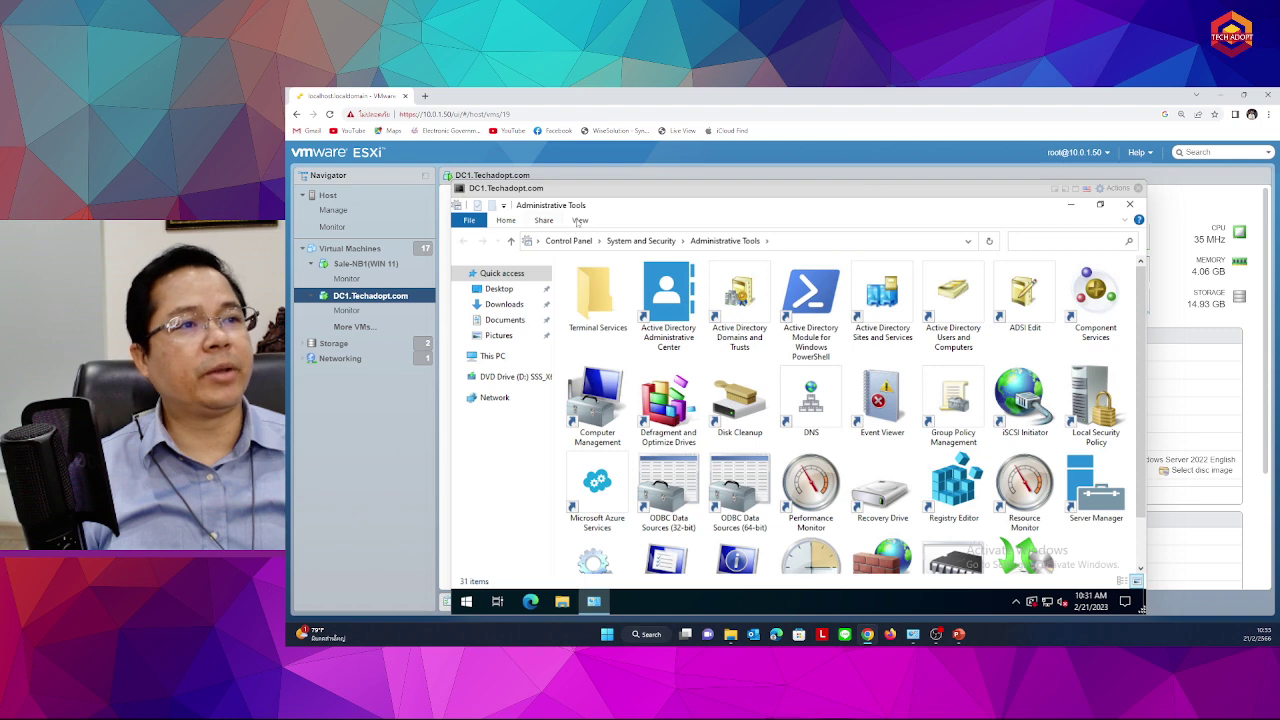
{"action": "left_click", "coordinate": [580, 220]}
{"action": "left_click", "coordinate": [655, 252]}
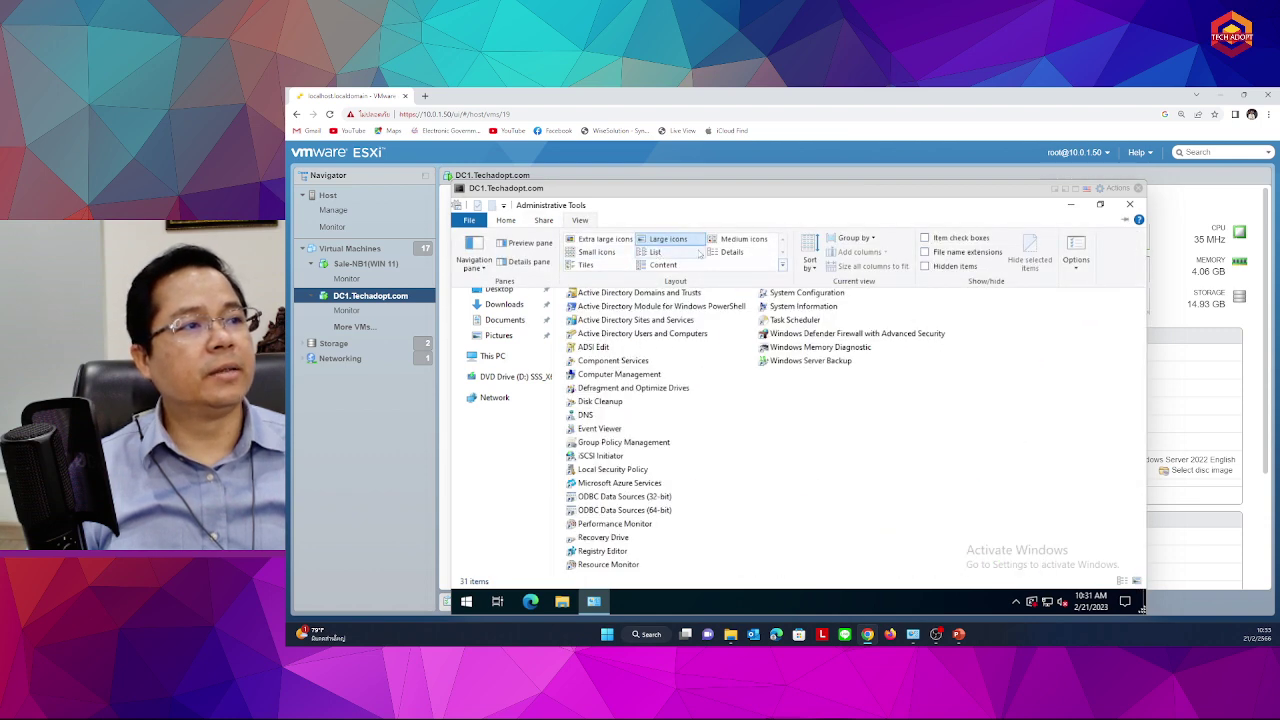
{"action": "left_click", "coordinate": [743, 239]}
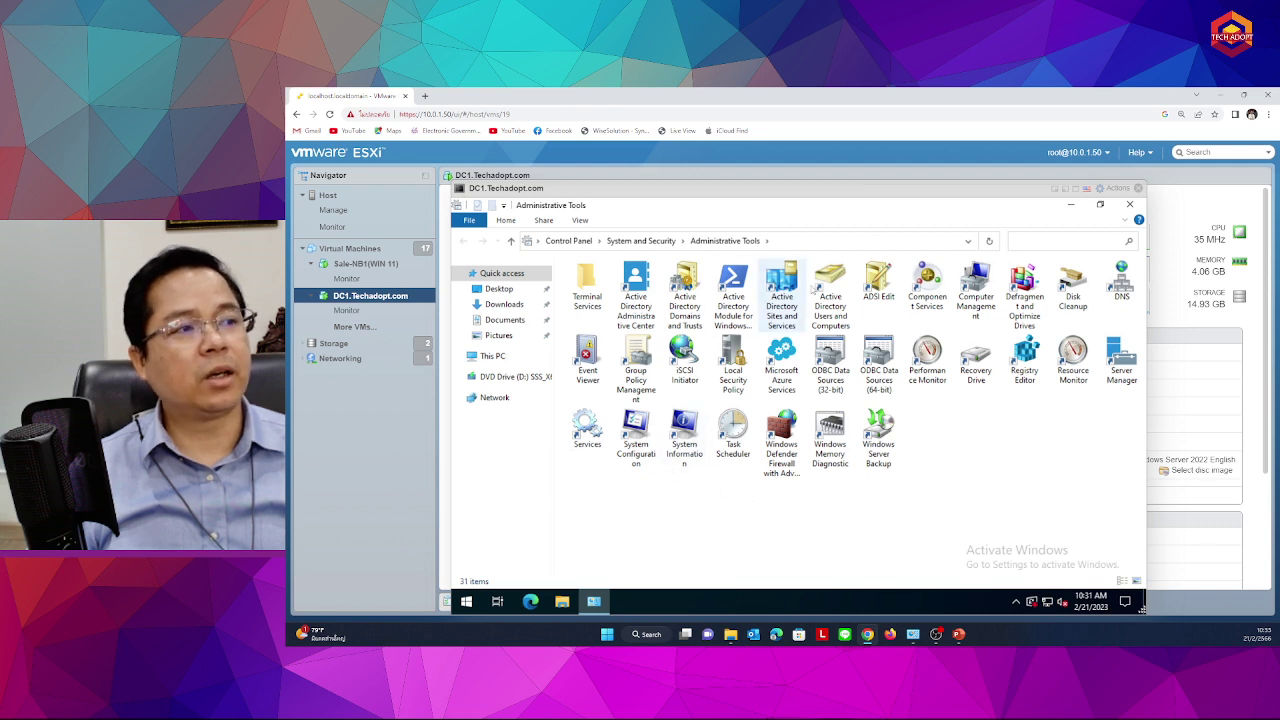
{"action": "left_click", "coordinate": [818, 288]}
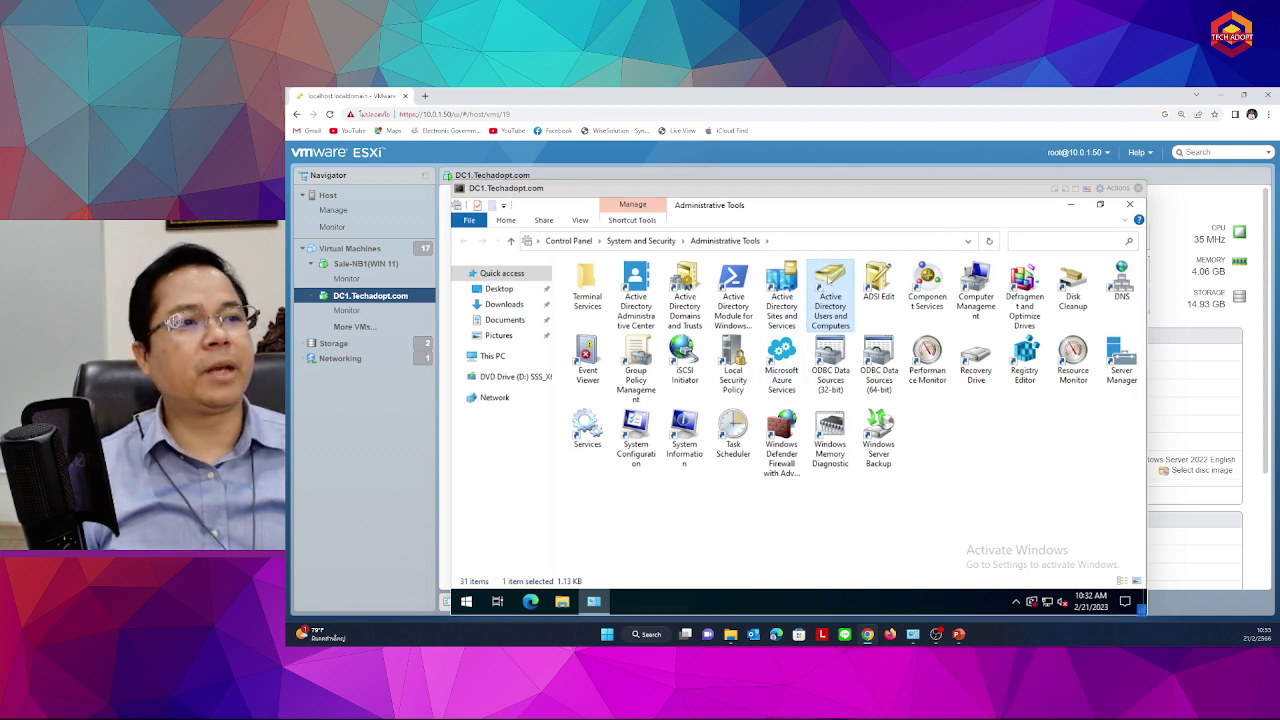
Launch Active Directory Users and Computers, widen its tree pane, then return to Administrative Tools
{"action": "double_click", "coordinate": [828, 283]}
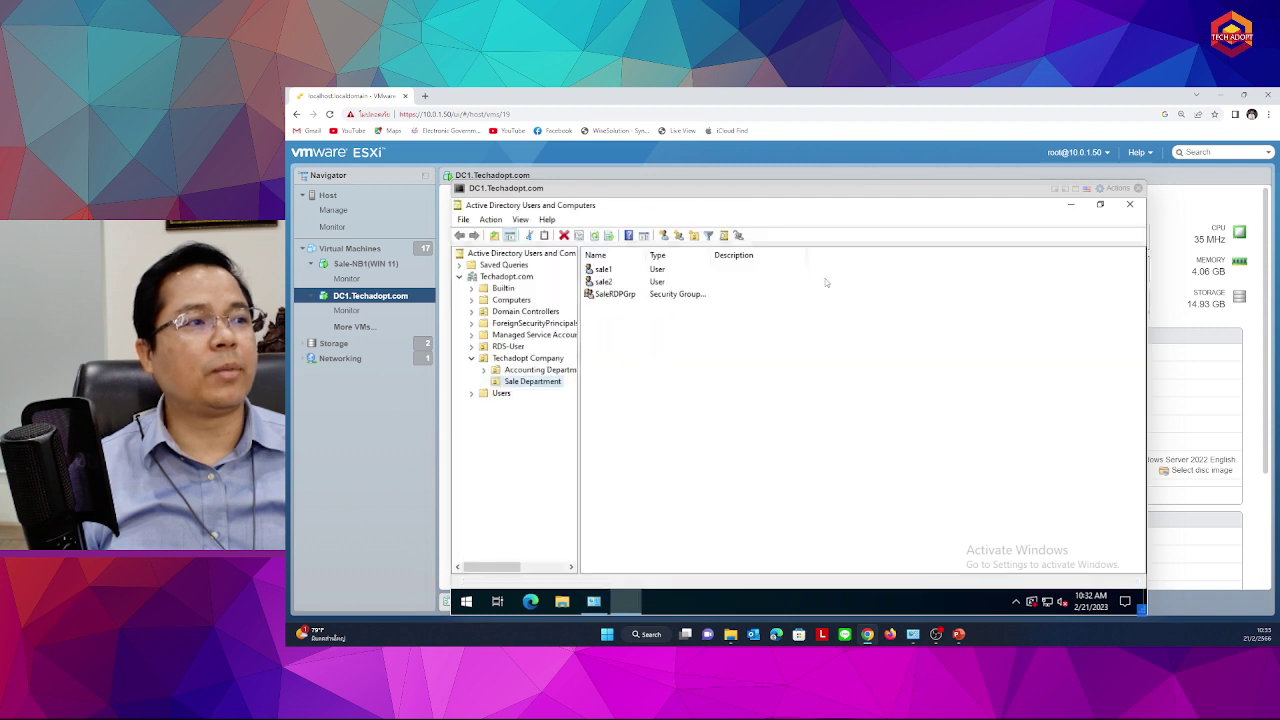
{"action": "left_click", "coordinate": [510, 278]}
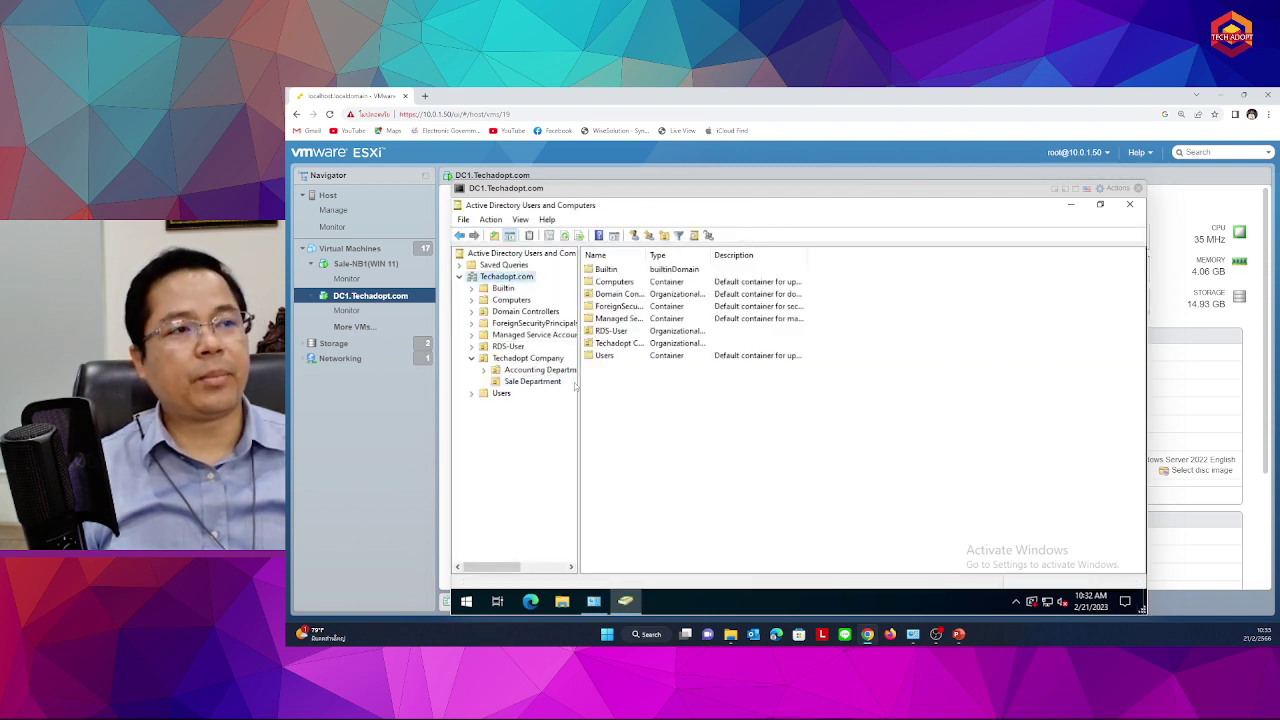
{"action": "left_click_drag", "start_coordinate": [578, 398], "coordinate": [709, 400]}
{"action": "left_click", "coordinate": [620, 256]}
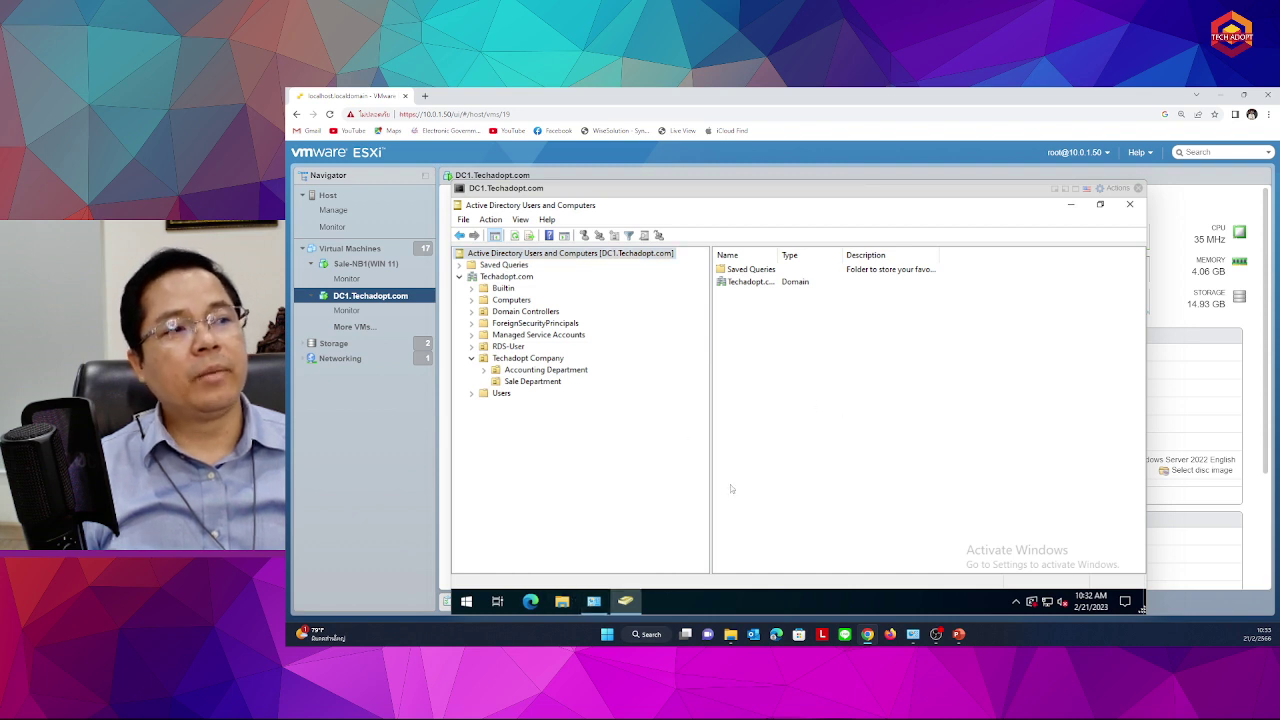
{"action": "left_click", "coordinate": [593, 601]}
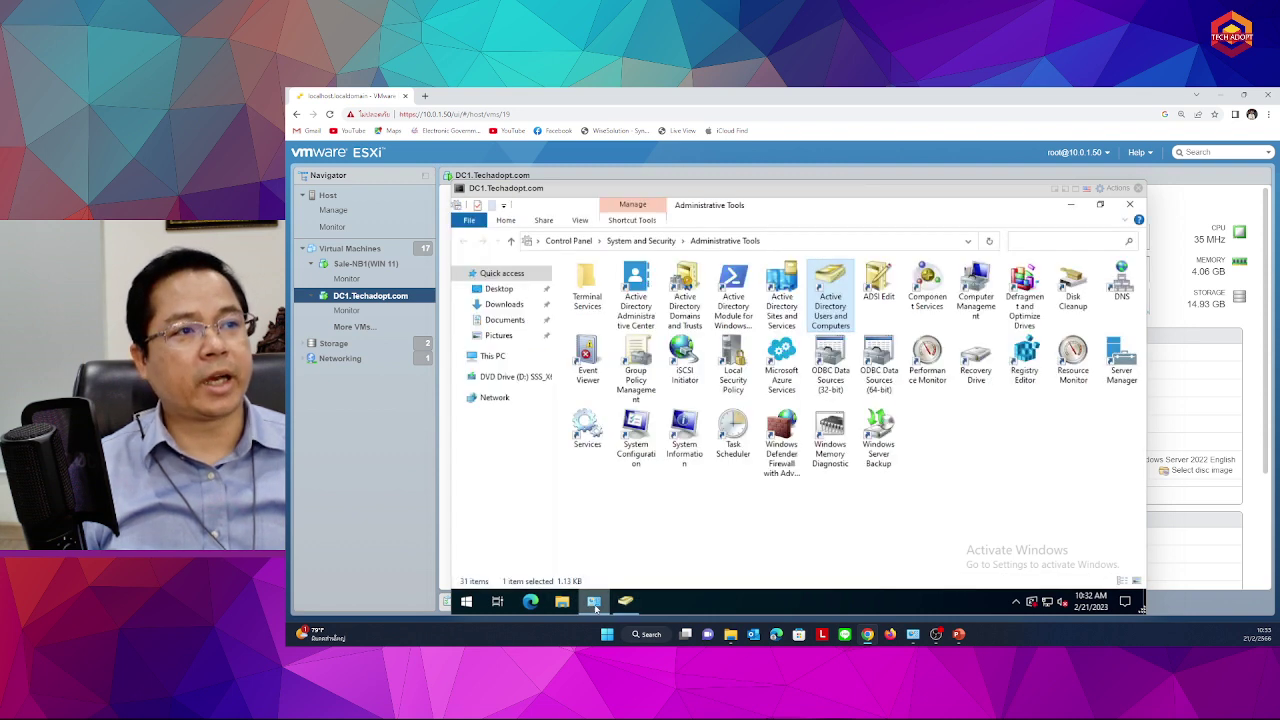
Open This PC's Properties to view DC1's About page in Settings
{"action": "left_click", "coordinate": [493, 356]}
{"action": "right_click", "coordinate": [494, 357]}
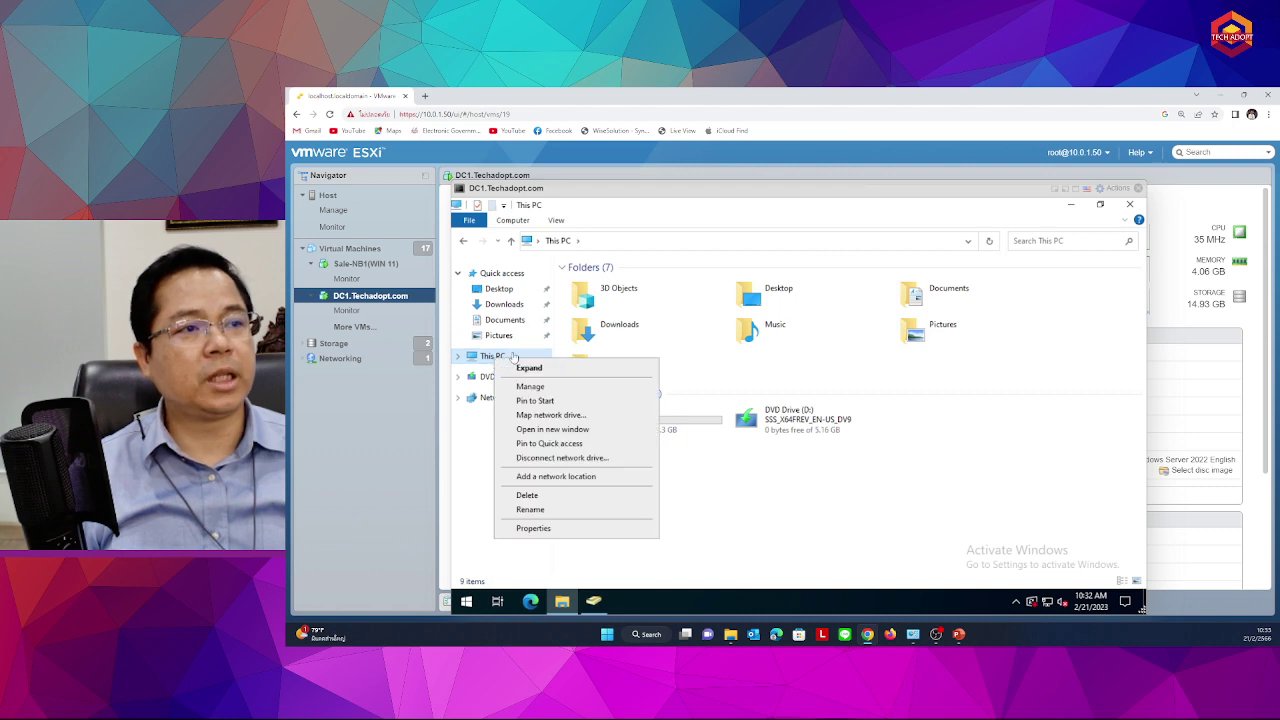
{"action": "left_click", "coordinate": [535, 533]}
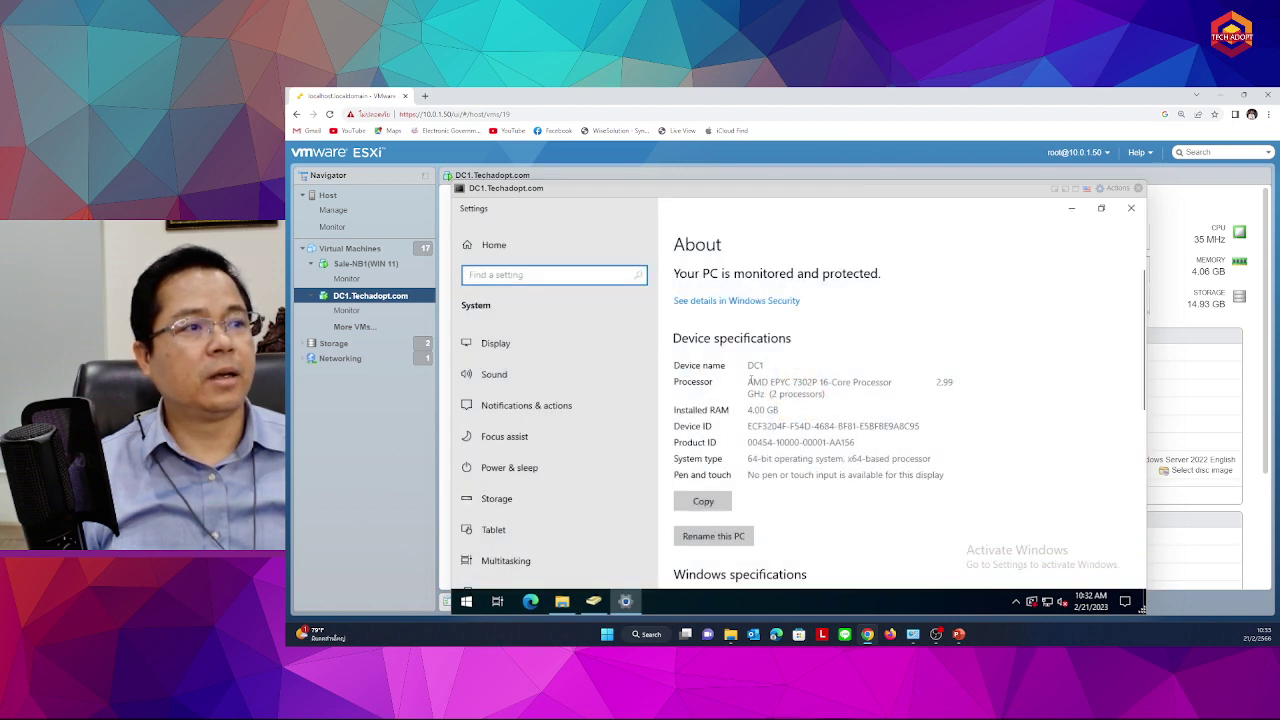
{"action": "left_click", "coordinate": [751, 386]}
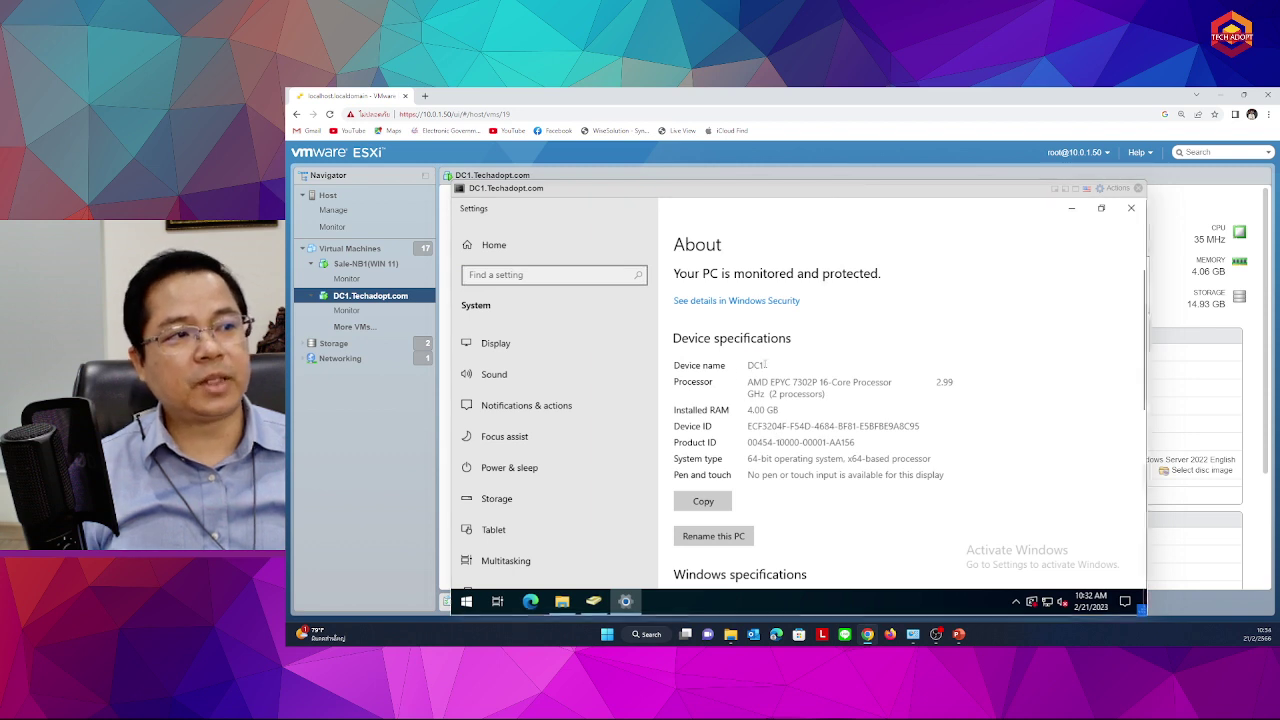
{"action": "scroll", "coordinate": [712, 528], "scroll_direction": "down", "scroll_amount": 4}
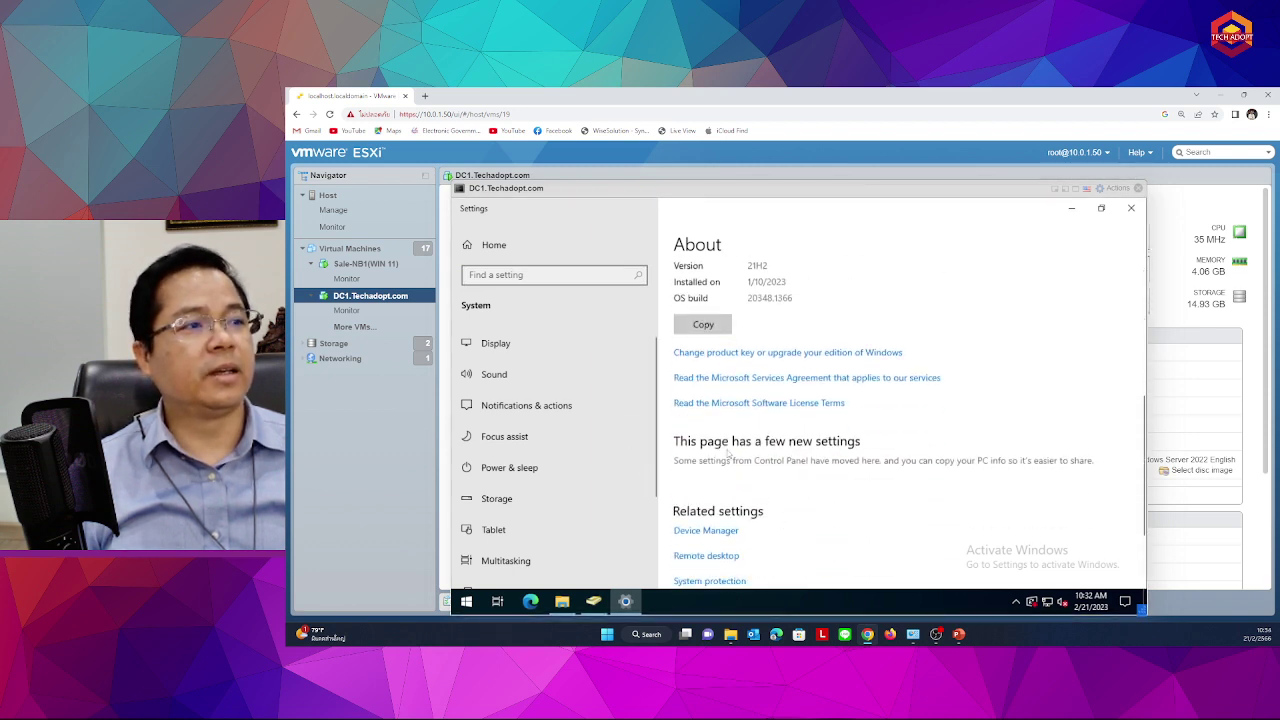
{"action": "scroll", "coordinate": [717, 542], "scroll_direction": "up", "scroll_amount": 2}
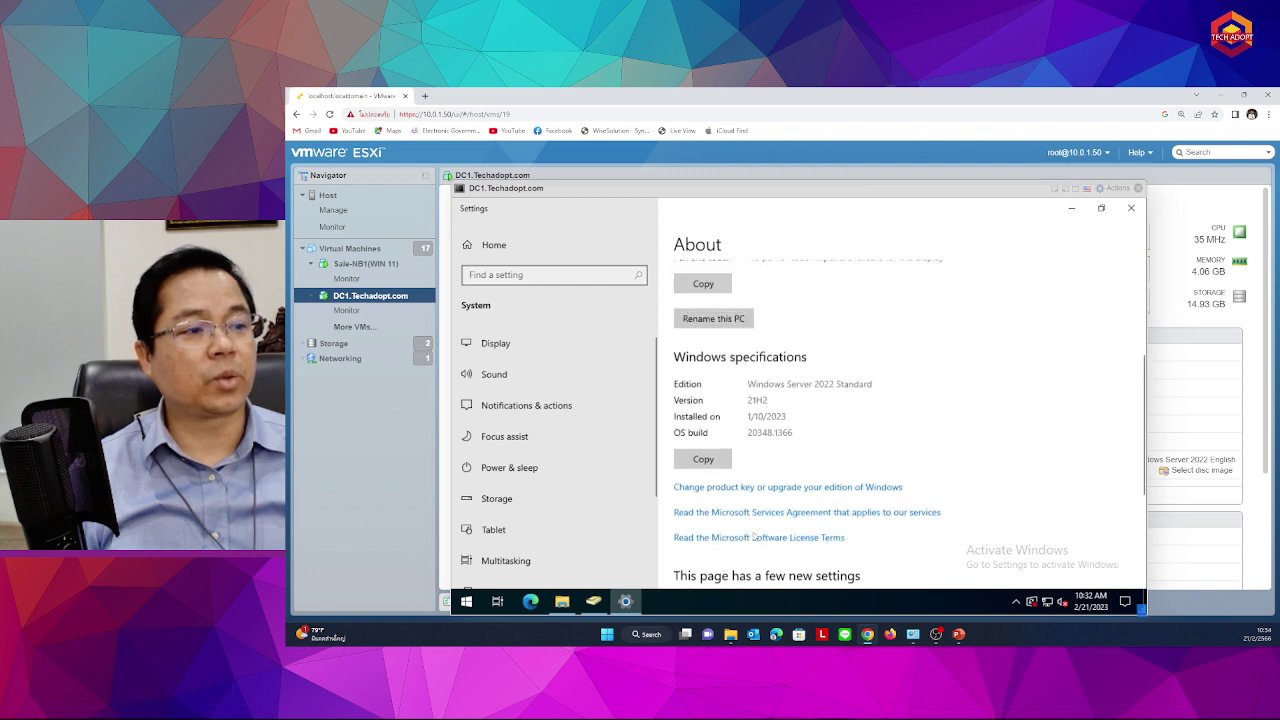
{"action": "scroll", "coordinate": [730, 536], "scroll_direction": "down", "scroll_amount": 3}
Check the Computer Name tab shows full name DC1.Techadopt.com, then return to File Explorer
{"action": "left_click", "coordinate": [738, 548]}
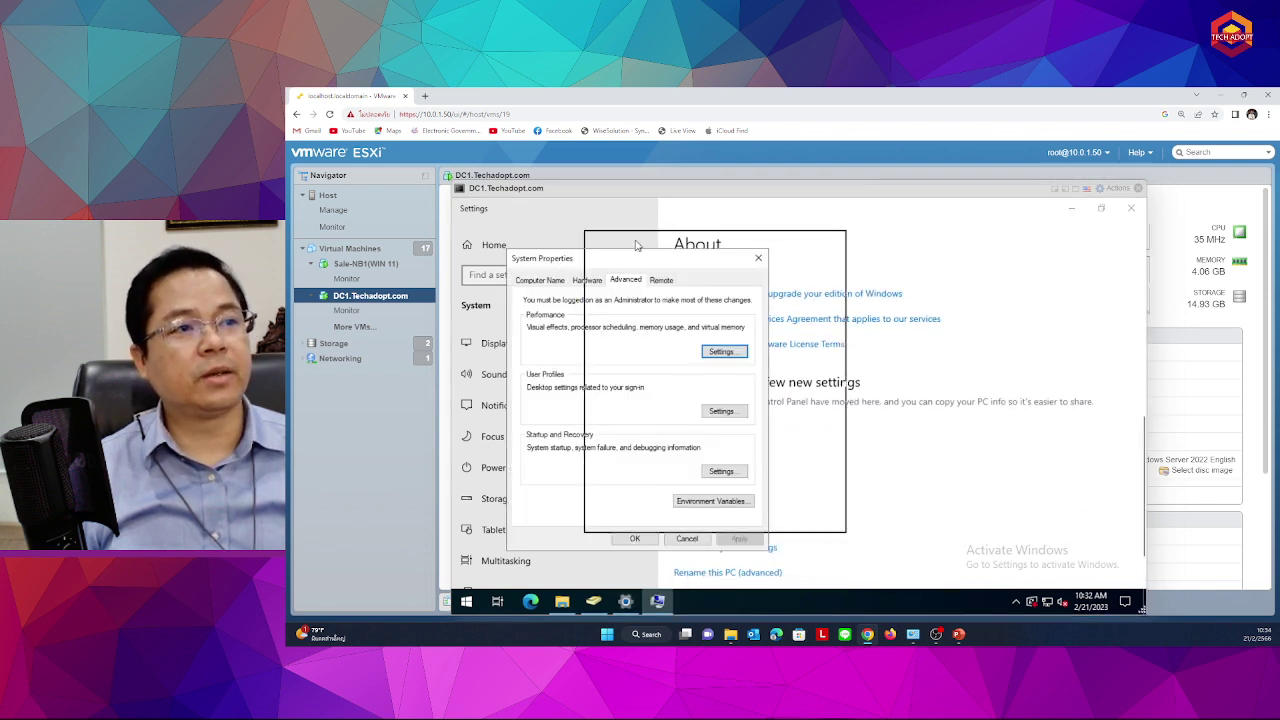
{"action": "left_click", "coordinate": [617, 262]}
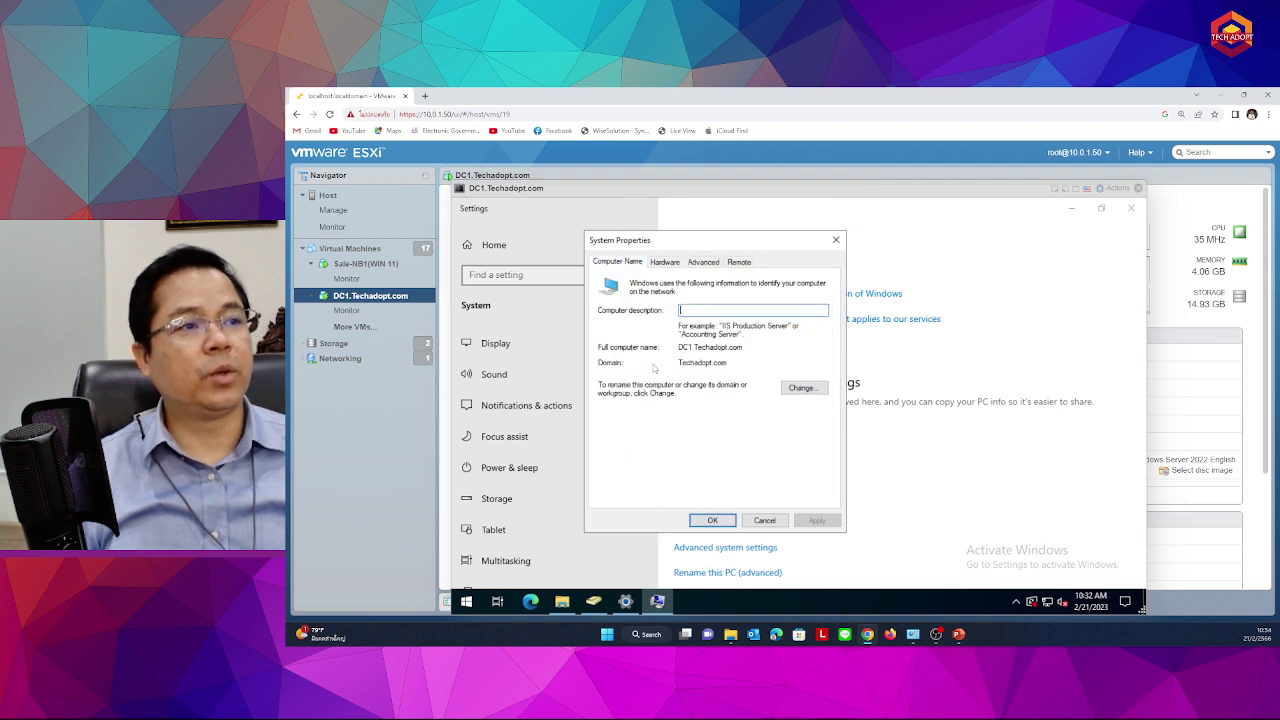
{"action": "left_click_drag", "start_coordinate": [679, 347], "coordinate": [766, 347]}
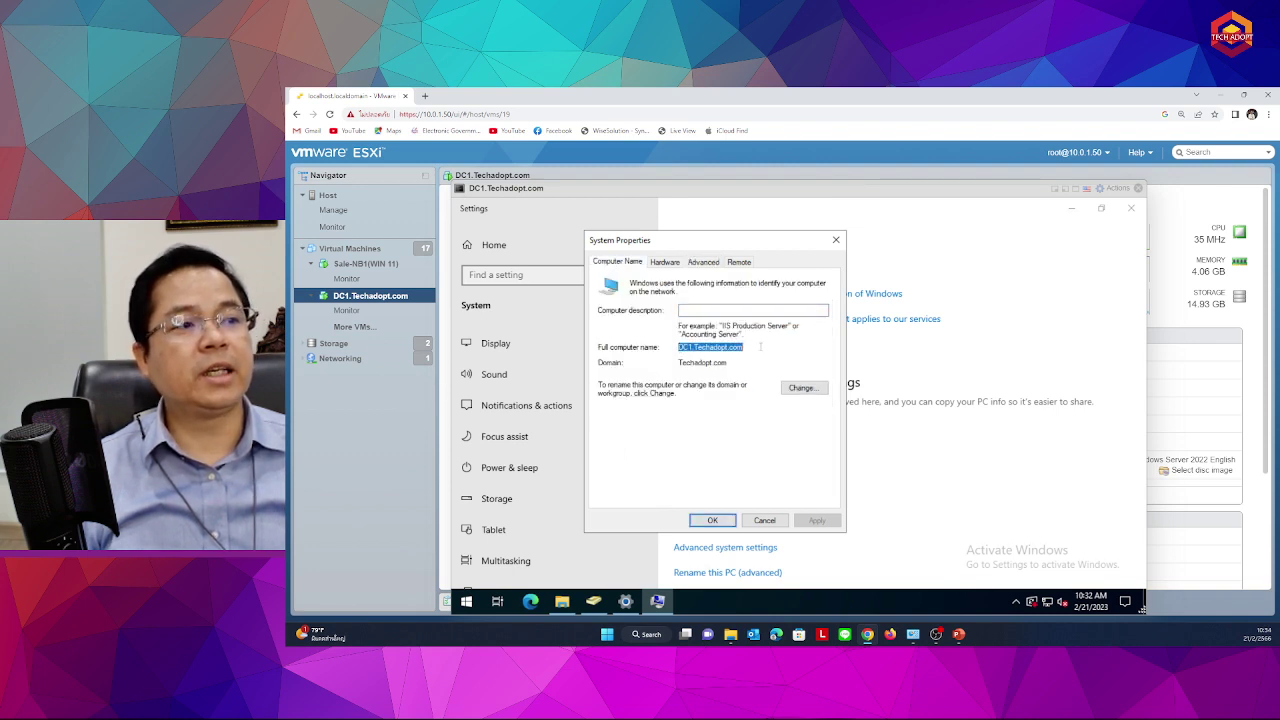
{"action": "left_click", "coordinate": [750, 348]}
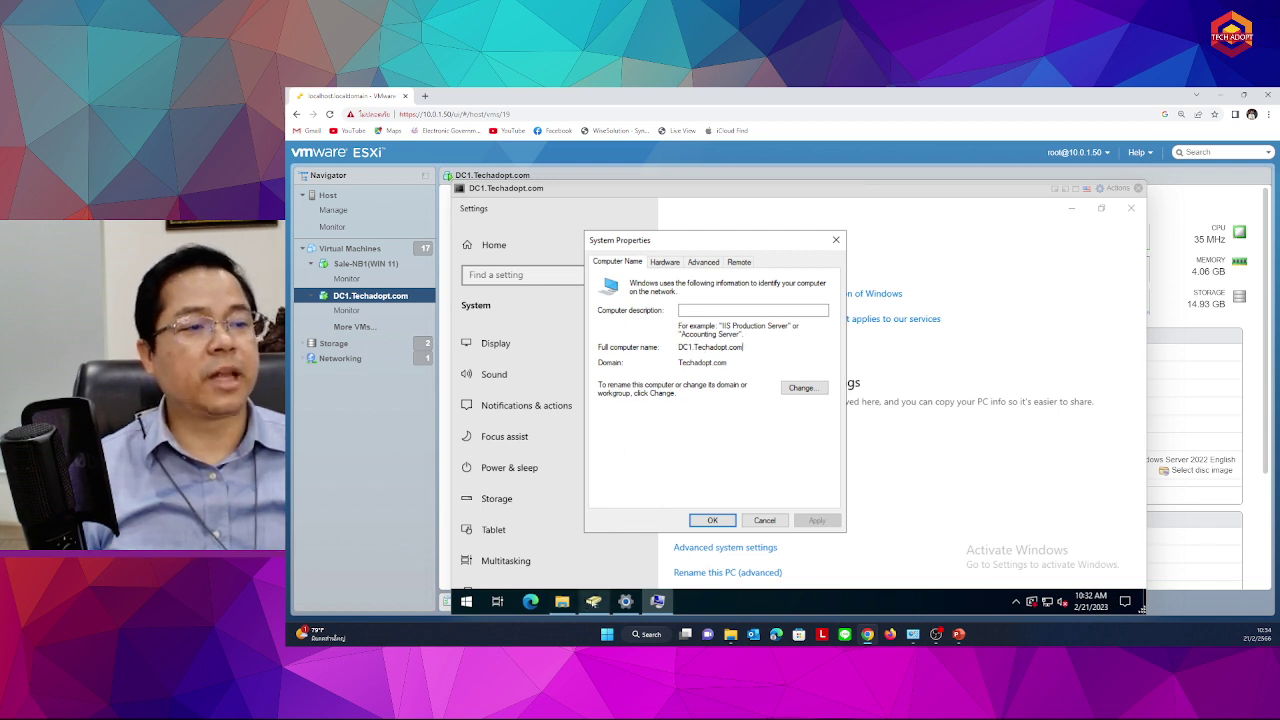
{"action": "left_click", "coordinate": [622, 603]}
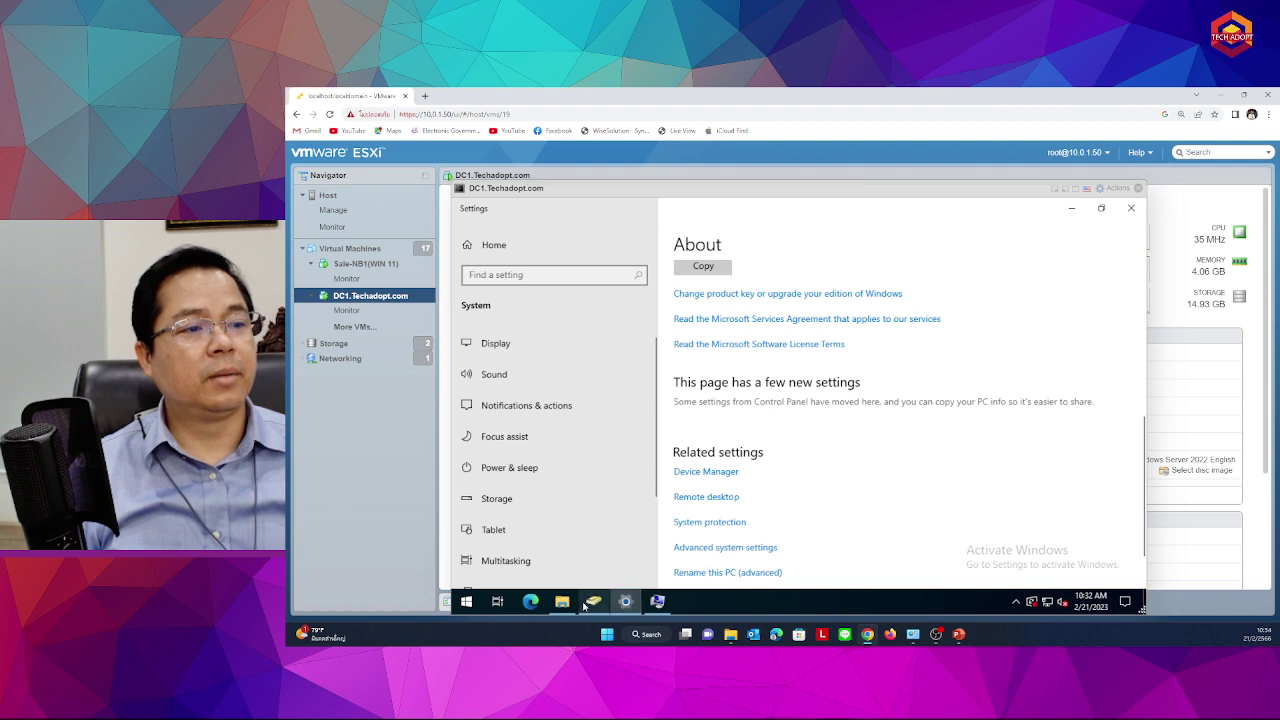
{"action": "left_click", "coordinate": [562, 601]}
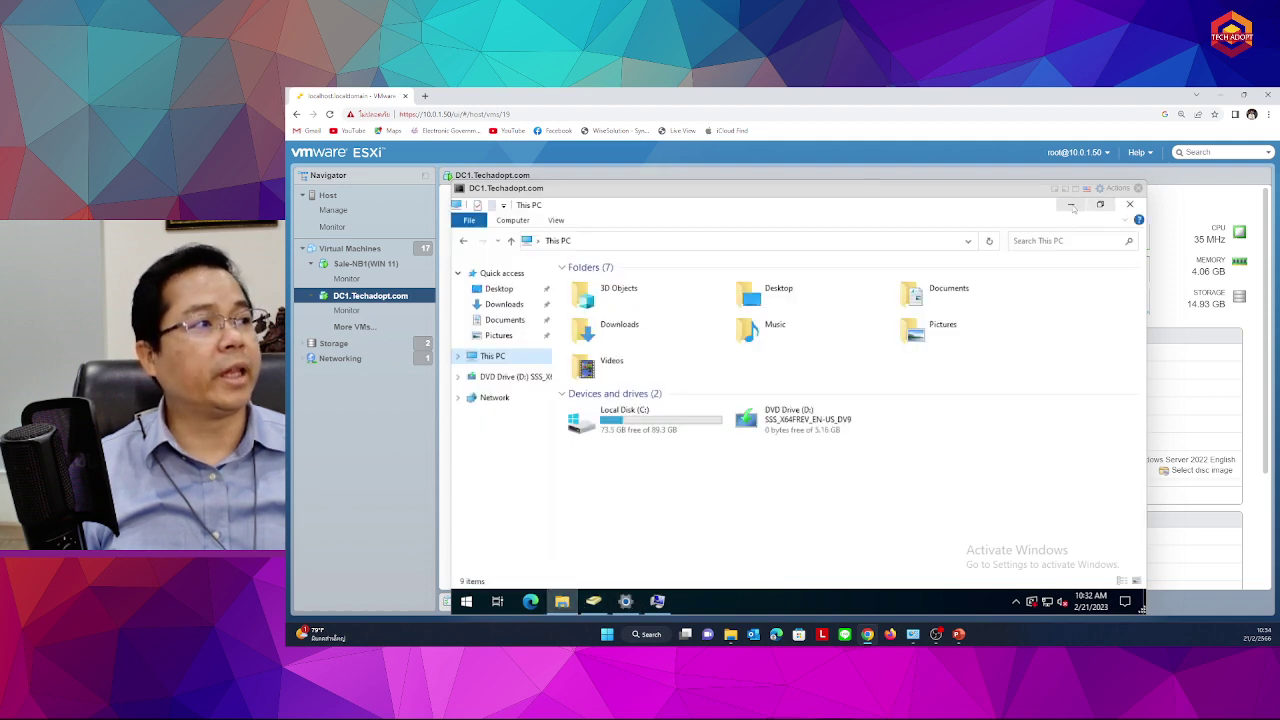
Minimize Explorer and Settings, dismiss System Properties with OK, reopen Administrative Tools, and bring ADUC forward
{"action": "left_click", "coordinate": [1070, 205]}
{"action": "left_click", "coordinate": [1071, 209]}
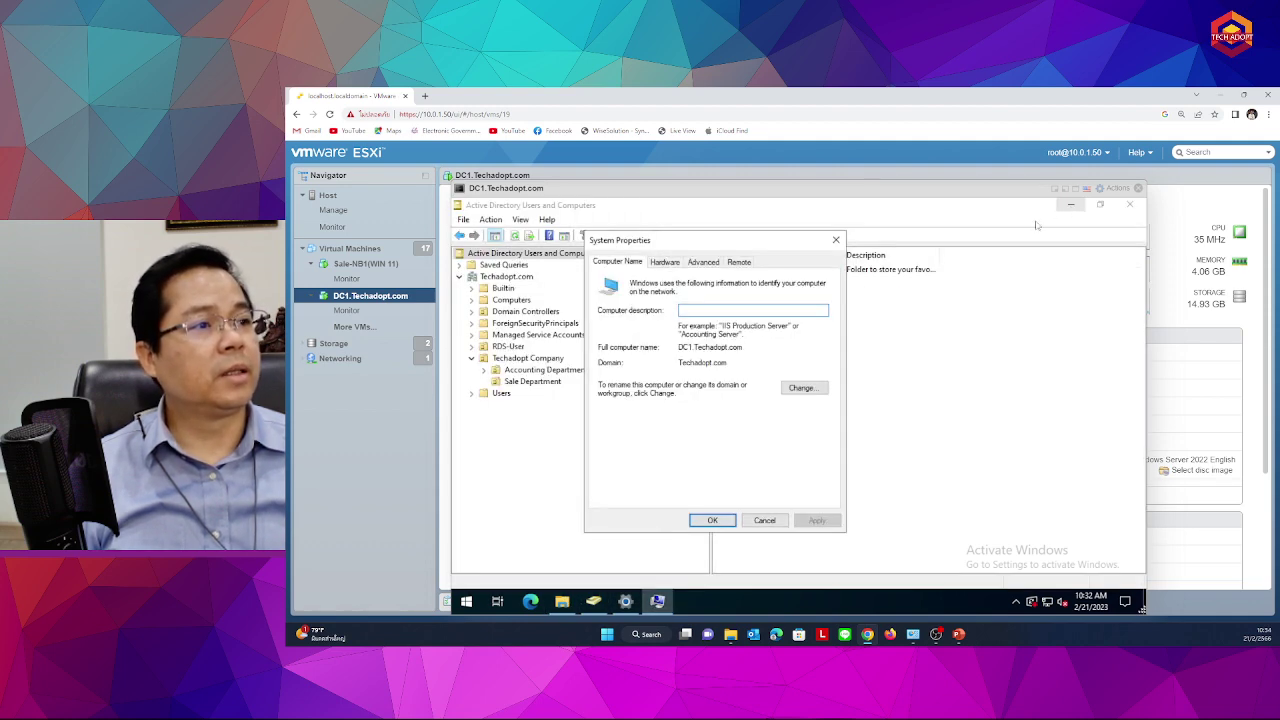
{"action": "left_click", "coordinate": [763, 516]}
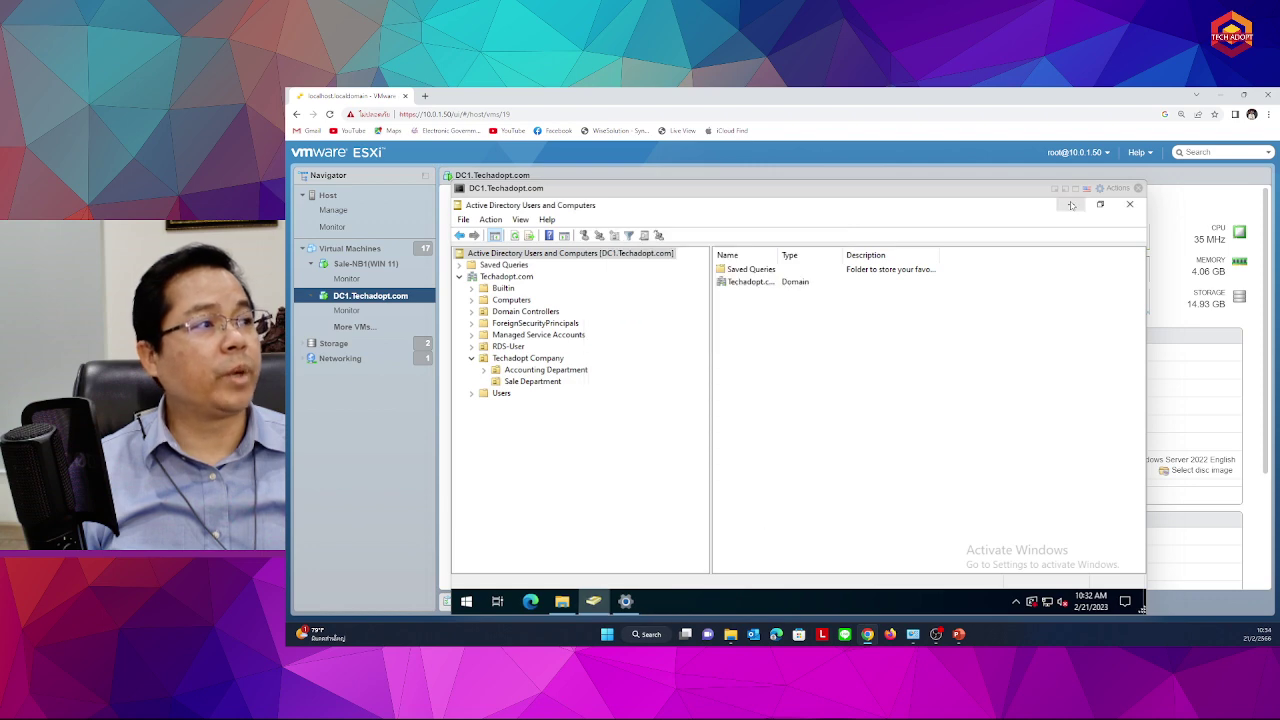
{"action": "left_click", "coordinate": [1070, 204]}
{"action": "left_click", "coordinate": [466, 601]}
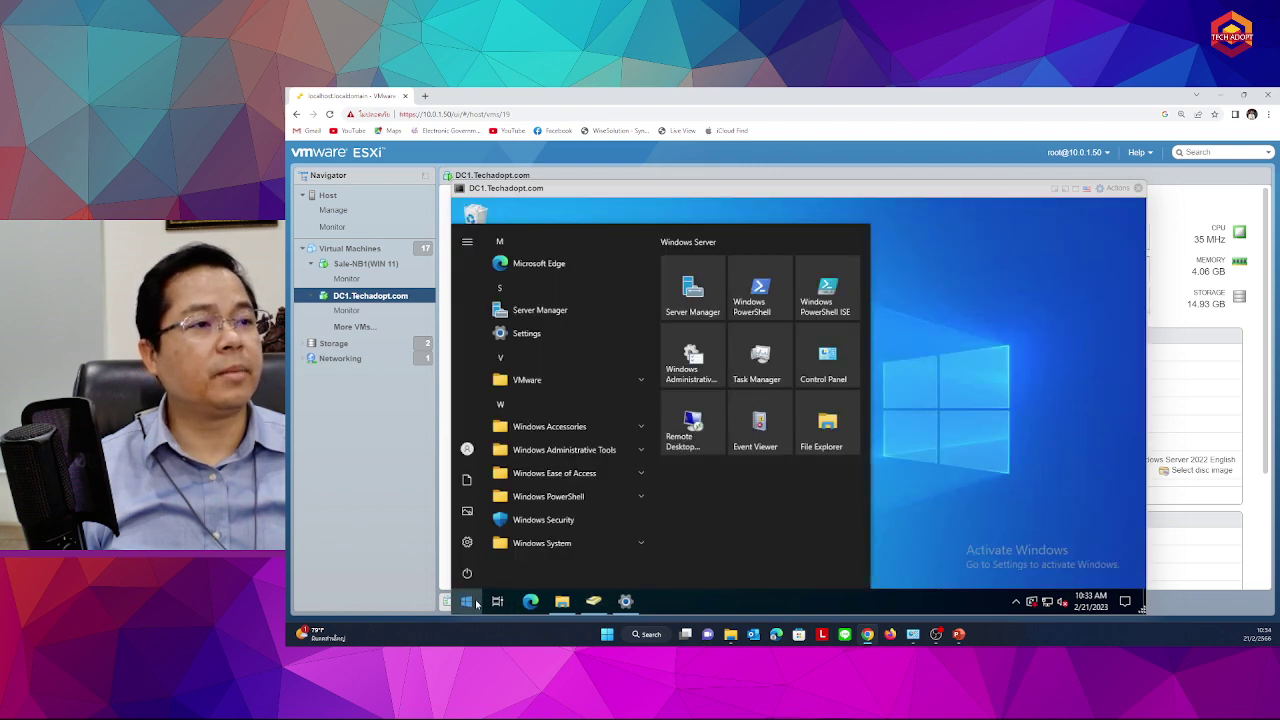
{"action": "left_click", "coordinate": [698, 352]}
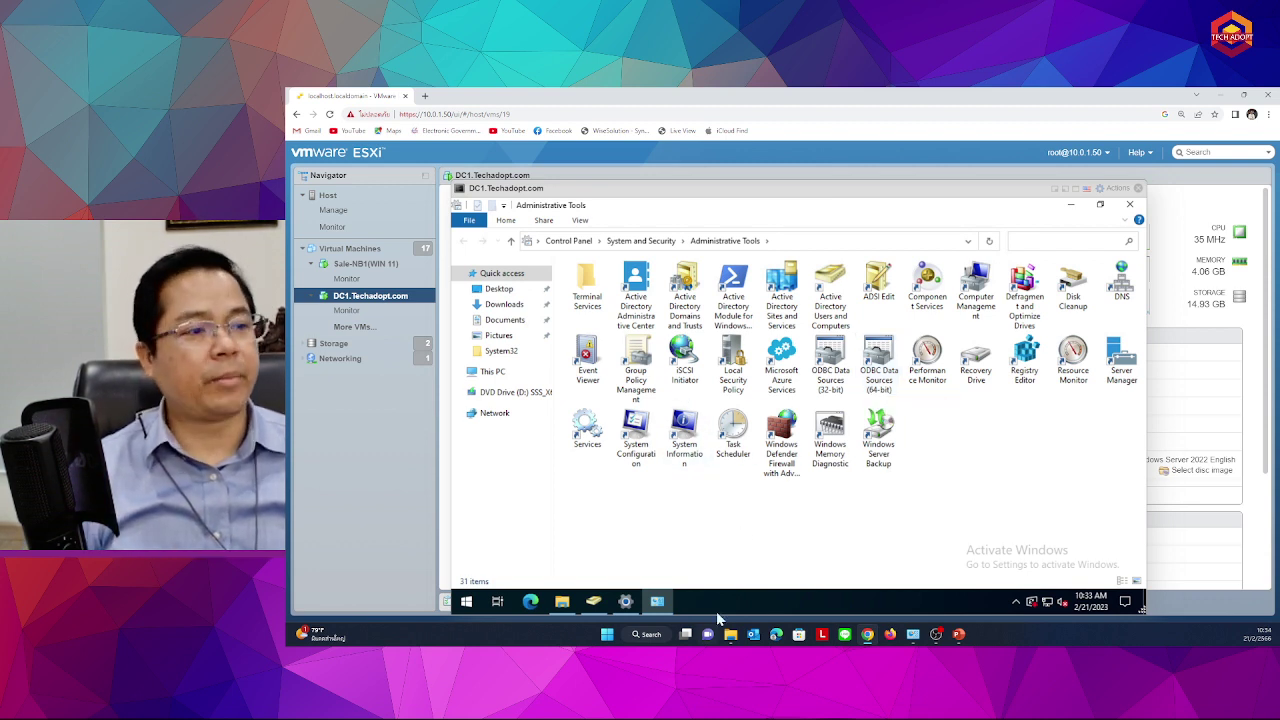
{"action": "left_click", "coordinate": [593, 601]}
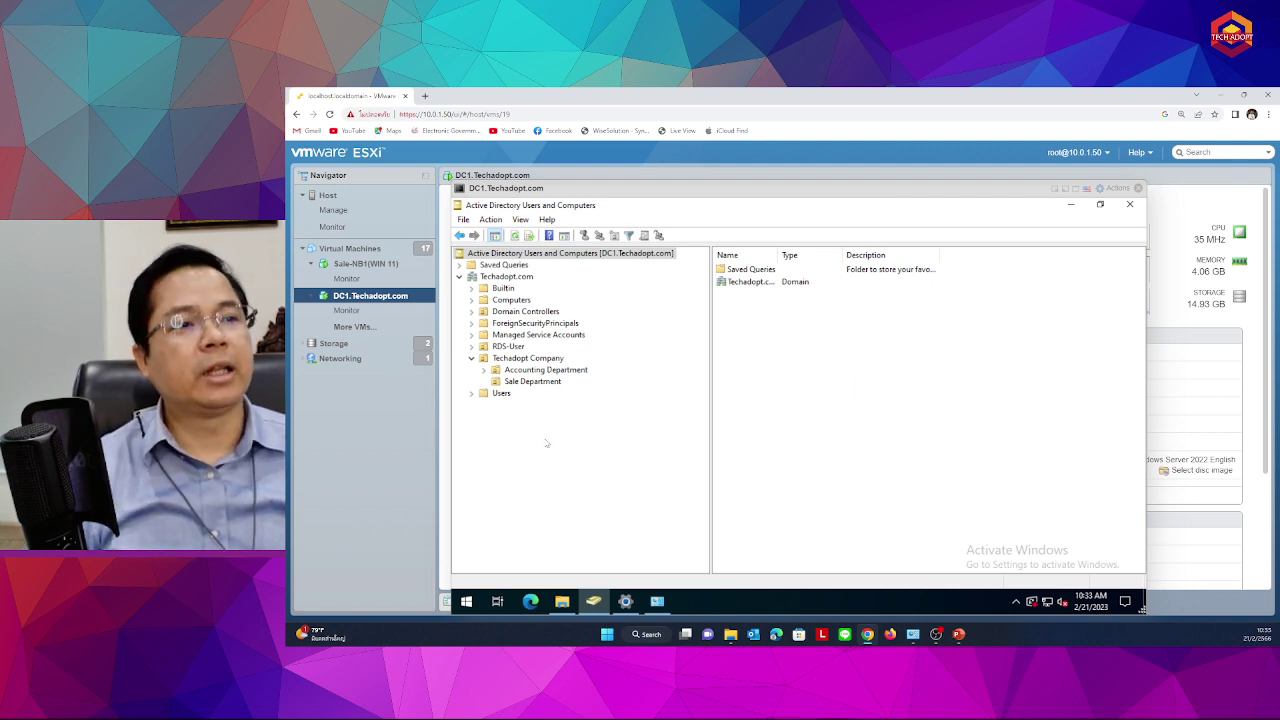
Browse Techadopt.com to Domain Controllers and widen the Site column to read Default-First-Site-Name
{"action": "left_click", "coordinate": [505, 278]}
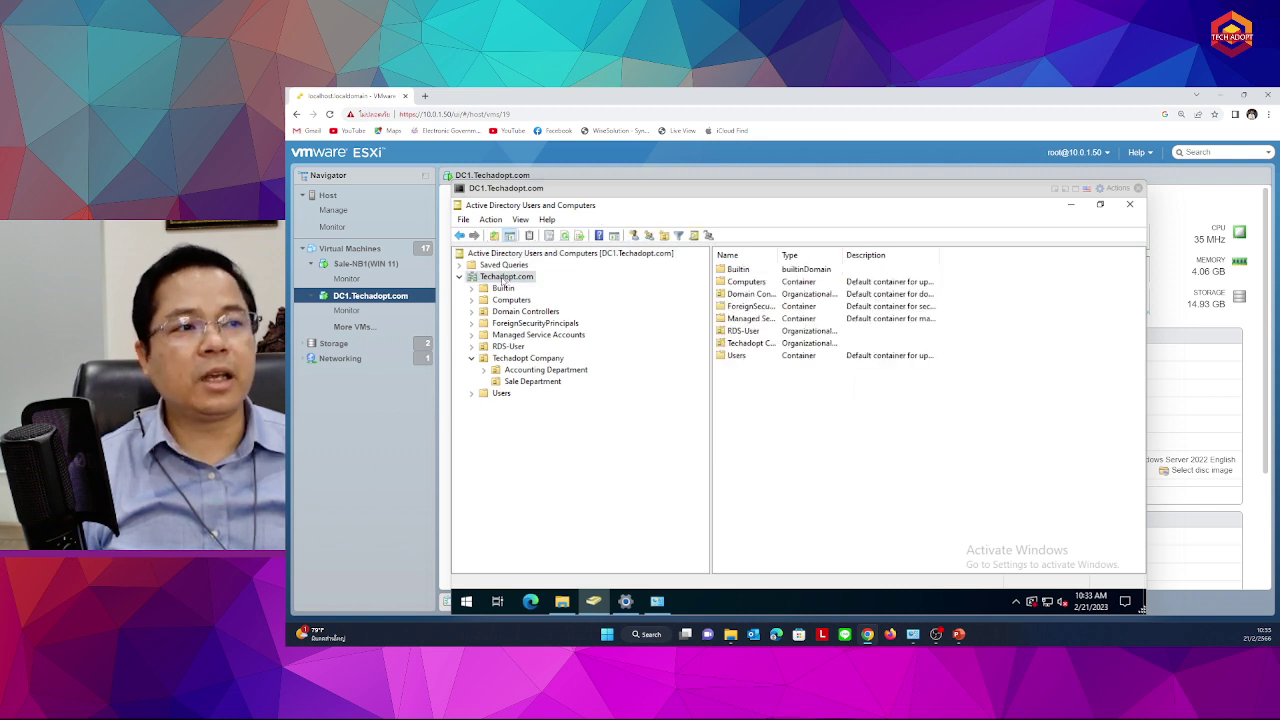
{"action": "left_click", "coordinate": [512, 300]}
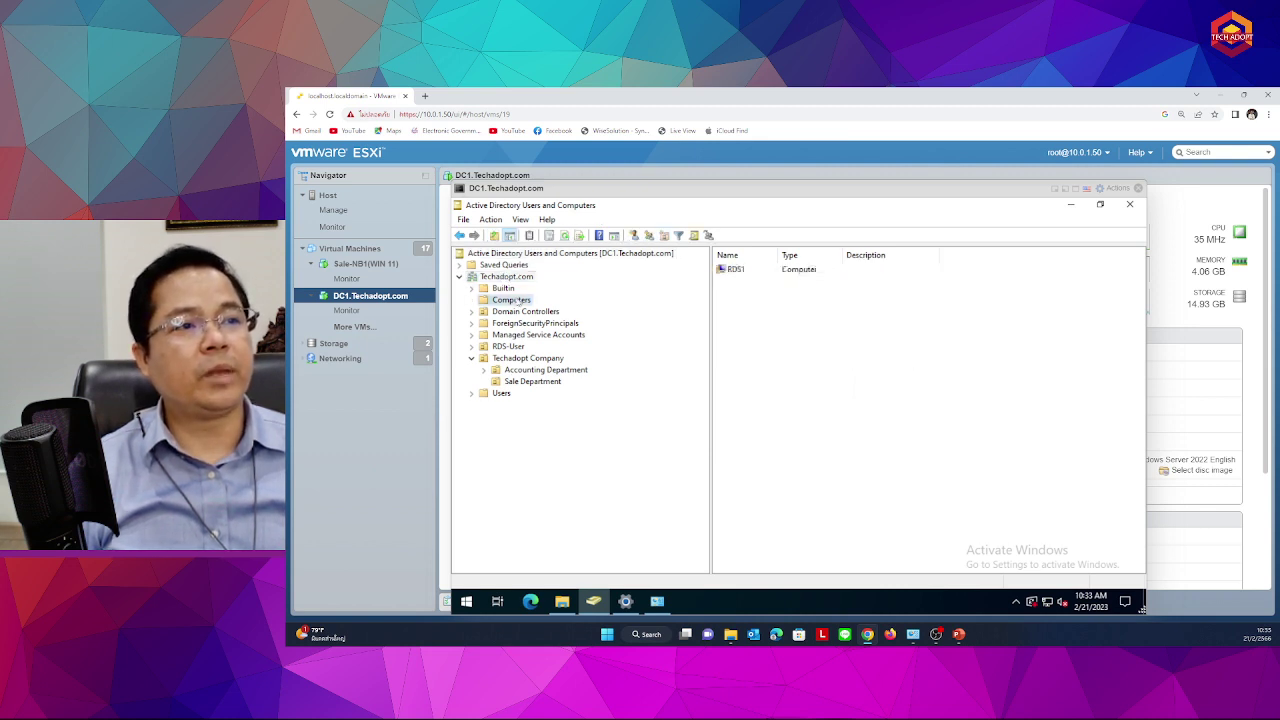
{"action": "left_click", "coordinate": [516, 312]}
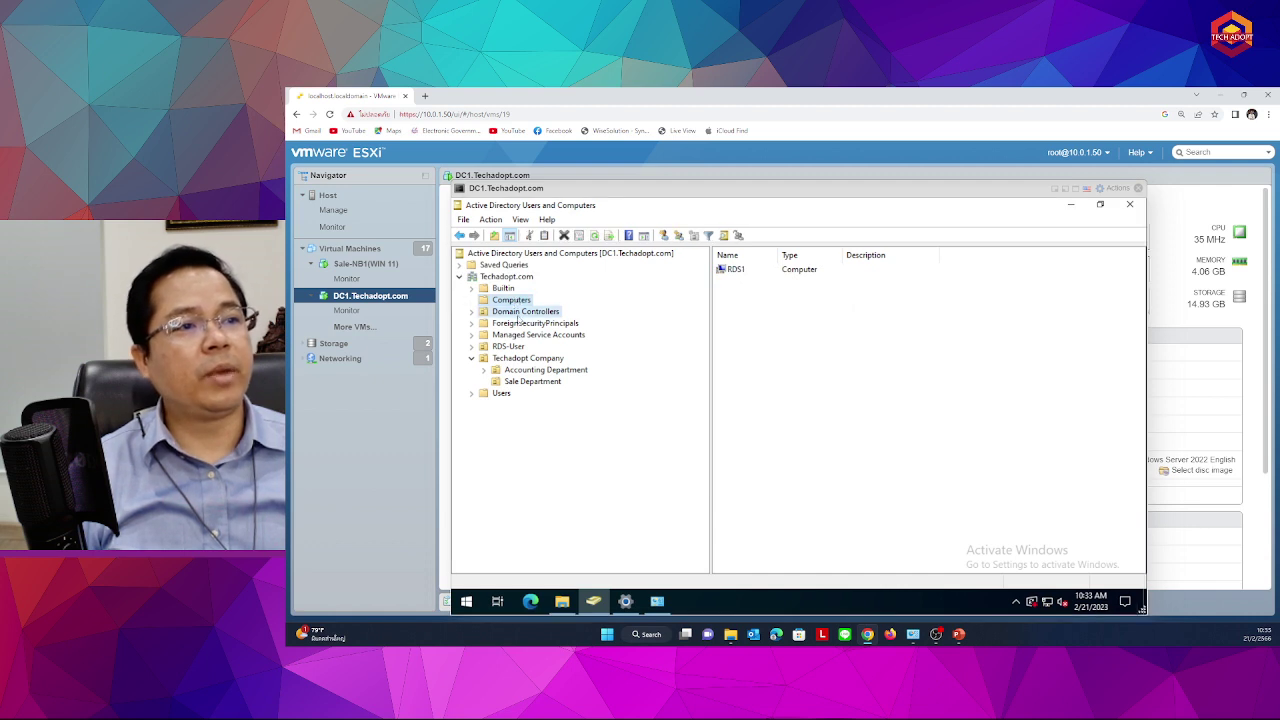
{"action": "left_click", "coordinate": [792, 274]}
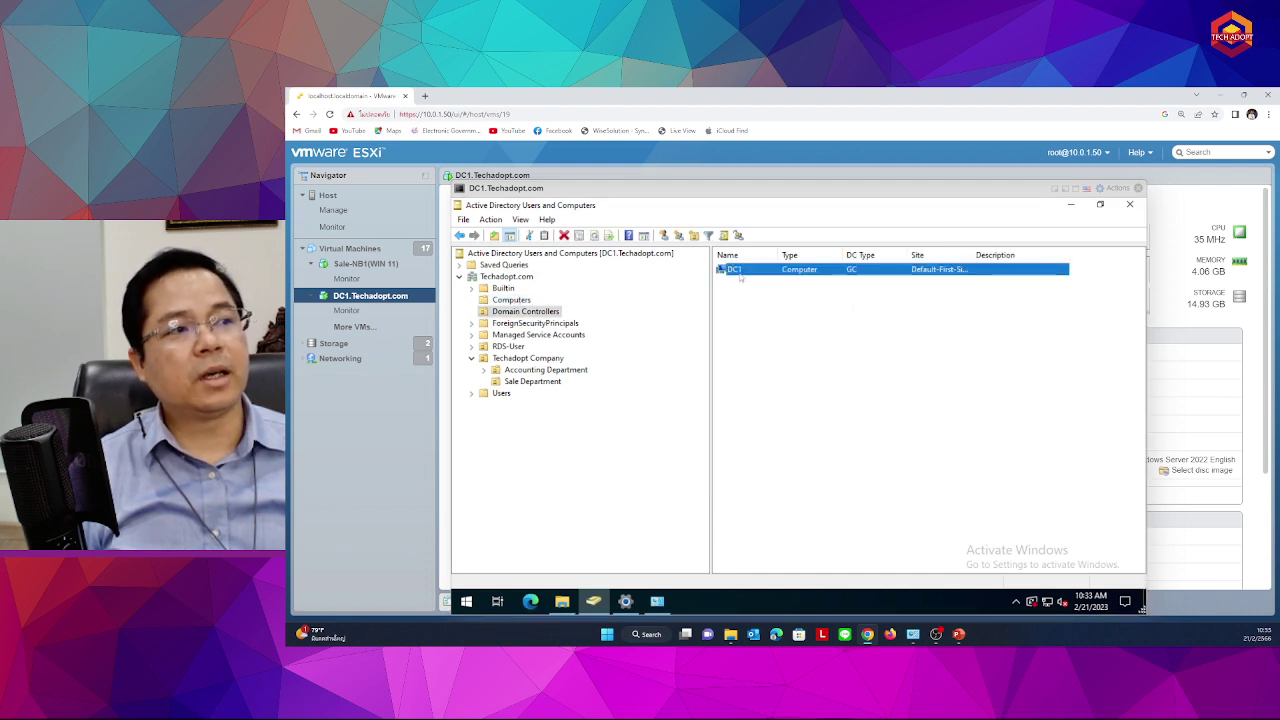
{"action": "left_click", "coordinate": [812, 332]}
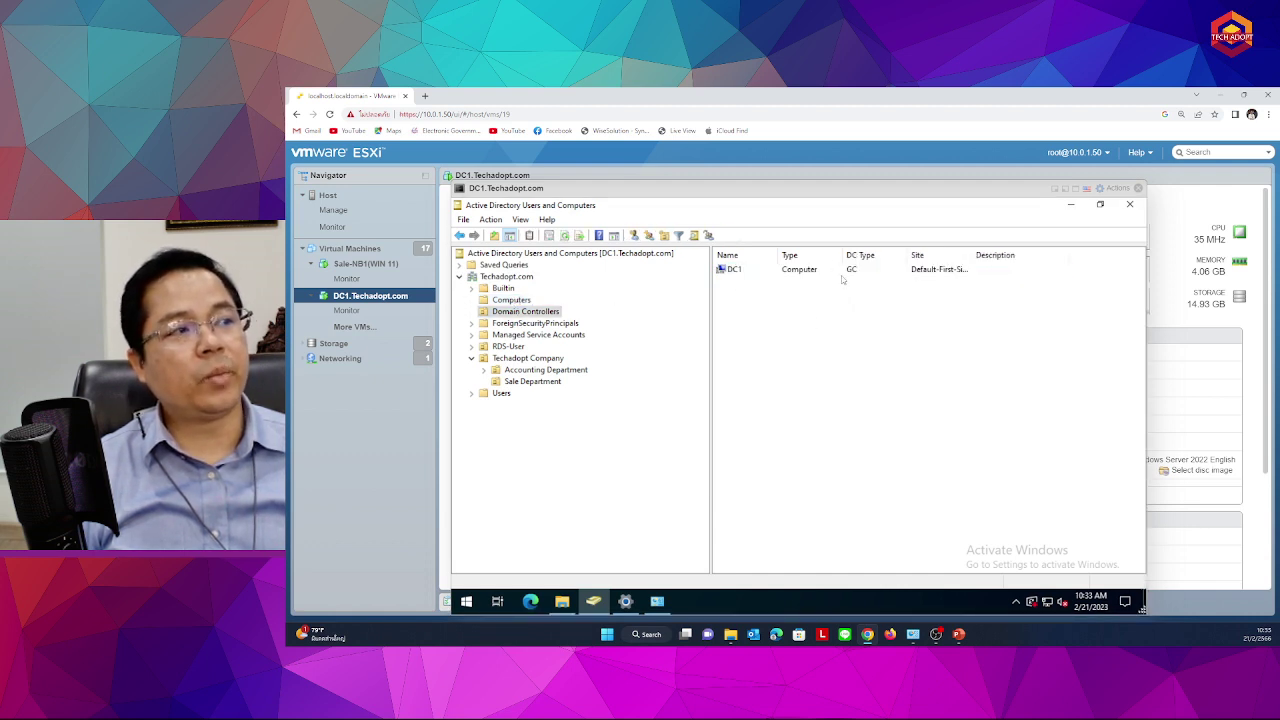
{"action": "double_click", "coordinate": [972, 255]}
{"action": "left_click", "coordinate": [737, 272]}
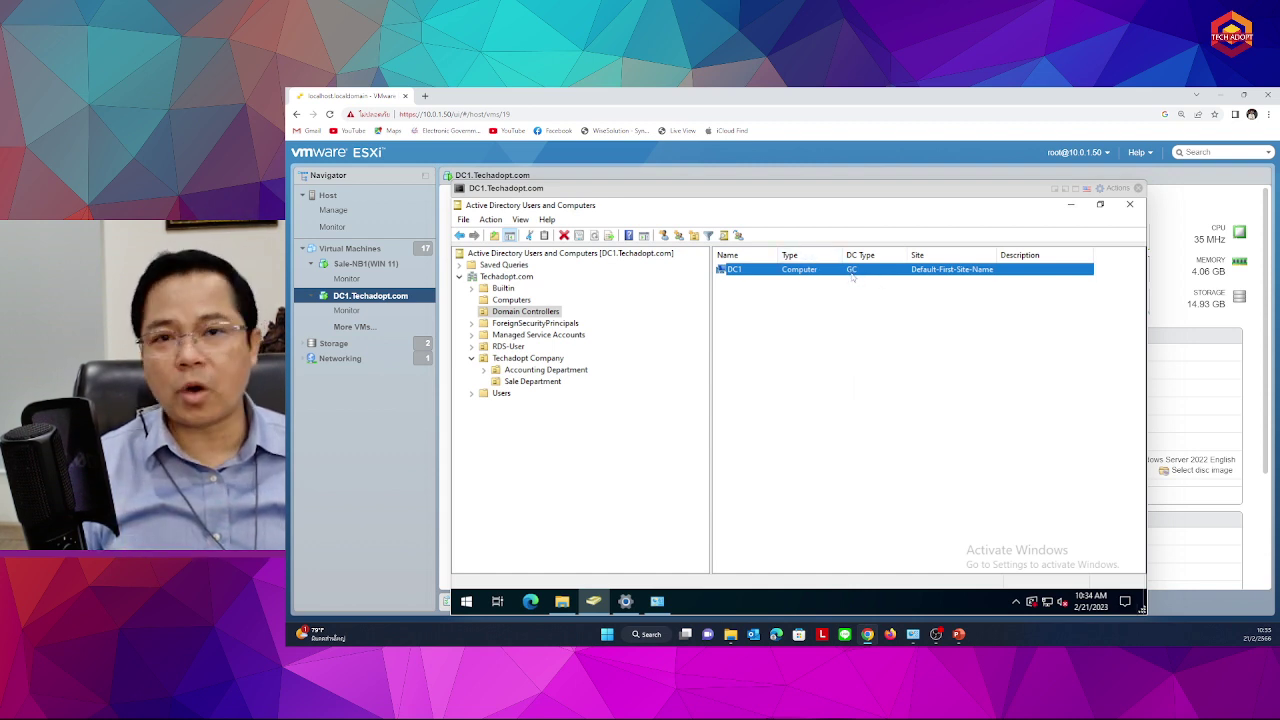
{"action": "left_click", "coordinate": [917, 364]}
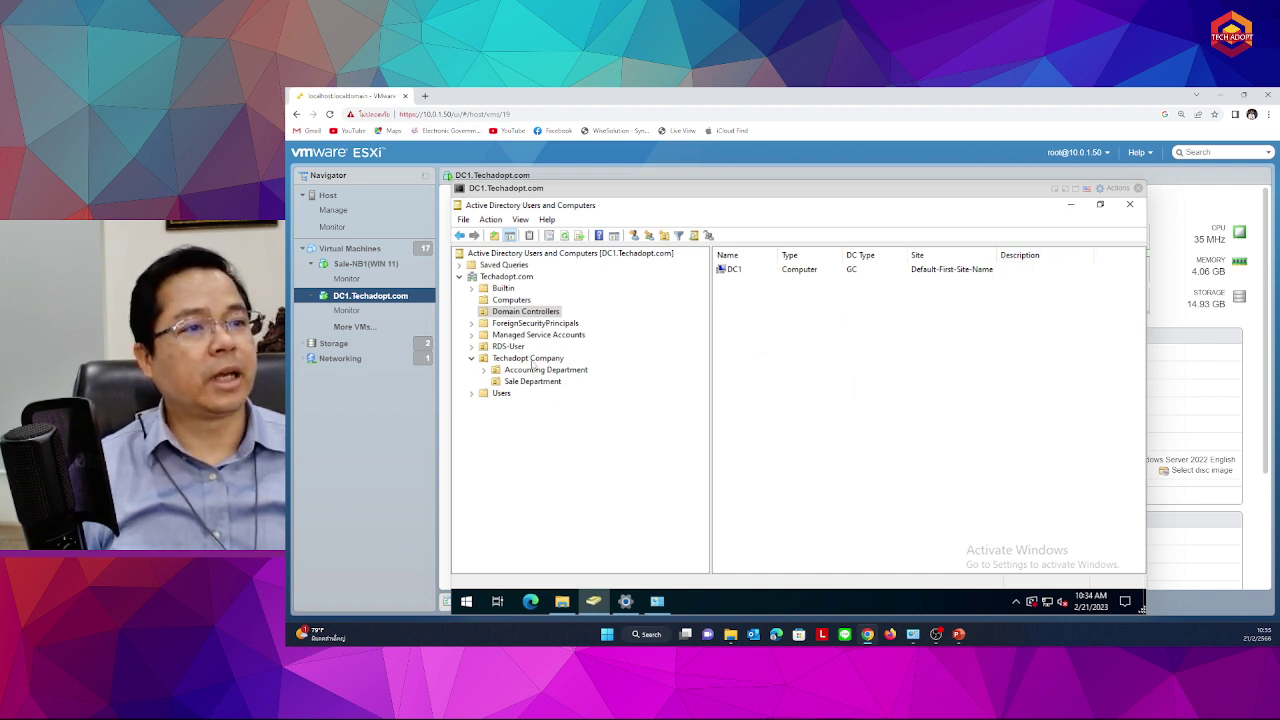
Browse the Accounting Department (user acc1) and Sale Department OUs, then minimize Active Directory Users and Computers
{"action": "left_click", "coordinate": [532, 360]}
{"action": "left_click", "coordinate": [534, 372]}
{"action": "left_click", "coordinate": [731, 271]}
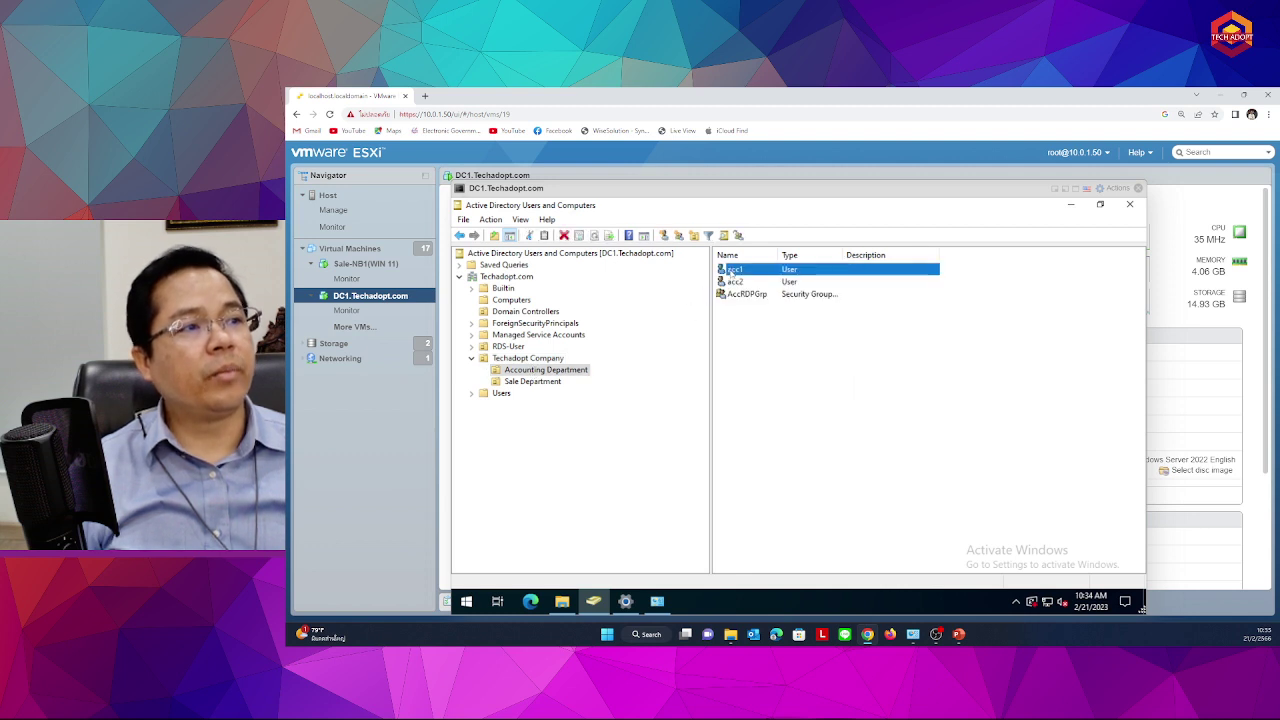
{"action": "right_click", "coordinate": [731, 271]}
{"action": "left_click", "coordinate": [540, 370]}
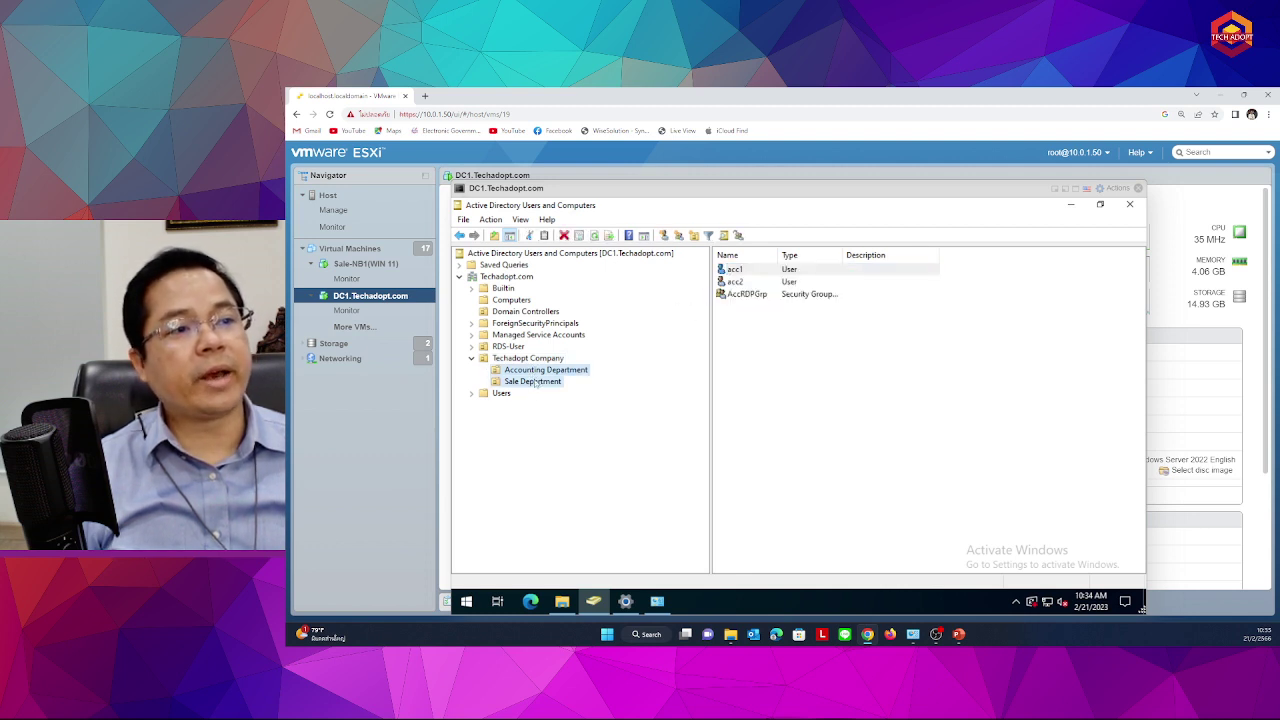
{"action": "left_click", "coordinate": [537, 384]}
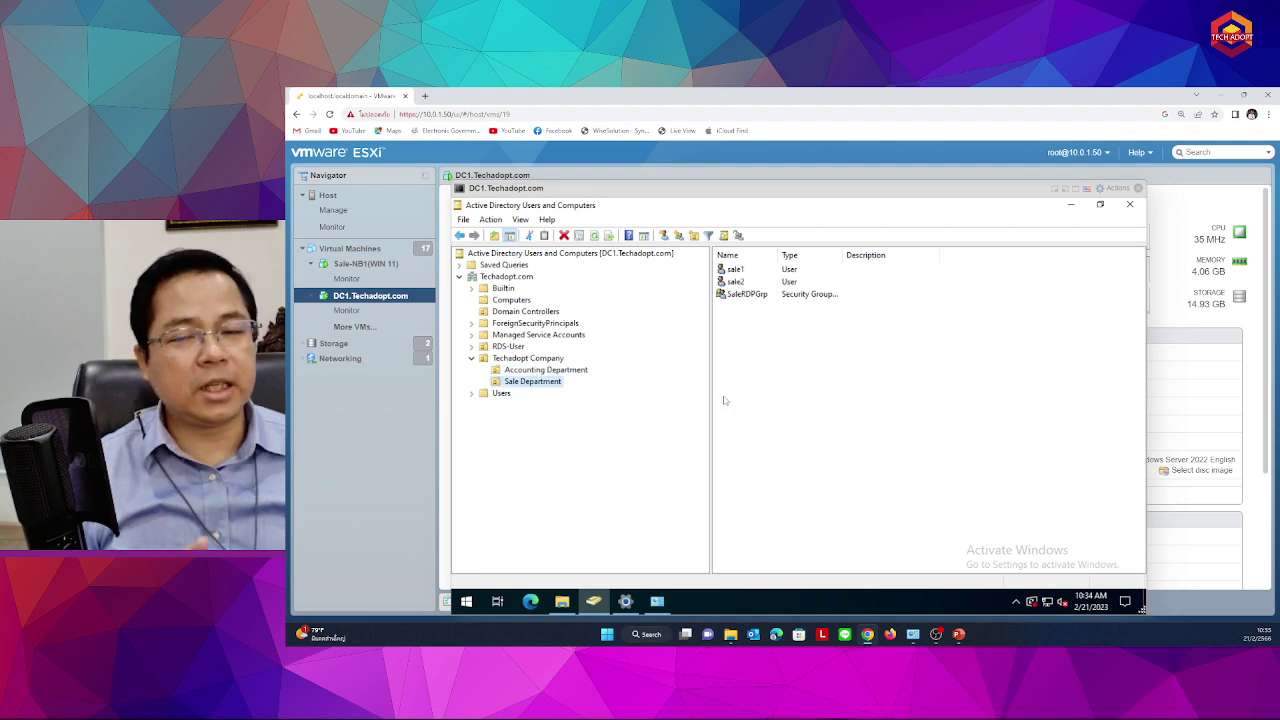
{"action": "left_click", "coordinate": [1070, 205]}
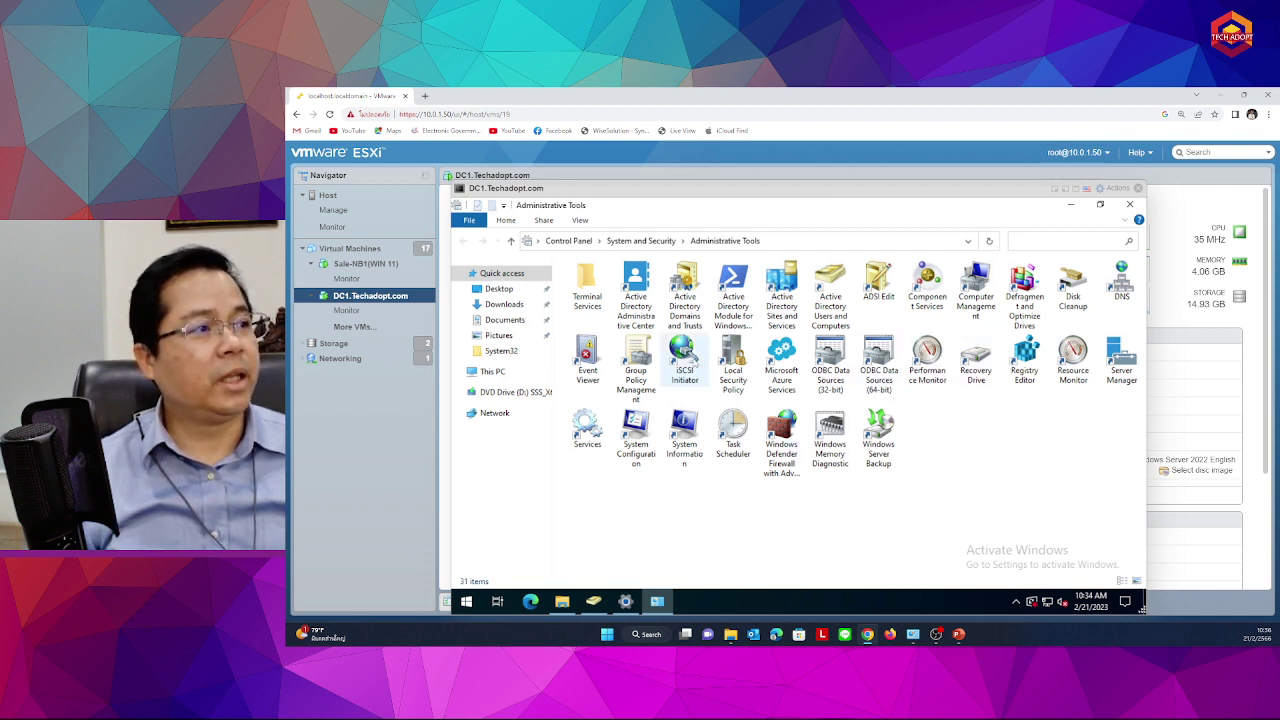
Launch DNS Manager from the DNS tool in the Administrative Tools folder
{"action": "left_click", "coordinate": [1124, 280]}
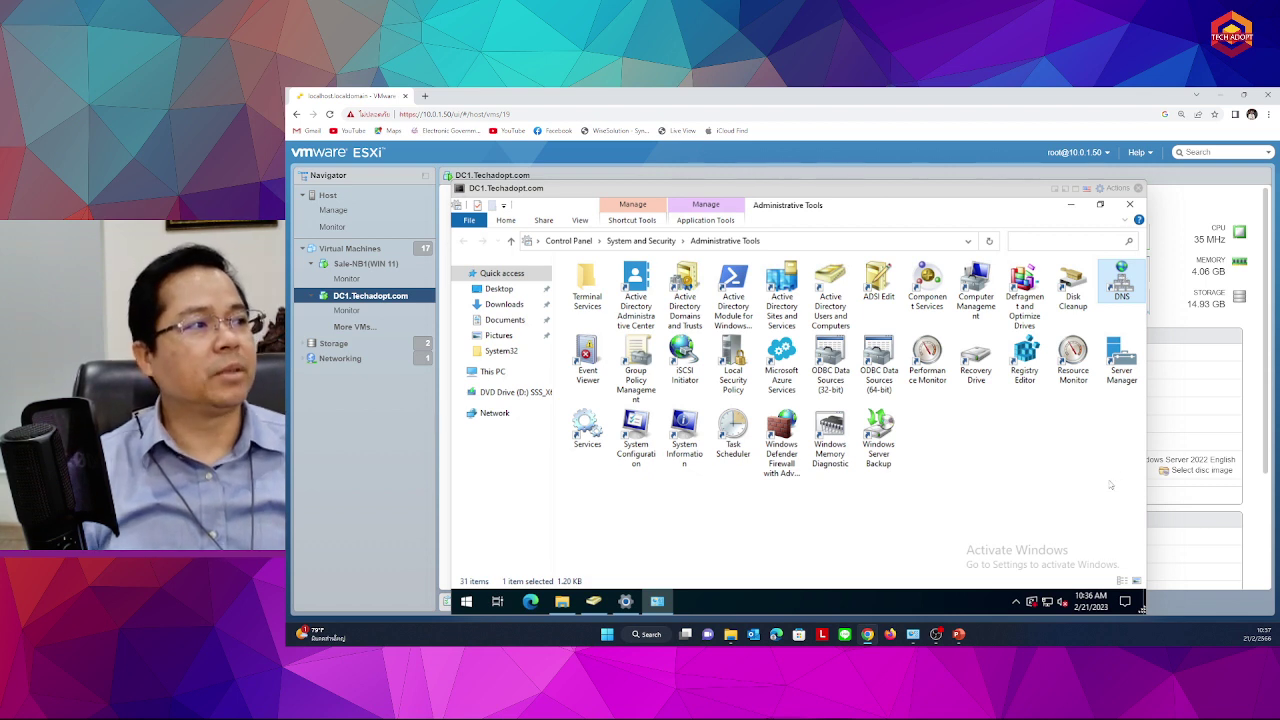
{"action": "left_click", "coordinate": [1048, 459]}
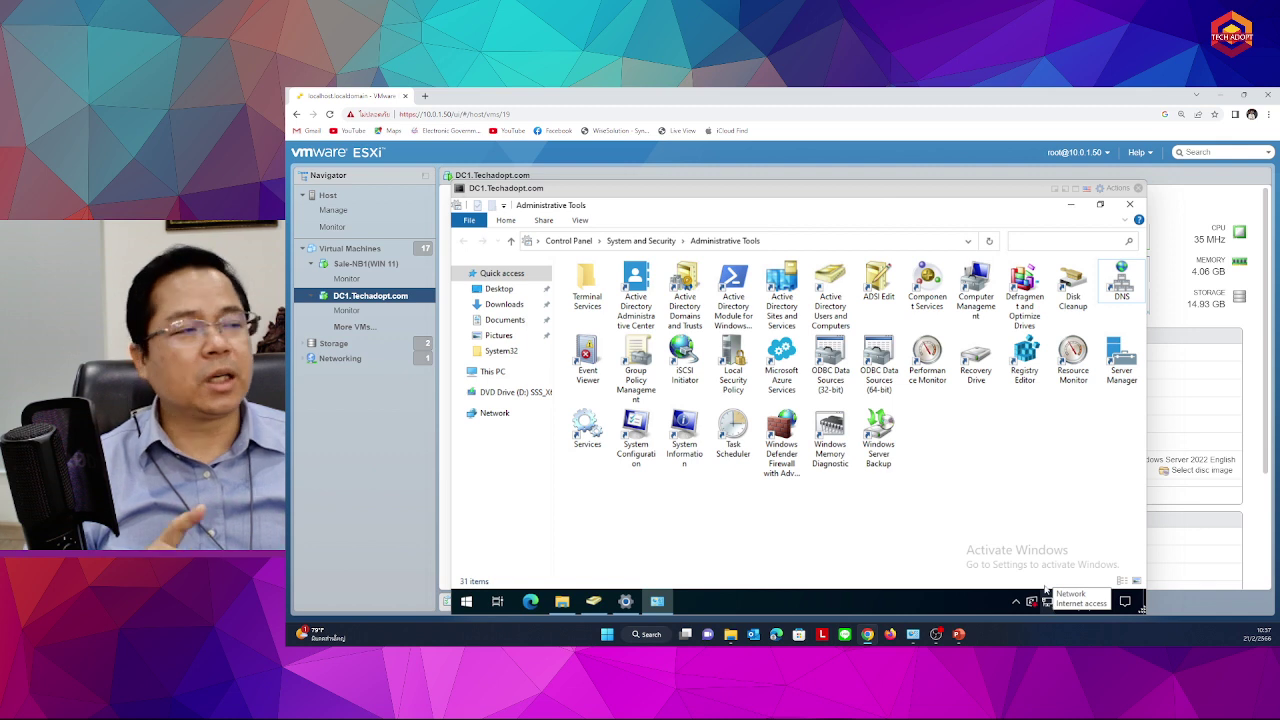
{"action": "left_click", "coordinate": [1118, 280]}
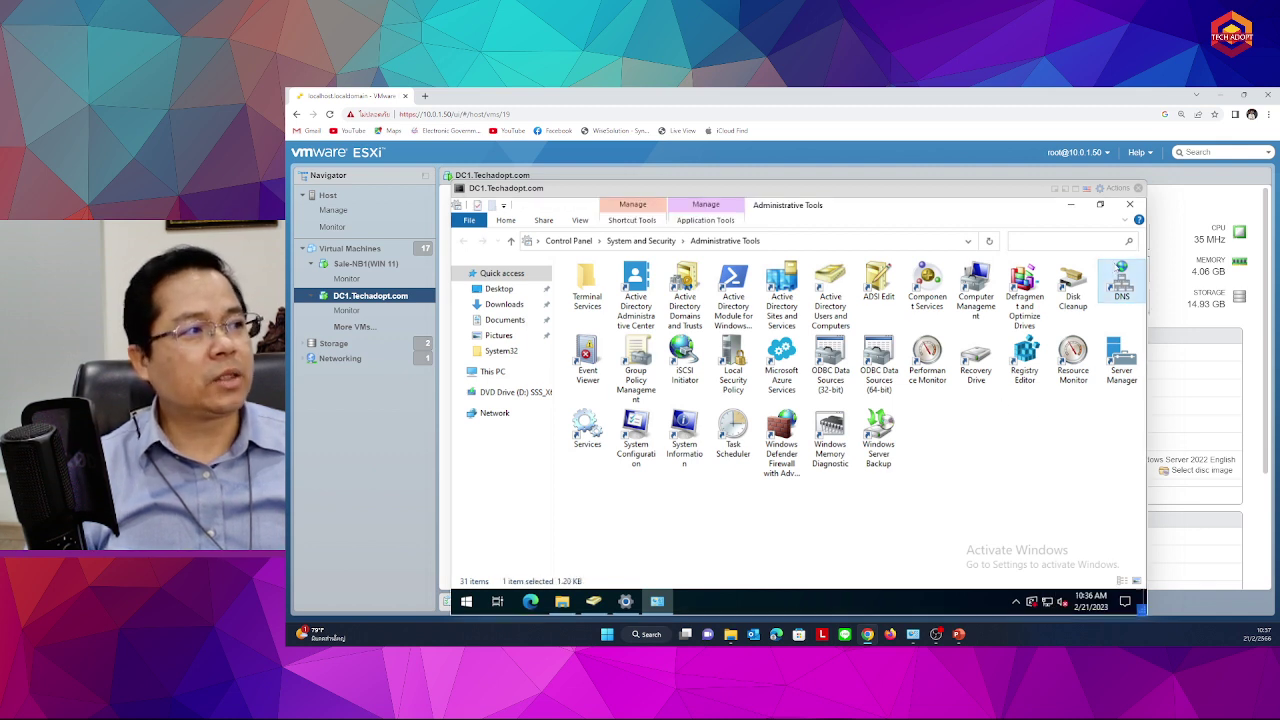
{"action": "double_click", "coordinate": [1140, 263]}
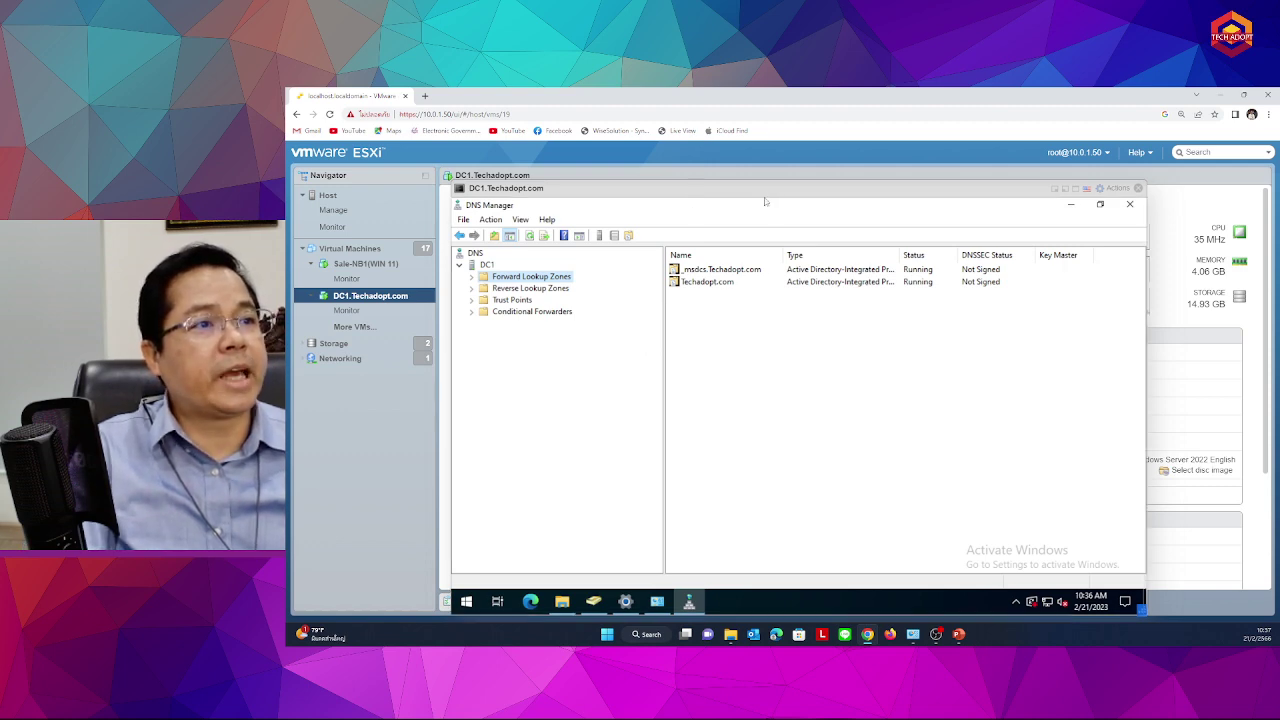
Readjust the browser zoom and expand the DNS root to view DC1's contents
{"action": "key", "text": "ctrl+plus"}
{"action": "key", "text": "ctrl+plus"}
{"action": "key", "text": "ctrl+plus"}
{"action": "key", "text": "ctrl+plus"}
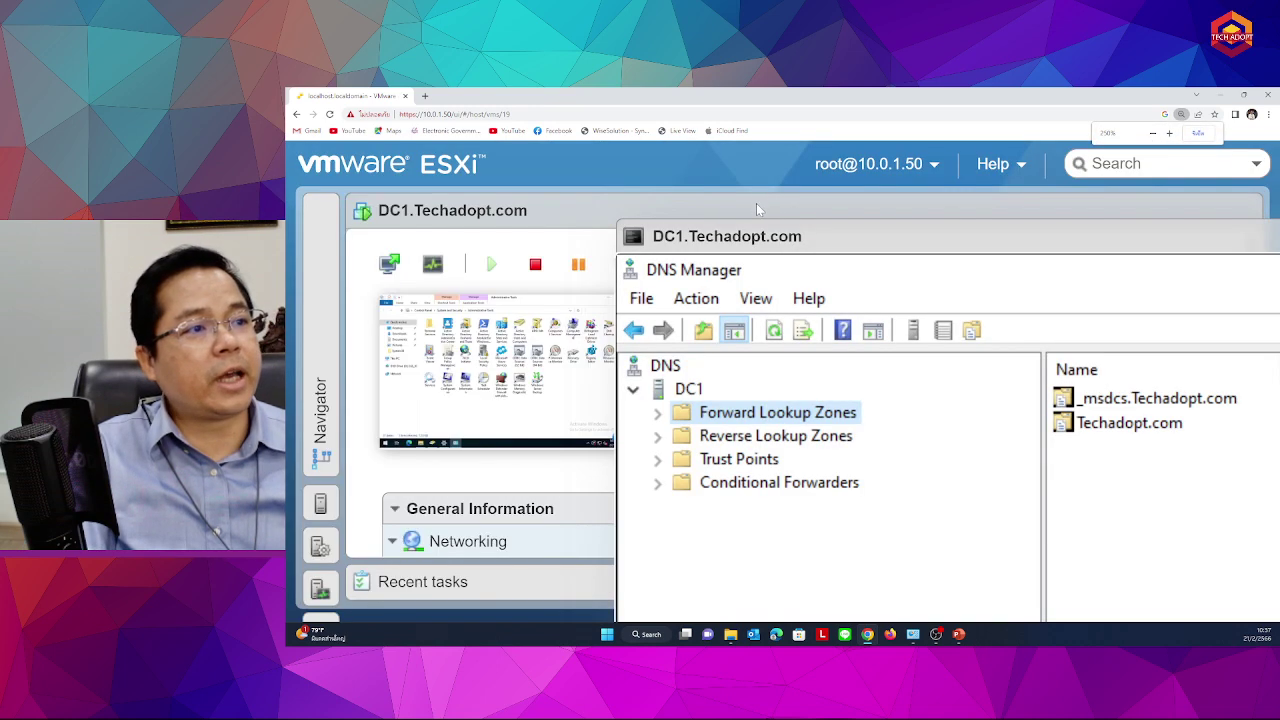
{"action": "key", "text": "ctrl+minus"}
{"action": "key", "text": "ctrl+minus"}
{"action": "key", "text": "ctrl+minus"}
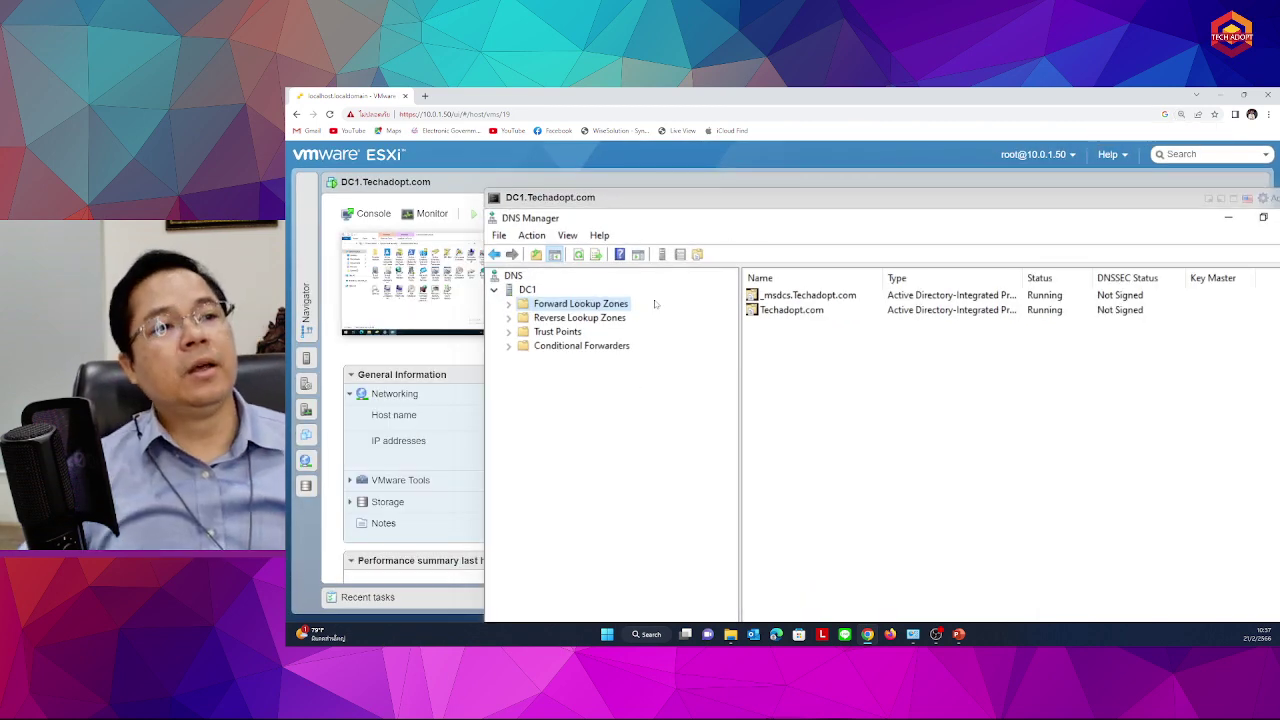
{"action": "left_click", "coordinate": [510, 278]}
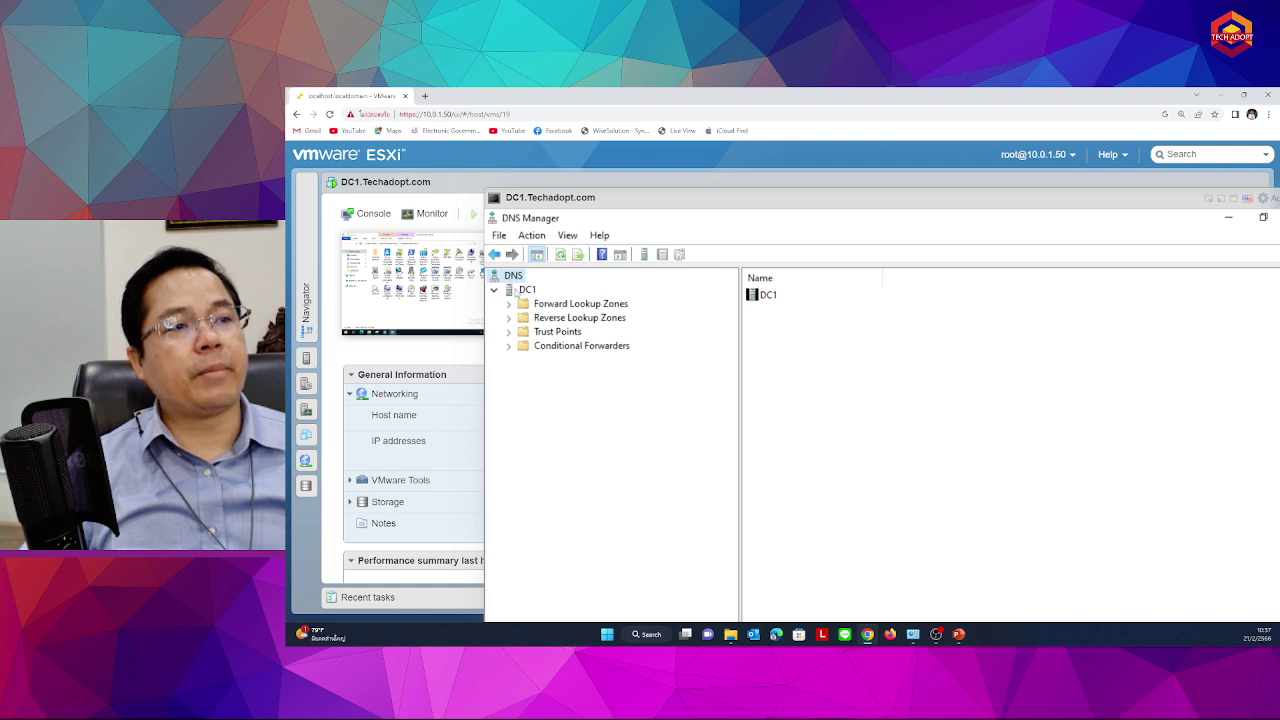
{"action": "left_click", "coordinate": [513, 289]}
{"action": "left_click", "coordinate": [510, 277]}
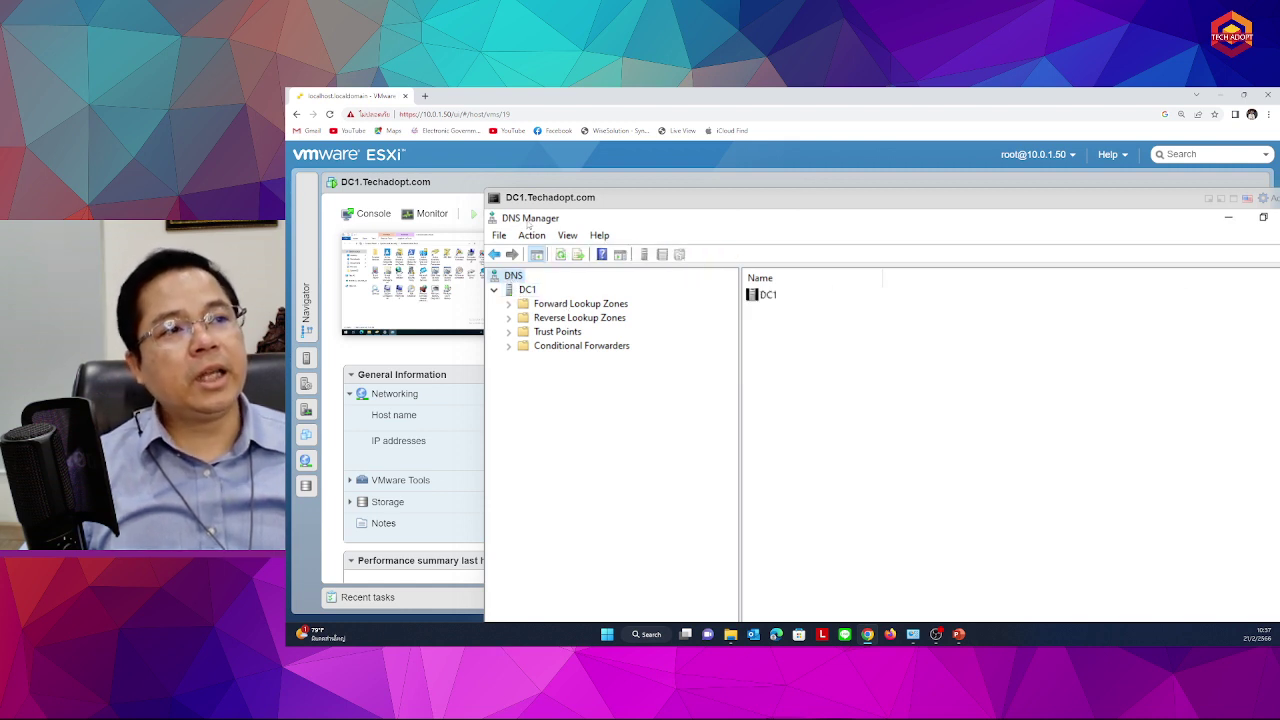
Connect DNS Manager to the local DNS server (This computer), then show DC1's zones, Root Hints and Forwarders
{"action": "right_click", "coordinate": [512, 277]}
{"action": "left_click", "coordinate": [600, 287]}
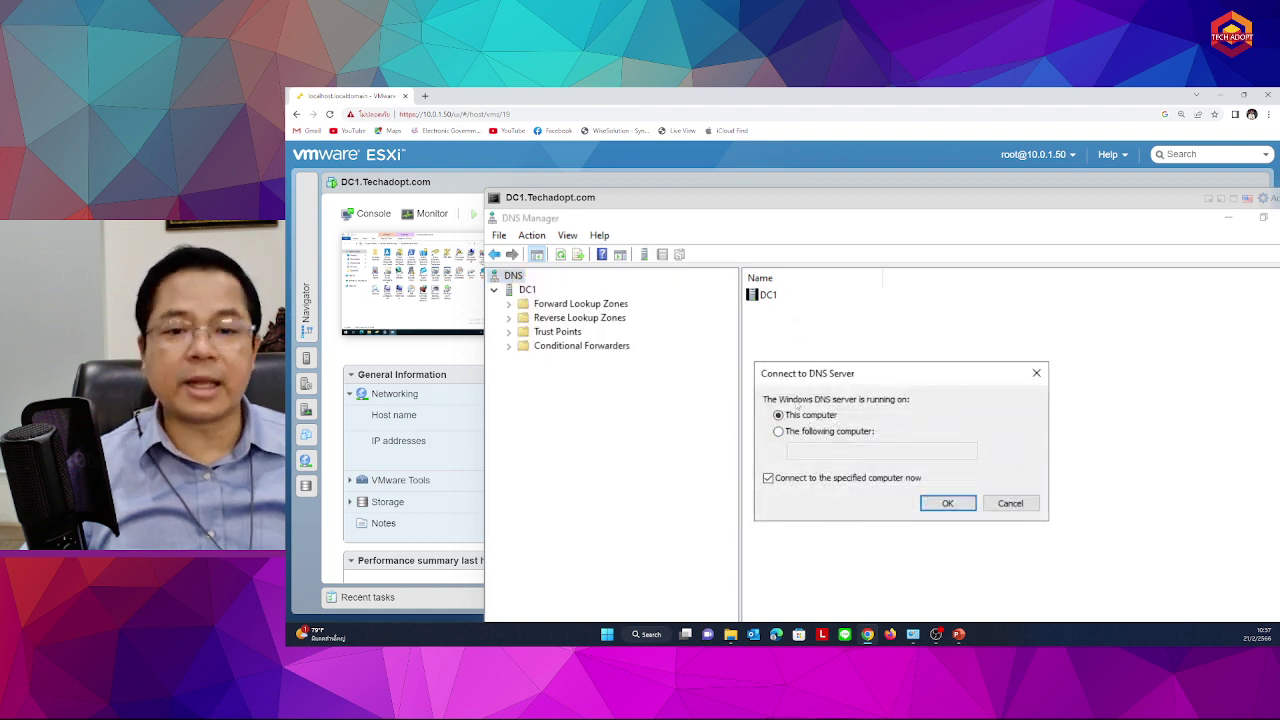
{"action": "left_click", "coordinate": [798, 434]}
{"action": "left_click", "coordinate": [785, 417]}
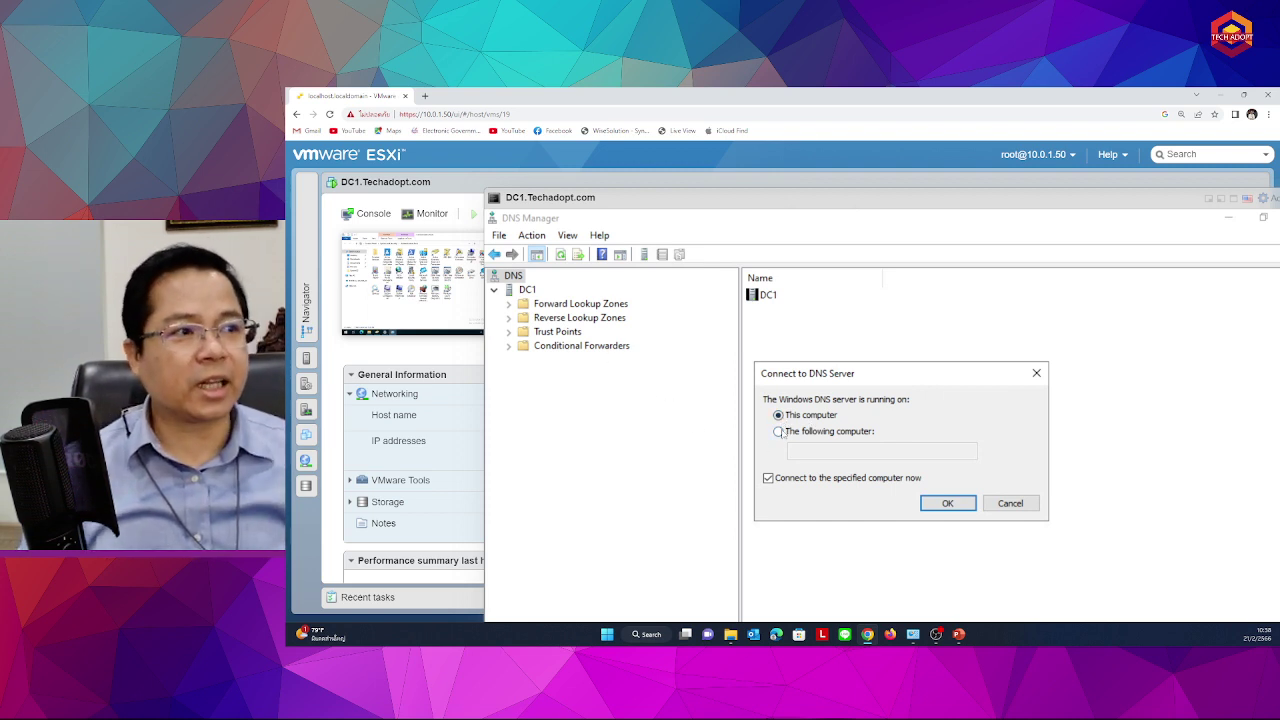
{"action": "left_click", "coordinate": [947, 503]}
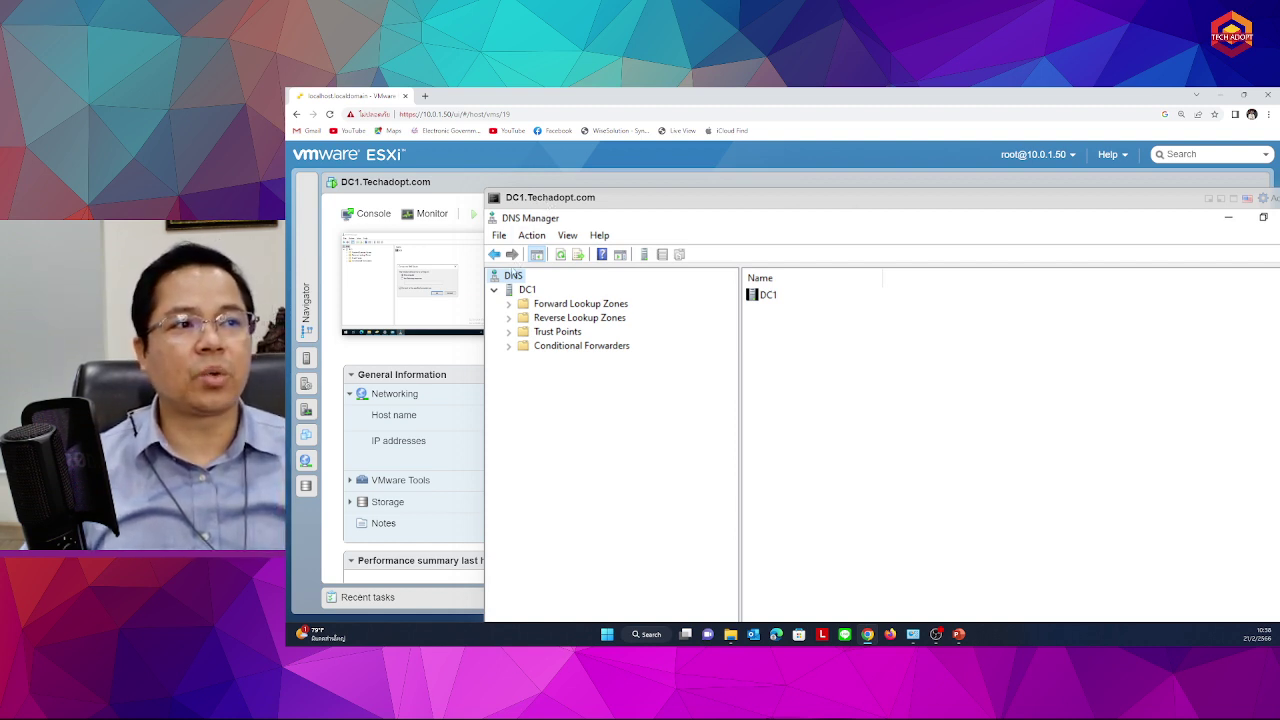
{"action": "right_click", "coordinate": [513, 279]}
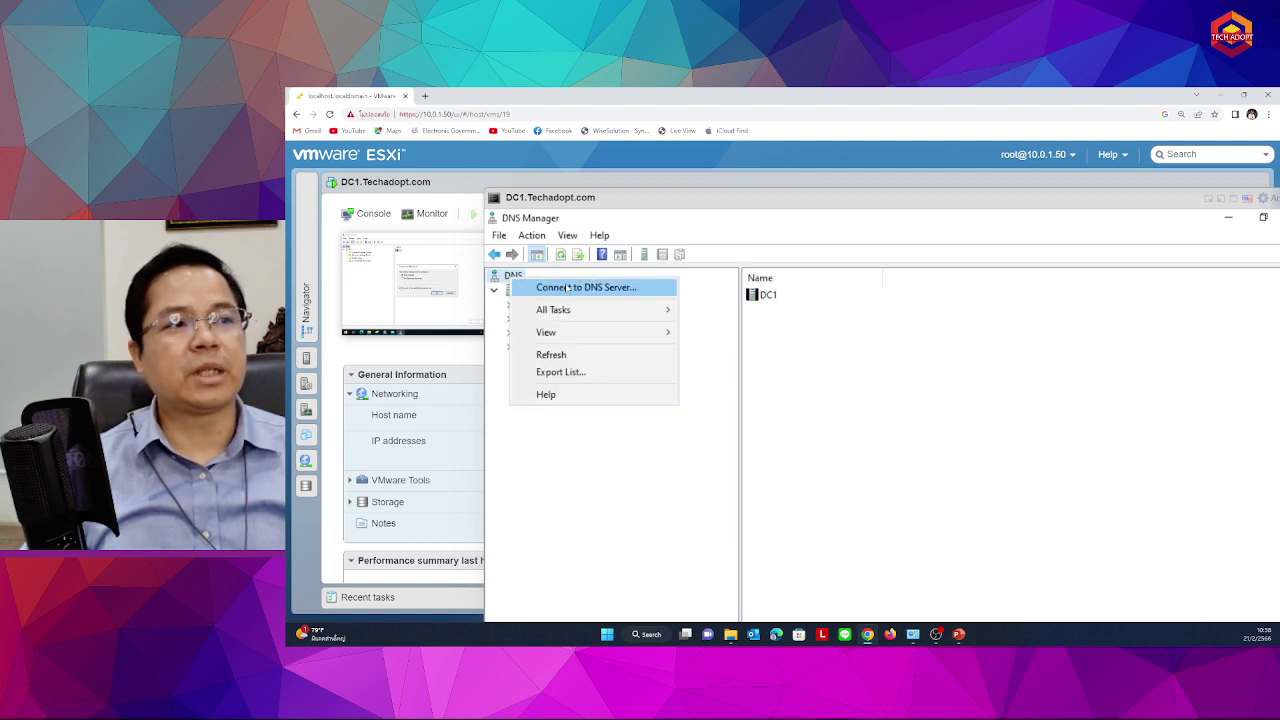
{"action": "left_click", "coordinate": [557, 287]}
{"action": "left_click", "coordinate": [1010, 503]}
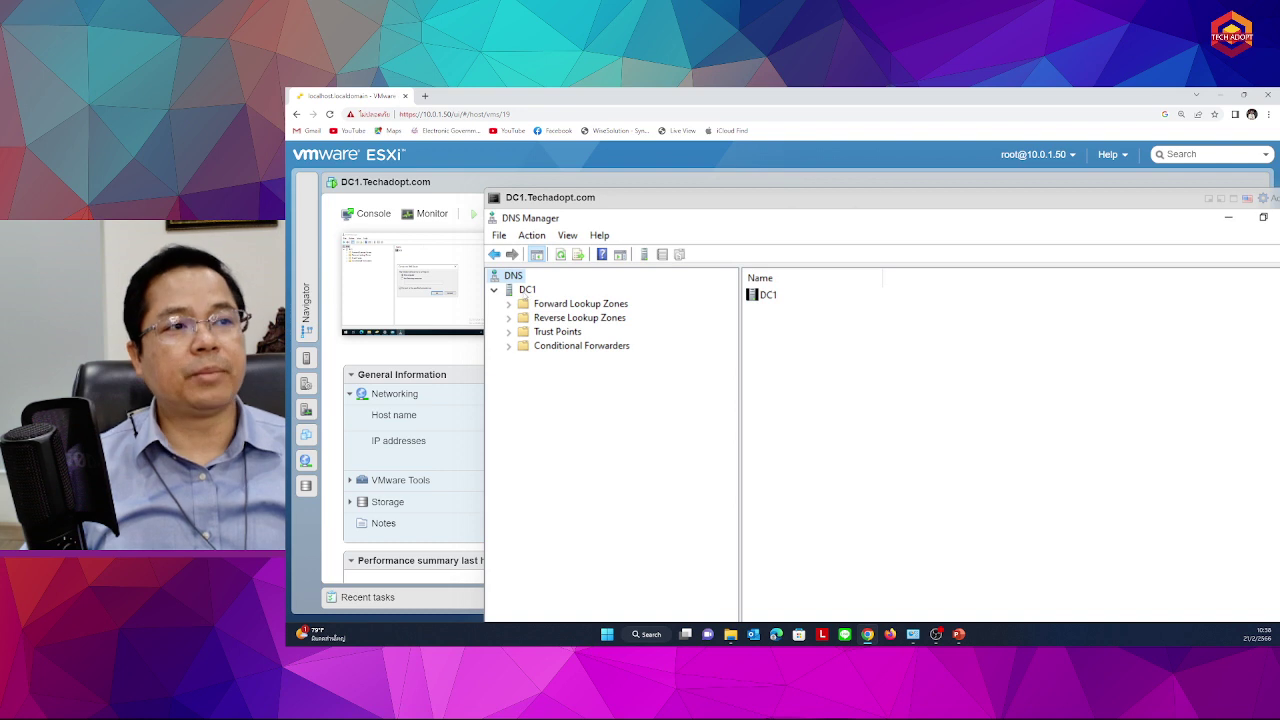
{"action": "left_click", "coordinate": [527, 290]}
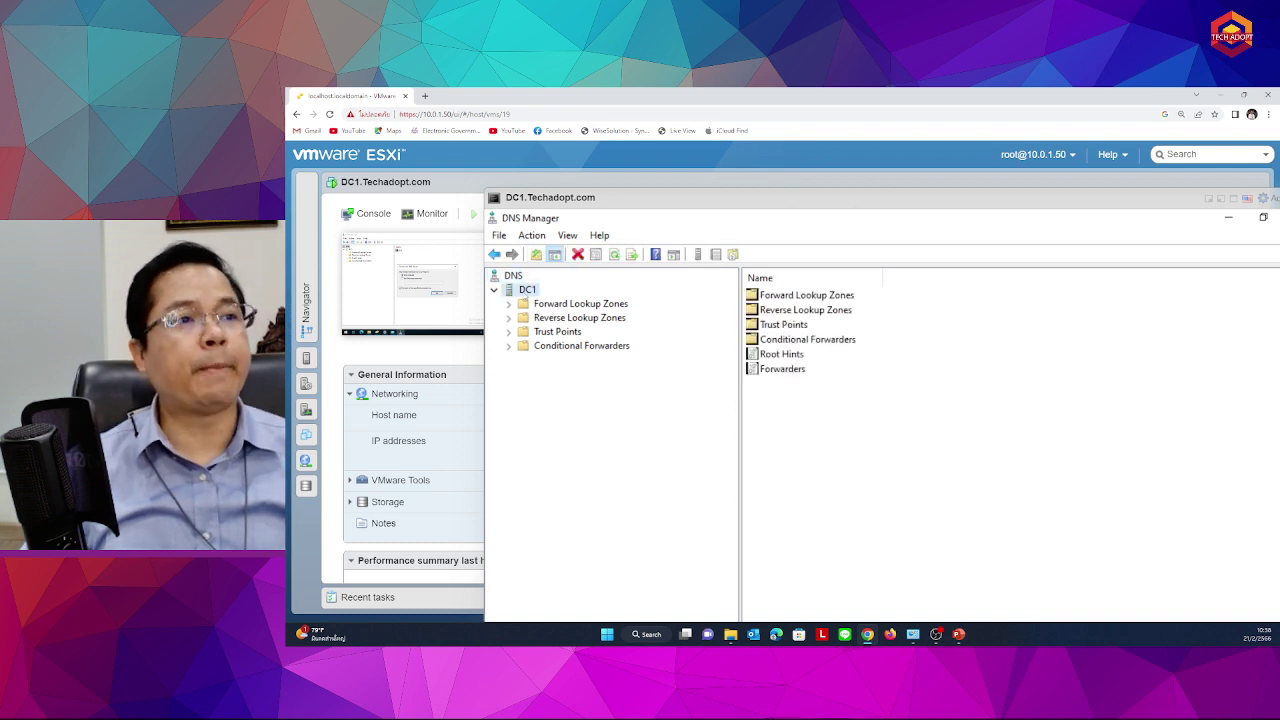
Restart the DNS Server service on DC1 and expand its zone folders
{"action": "right_click", "coordinate": [522, 290]}
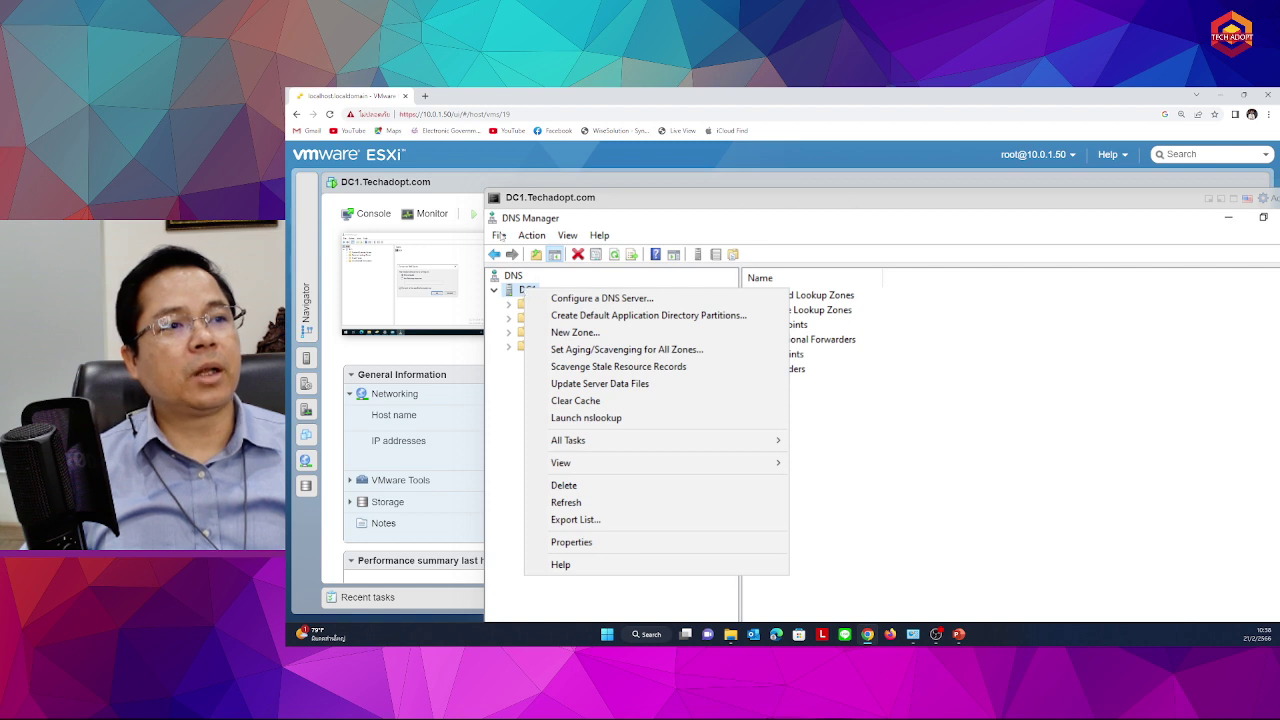
{"action": "left_click", "coordinate": [531, 235]}
{"action": "left_click", "coordinate": [494, 313]}
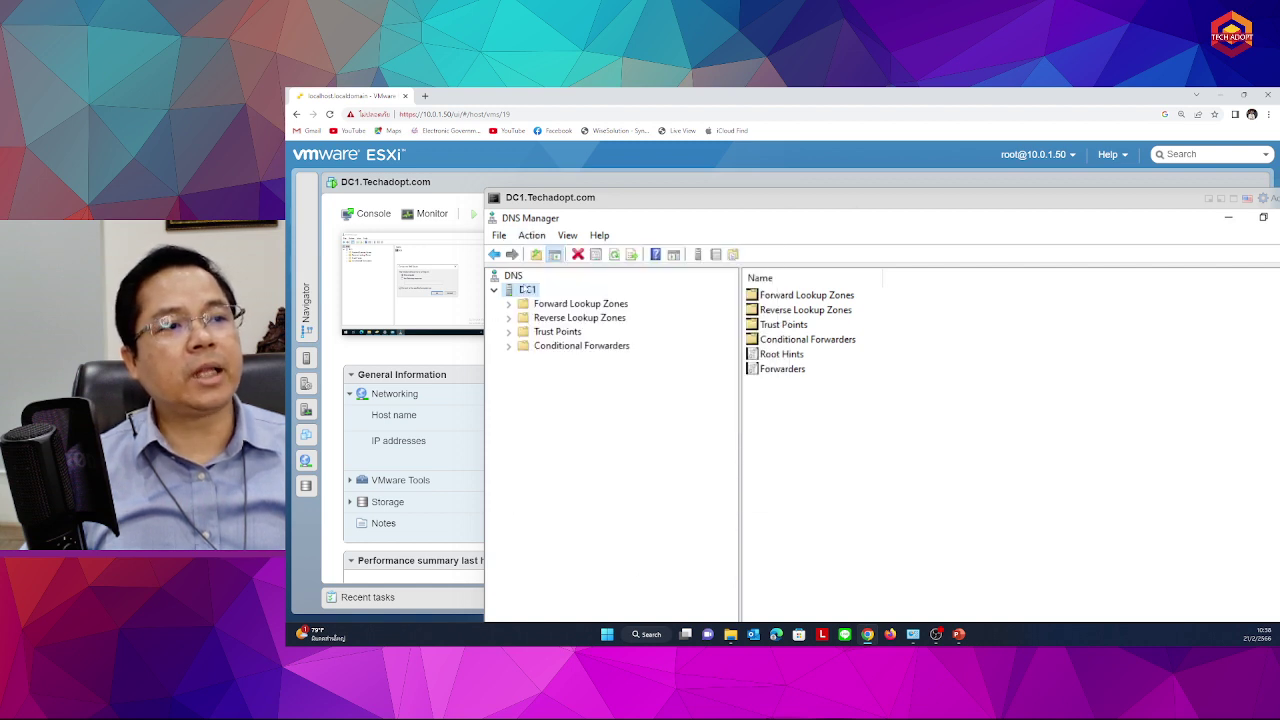
{"action": "right_click", "coordinate": [526, 290]}
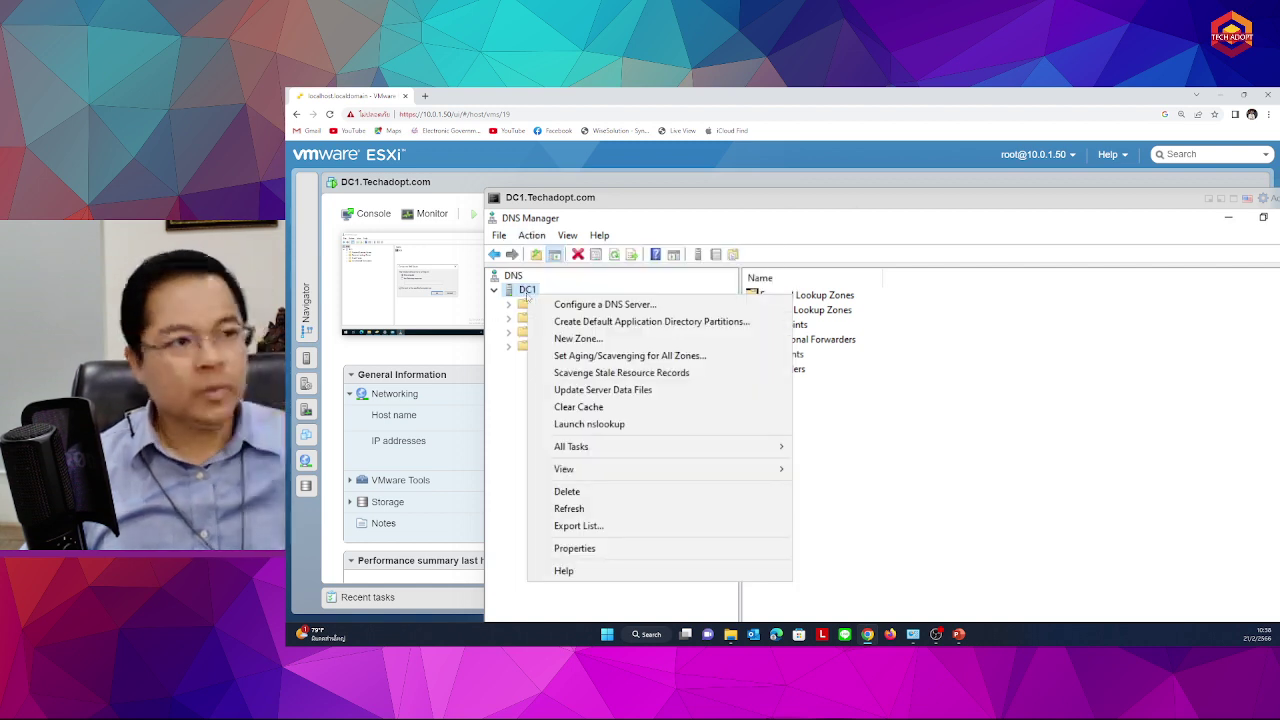
{"action": "left_click", "coordinate": [500, 290]}
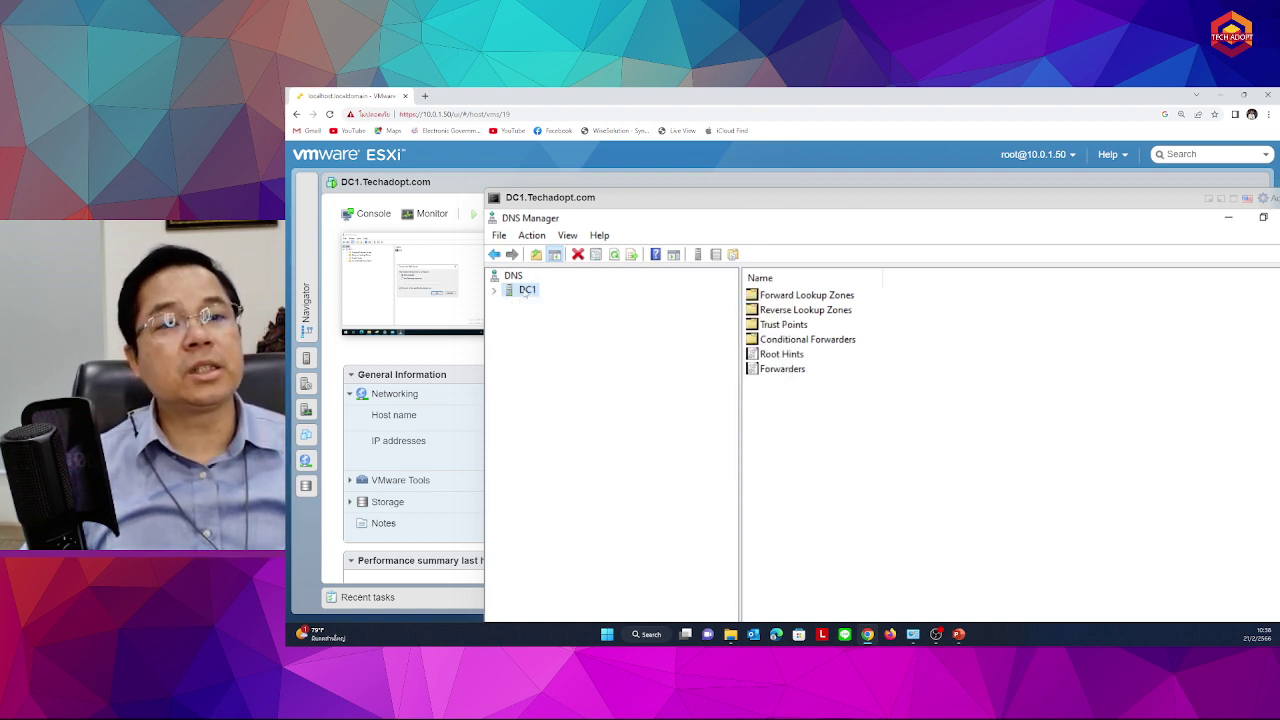
{"action": "right_click", "coordinate": [526, 291]}
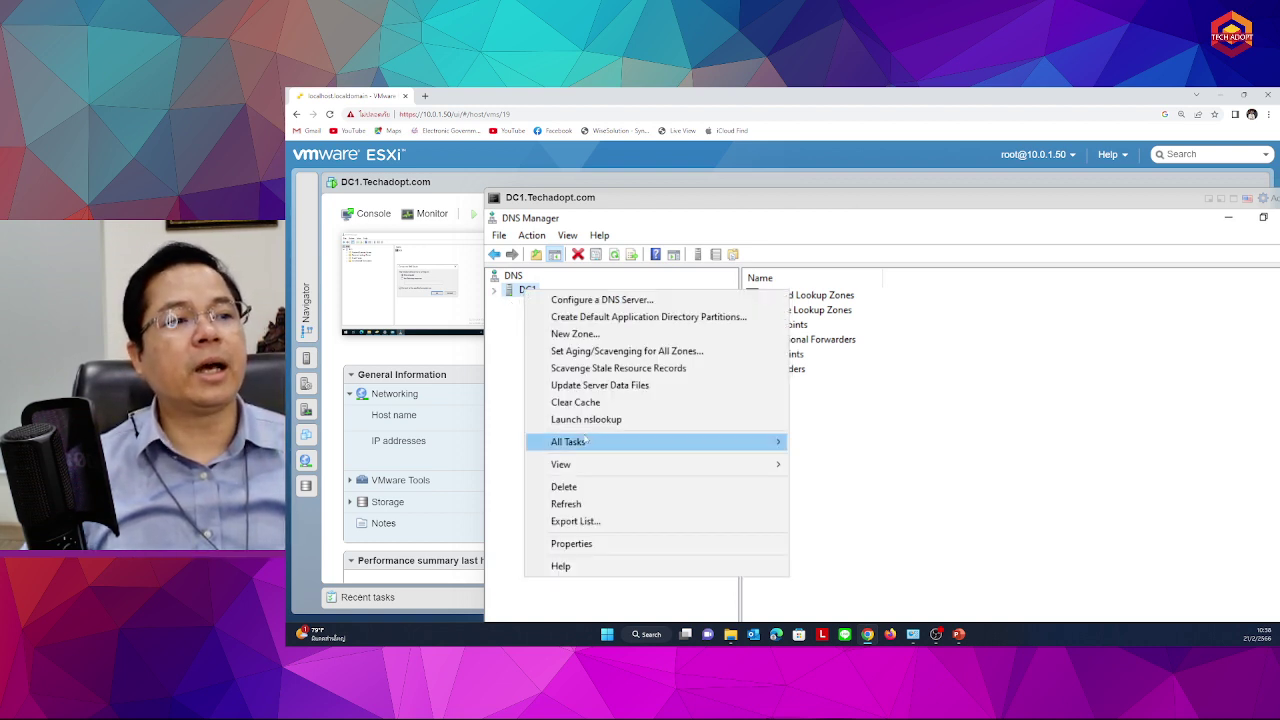
{"action": "mouse_move", "coordinate": [586, 441]}
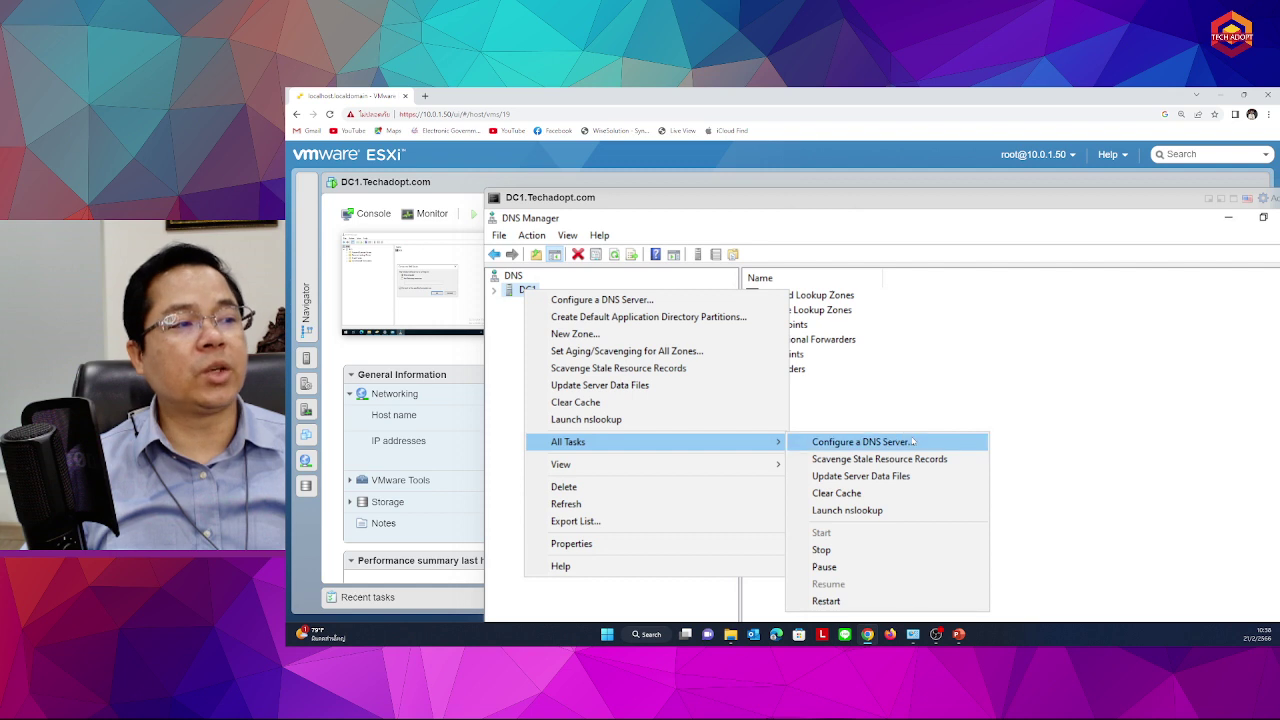
{"action": "left_click", "coordinate": [852, 602]}
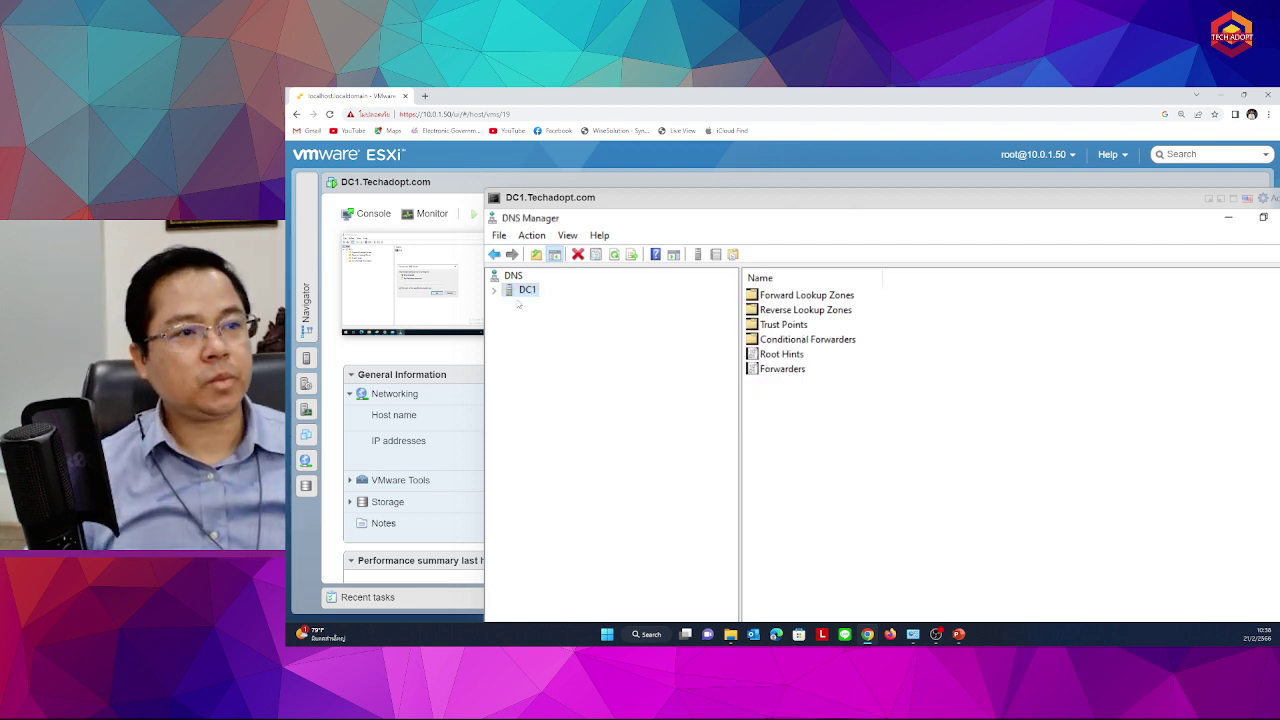
{"action": "double_click", "coordinate": [523, 289]}
Launch nslookup on DC1, confirm the default server is 10.0.1.80, then close it
{"action": "right_click", "coordinate": [523, 289]}
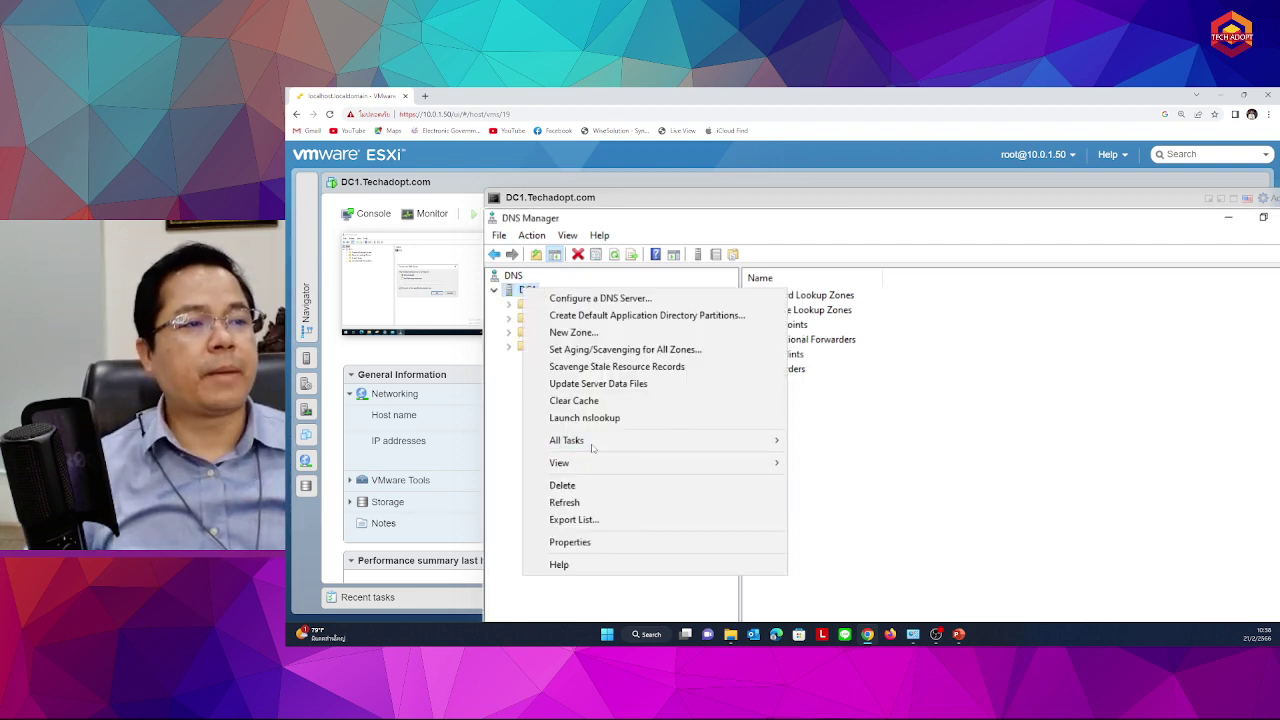
{"action": "mouse_move", "coordinate": [700, 440]}
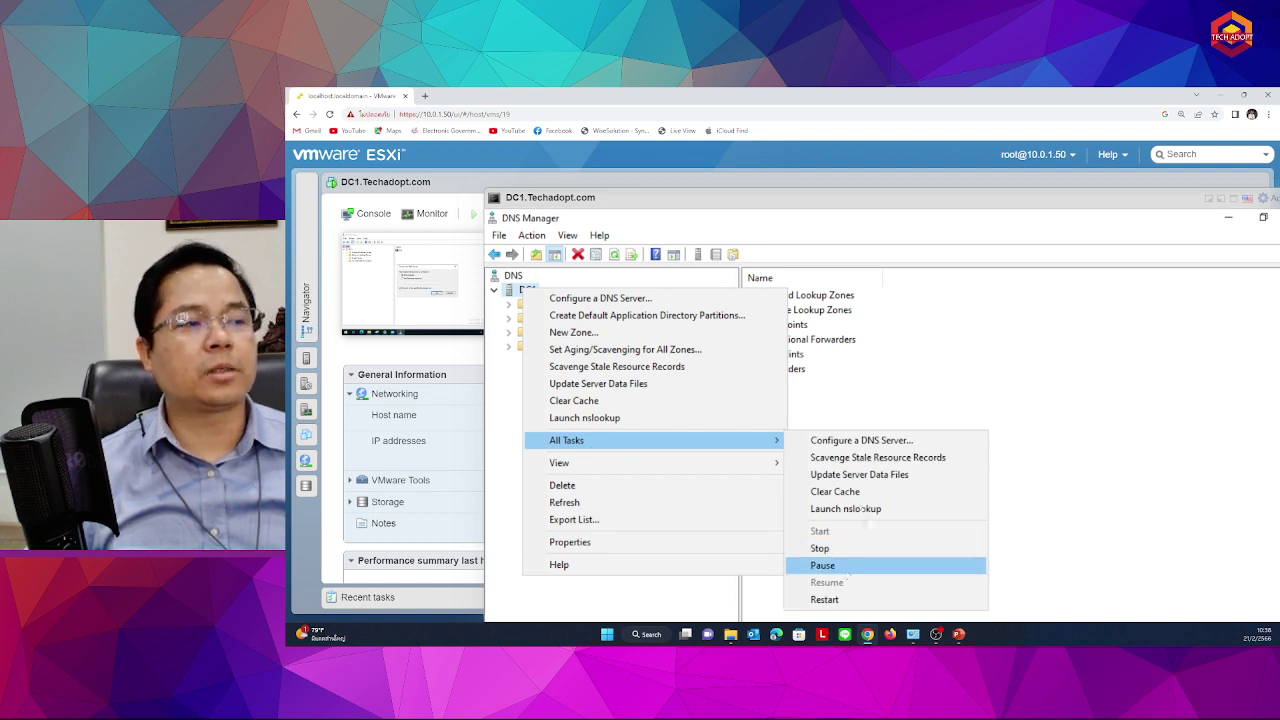
{"action": "left_click", "coordinate": [882, 510]}
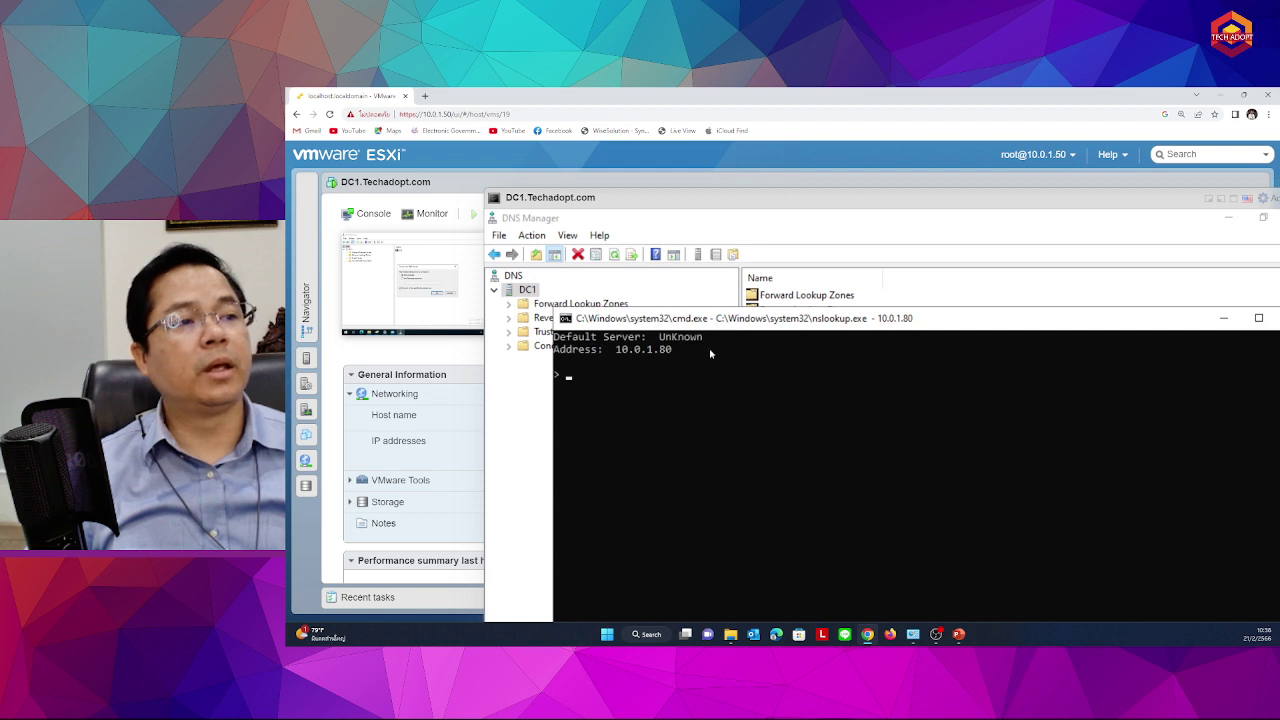
{"action": "left_click_drag", "start_coordinate": [688, 322], "coordinate": [736, 340]}
{"action": "left_click", "coordinate": [733, 404]}
{"action": "left_click_drag", "start_coordinate": [808, 320], "coordinate": [686, 345]}
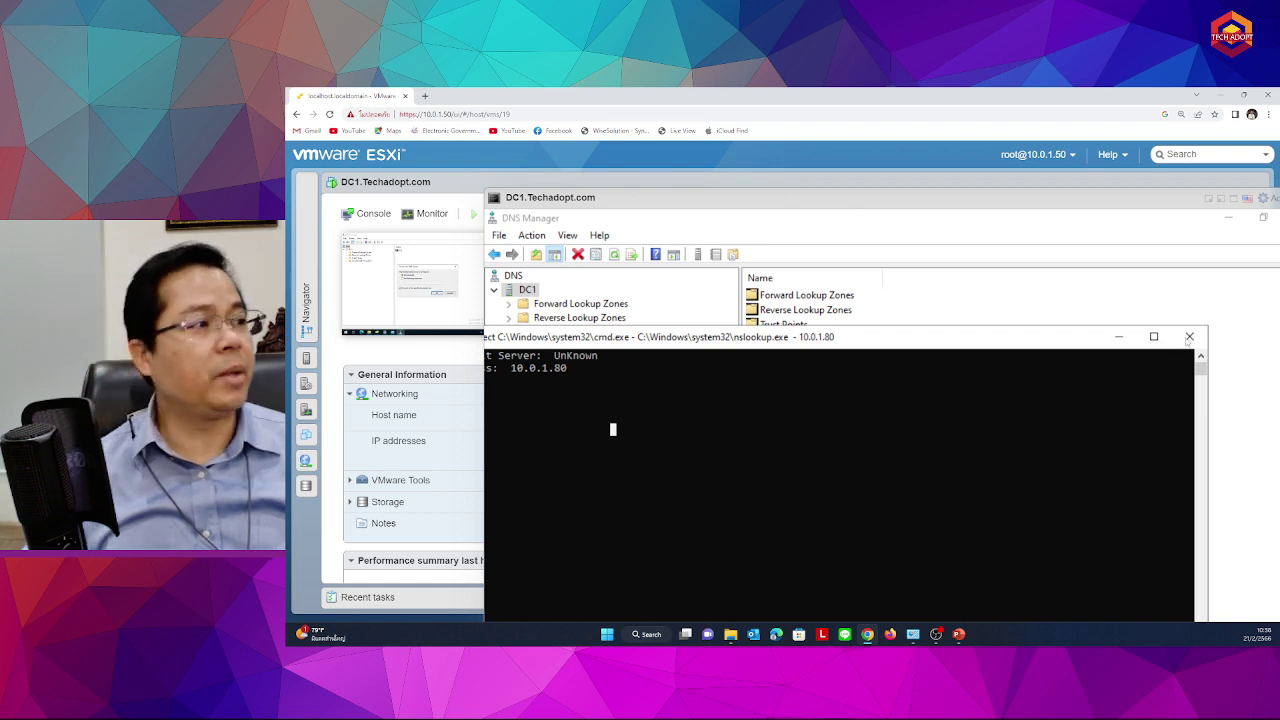
{"action": "left_click", "coordinate": [1189, 336]}
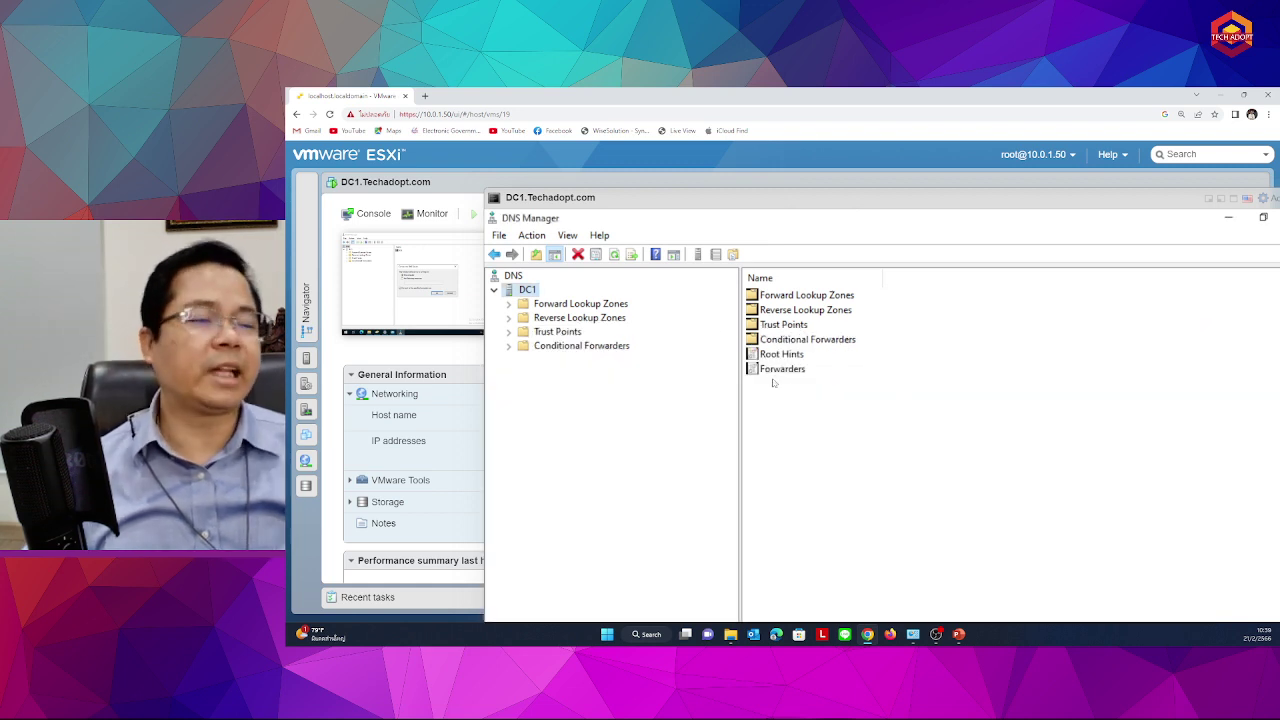
Review DC1's server-wide aging/scavenging settings (no-refresh interval 7) and cancel without changes
{"action": "right_click", "coordinate": [527, 290]}
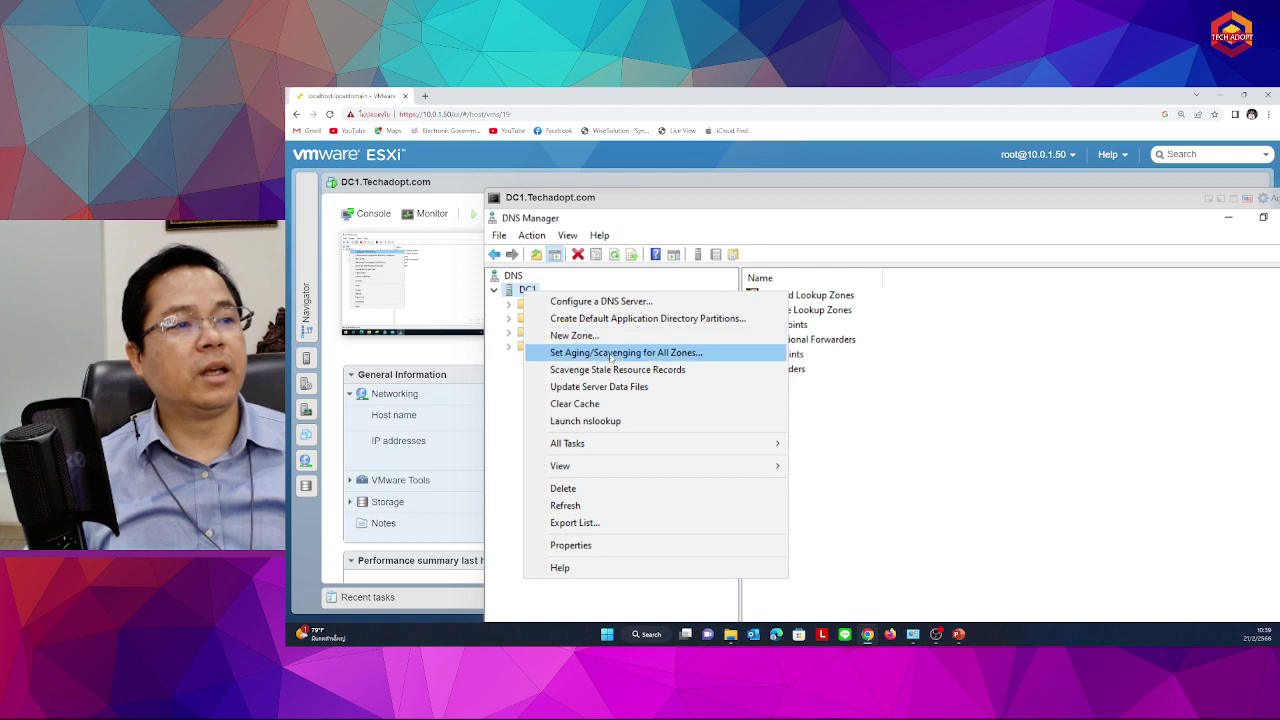
{"action": "left_click", "coordinate": [611, 358]}
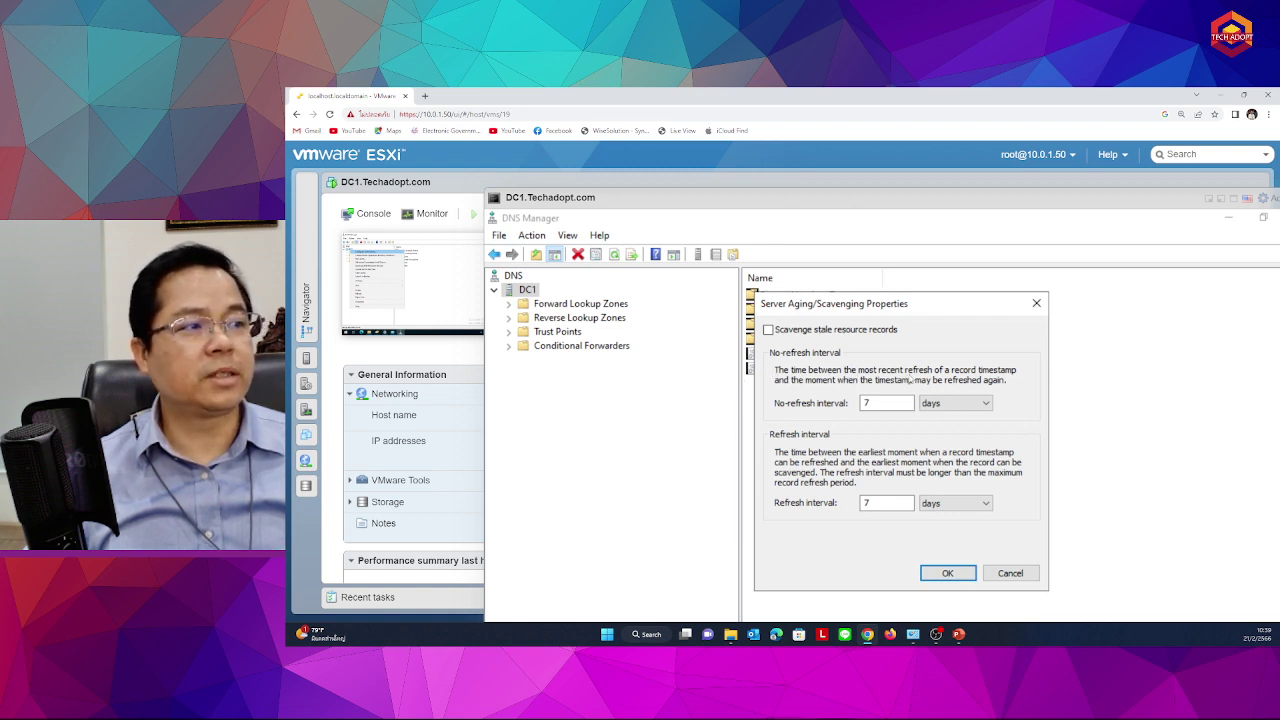
{"action": "double_click", "coordinate": [864, 403]}
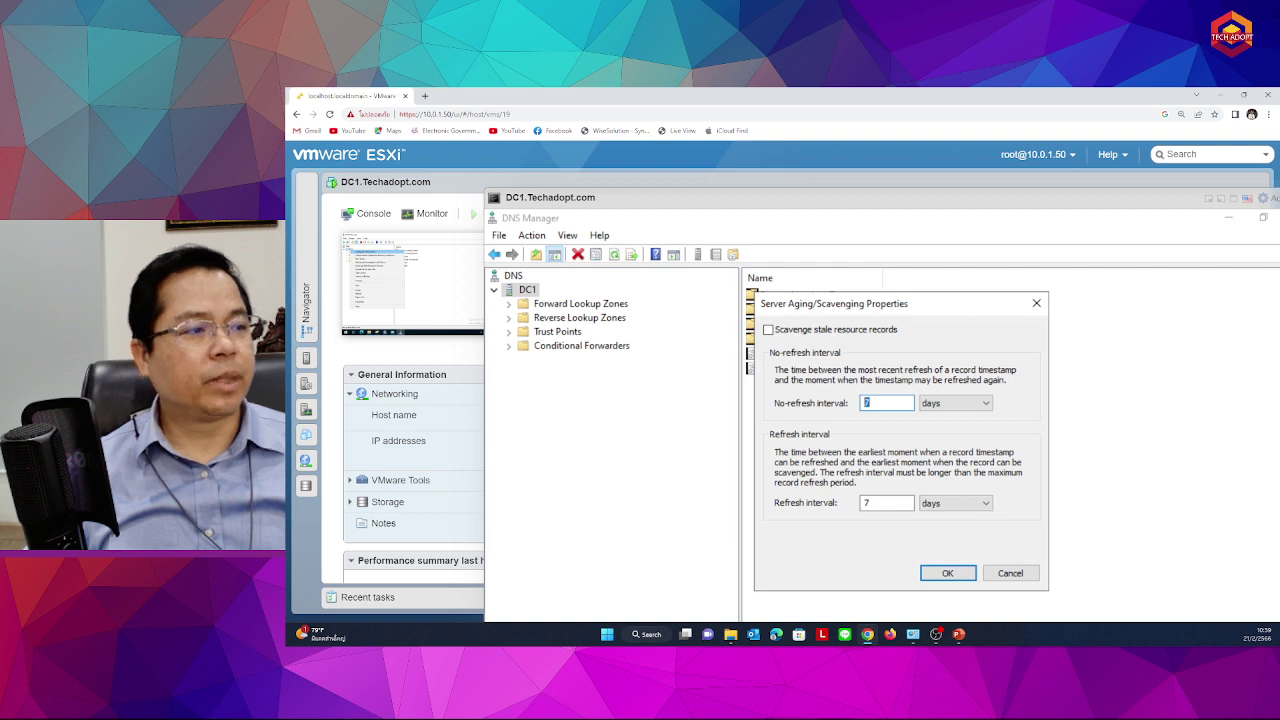
{"action": "left_click", "coordinate": [1002, 575]}
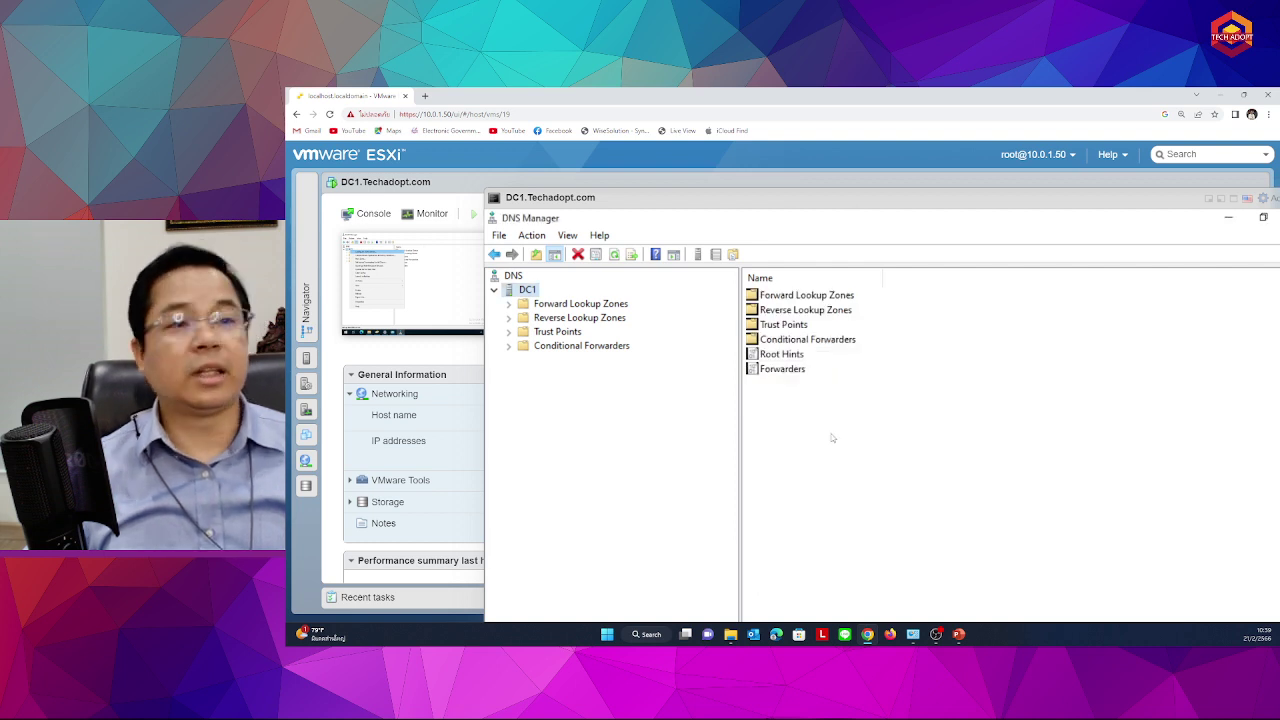
Scavenge stale resource records on DC1, confirming with Yes
{"action": "right_click", "coordinate": [529, 291]}
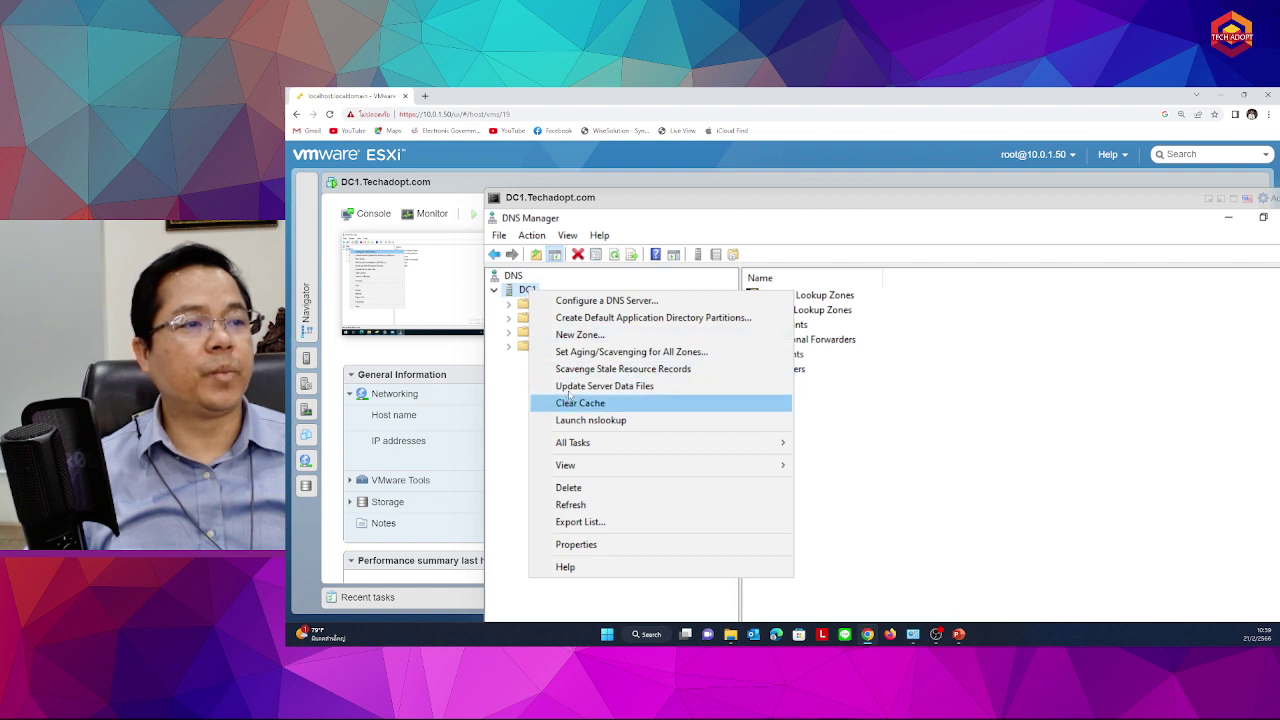
{"action": "left_click", "coordinate": [652, 370]}
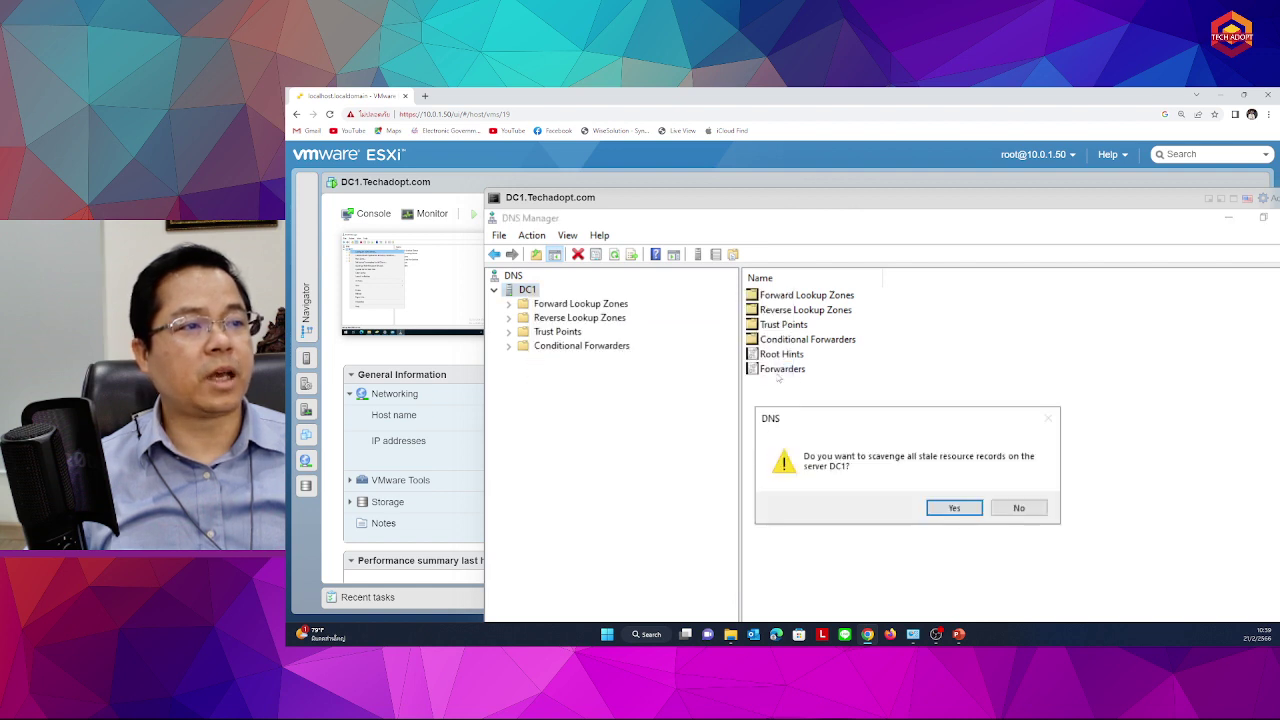
{"action": "left_click", "coordinate": [940, 507]}
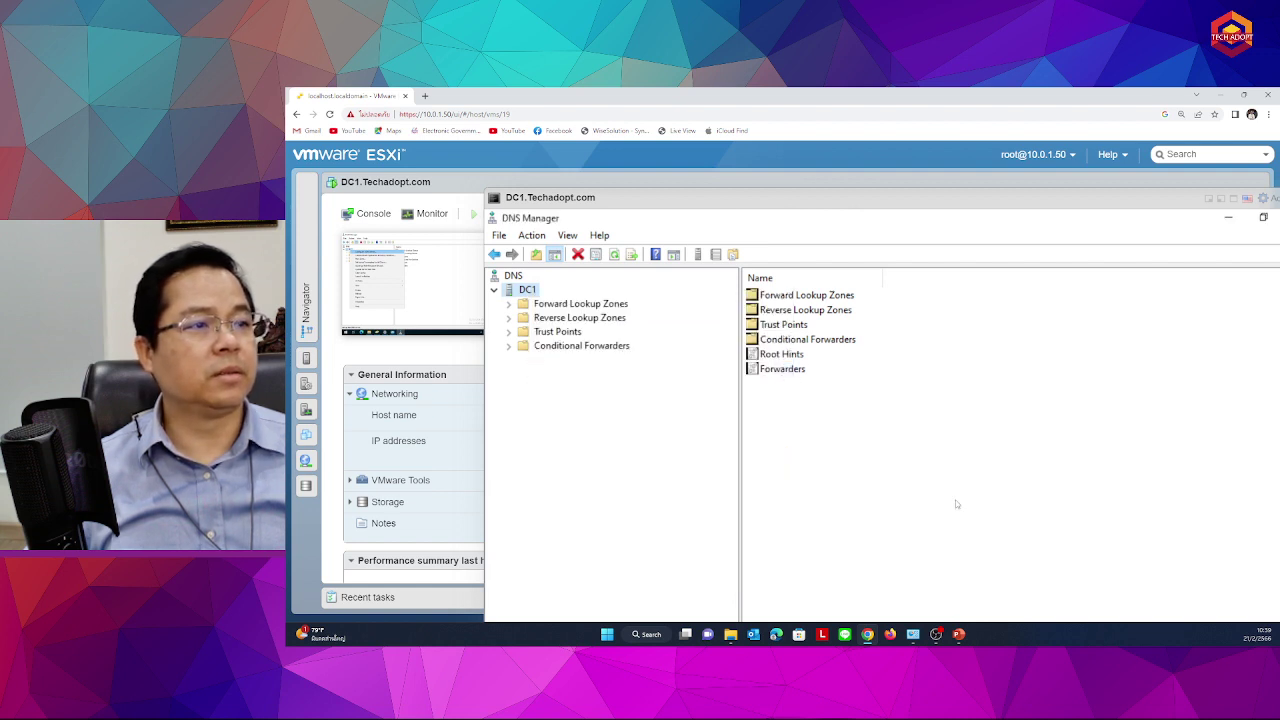
{"action": "right_click", "coordinate": [526, 290]}
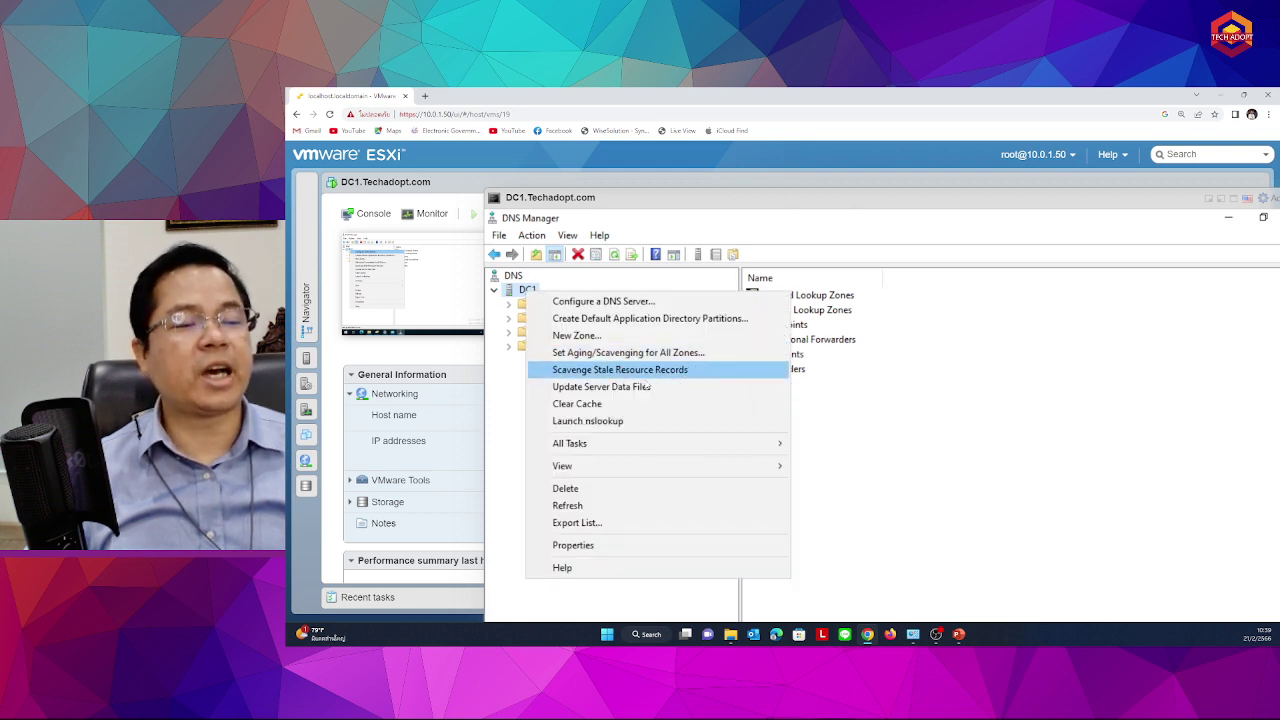
{"action": "mouse_move", "coordinate": [623, 446]}
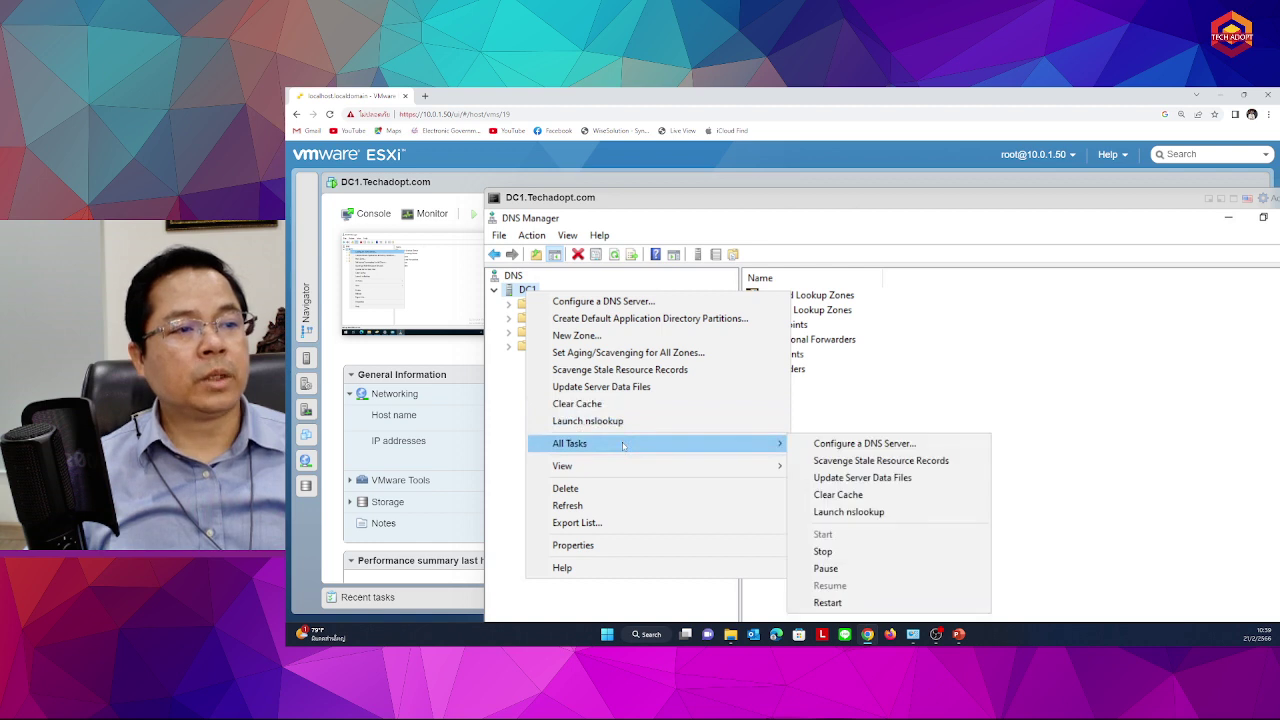
{"action": "left_click", "coordinate": [897, 359]}
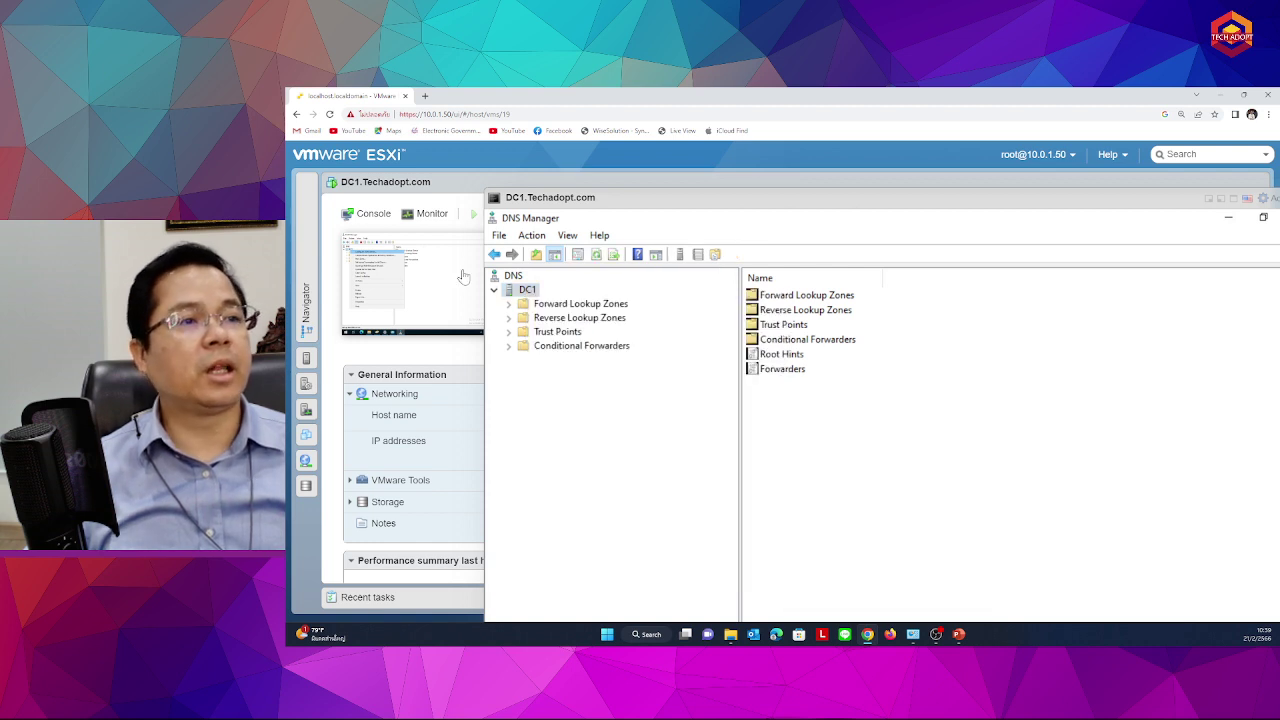
In DC1 Properties, restrict listening to 10.0.1.80 only, apply, and show forwarders 1.1.1.1 and 8.8.8.8
{"action": "right_click", "coordinate": [522, 292]}
{"action": "left_click", "coordinate": [569, 544]}
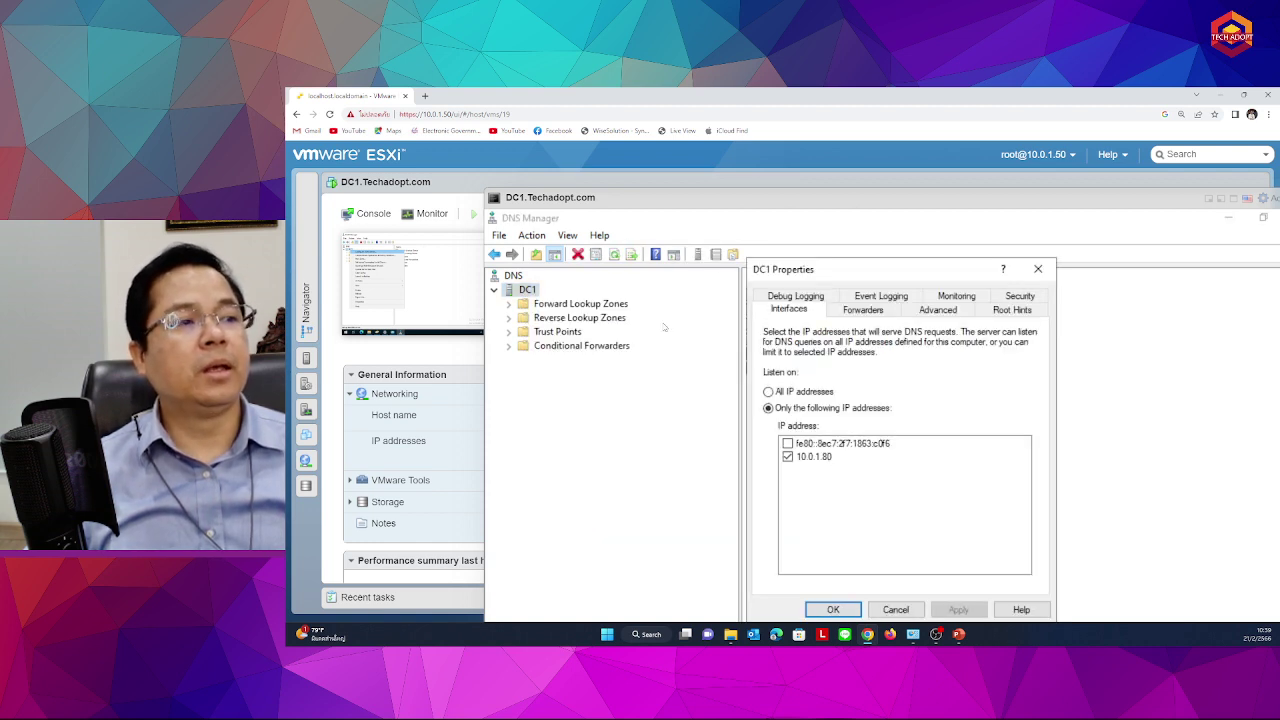
{"action": "left_click_drag", "start_coordinate": [790, 272], "coordinate": [728, 240]}
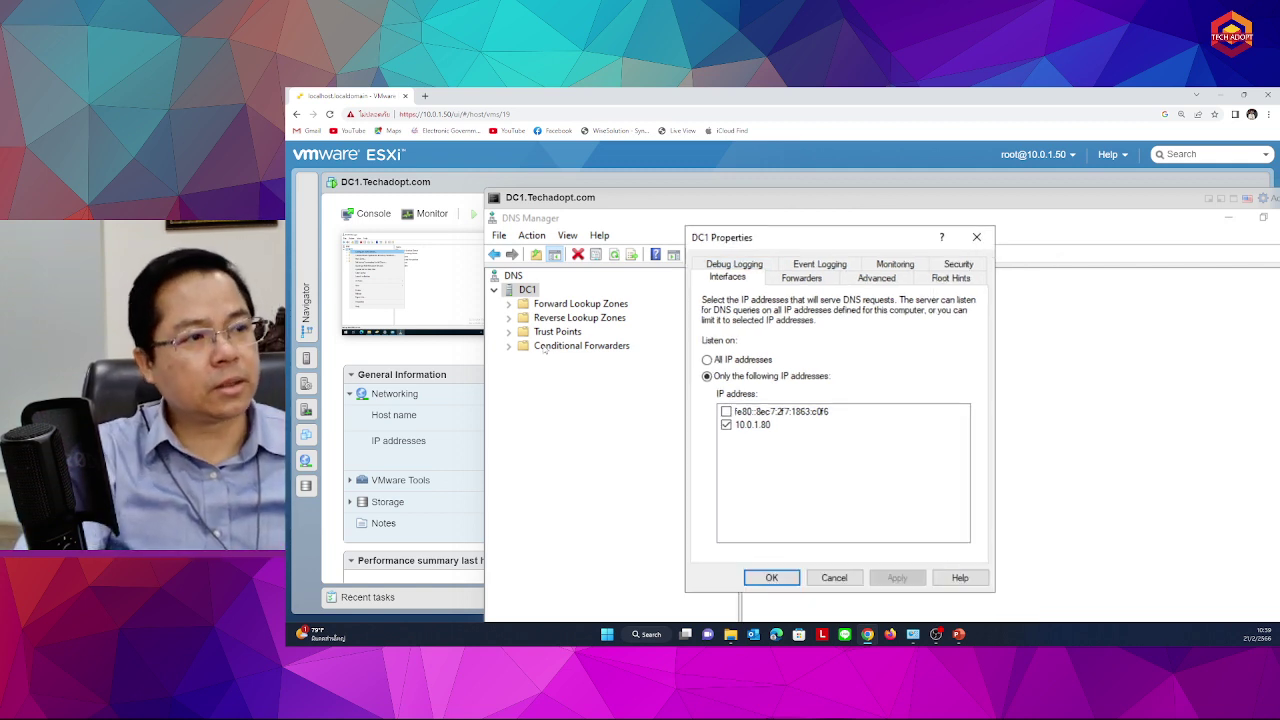
{"action": "left_click", "coordinate": [710, 360]}
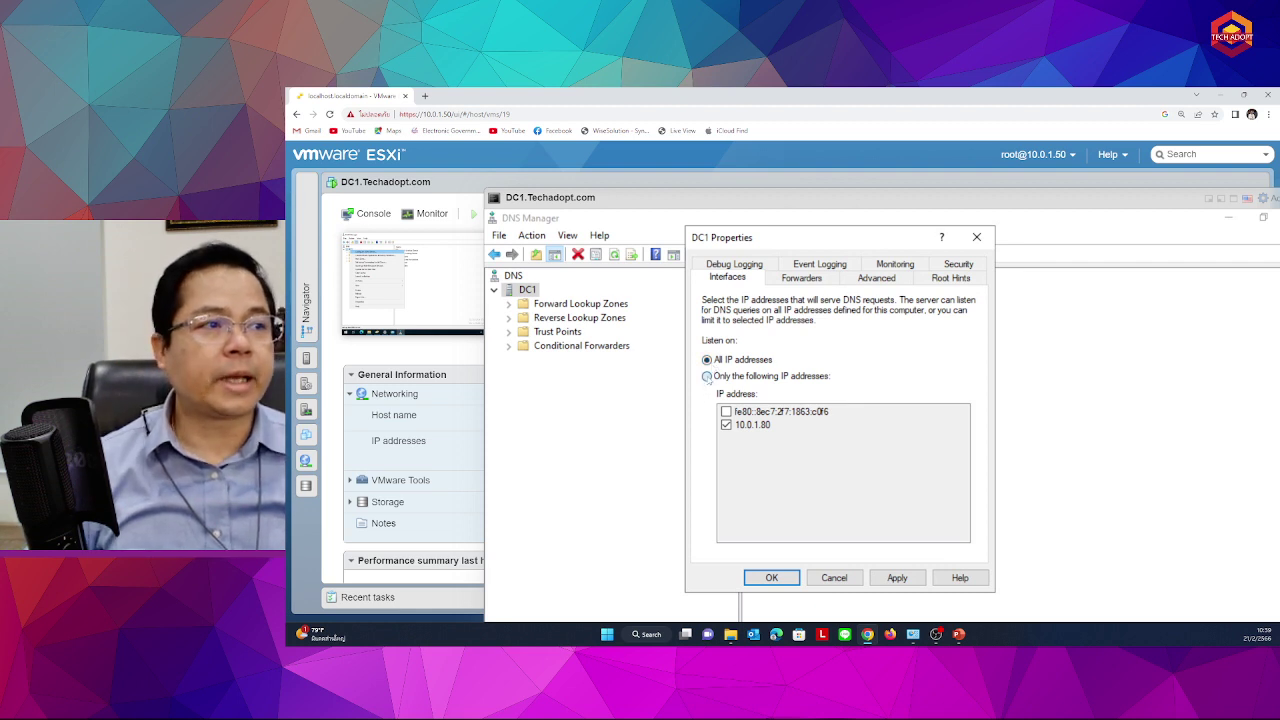
{"action": "left_click", "coordinate": [707, 376]}
{"action": "left_click", "coordinate": [755, 425]}
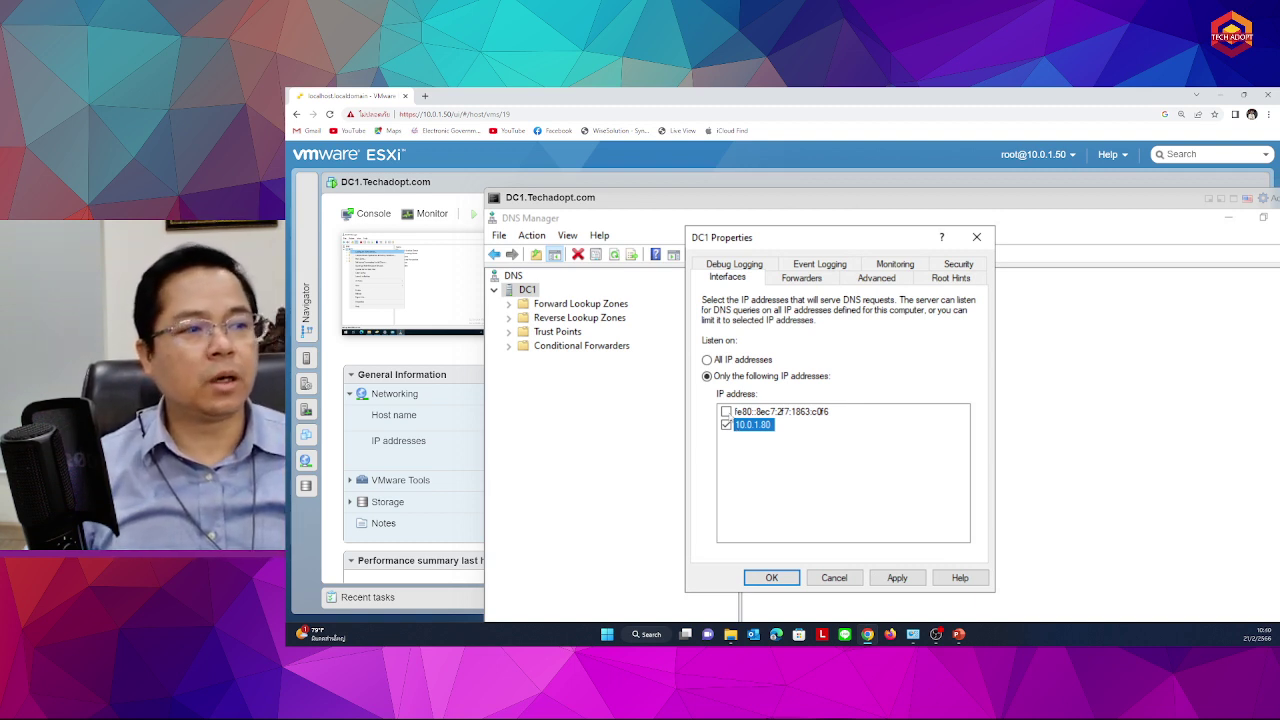
{"action": "left_click", "coordinate": [727, 411]}
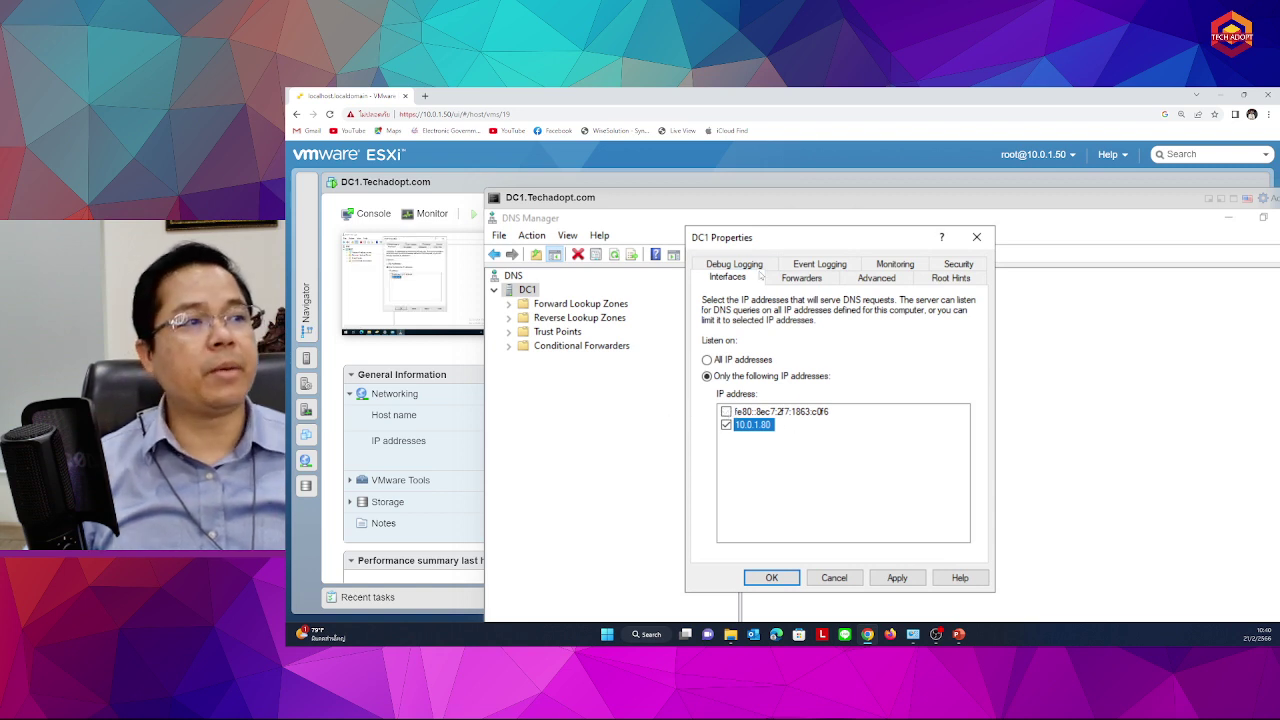
{"action": "left_click", "coordinate": [794, 508]}
{"action": "left_click", "coordinate": [756, 430]}
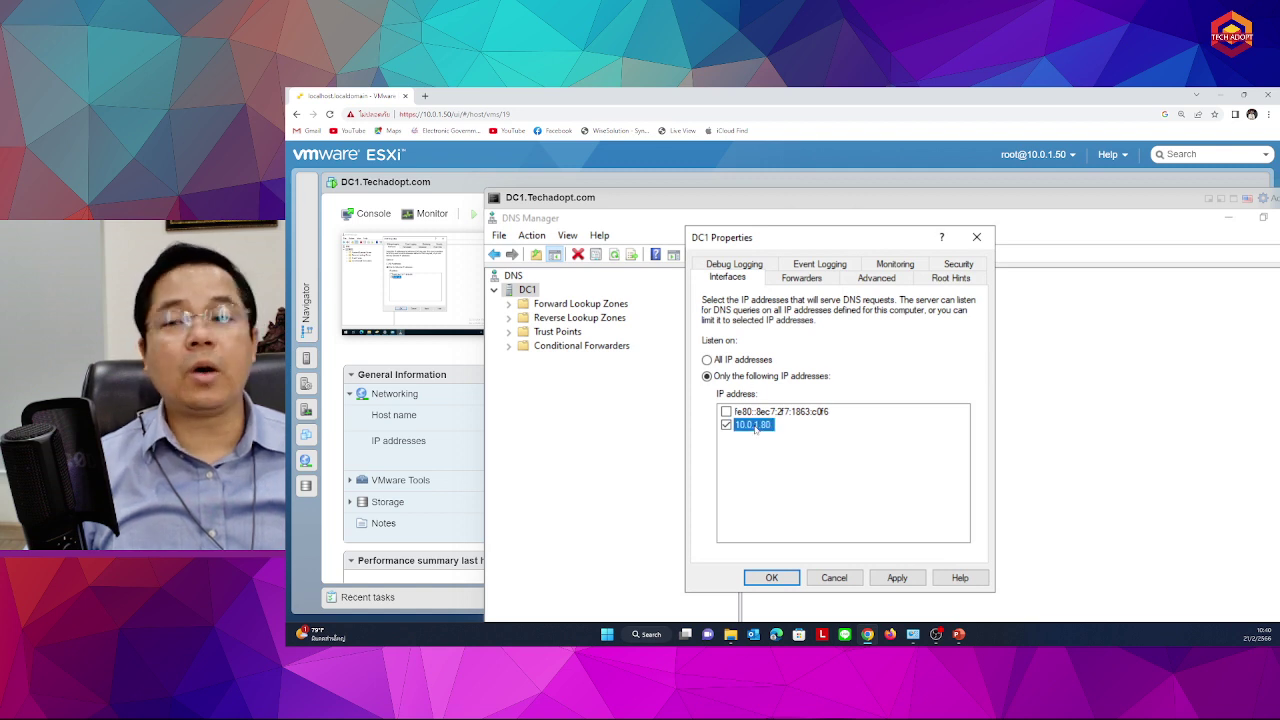
{"action": "left_click", "coordinate": [892, 577]}
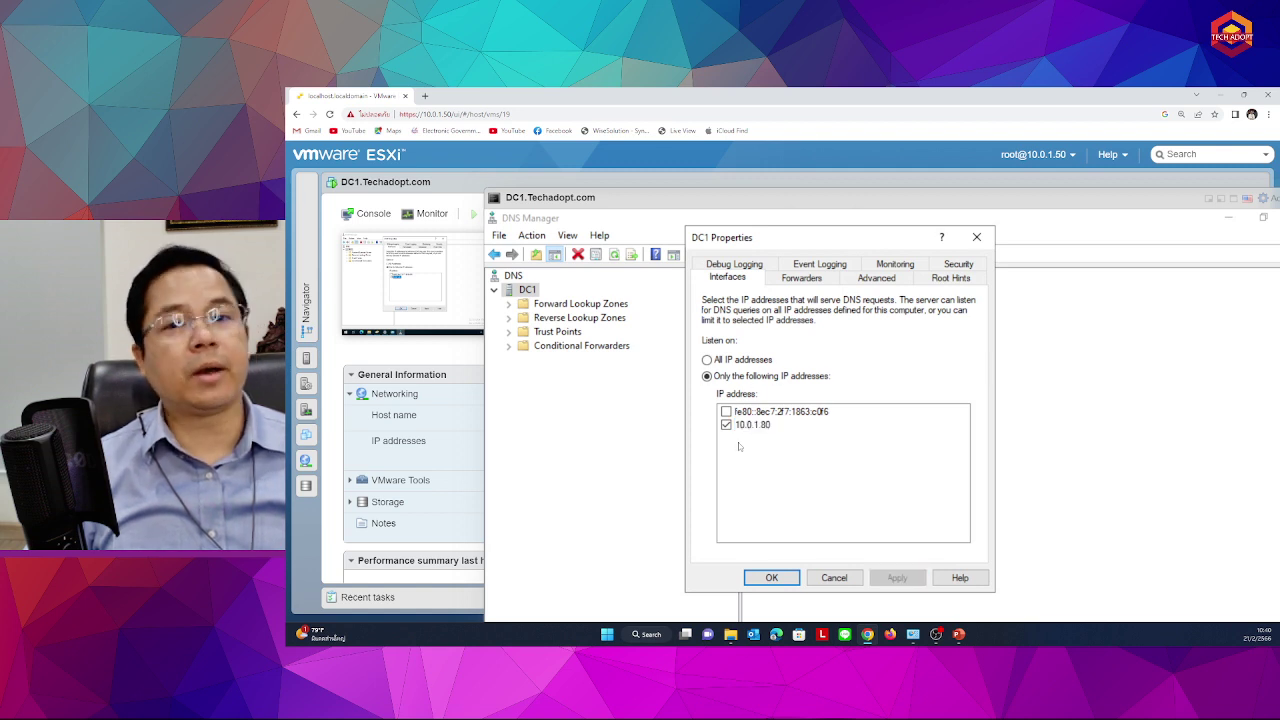
{"action": "left_click", "coordinate": [799, 278]}
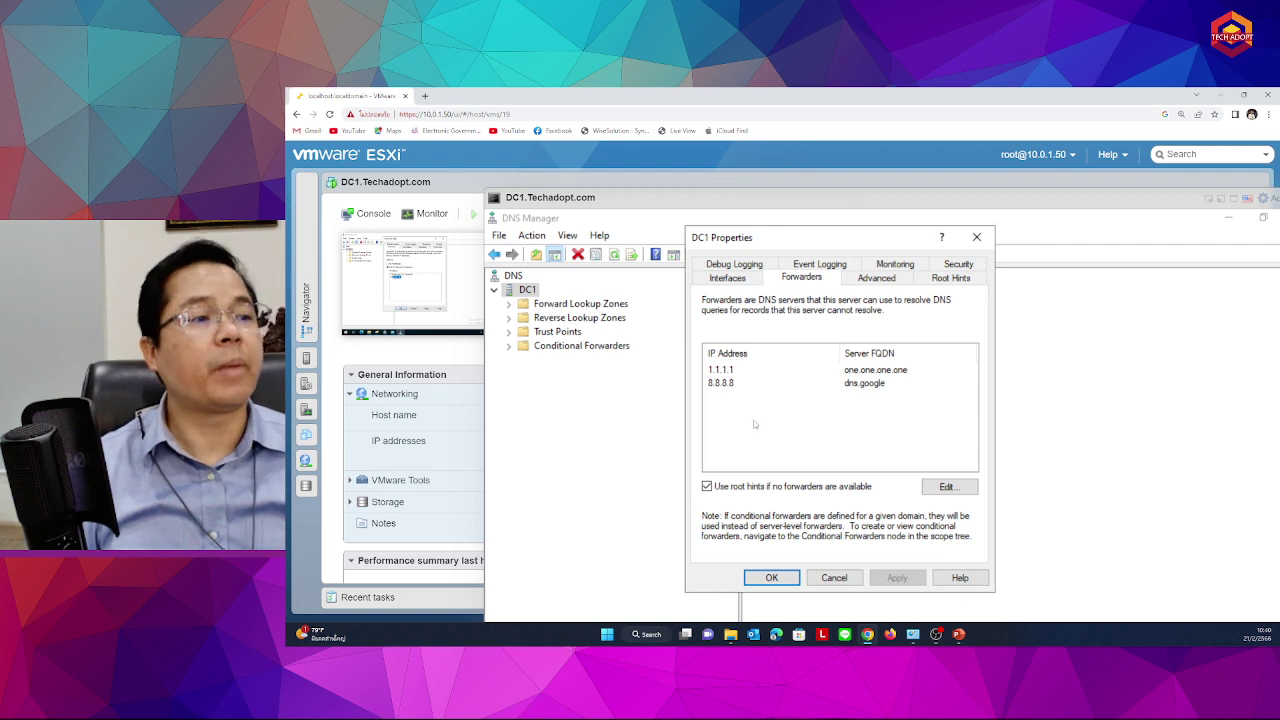
Browse the 1.1.1.1 and 8.8.8.8 forwarder entries and exit the editor unchanged
{"action": "left_click", "coordinate": [745, 373]}
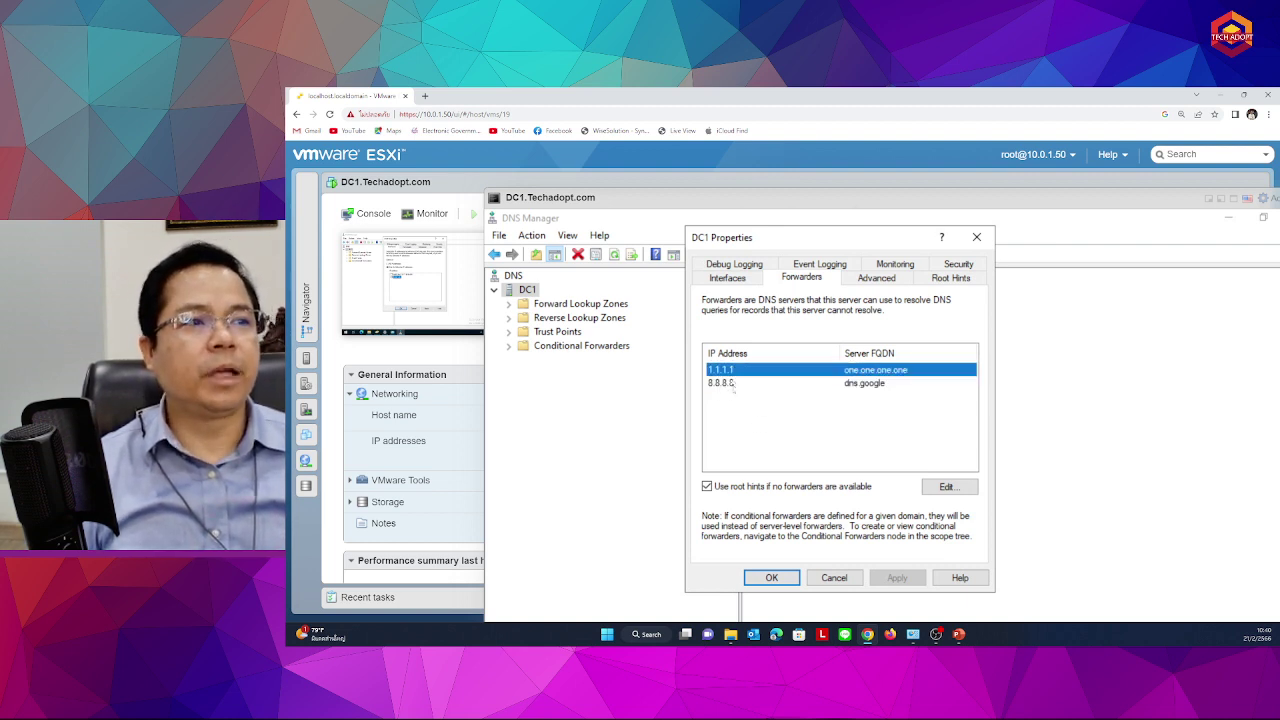
{"action": "left_click", "coordinate": [733, 386]}
{"action": "left_click", "coordinate": [748, 372]}
{"action": "left_click", "coordinate": [754, 386]}
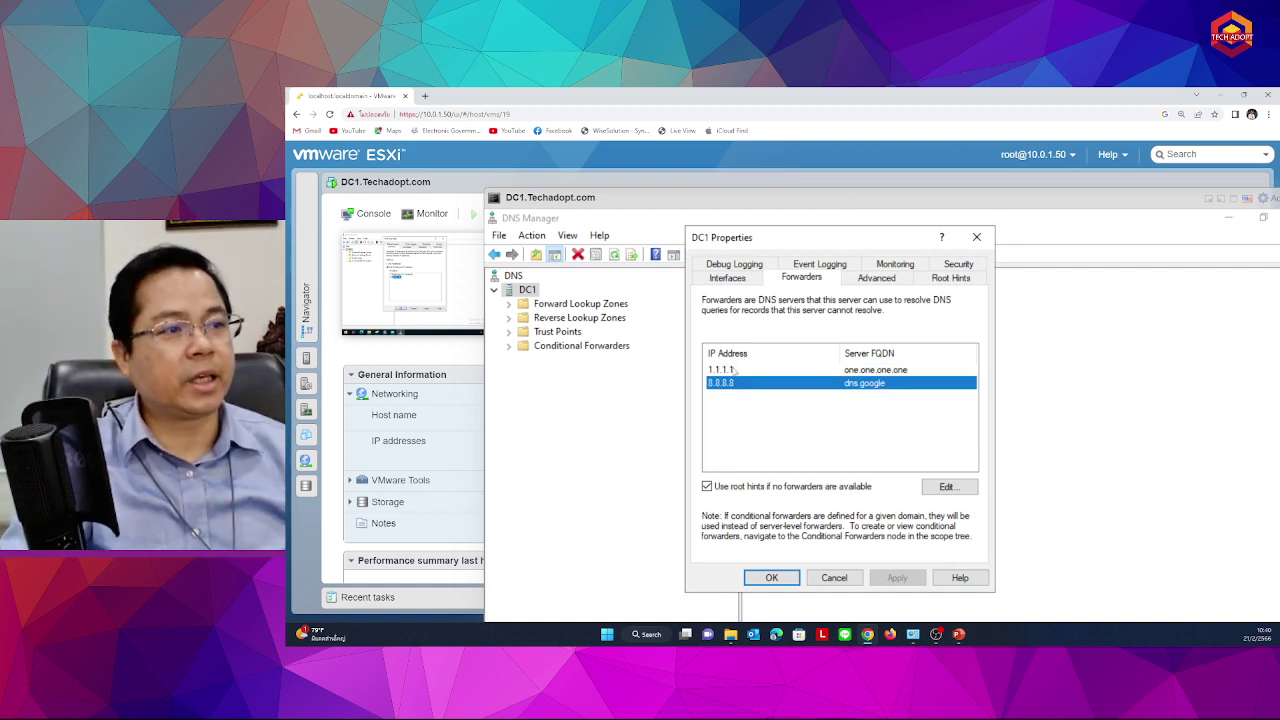
{"action": "key", "text": "Up"}
{"action": "left_click", "coordinate": [733, 388]}
{"action": "key", "text": "Up"}
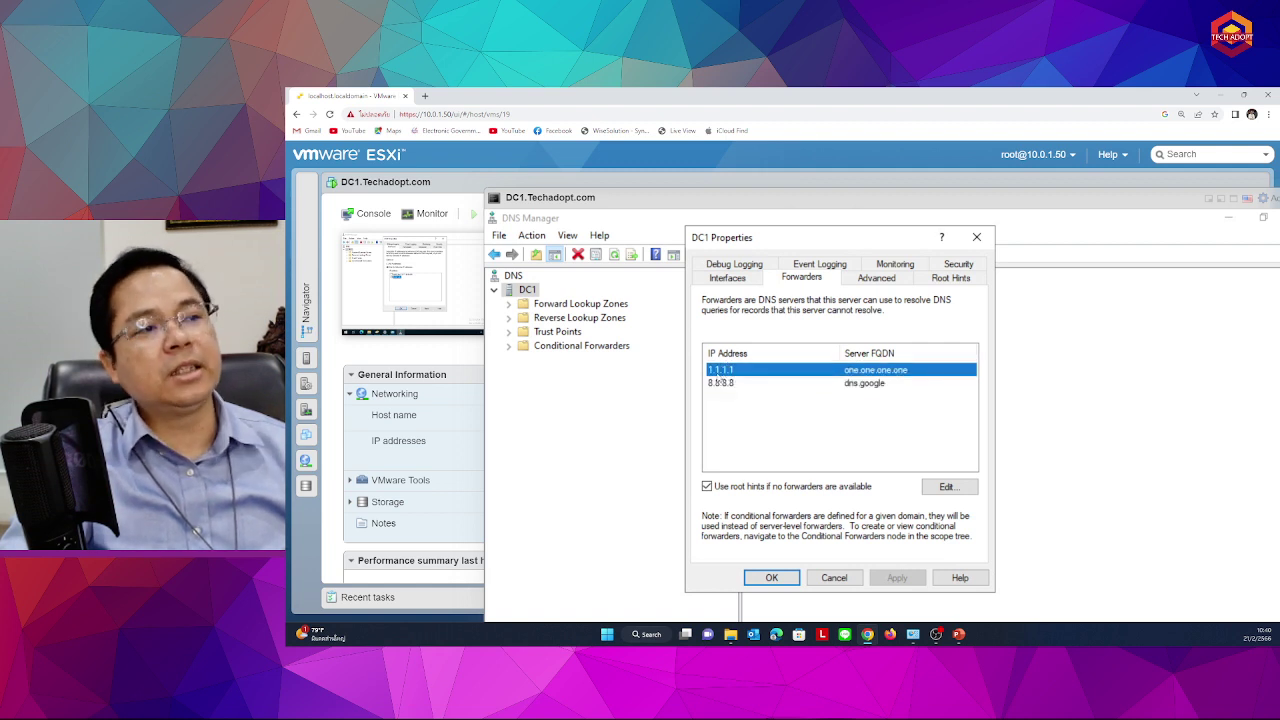
{"action": "left_click", "coordinate": [948, 488]}
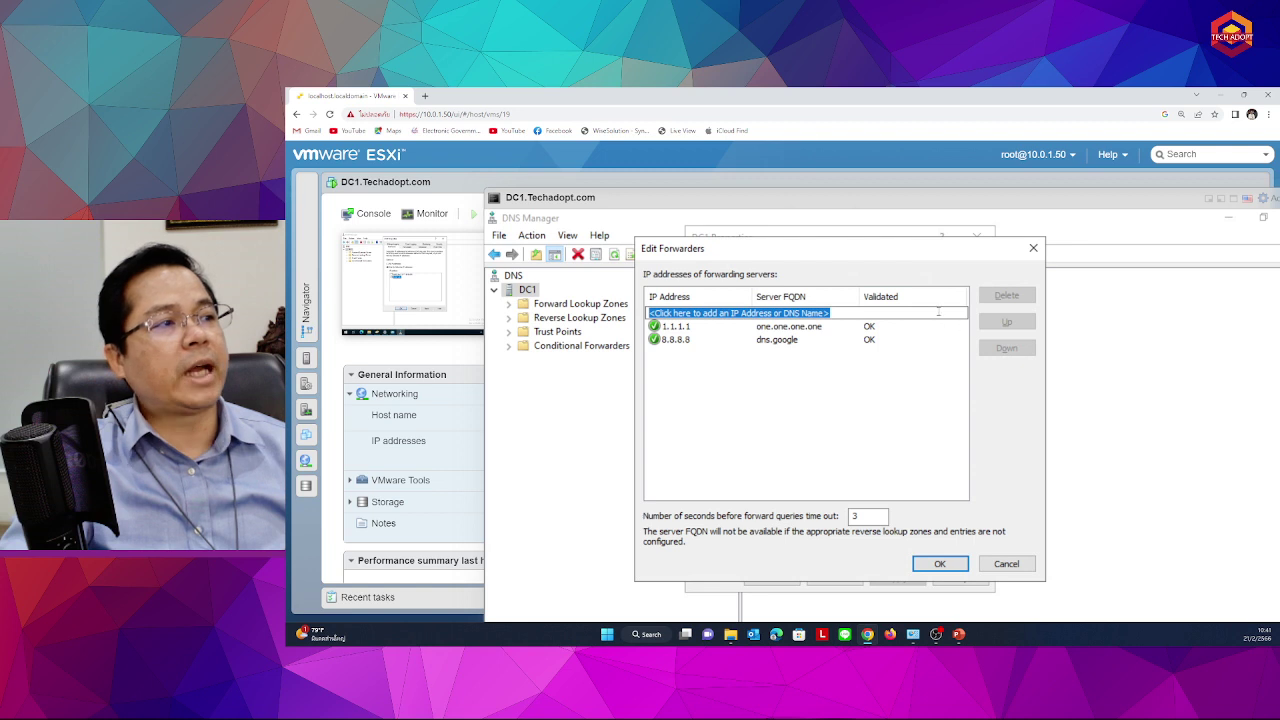
{"action": "left_click", "coordinate": [700, 330]}
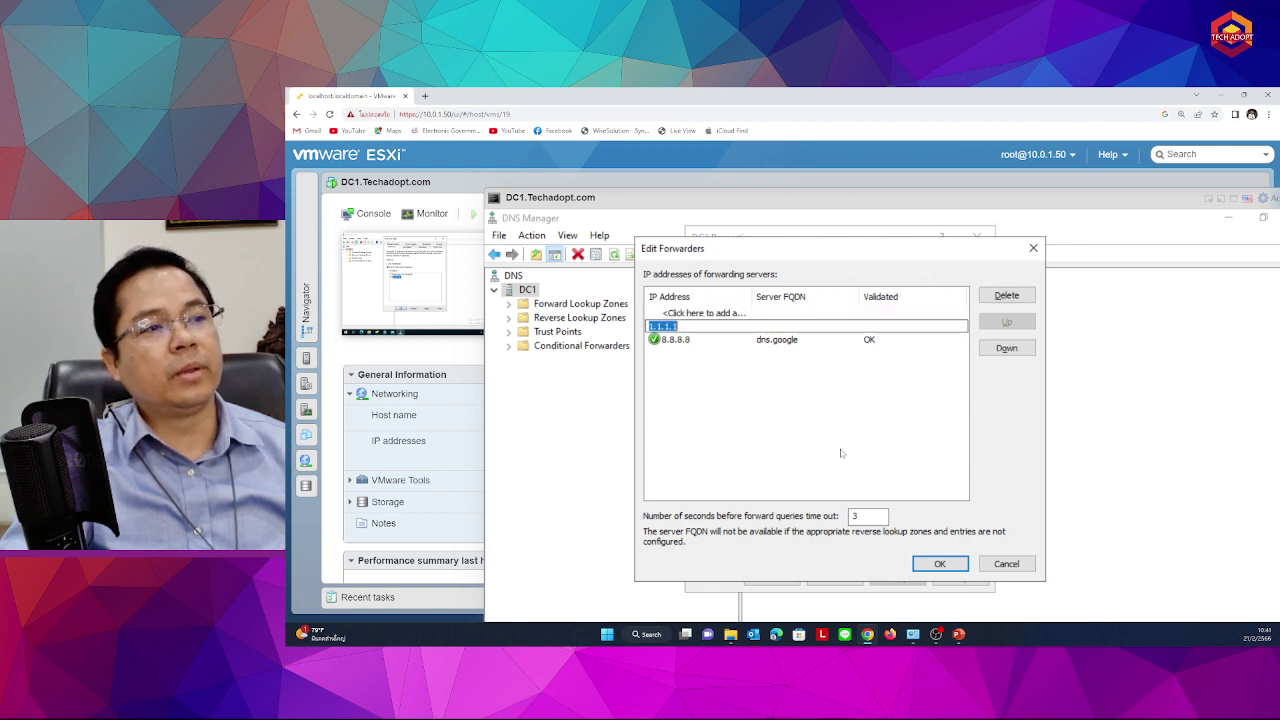
{"action": "key", "text": "Up"}
{"action": "key", "text": "Escape"}
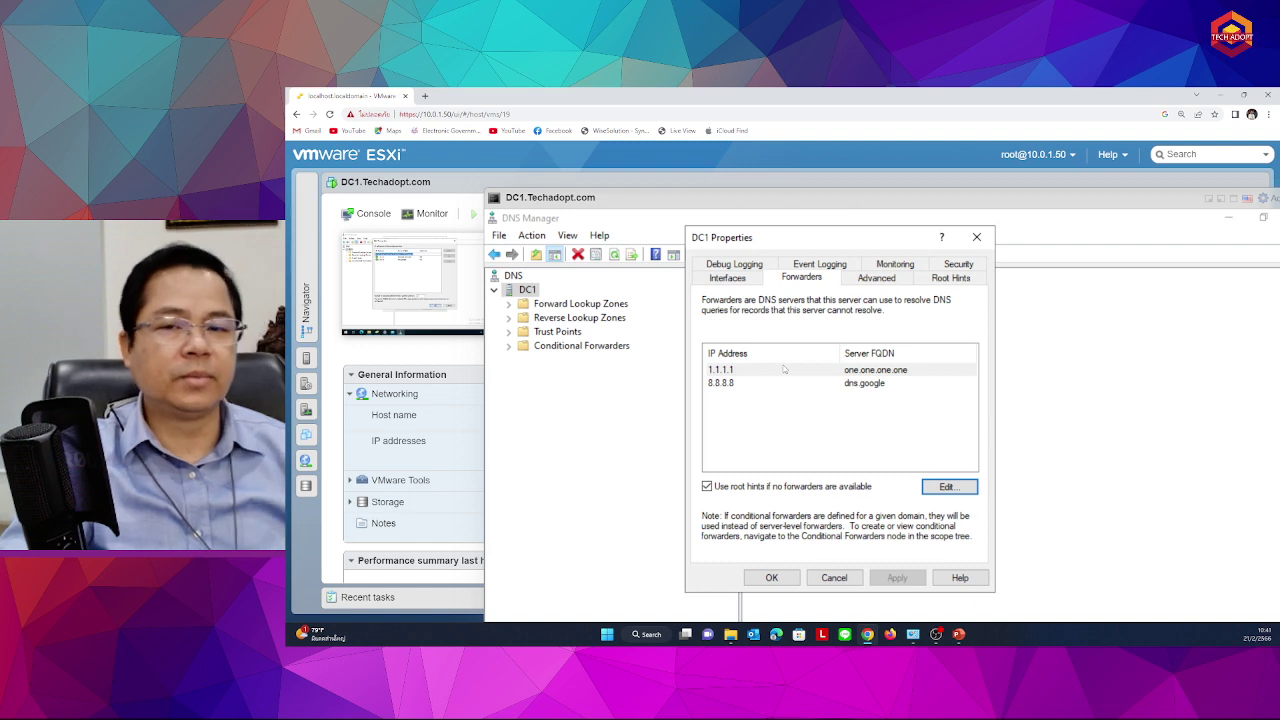
Edit the forwarder list, moving 8.8.8.8 ahead of 1.1.1.1
{"action": "left_click", "coordinate": [746, 386]}
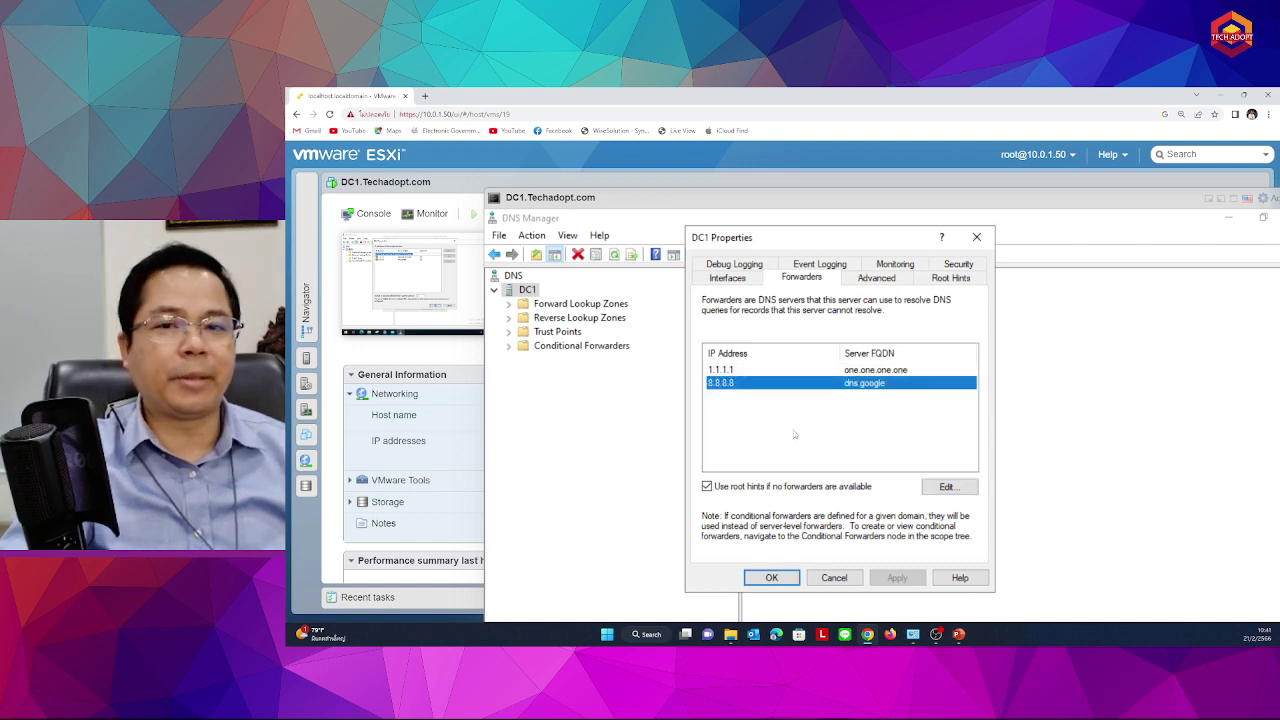
{"action": "left_click", "coordinate": [940, 486]}
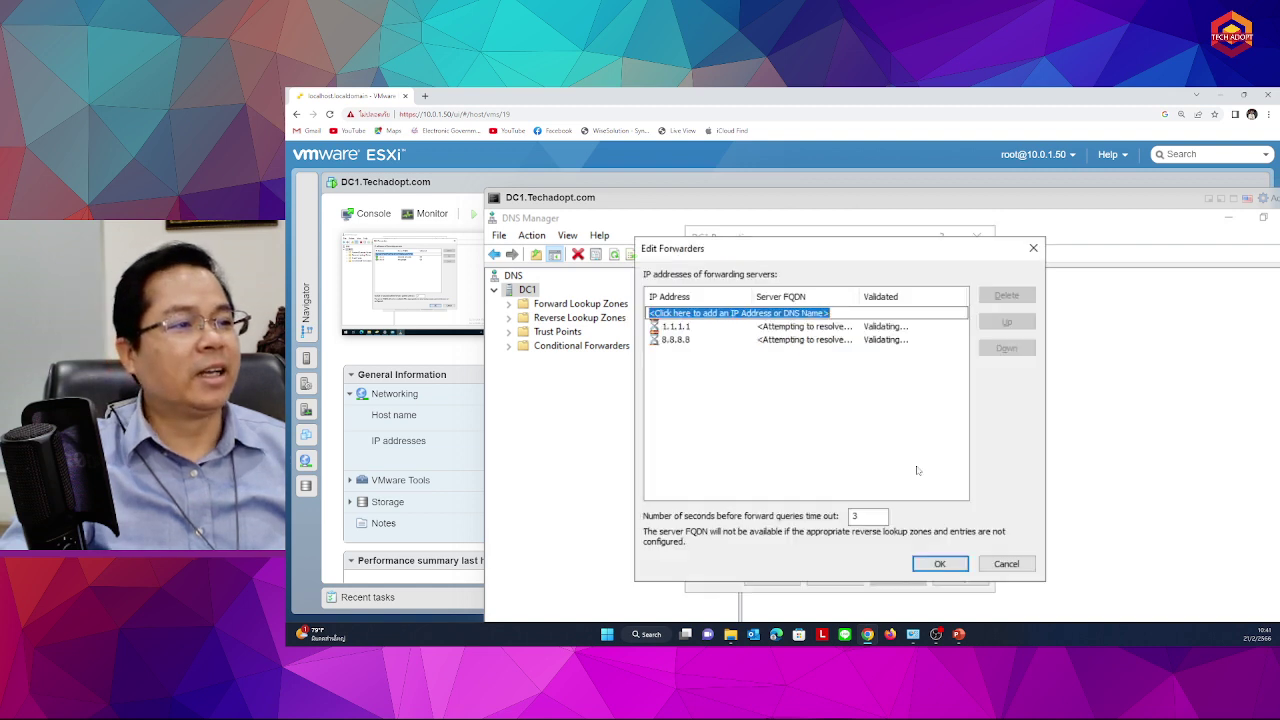
{"action": "left_click", "coordinate": [714, 341]}
{"action": "left_click", "coordinate": [764, 342]}
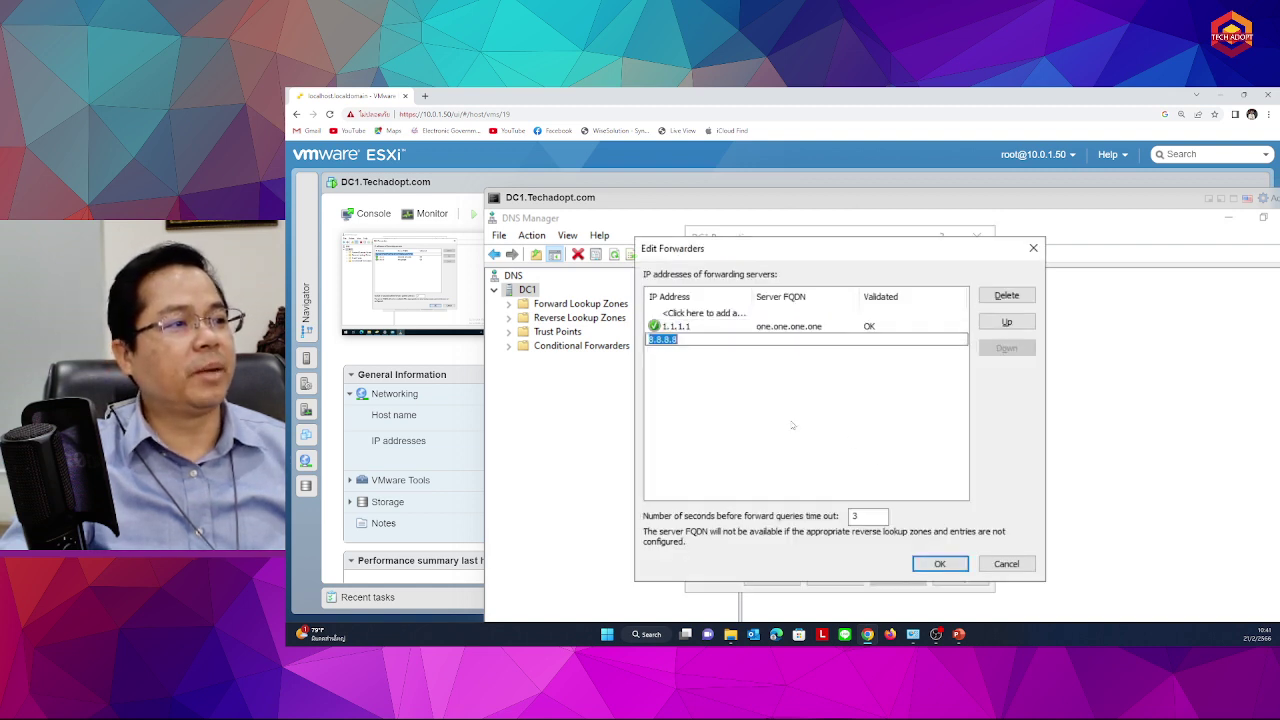
{"action": "left_click", "coordinate": [794, 355]}
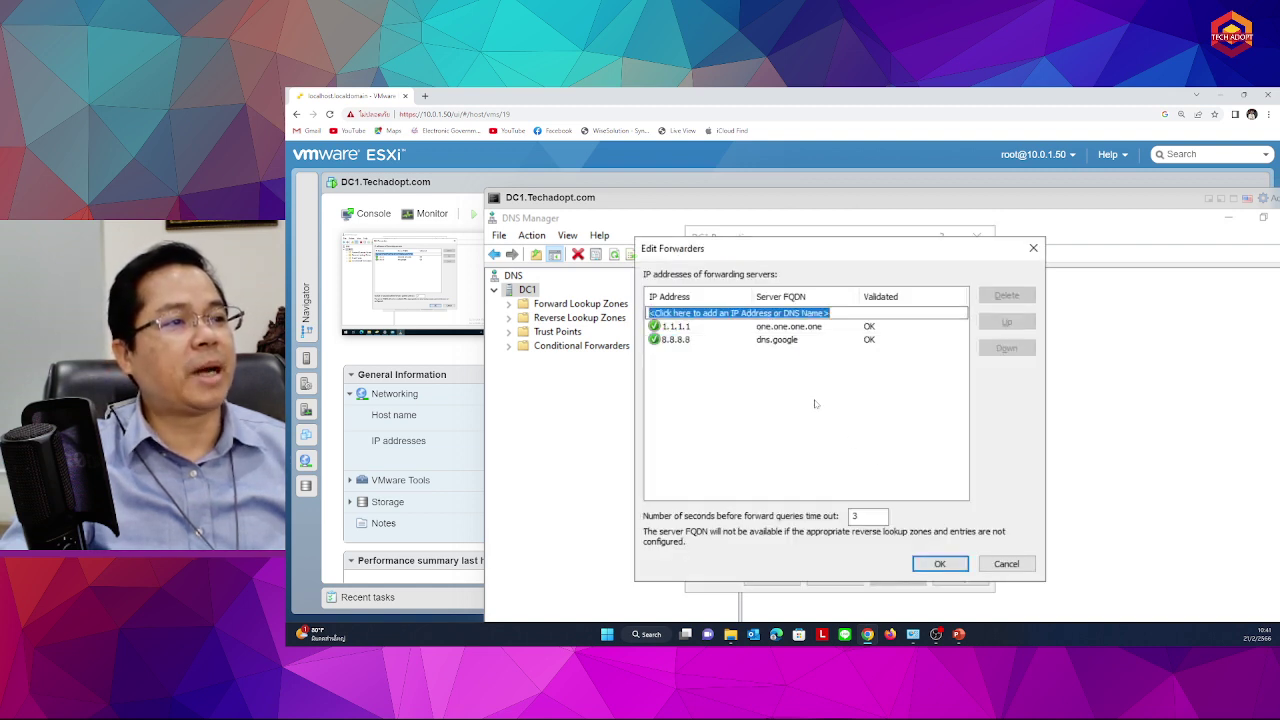
{"action": "left_click", "coordinate": [910, 341]}
{"action": "left_click", "coordinate": [1007, 322]}
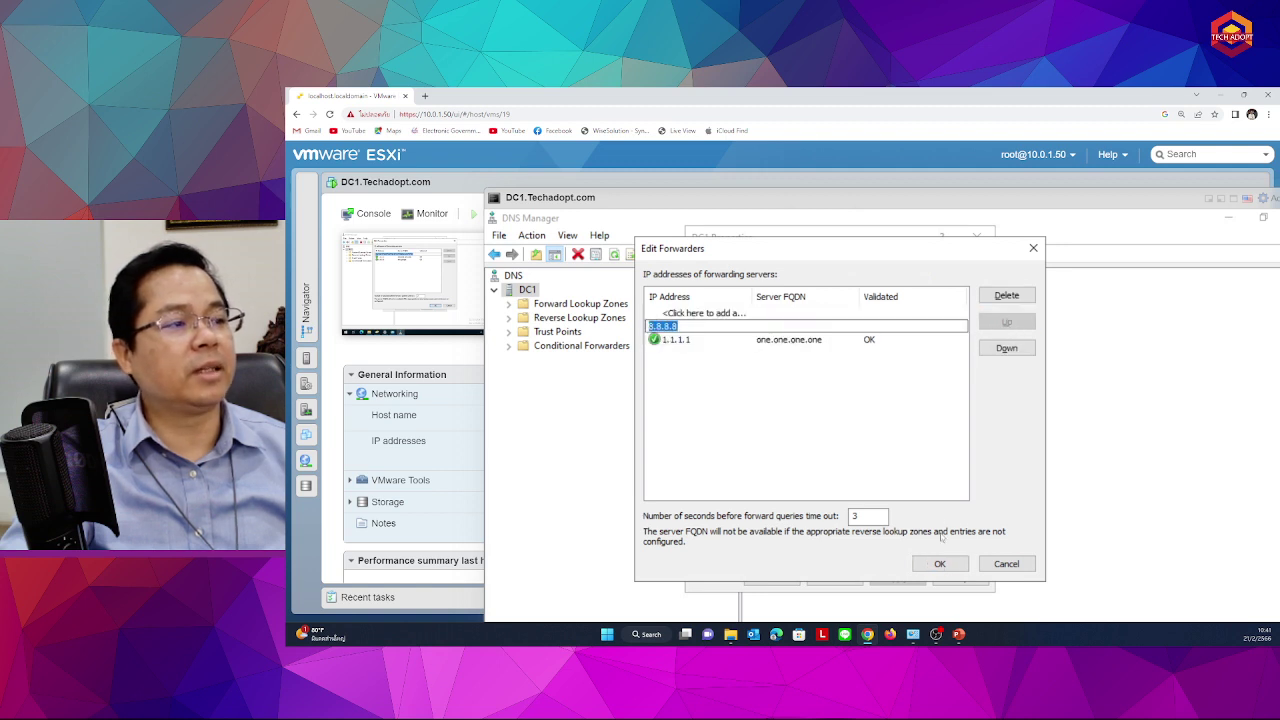
{"action": "left_click", "coordinate": [940, 563]}
Move 1.1.1.1 back to first priority, then apply and close DC1 Properties
{"action": "double_click", "coordinate": [722, 370]}
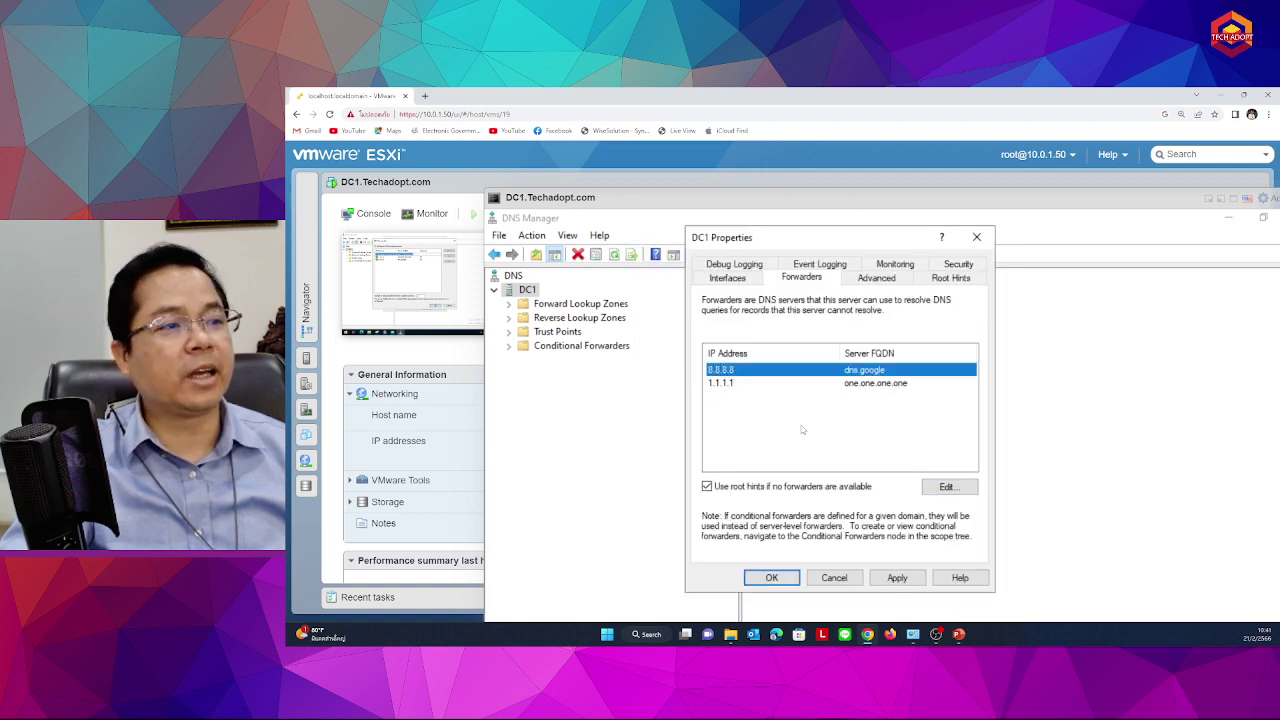
{"action": "left_click", "coordinate": [674, 340]}
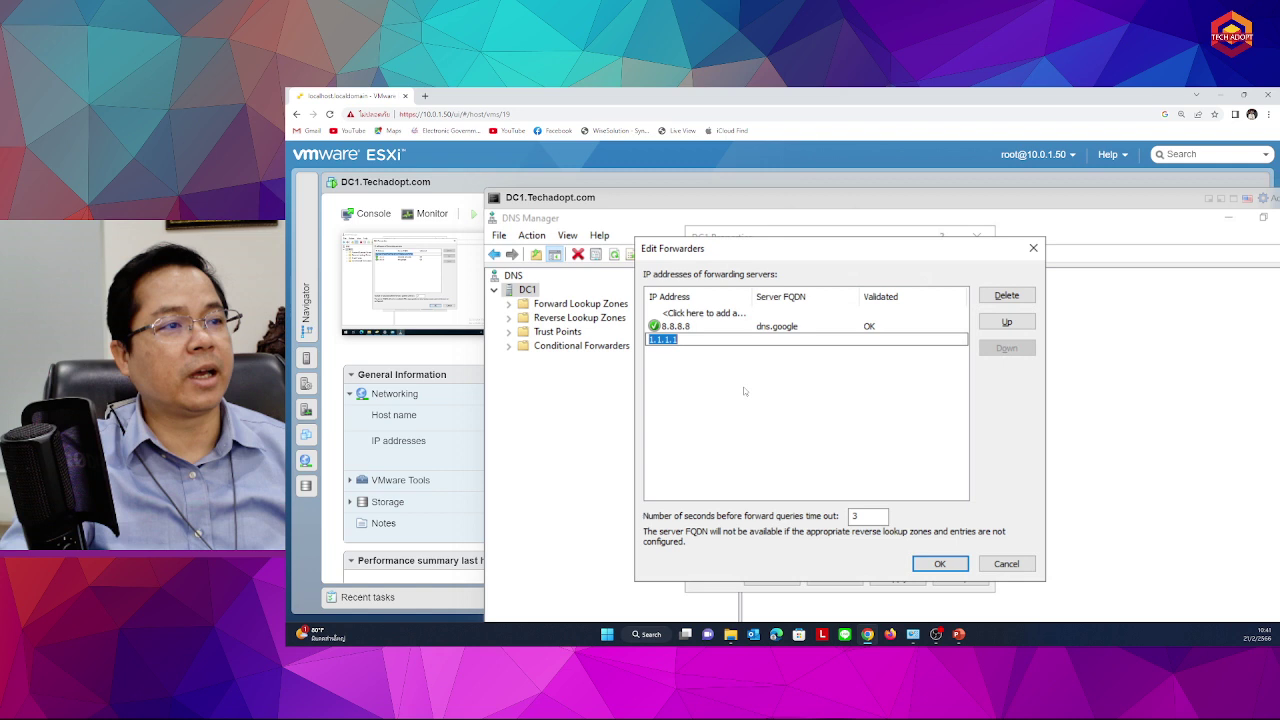
{"action": "left_click", "coordinate": [1007, 322]}
{"action": "left_click", "coordinate": [936, 564]}
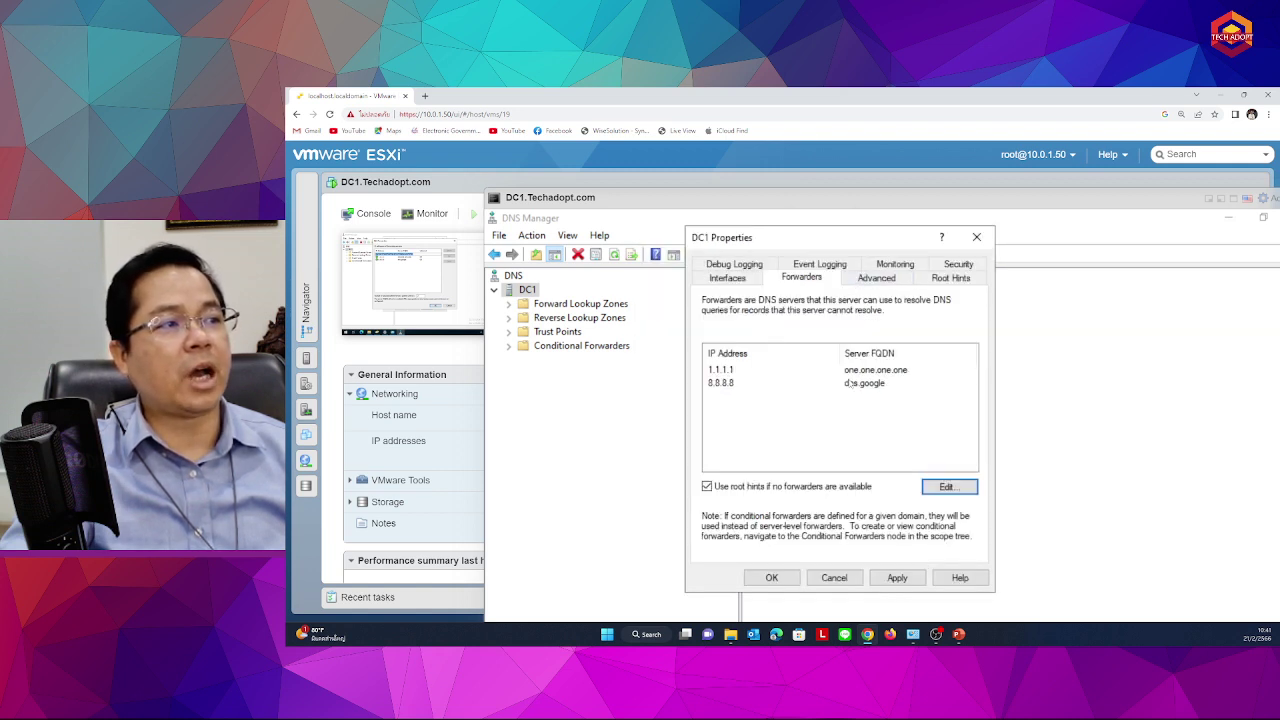
{"action": "left_click", "coordinate": [922, 579]}
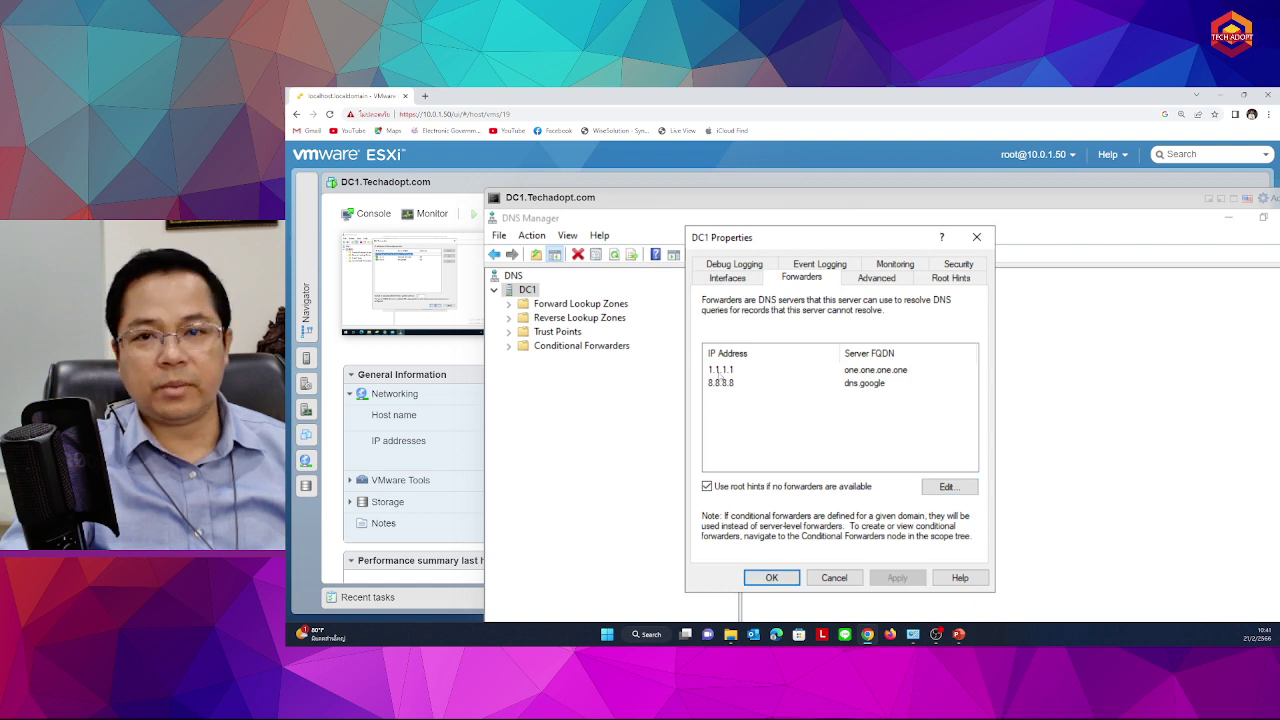
{"action": "left_click", "coordinate": [772, 578]}
{"action": "right_click", "coordinate": [527, 292]}
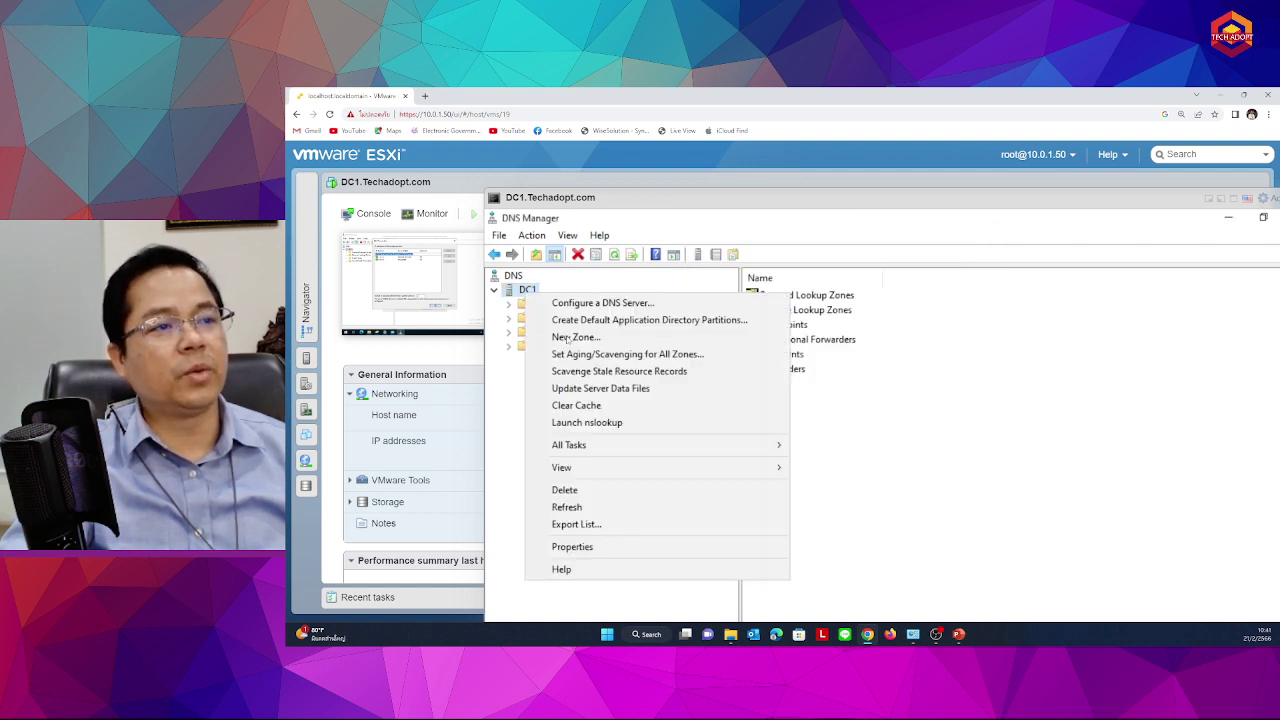
{"action": "left_click", "coordinate": [585, 424]}
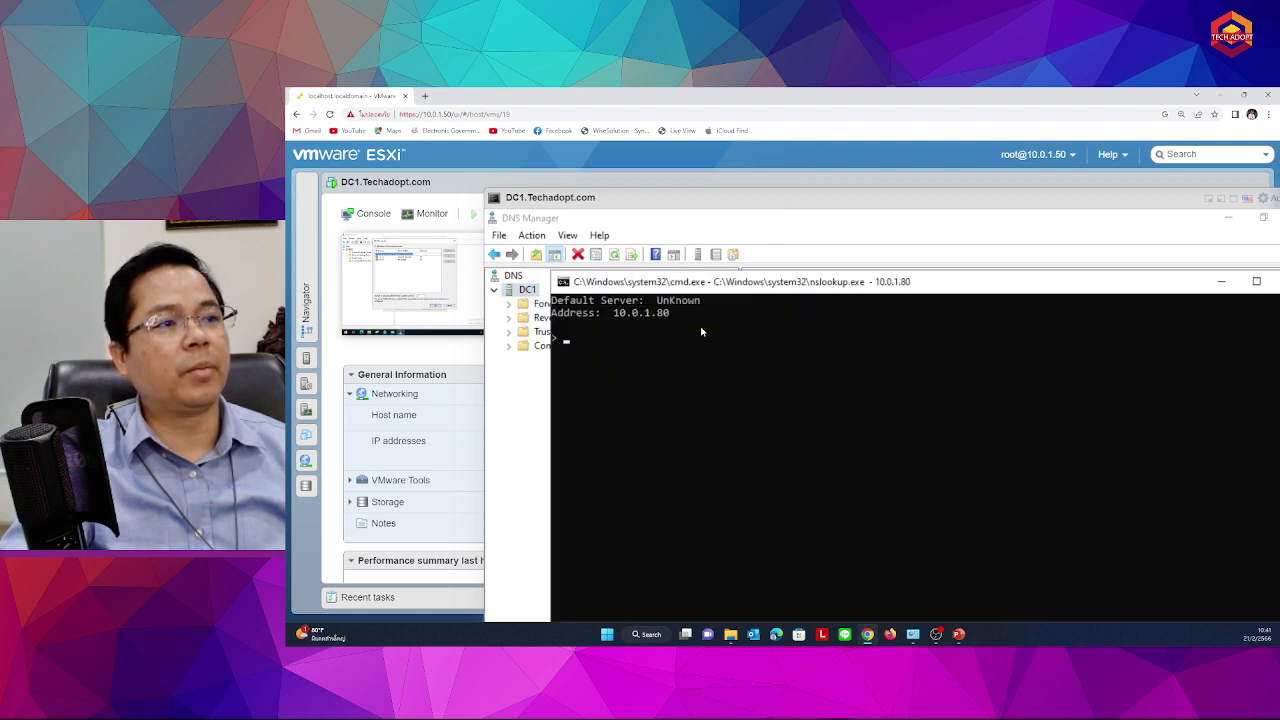
{"action": "left_click_drag", "start_coordinate": [690, 285], "coordinate": [863, 230]}
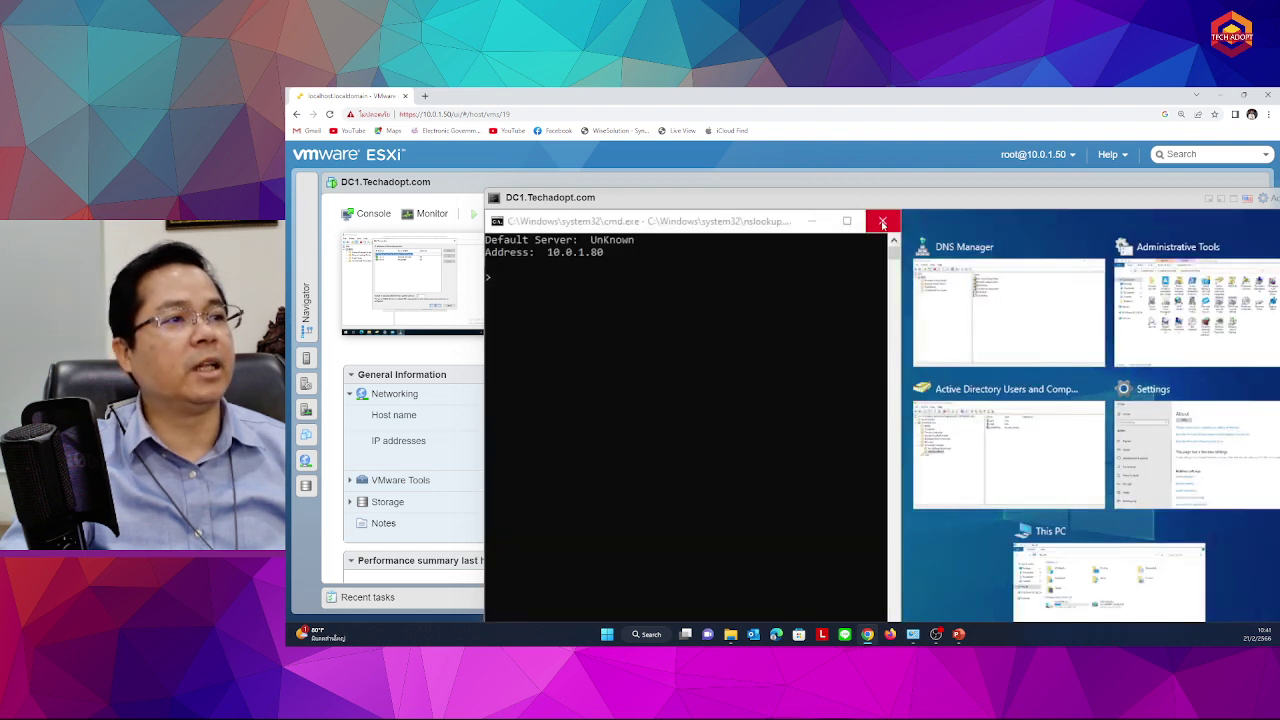
{"action": "left_click", "coordinate": [883, 224]}
{"action": "double_click", "coordinate": [709, 201]}
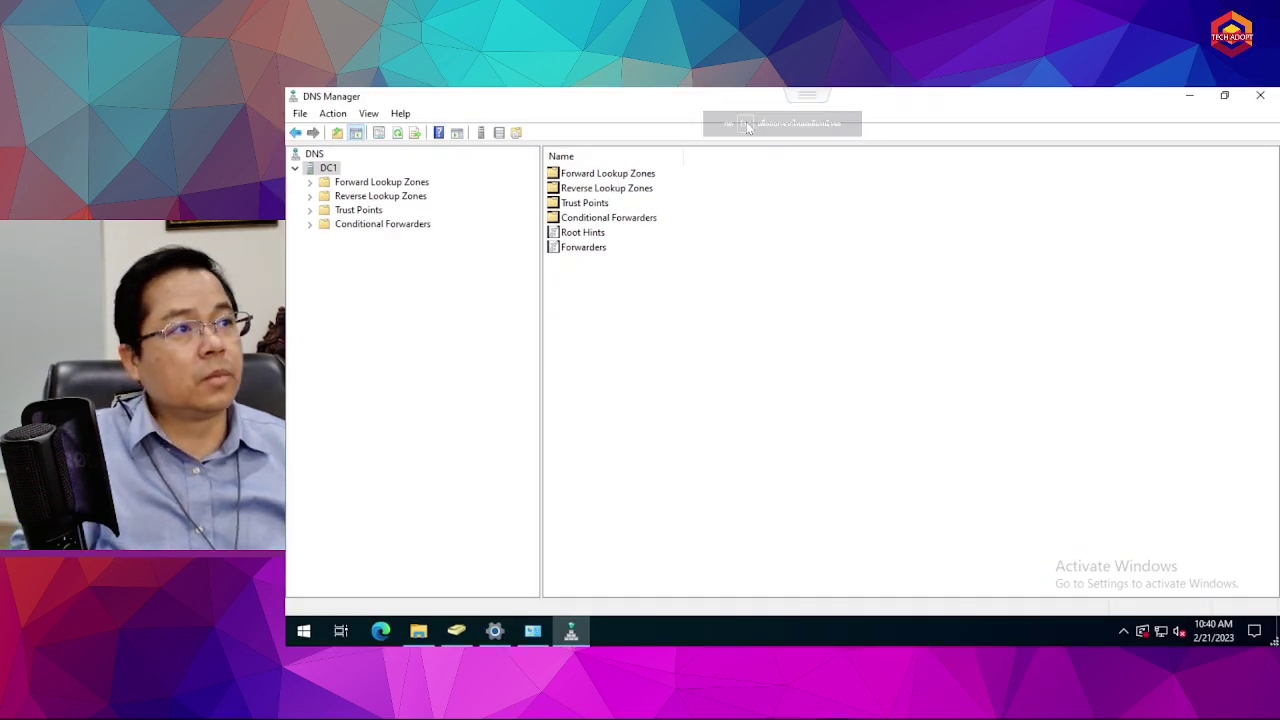
{"action": "key", "text": "Escape"}
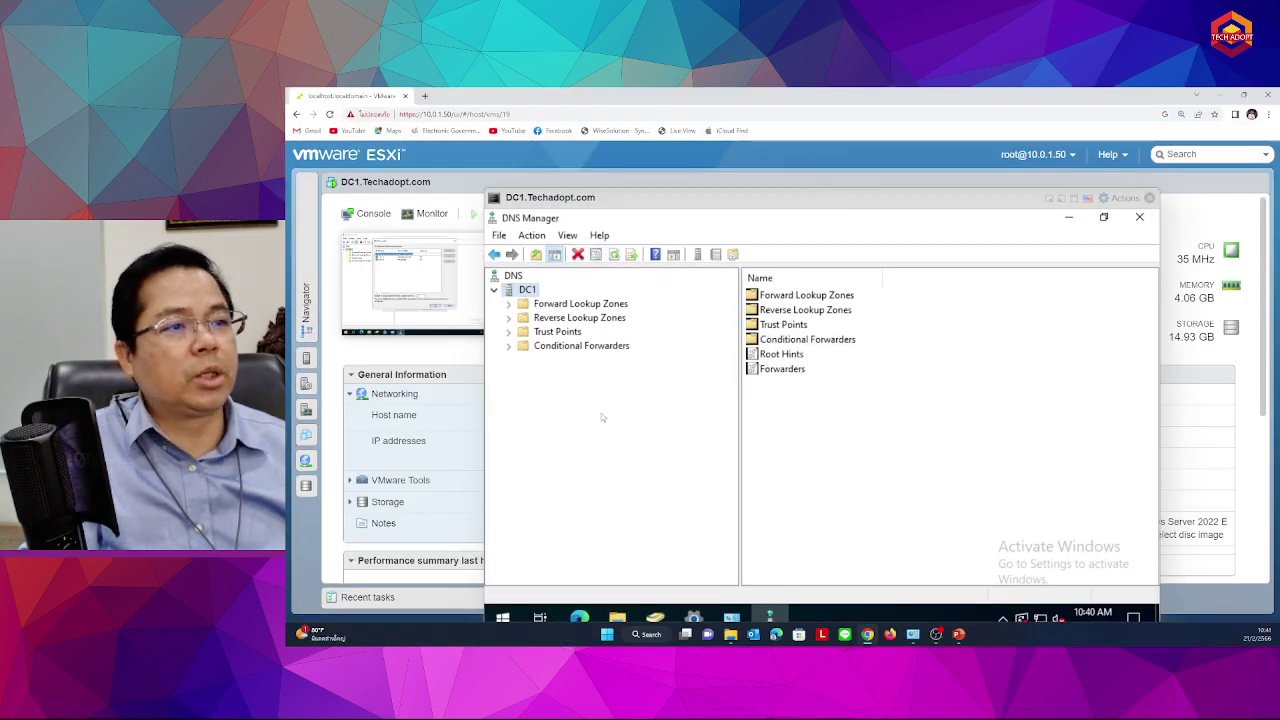
Expand Forward Lookup Zones and browse Reverse Lookup Zones, Trust Points and Conditional Forwarders
{"action": "double_click", "coordinate": [592, 305]}
{"action": "left_click", "coordinate": [580, 346]}
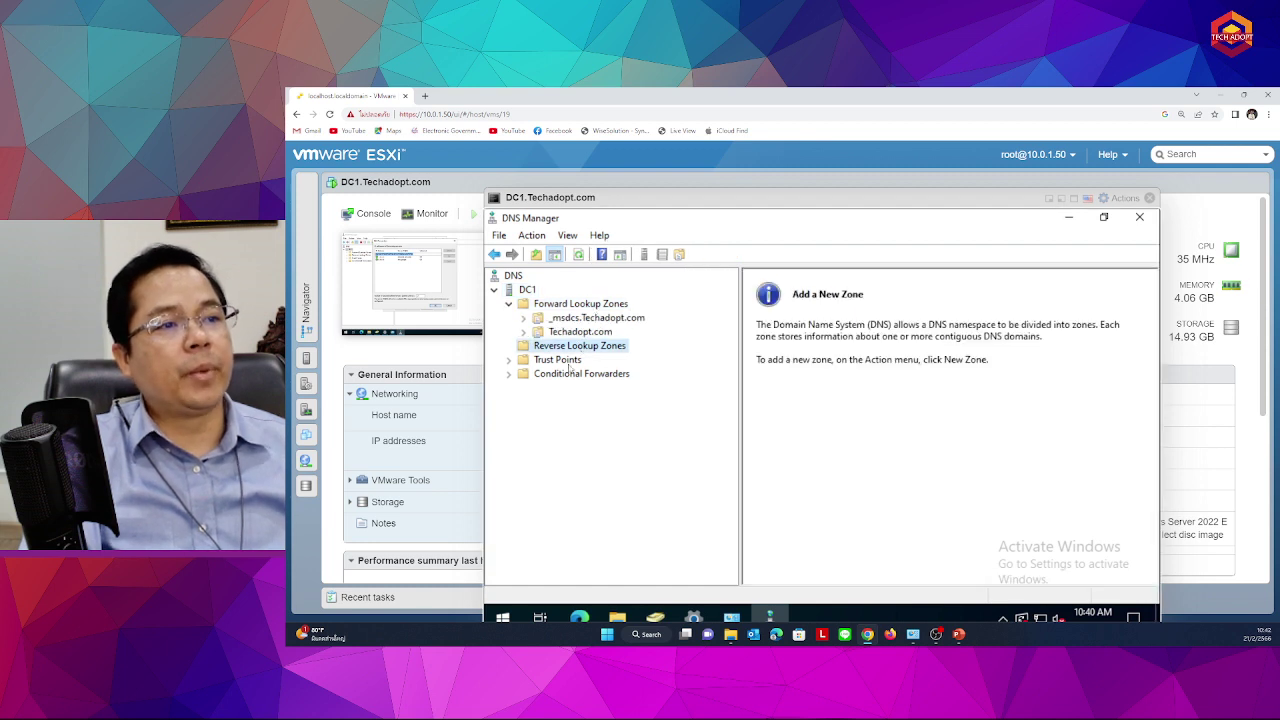
{"action": "left_click", "coordinate": [566, 360]}
{"action": "left_click", "coordinate": [566, 374]}
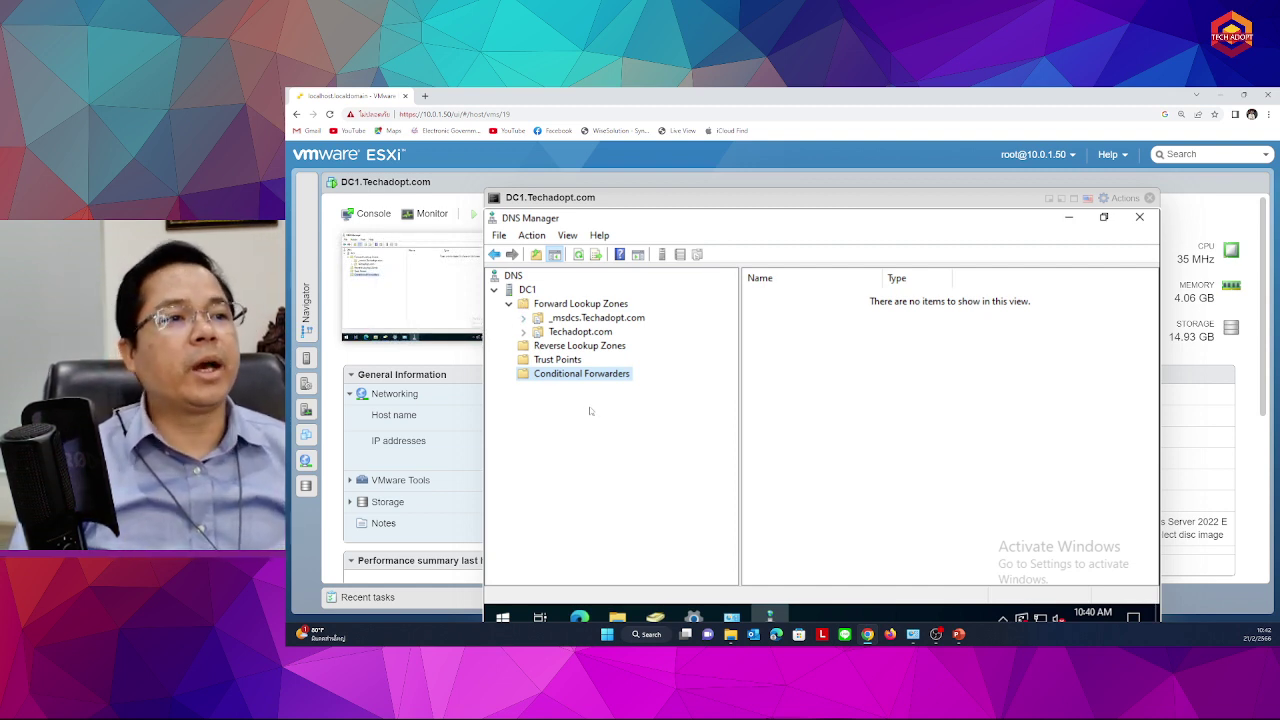
{"action": "left_click", "coordinate": [520, 289]}
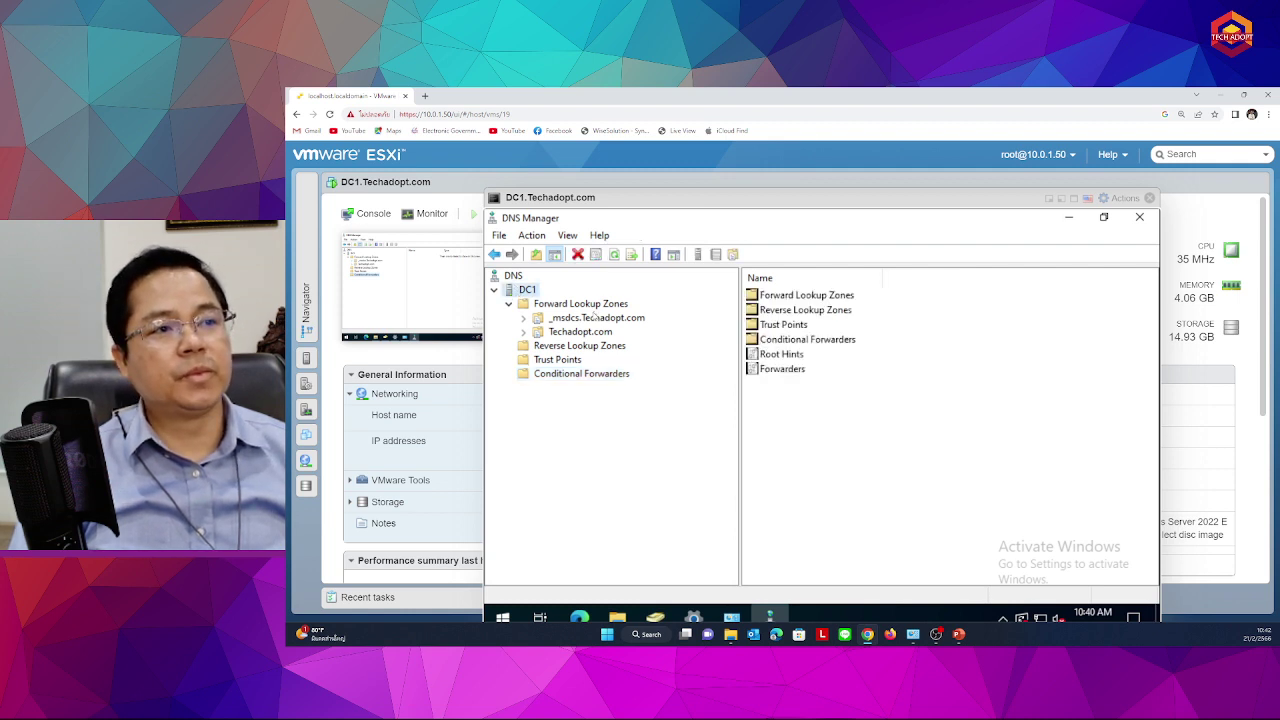
Compare _msdcs.Techadopt.com and Techadopt.com records, ending on Techadopt.com's dc1 and RDS1 hosts
{"action": "left_click", "coordinate": [565, 305]}
{"action": "left_click", "coordinate": [575, 318]}
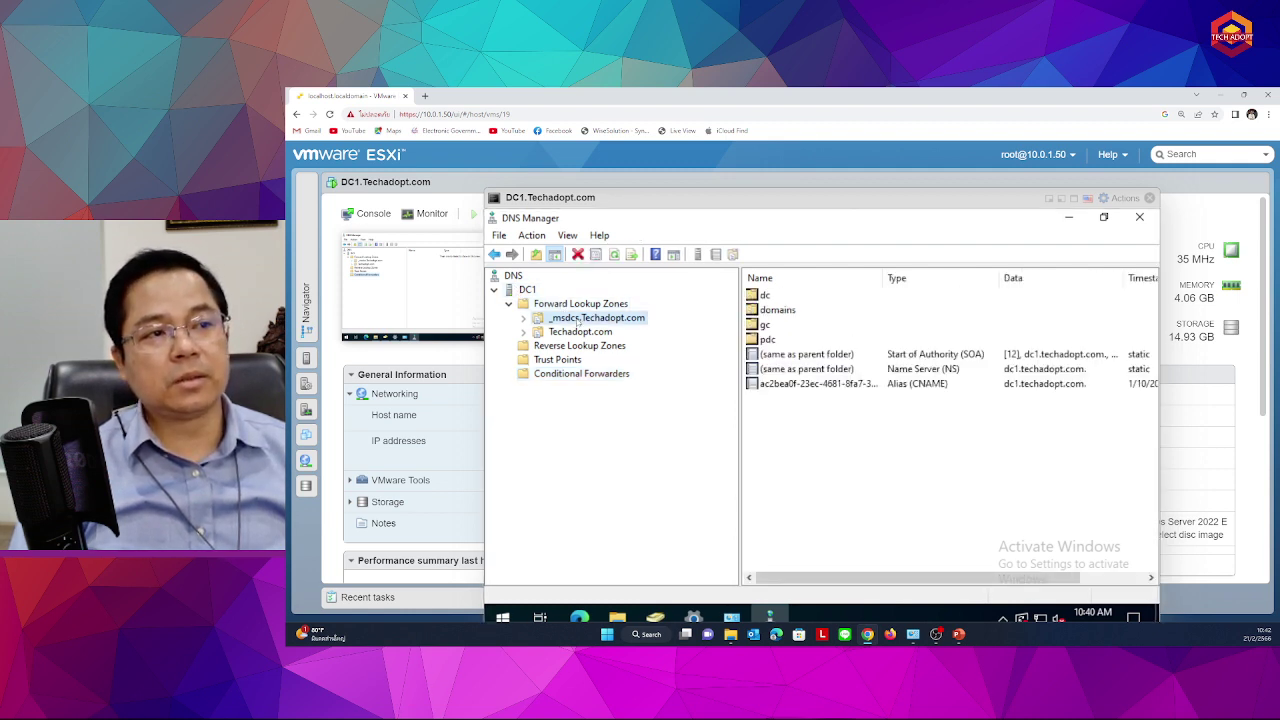
{"action": "left_click", "coordinate": [580, 332]}
{"action": "key", "text": "Up"}
{"action": "left_click", "coordinate": [582, 334]}
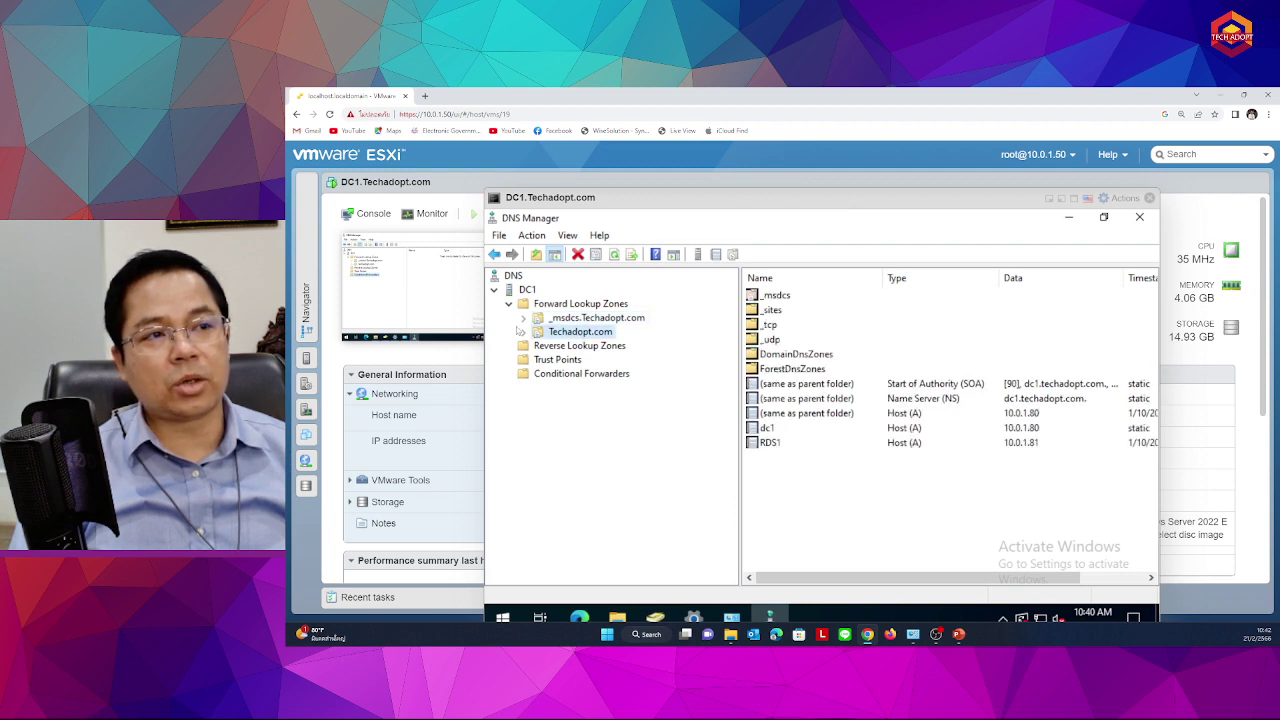
{"action": "left_click", "coordinate": [522, 318]}
{"action": "left_click", "coordinate": [524, 389]}
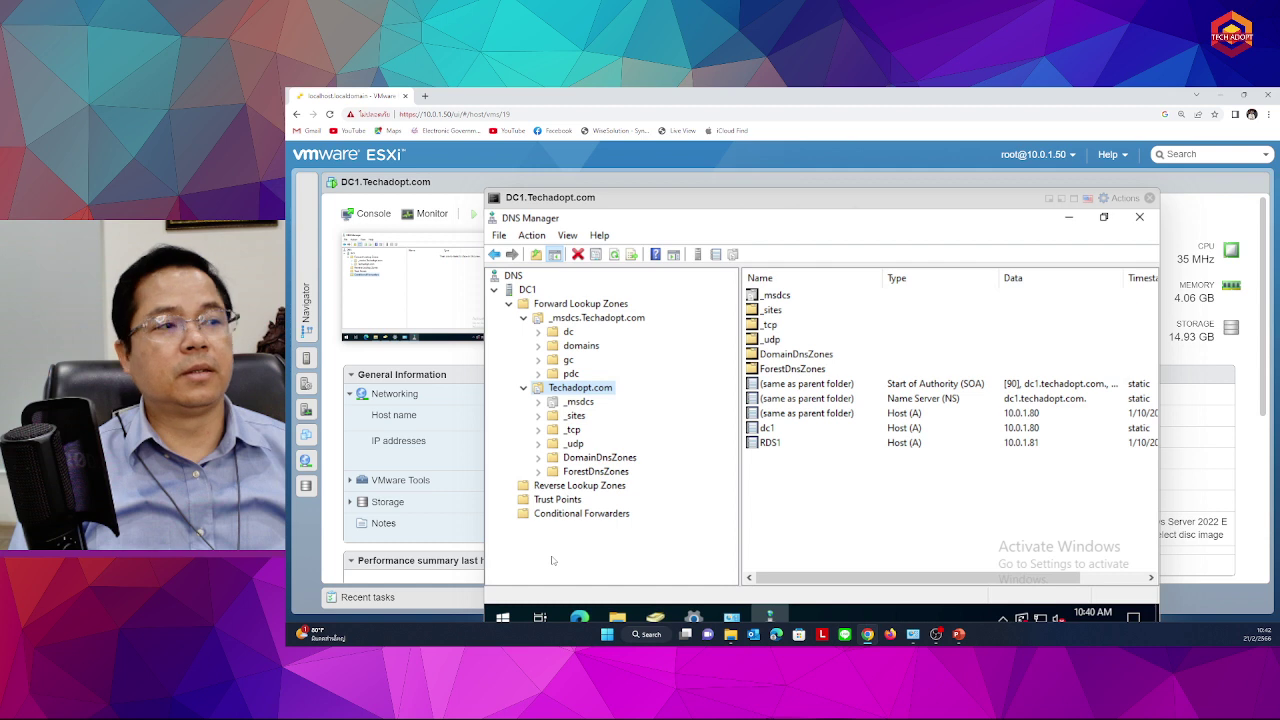
{"action": "left_click", "coordinate": [578, 319]}
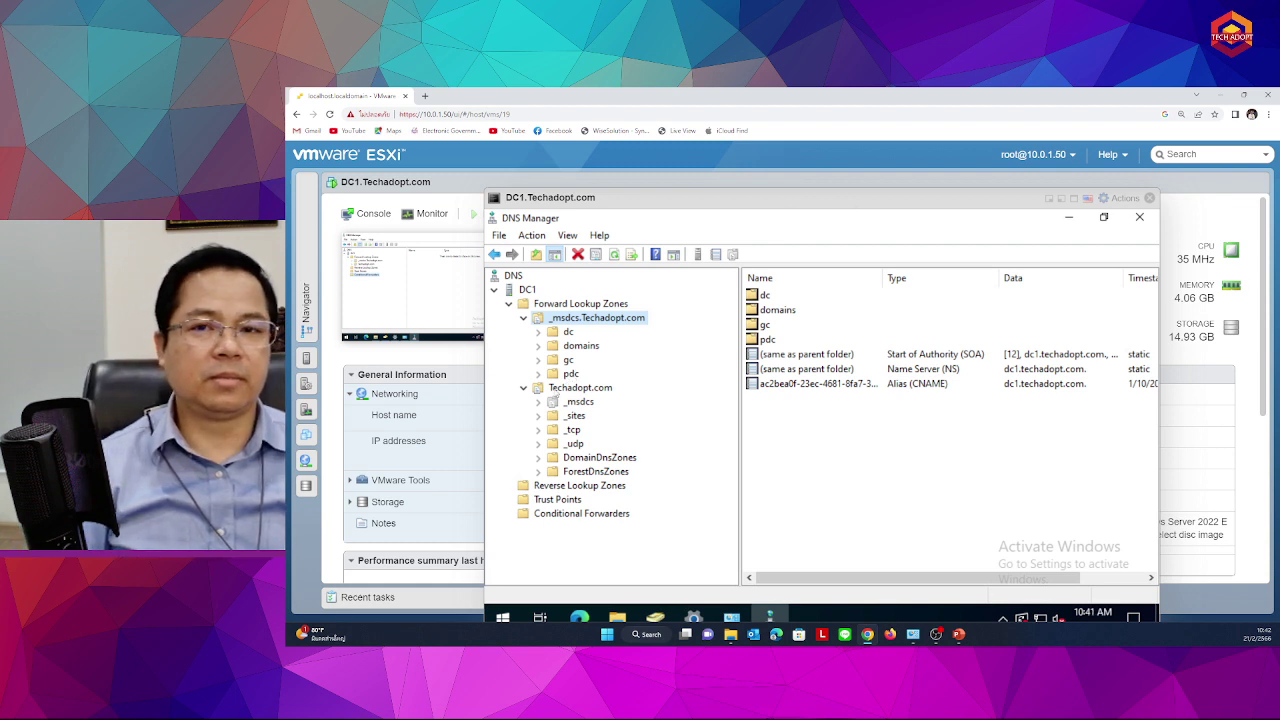
{"action": "left_click", "coordinate": [523, 318]}
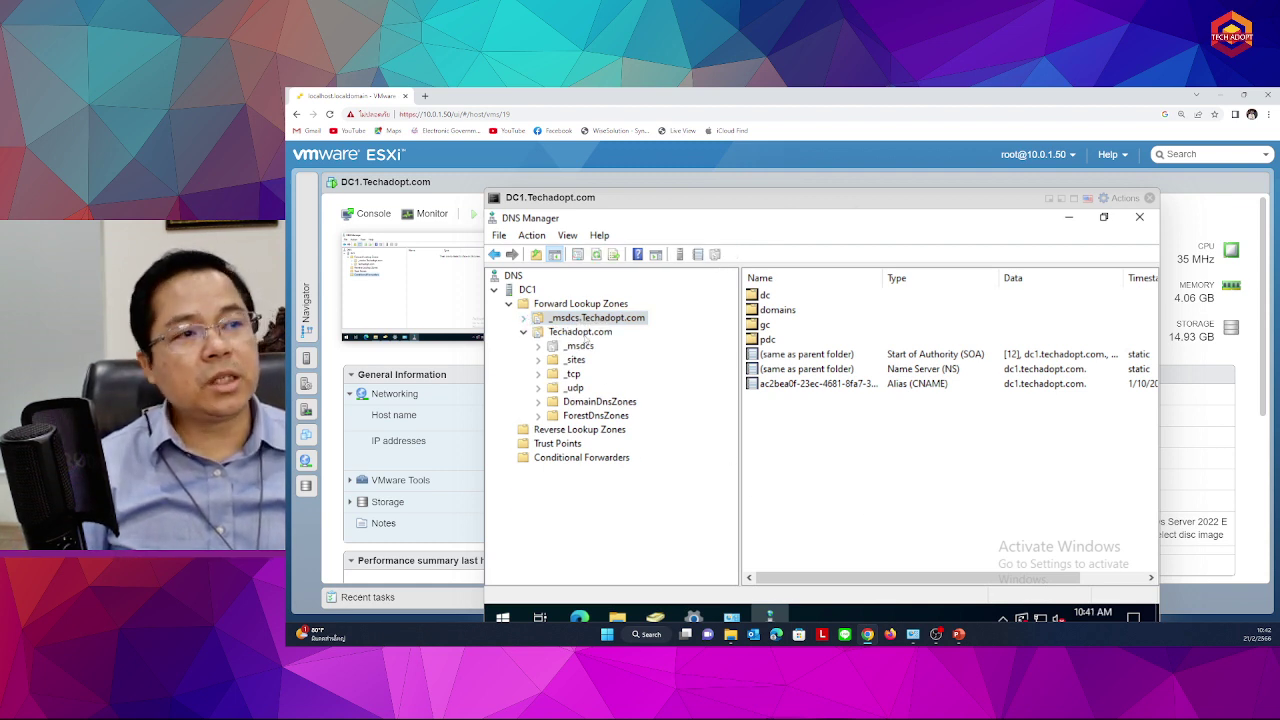
{"action": "left_click", "coordinate": [582, 331]}
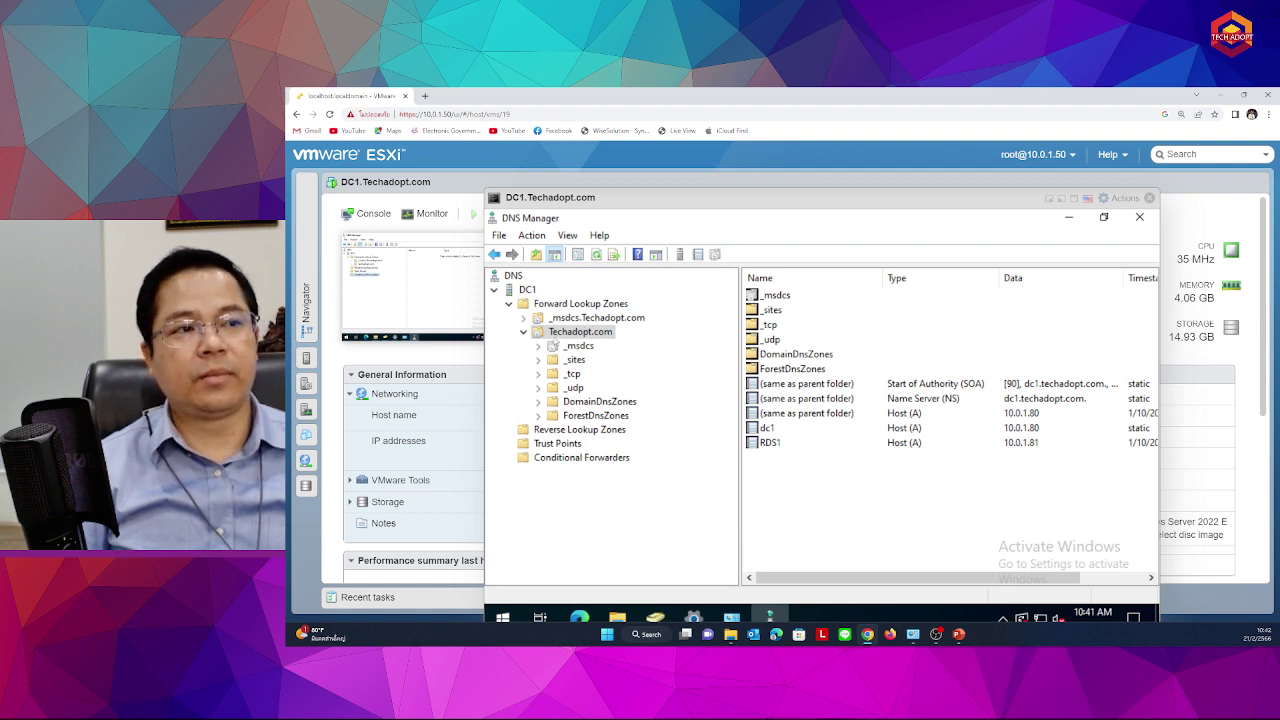
{"action": "left_click", "coordinate": [523, 331]}
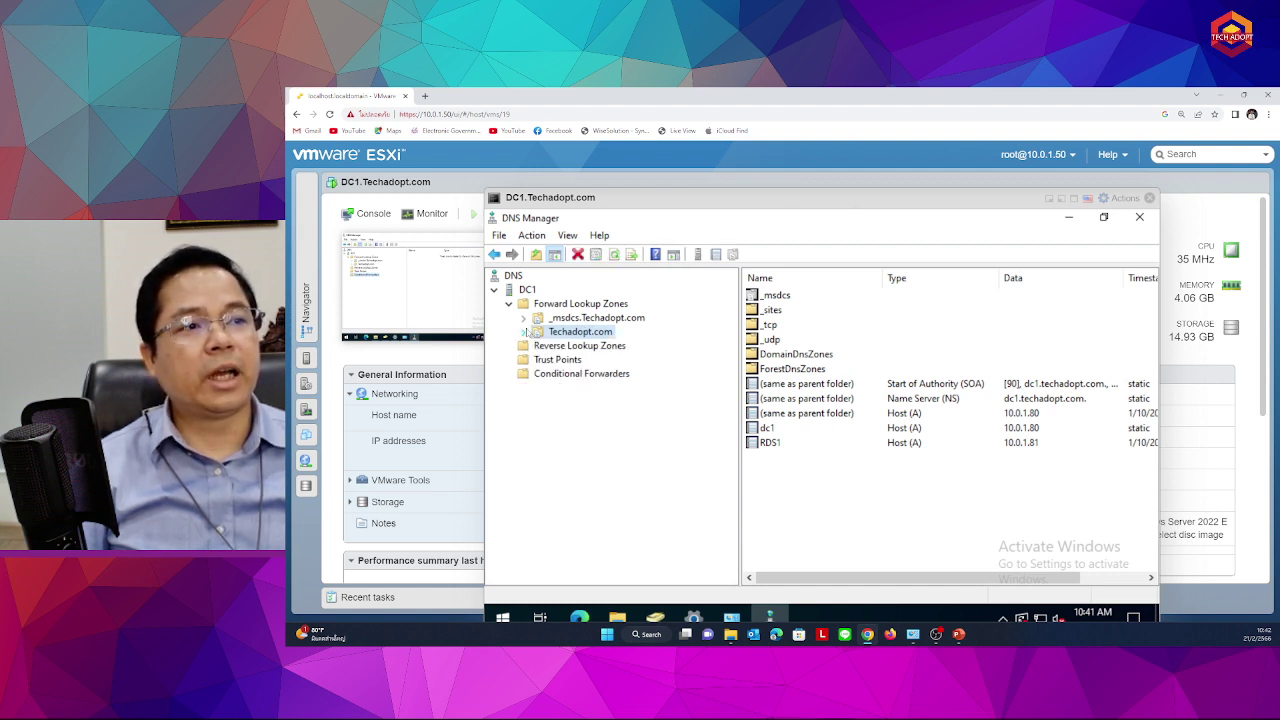
{"action": "right_click", "coordinate": [590, 336]}
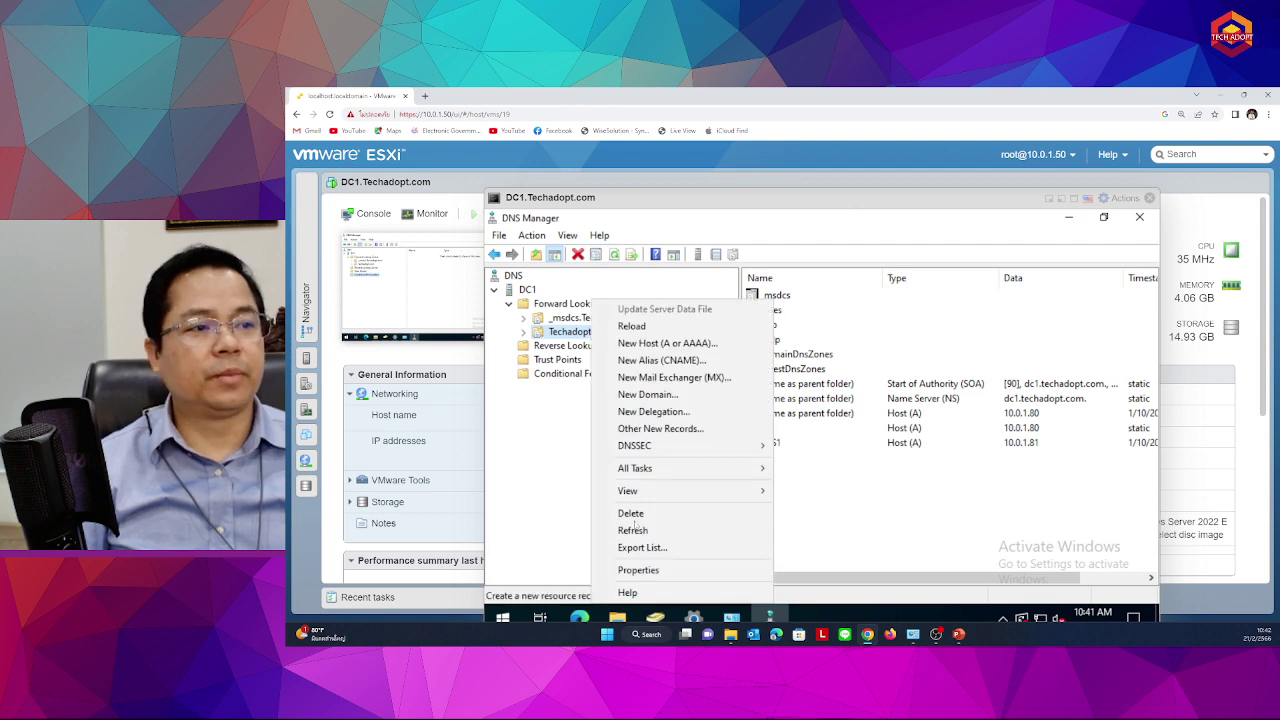
{"action": "left_click", "coordinate": [638, 570]}
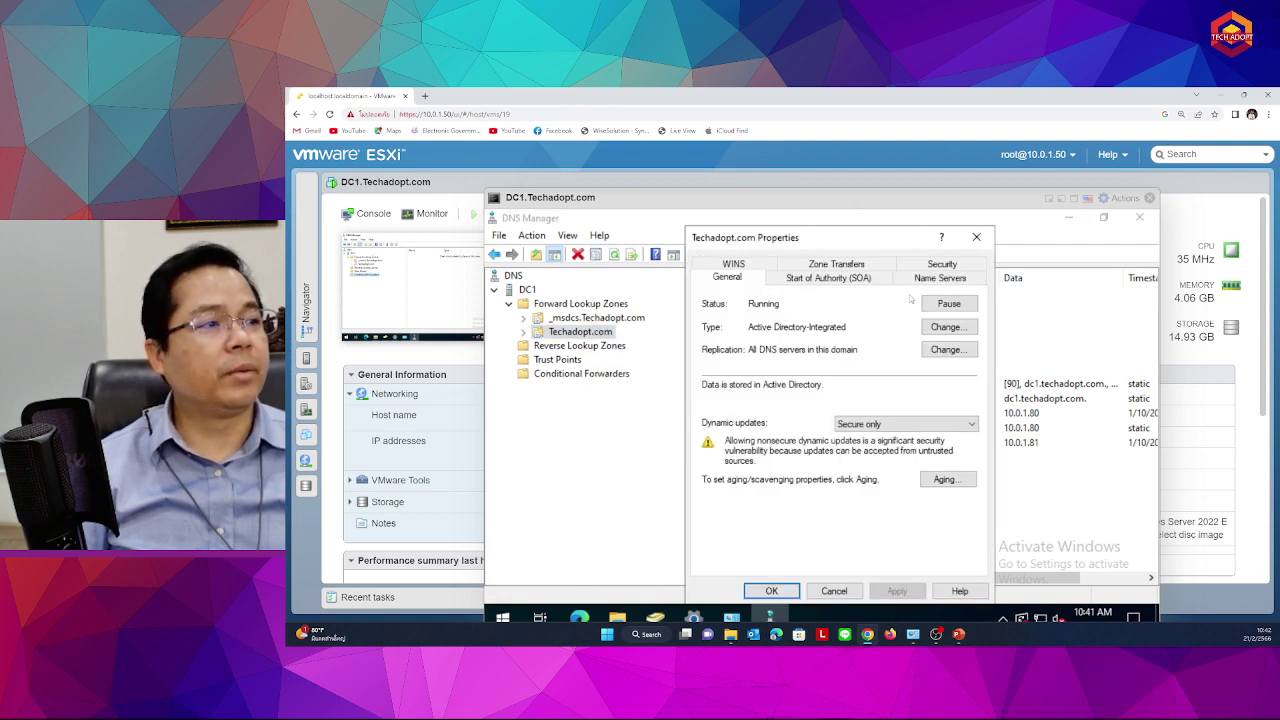
{"action": "left_click", "coordinate": [806, 265]}
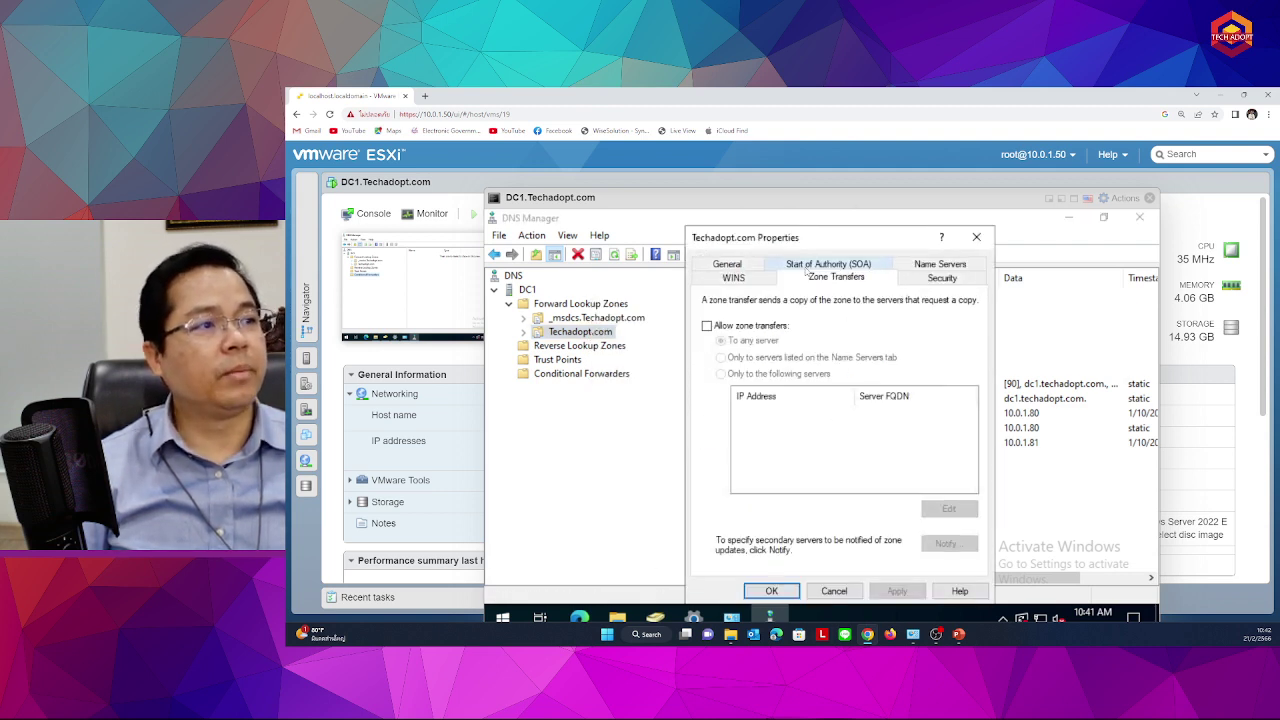
{"action": "left_click", "coordinate": [938, 278]}
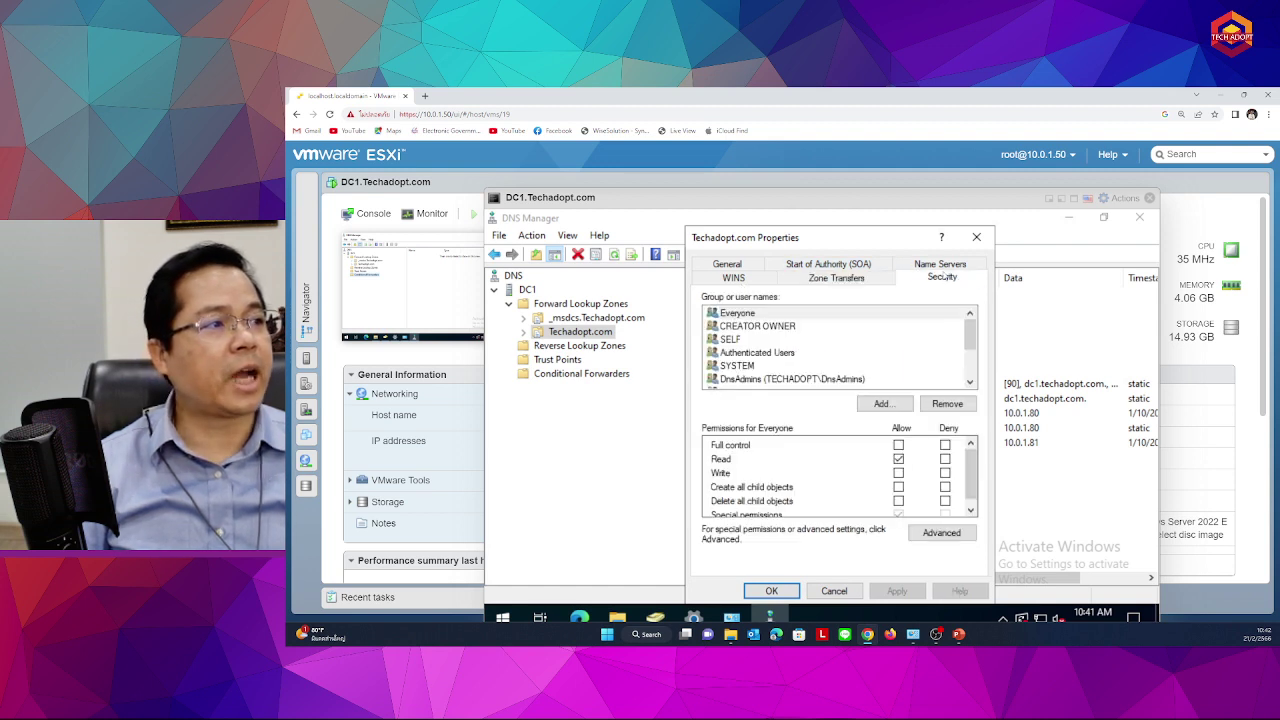
{"action": "left_click", "coordinate": [940, 264]}
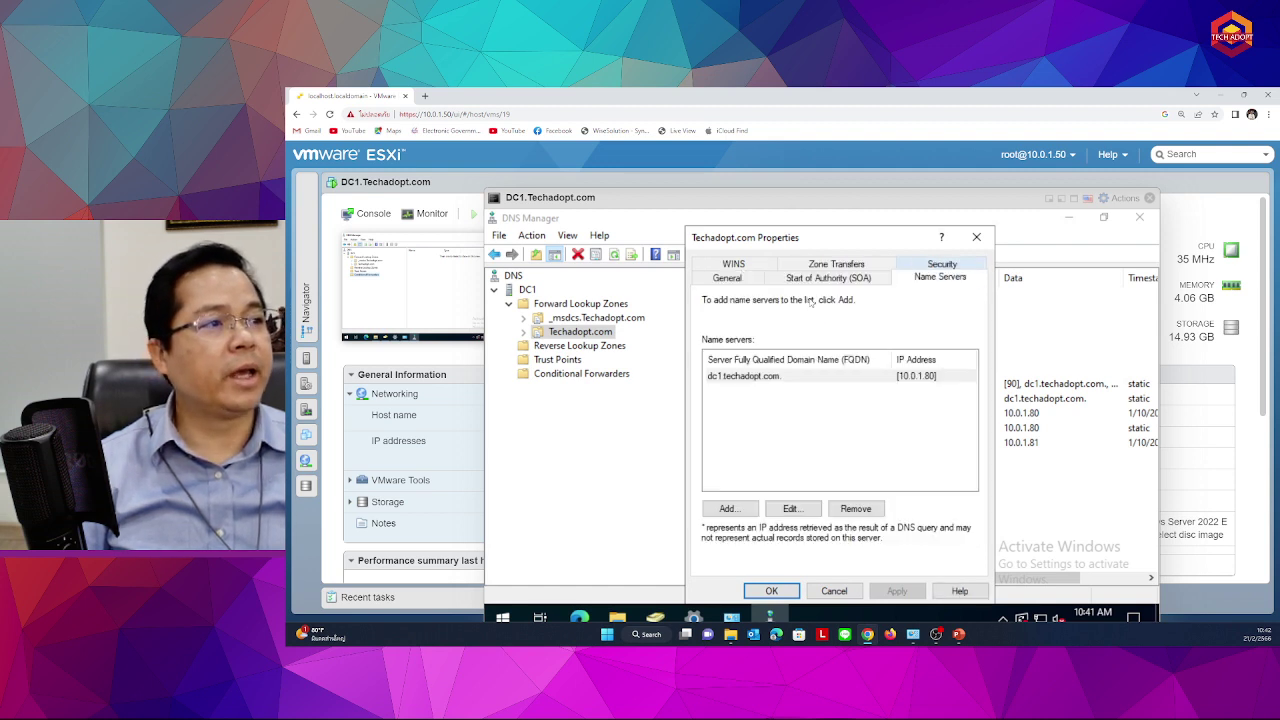
{"action": "left_click", "coordinate": [822, 376]}
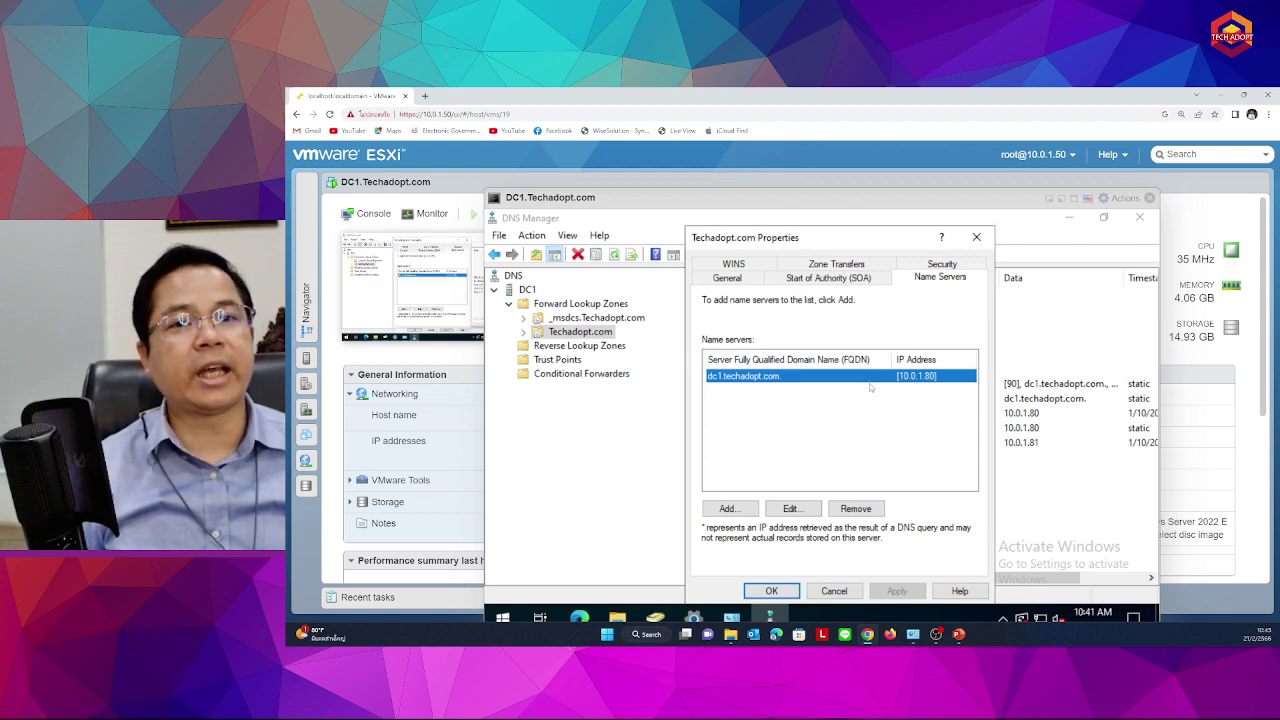
{"action": "left_click", "coordinate": [843, 591]}
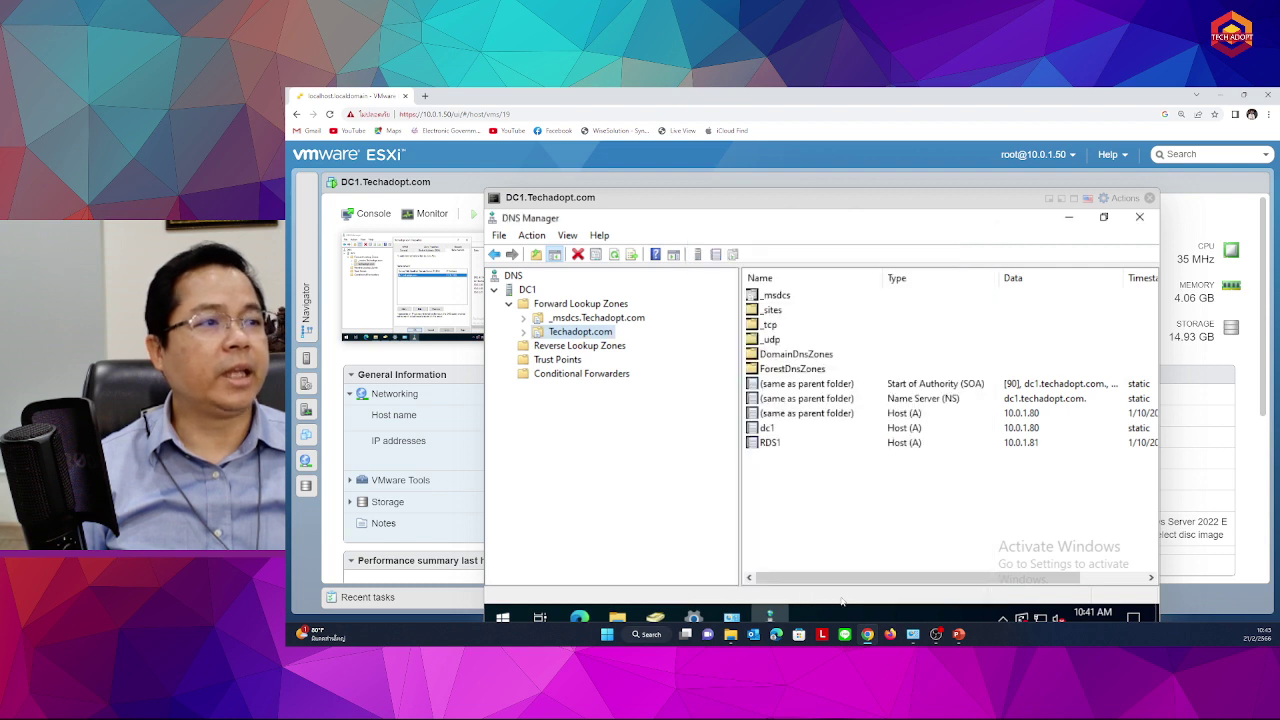
{"action": "right_click", "coordinate": [590, 334]}
{"action": "left_click", "coordinate": [543, 410]}
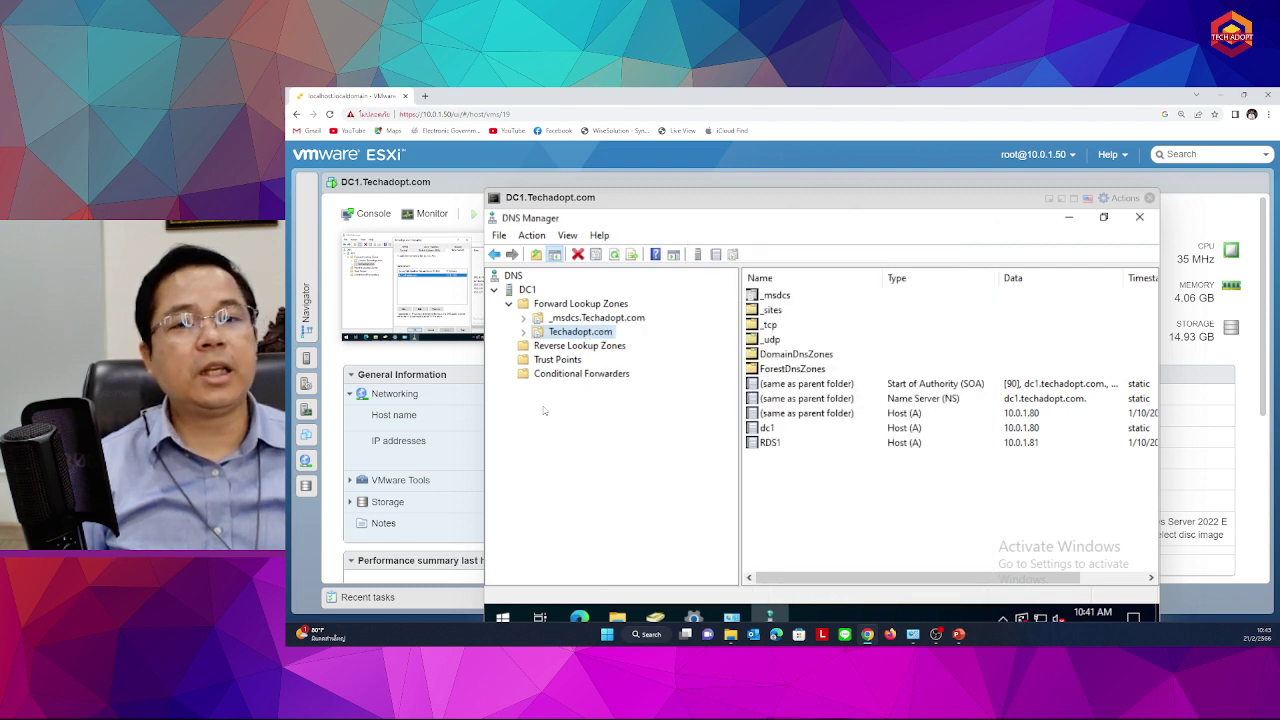
{"action": "left_click", "coordinate": [780, 443]}
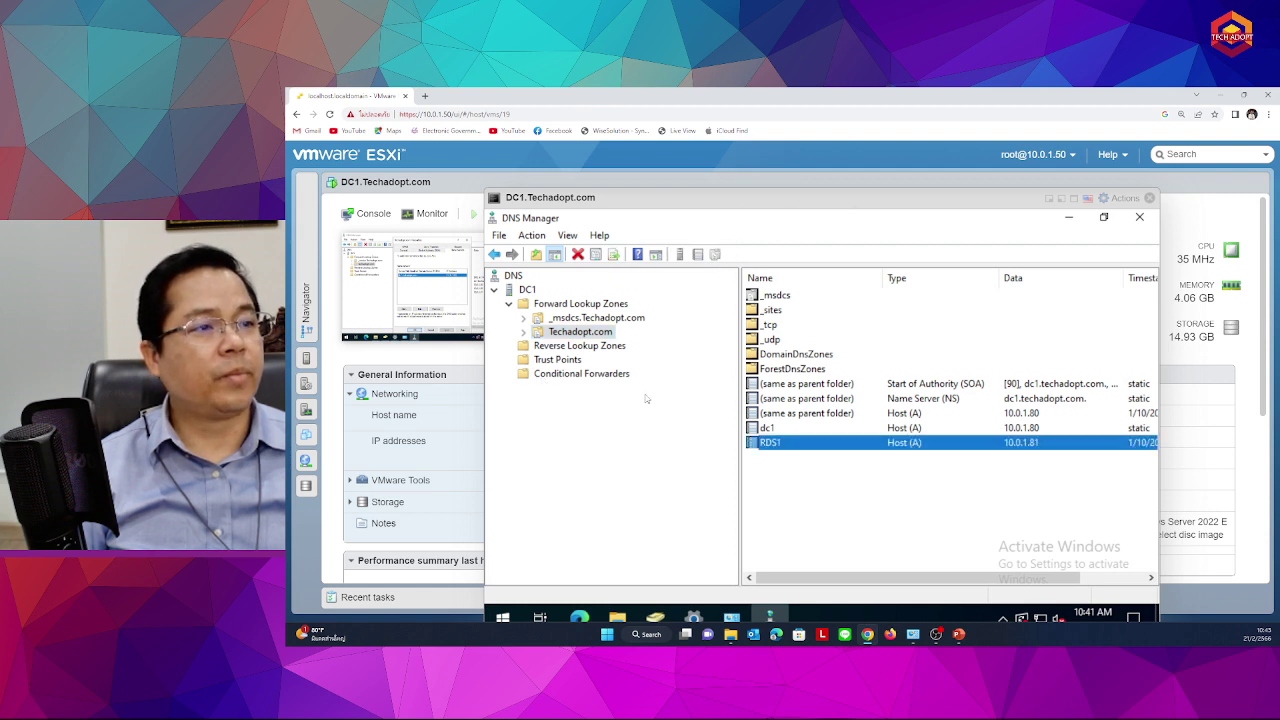
{"action": "left_click", "coordinate": [553, 339]}
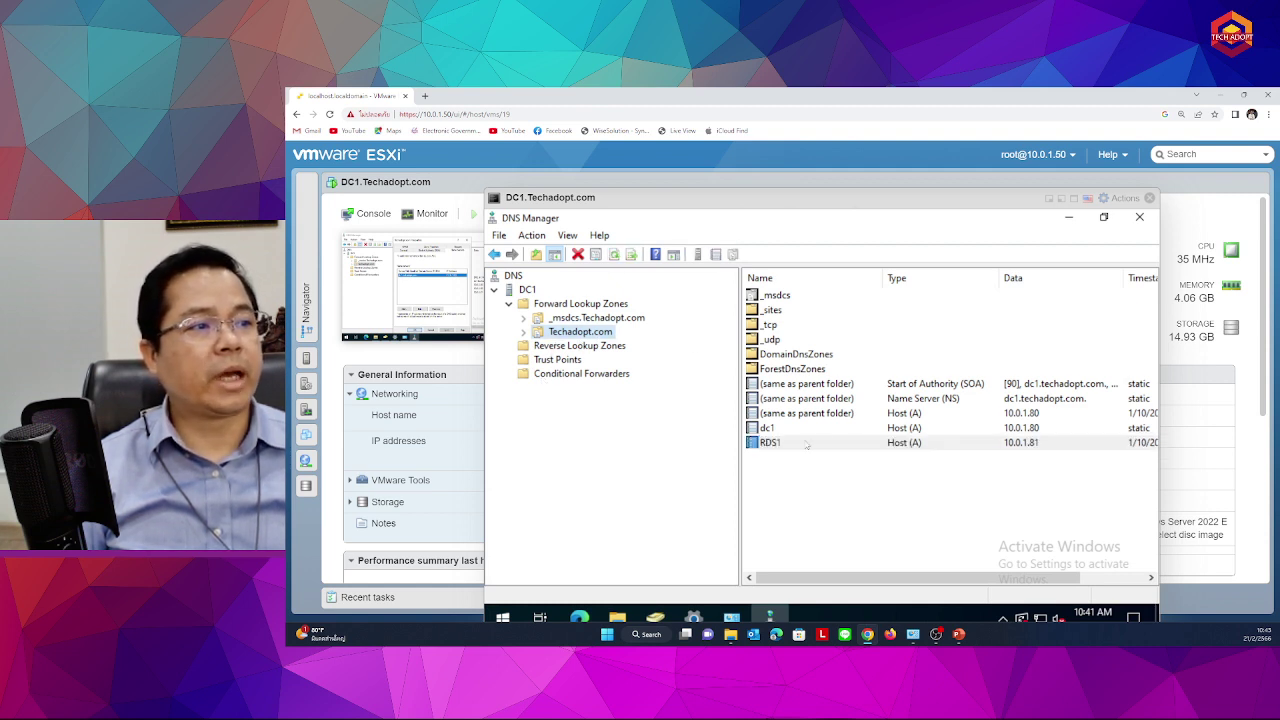
{"action": "left_click", "coordinate": [776, 430]}
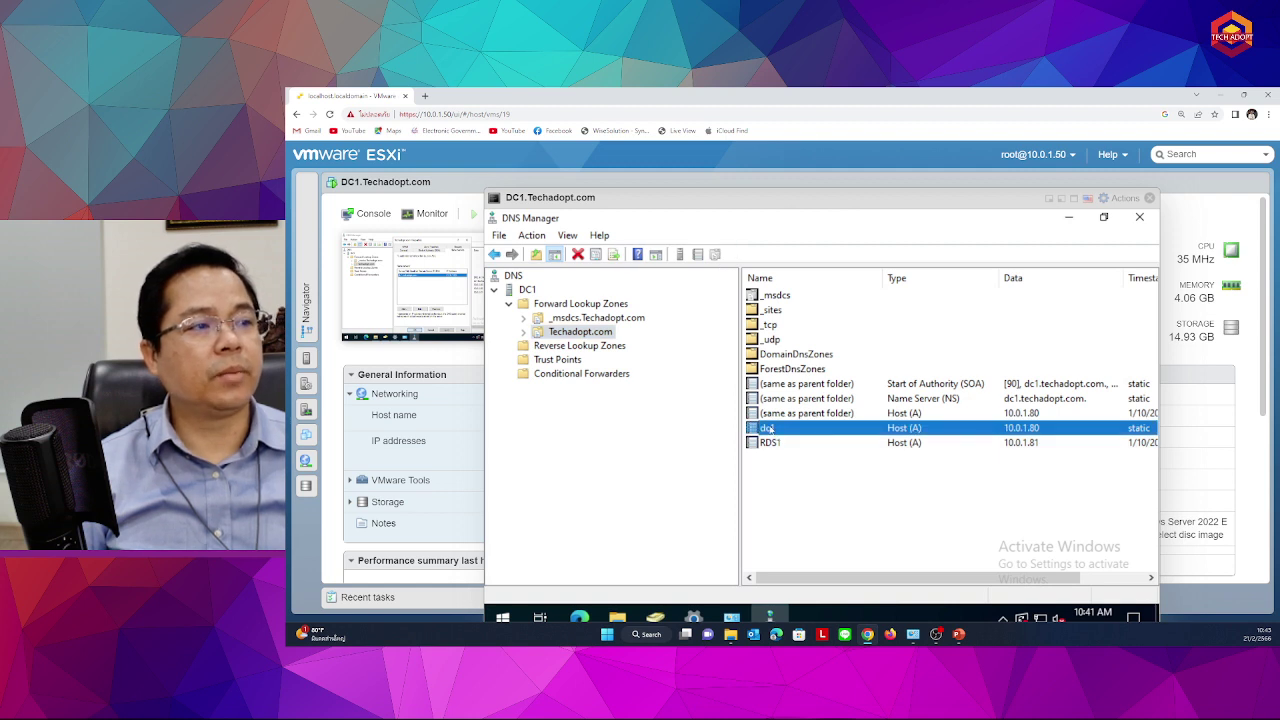
{"action": "double_click", "coordinate": [768, 429]}
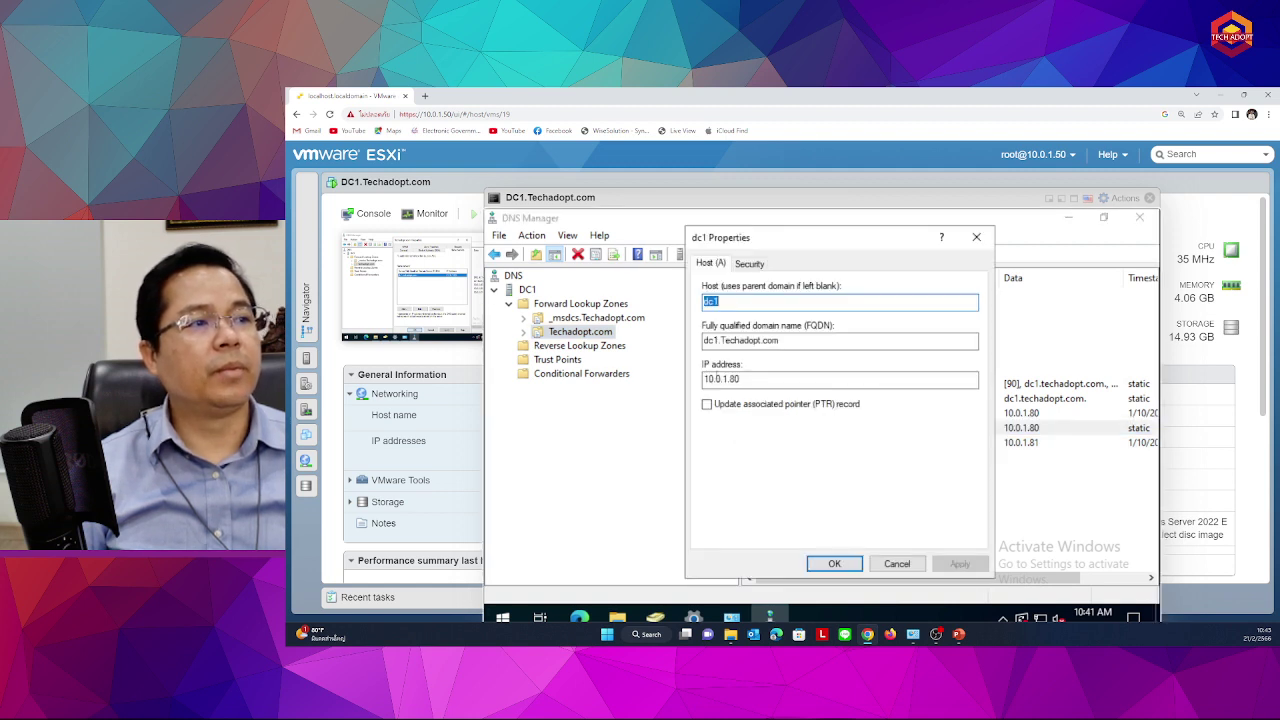
{"action": "left_click", "coordinate": [897, 563]}
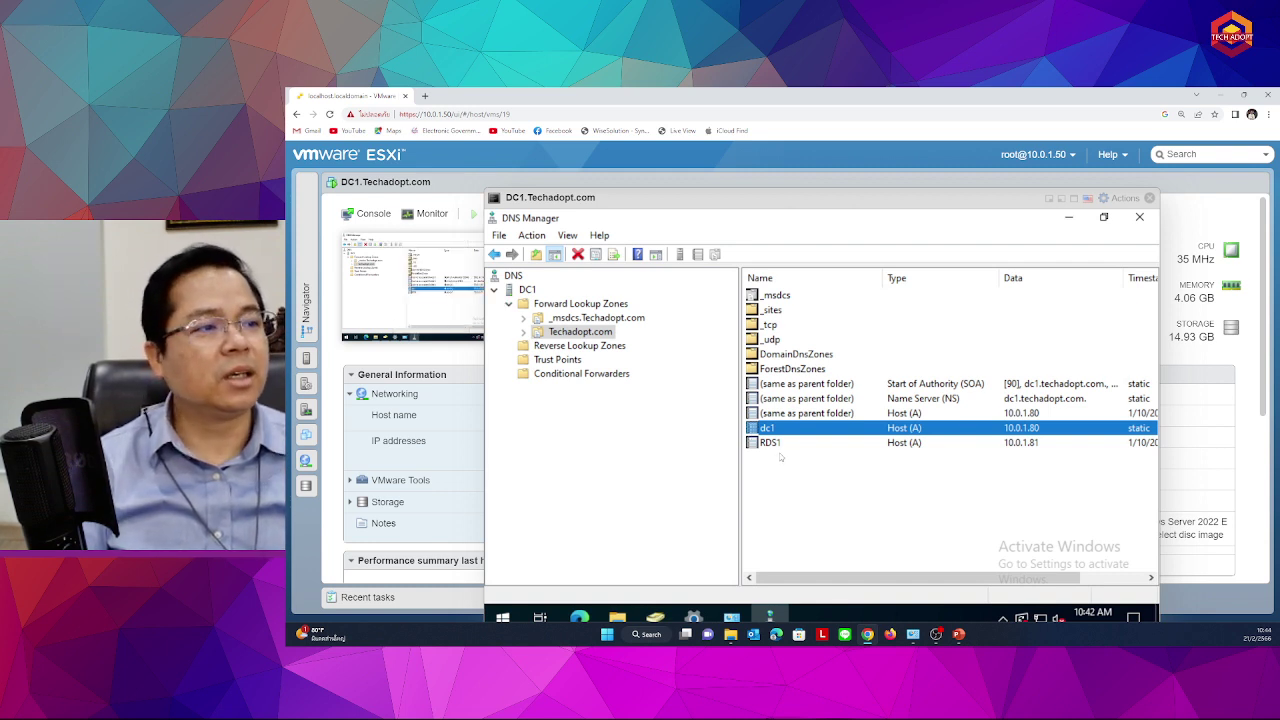
Clear the record selection and widen the record list to show the Timestamp column
{"action": "left_click", "coordinate": [779, 443]}
{"action": "left_click", "coordinate": [776, 430]}
{"action": "left_click", "coordinate": [778, 444]}
{"action": "left_click", "coordinate": [790, 500]}
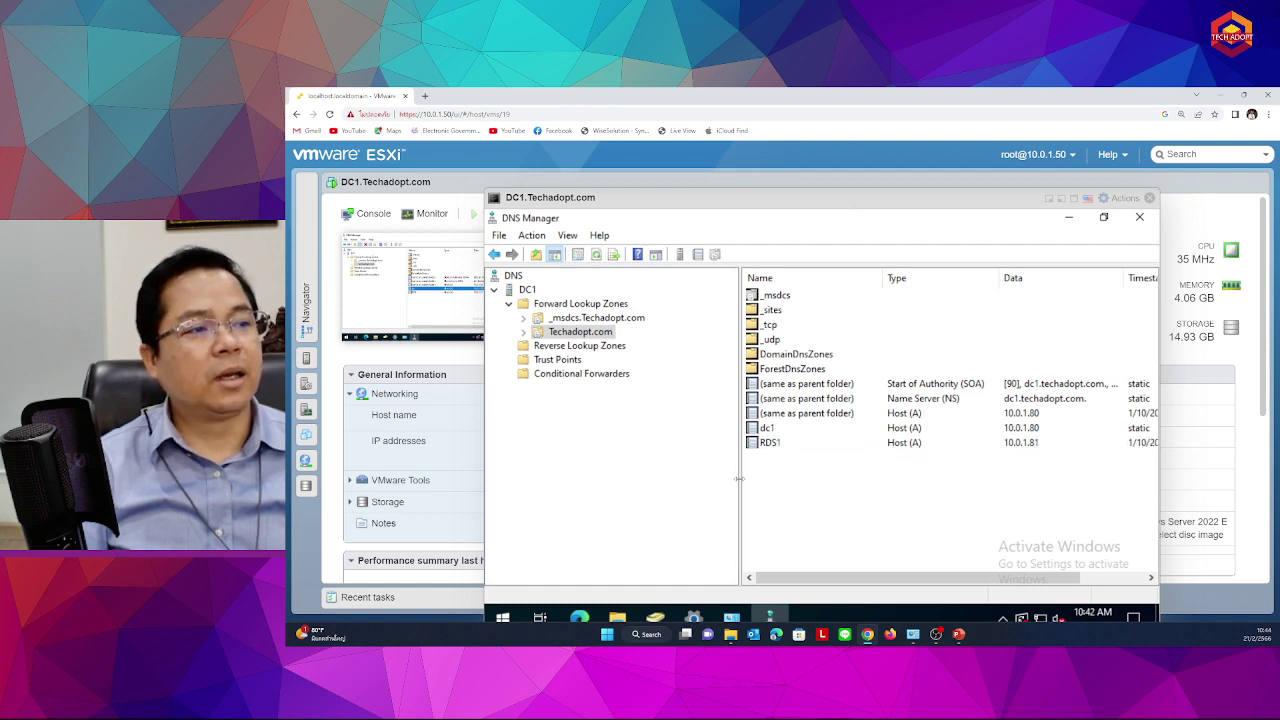
{"action": "left_click_drag", "start_coordinate": [738, 479], "coordinate": [660, 470]}
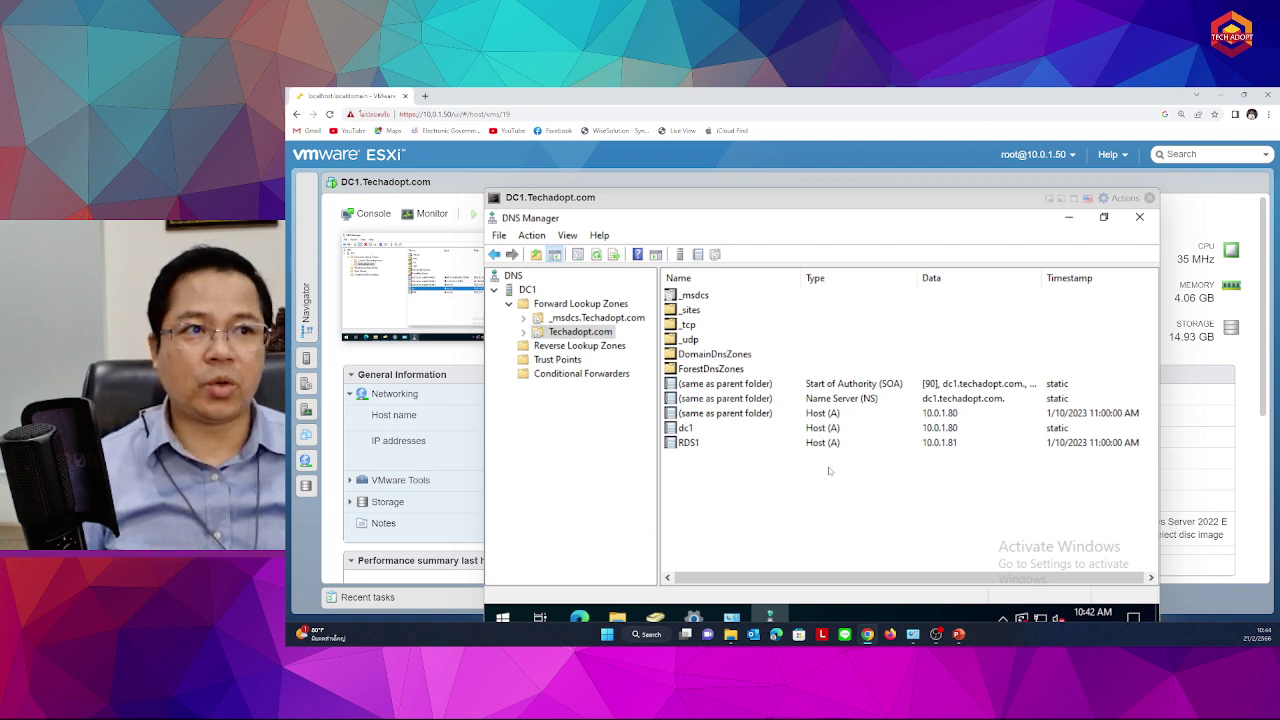
Browse _msdcs.Techadopt.com, select the RDS1 record in Techadopt.com, then close DC1's console
{"action": "left_click", "coordinate": [580, 303]}
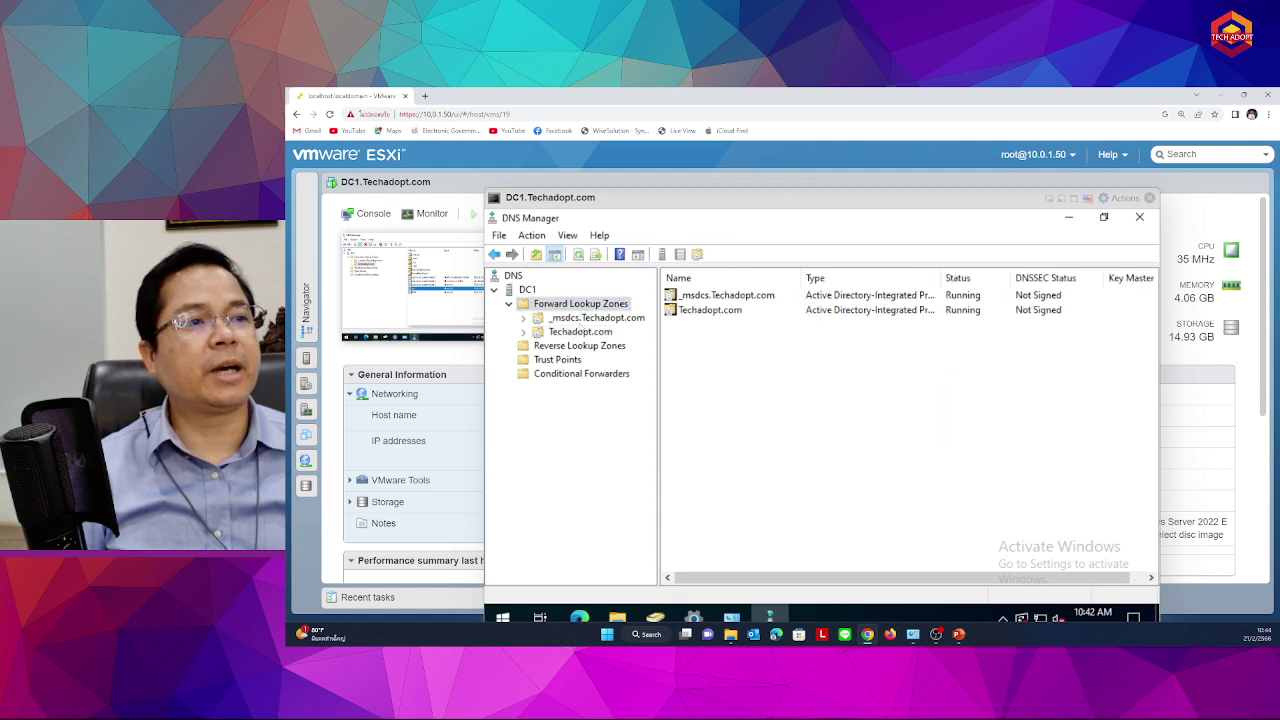
{"action": "left_click", "coordinate": [596, 317]}
{"action": "left_click", "coordinate": [580, 332]}
{"action": "left_click", "coordinate": [690, 442]}
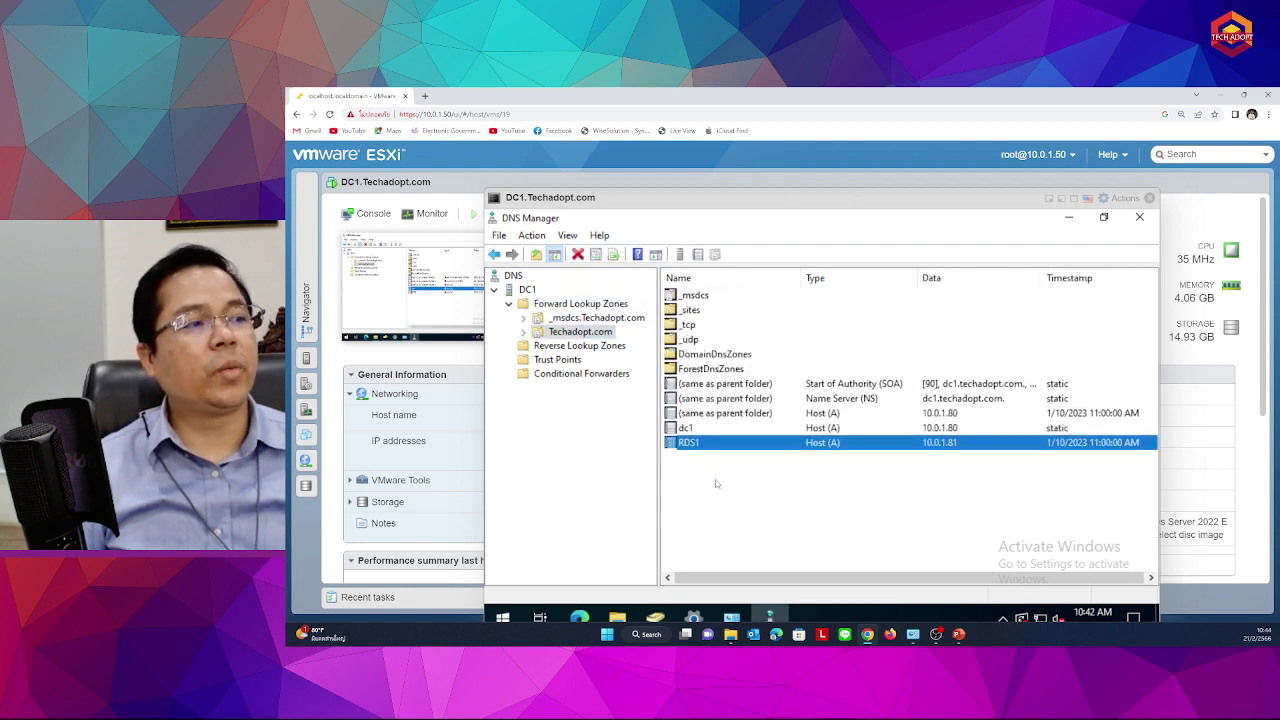
{"action": "left_click", "coordinate": [685, 452]}
{"action": "left_click", "coordinate": [688, 443]}
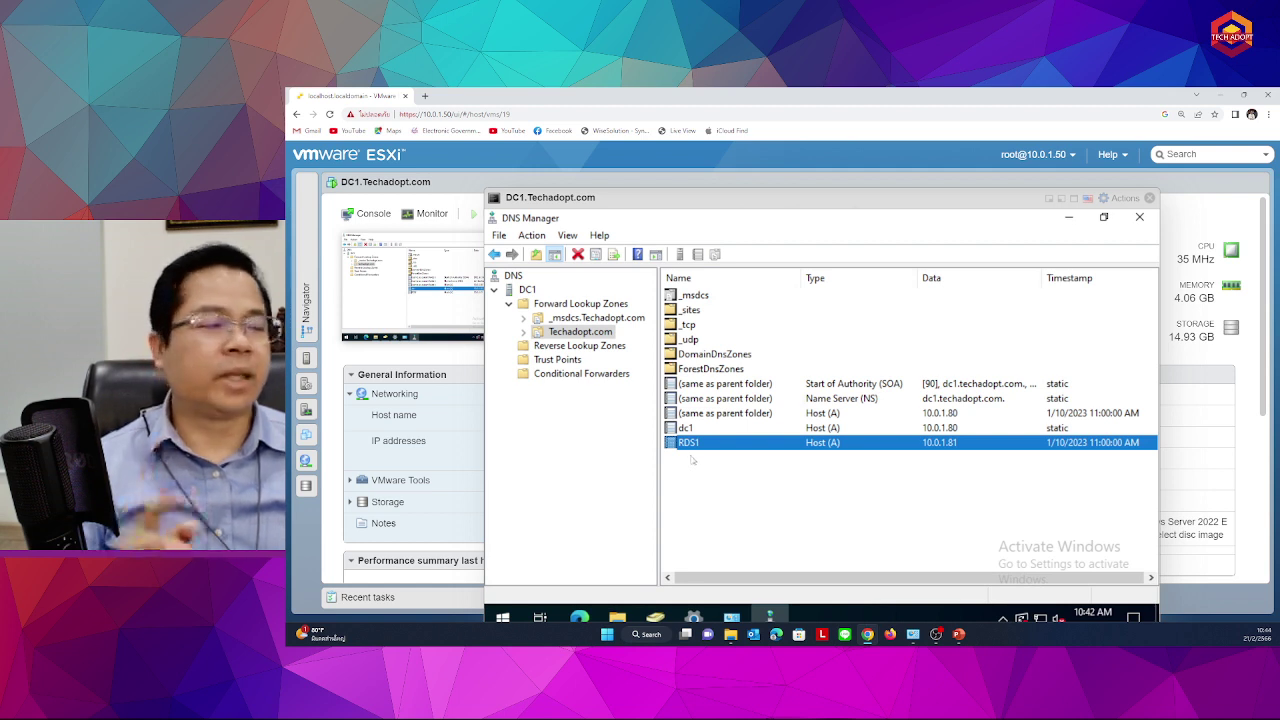
{"action": "left_click", "coordinate": [826, 505]}
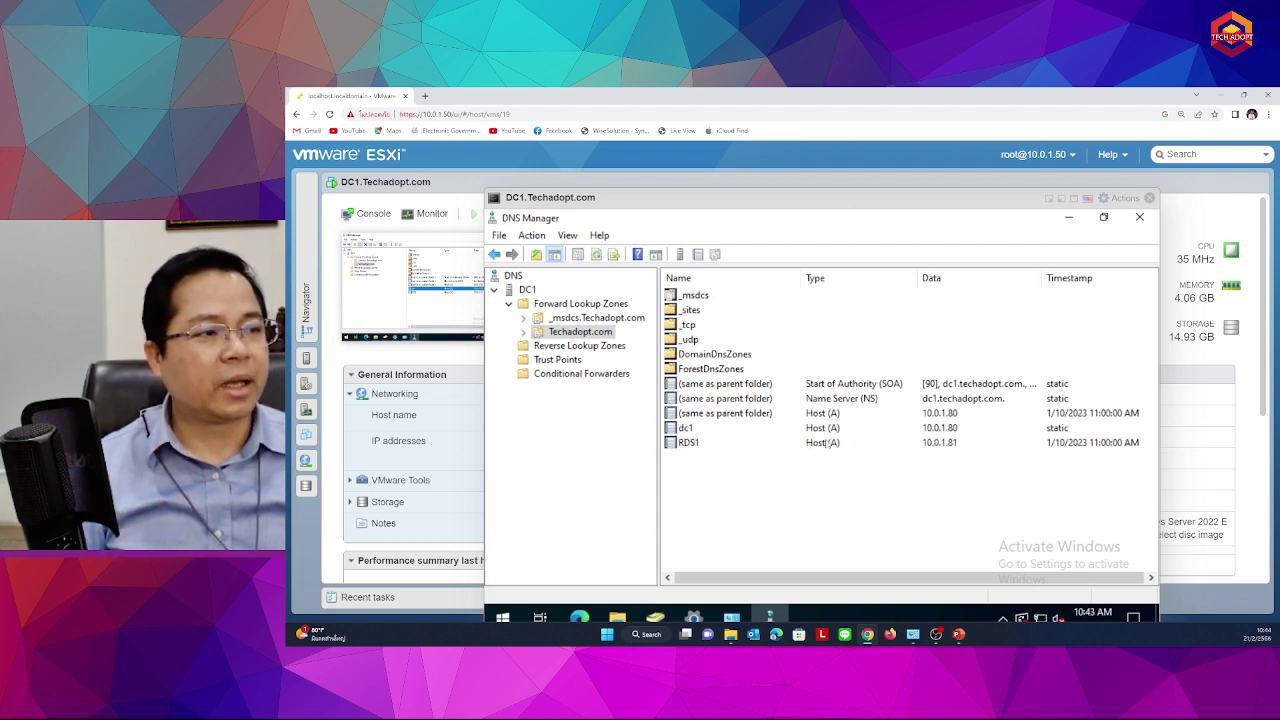
{"action": "left_click", "coordinate": [828, 444]}
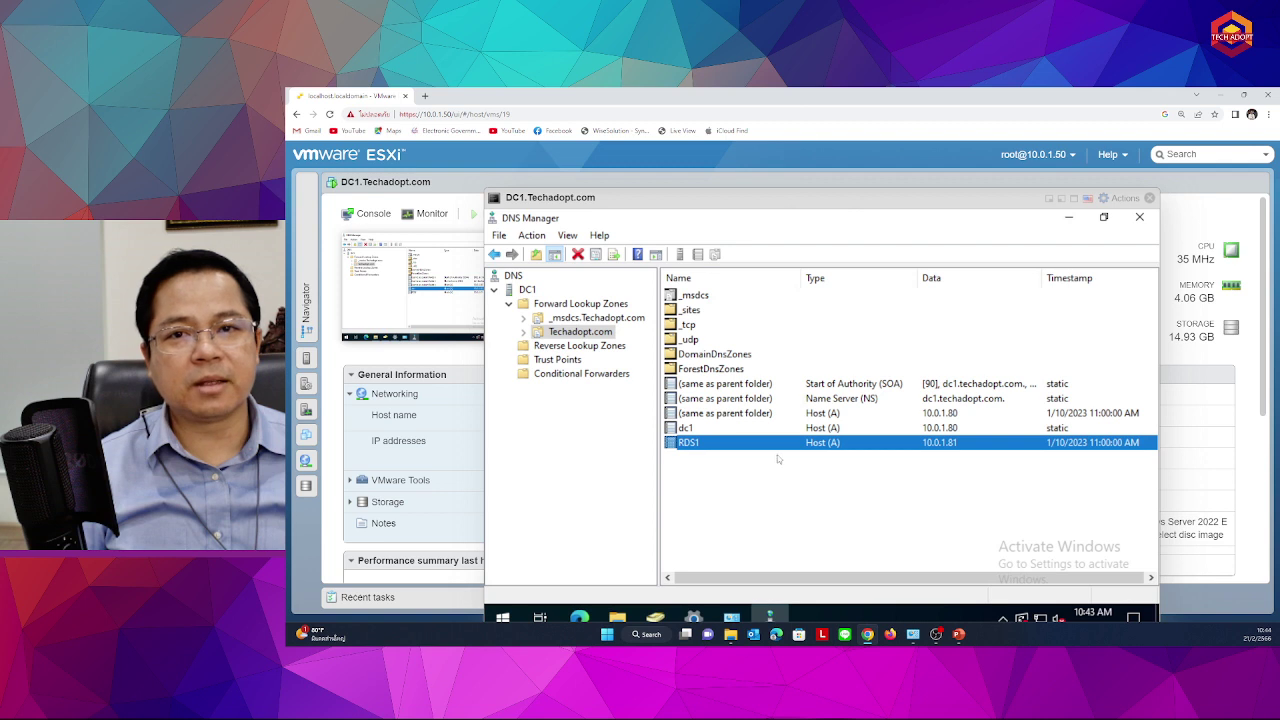
{"action": "left_click", "coordinate": [1150, 200]}
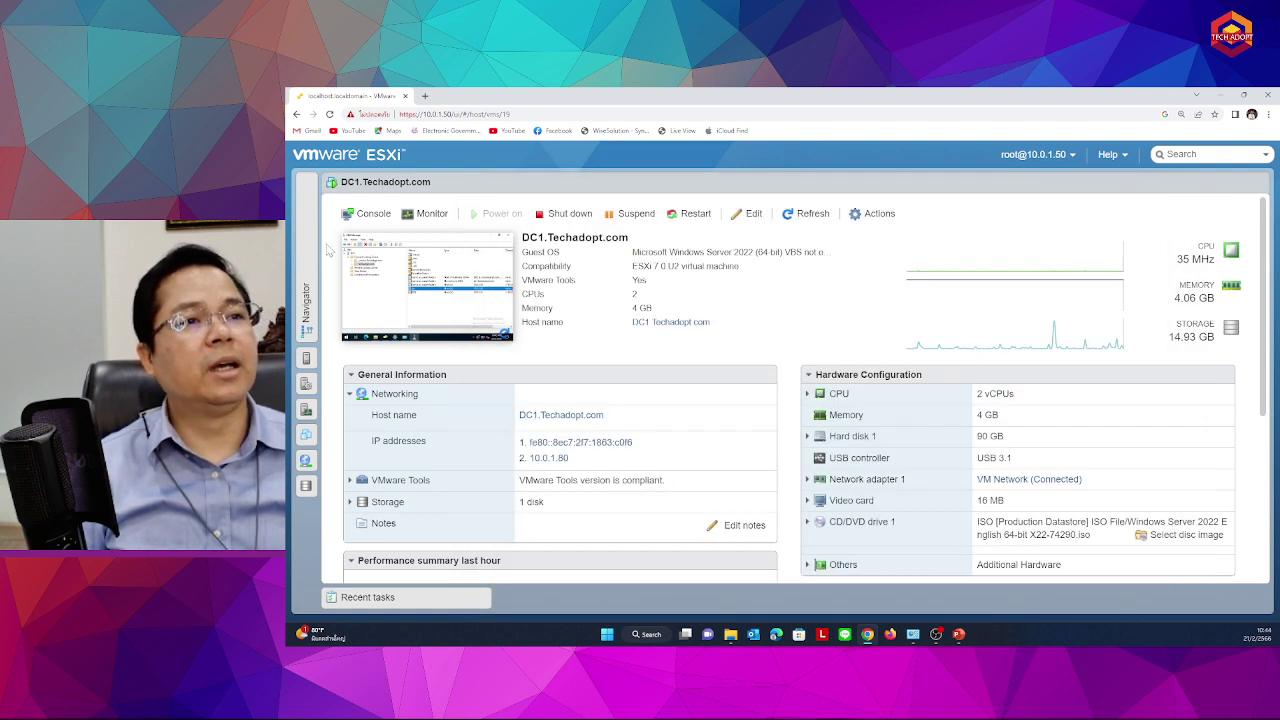
Open the Sale-NB1(WIN 11) console from the Navigator and launch File Explorer with Win+E
{"action": "left_click", "coordinate": [306, 296]}
{"action": "left_click", "coordinate": [370, 288]}
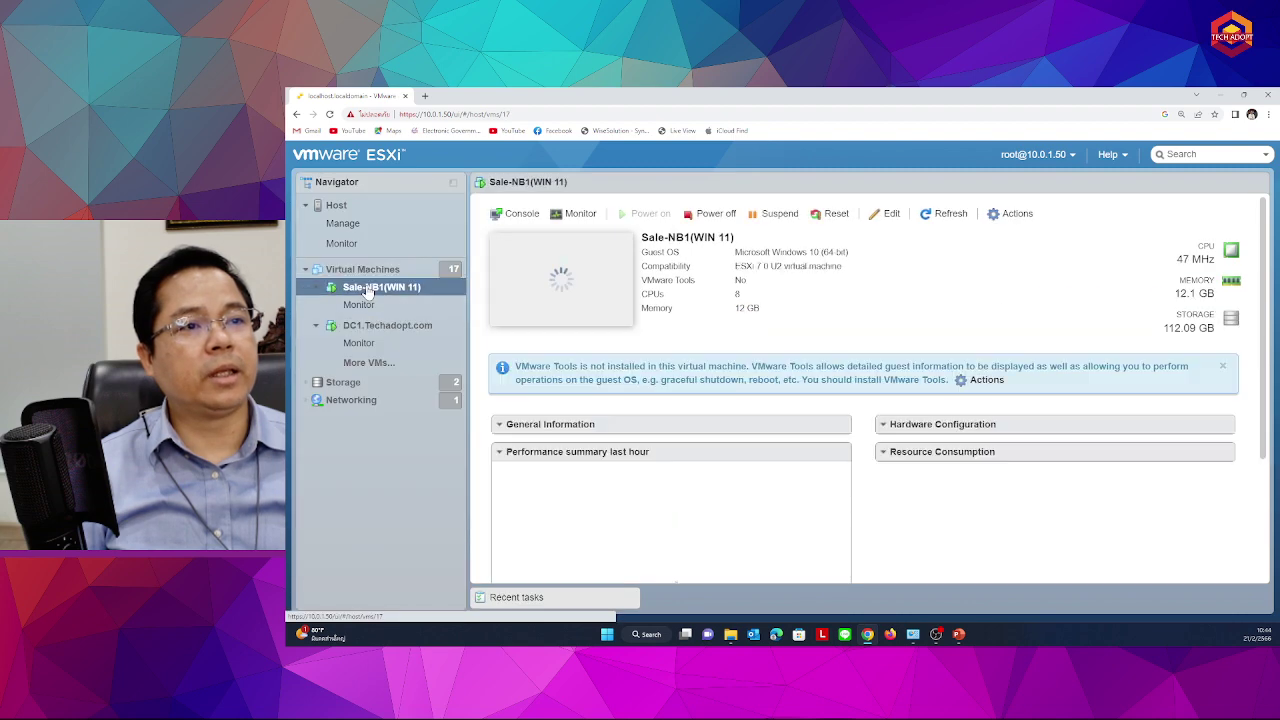
{"action": "left_click", "coordinate": [609, 309]}
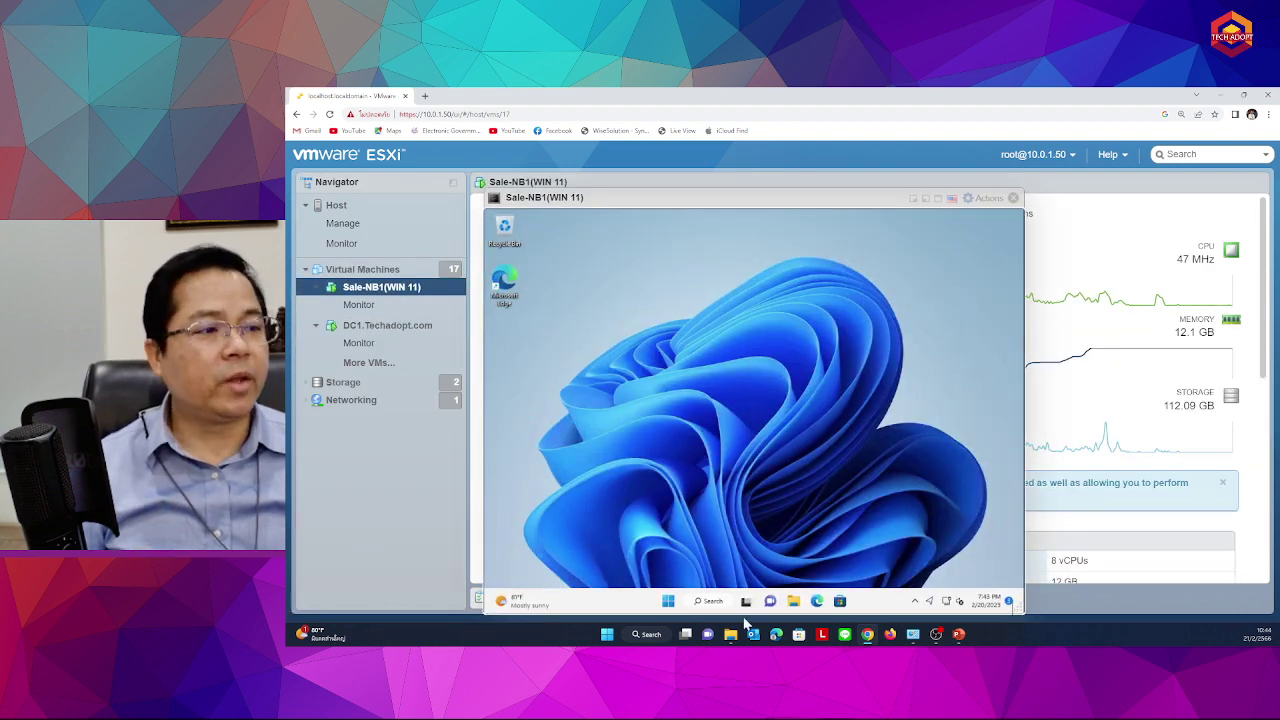
{"action": "left_click", "coordinate": [667, 601]}
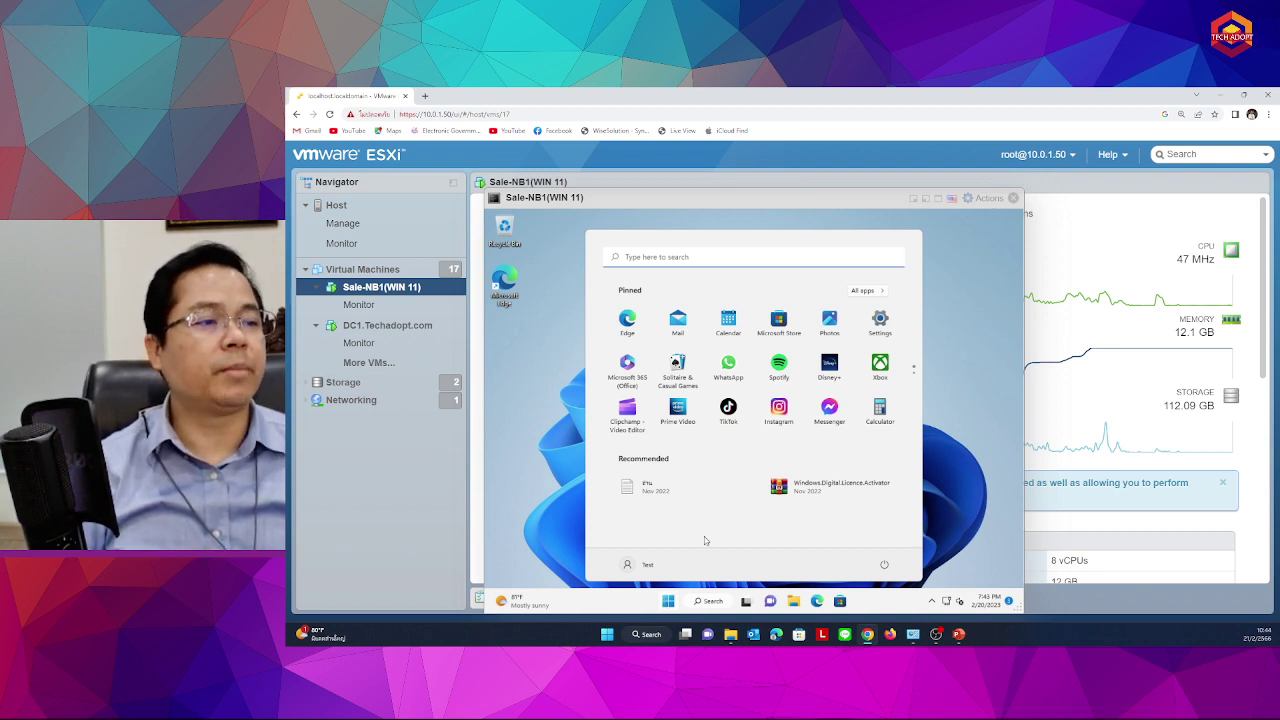
{"action": "left_click", "coordinate": [668, 601]}
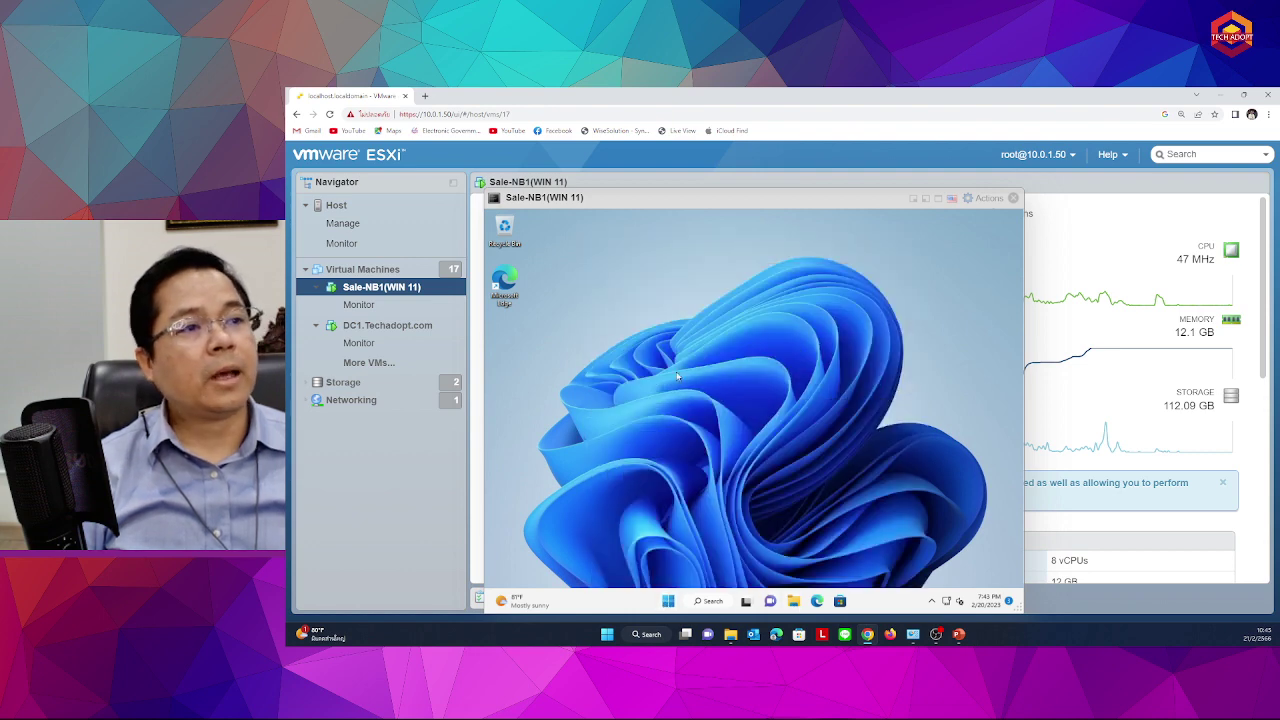
{"action": "key", "text": "super+e"}
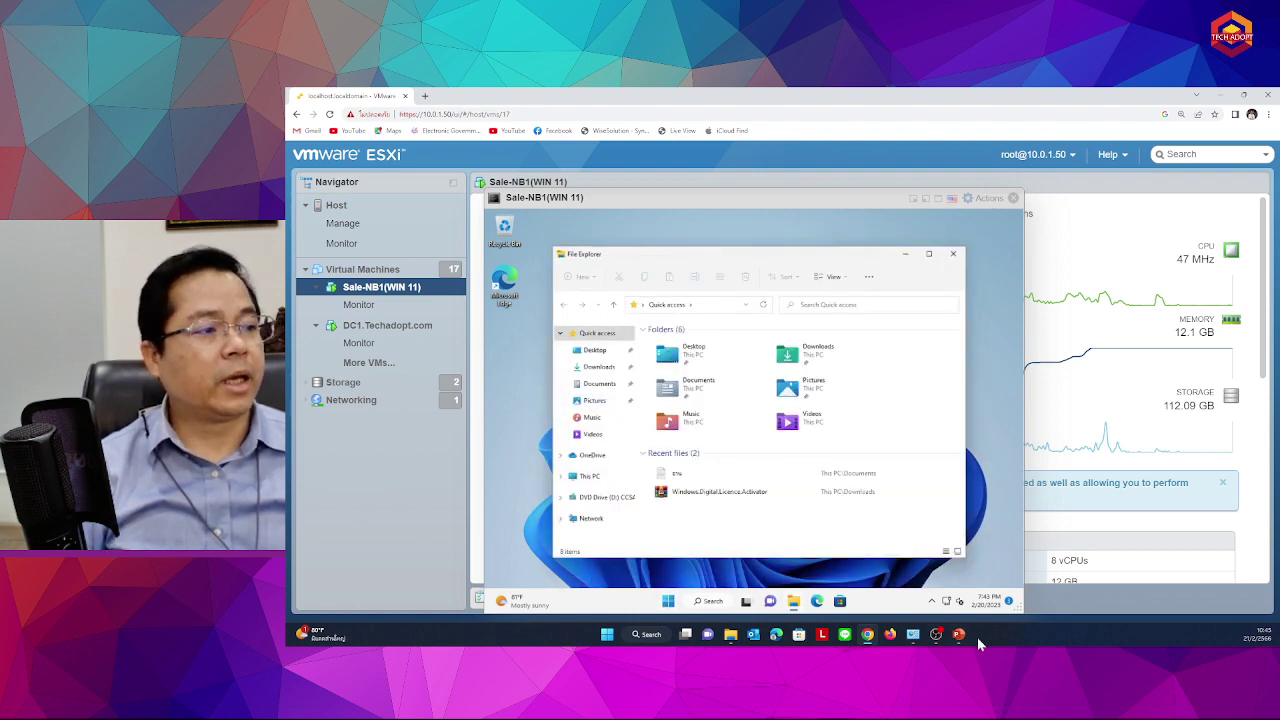
Open Network in File Explorer and turn on network discovery for all public networks
{"action": "left_click", "coordinate": [947, 602]}
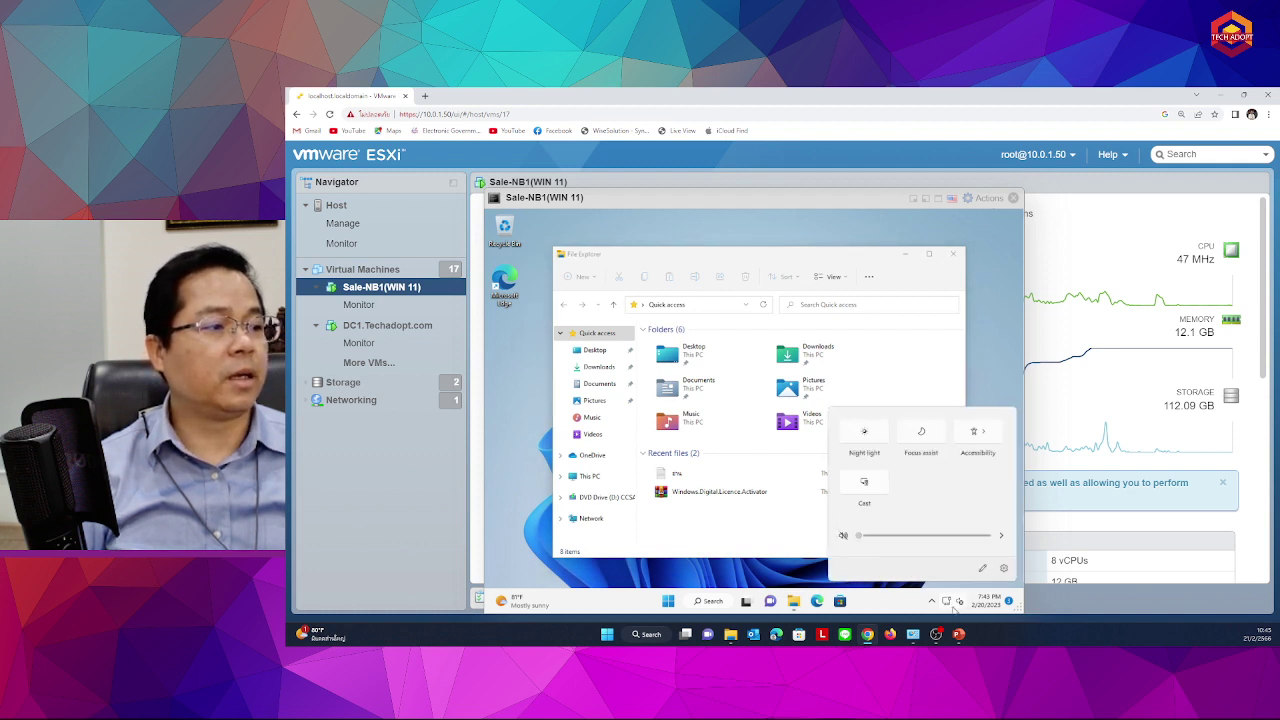
{"action": "left_click", "coordinate": [953, 608]}
{"action": "left_click", "coordinate": [953, 608]}
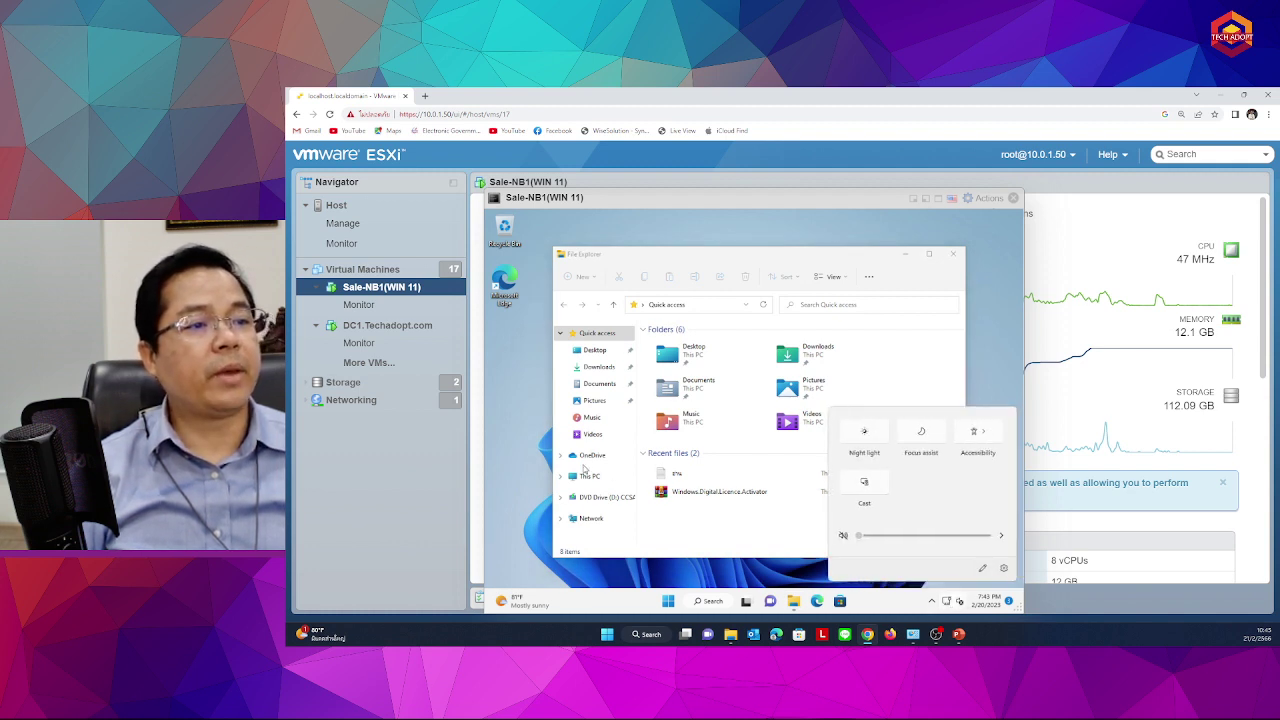
{"action": "left_click", "coordinate": [592, 519]}
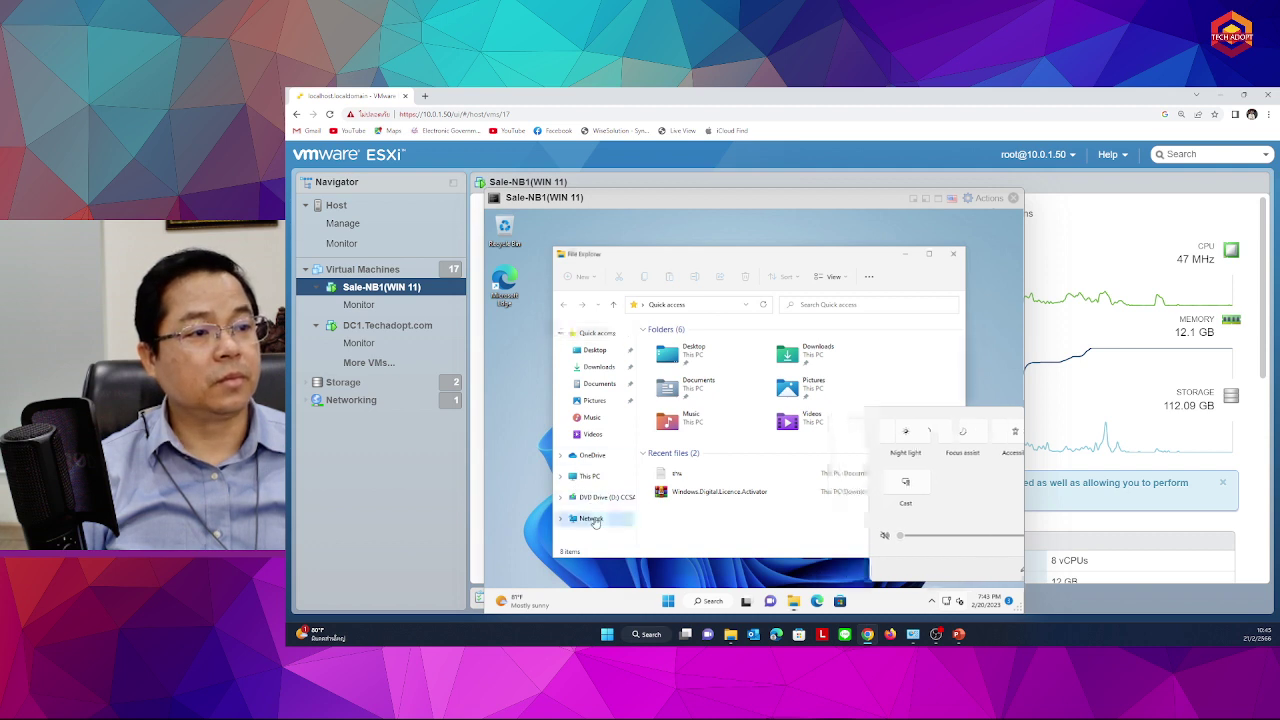
{"action": "left_click", "coordinate": [873, 404]}
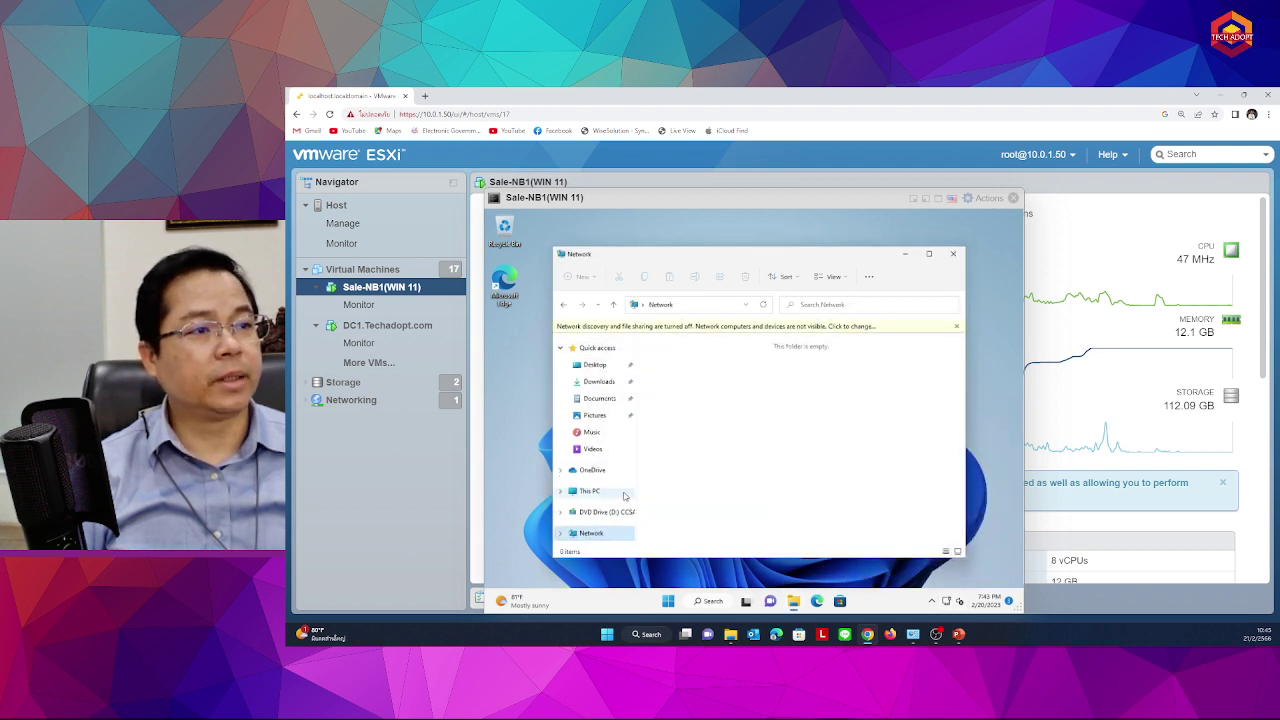
{"action": "left_click", "coordinate": [655, 327]}
{"action": "left_click", "coordinate": [693, 336]}
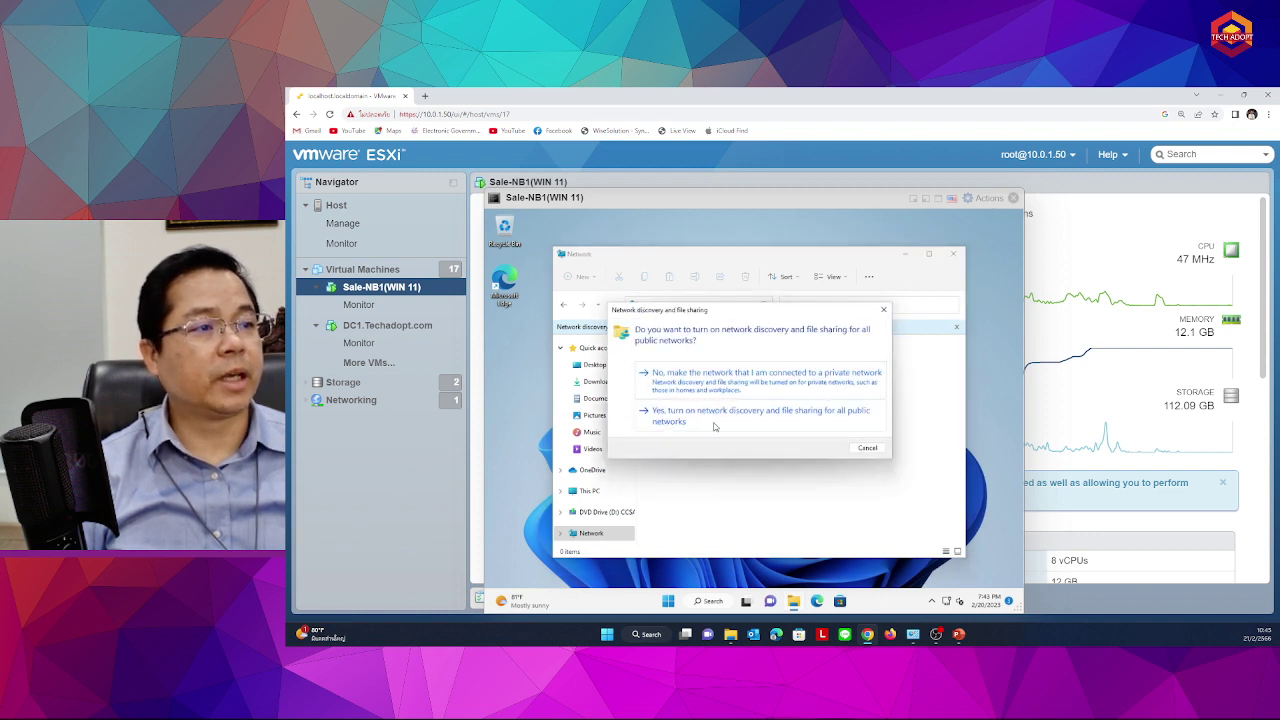
{"action": "left_click", "coordinate": [714, 424]}
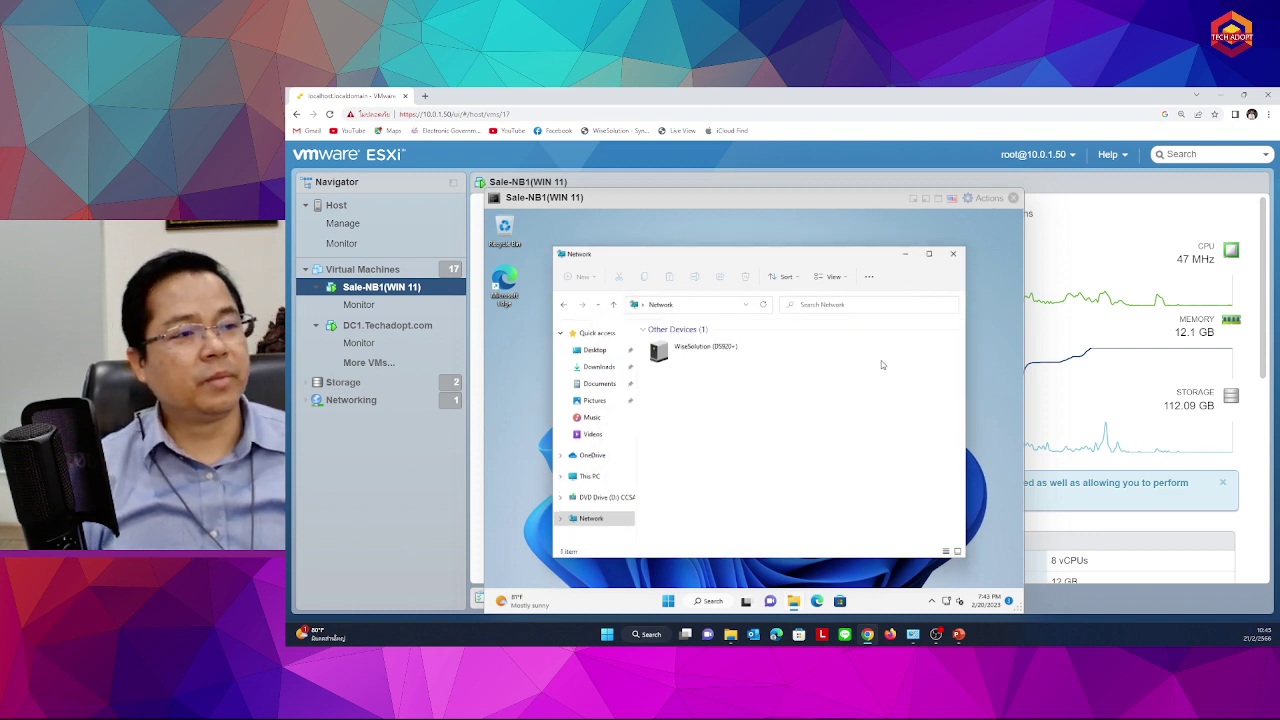
{"action": "right_click", "coordinate": [590, 519]}
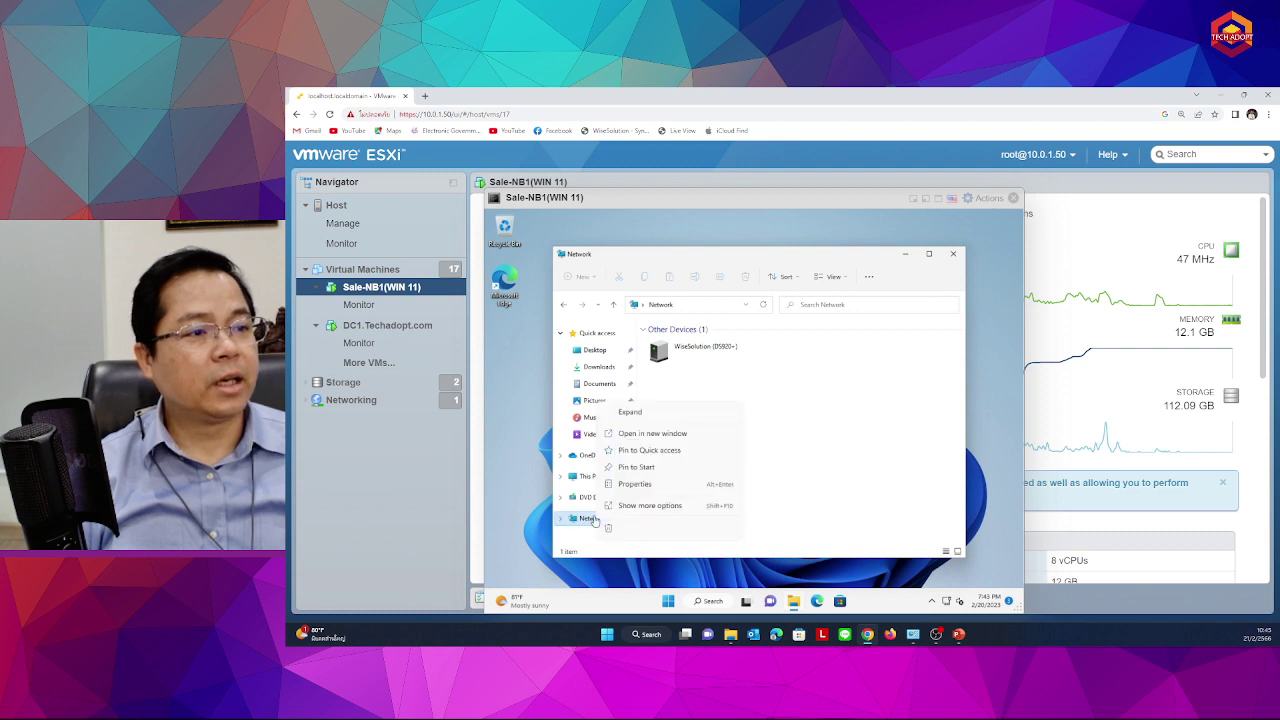
Check Ethernet0 details (IPv4 10.0.1.200, DNS 10.0.1.80) and open its adapter properties
{"action": "left_click", "coordinate": [790, 410]}
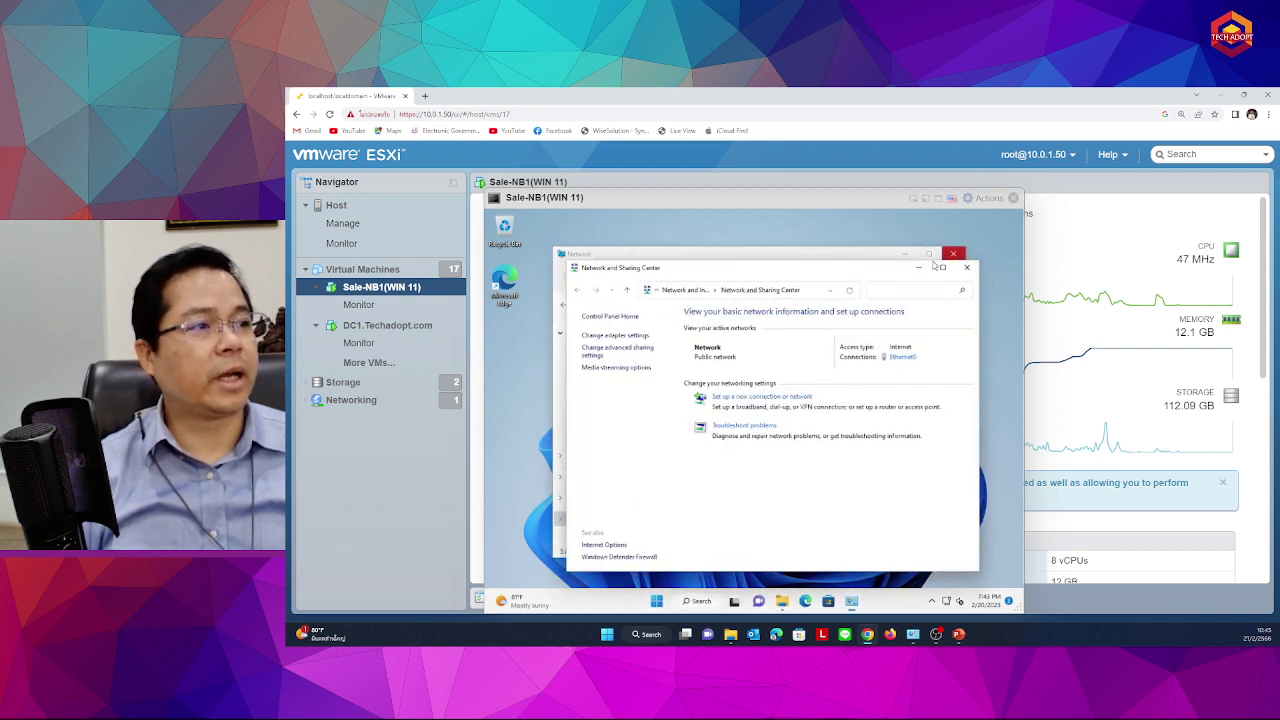
{"action": "left_click", "coordinate": [902, 357]}
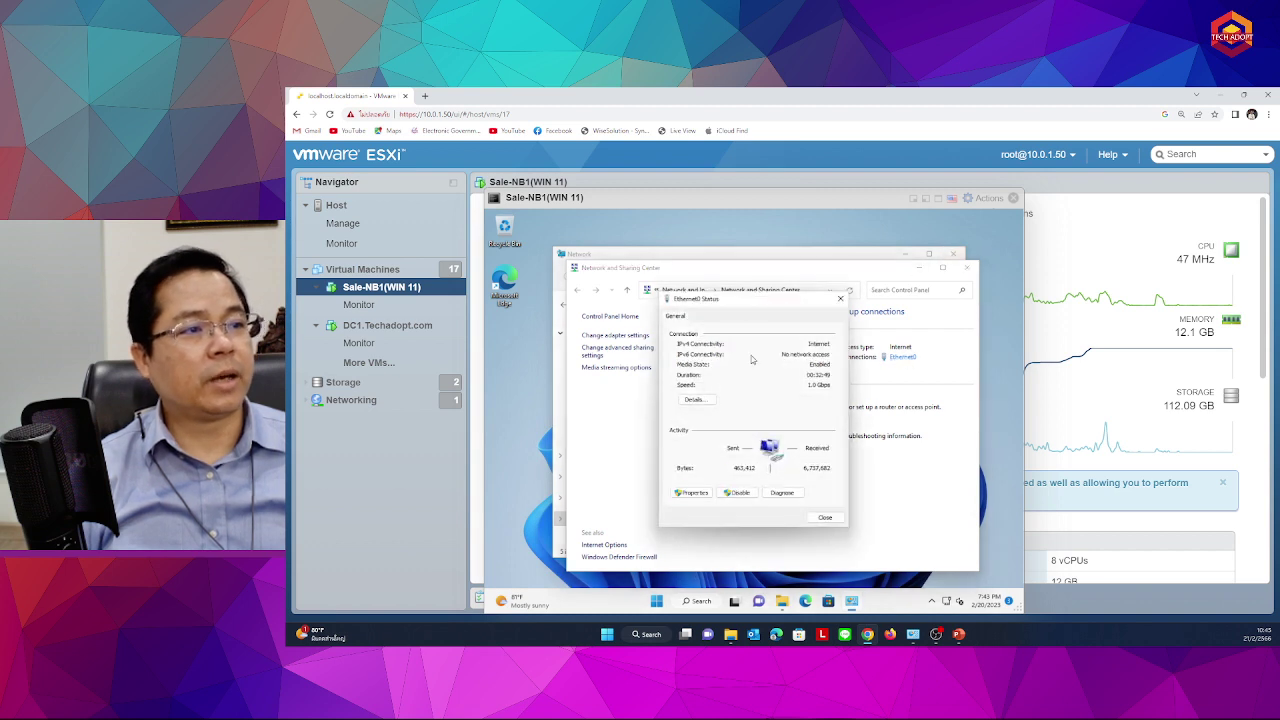
{"action": "left_click", "coordinate": [694, 399]}
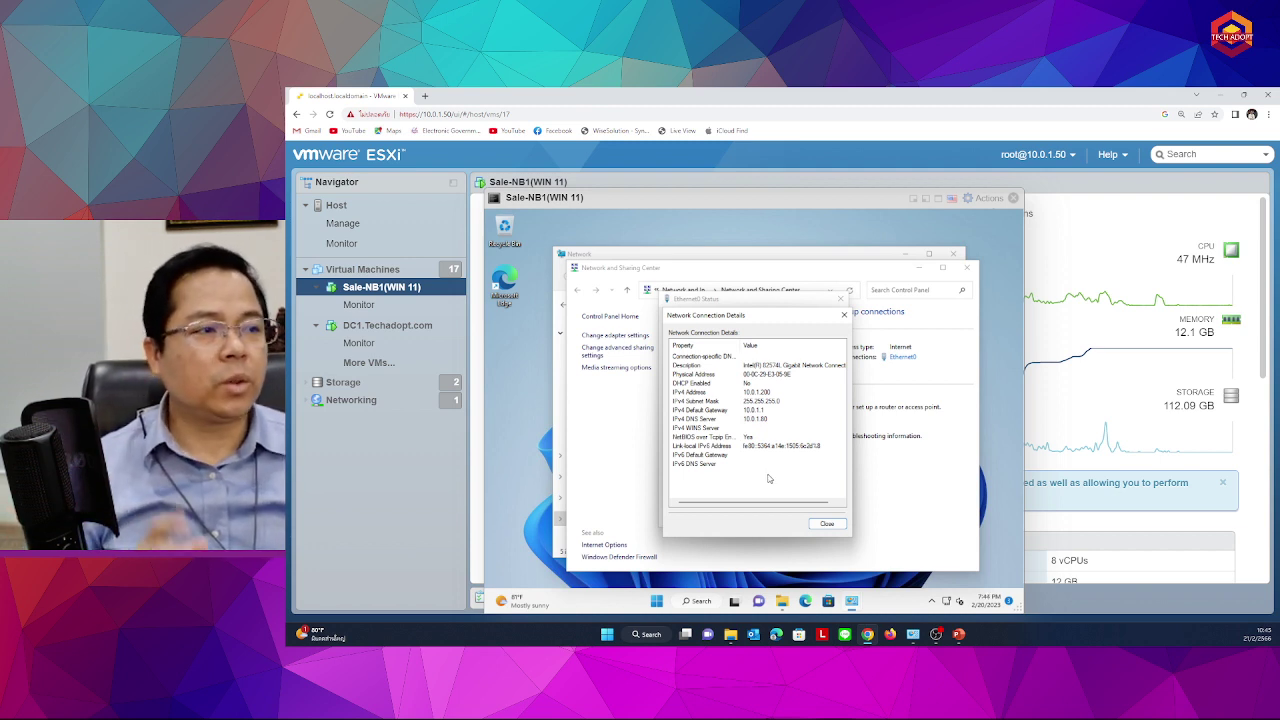
{"action": "left_click", "coordinate": [826, 524]}
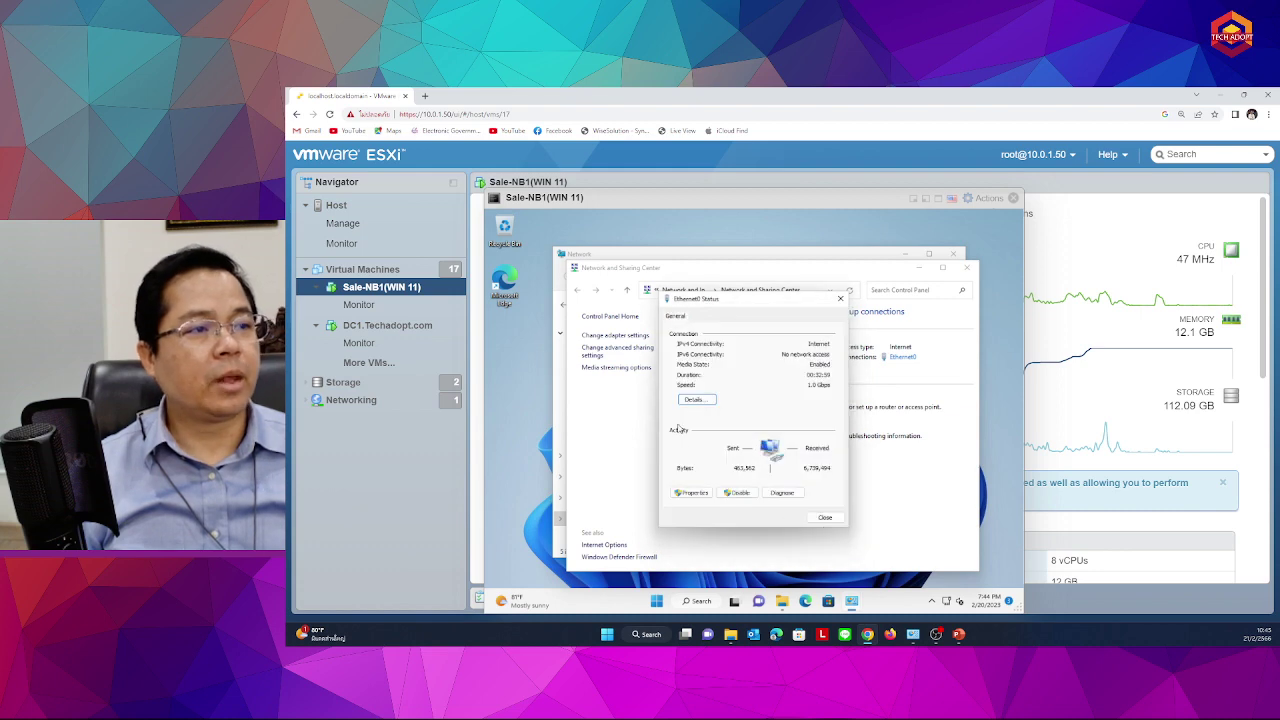
{"action": "left_click", "coordinate": [691, 492]}
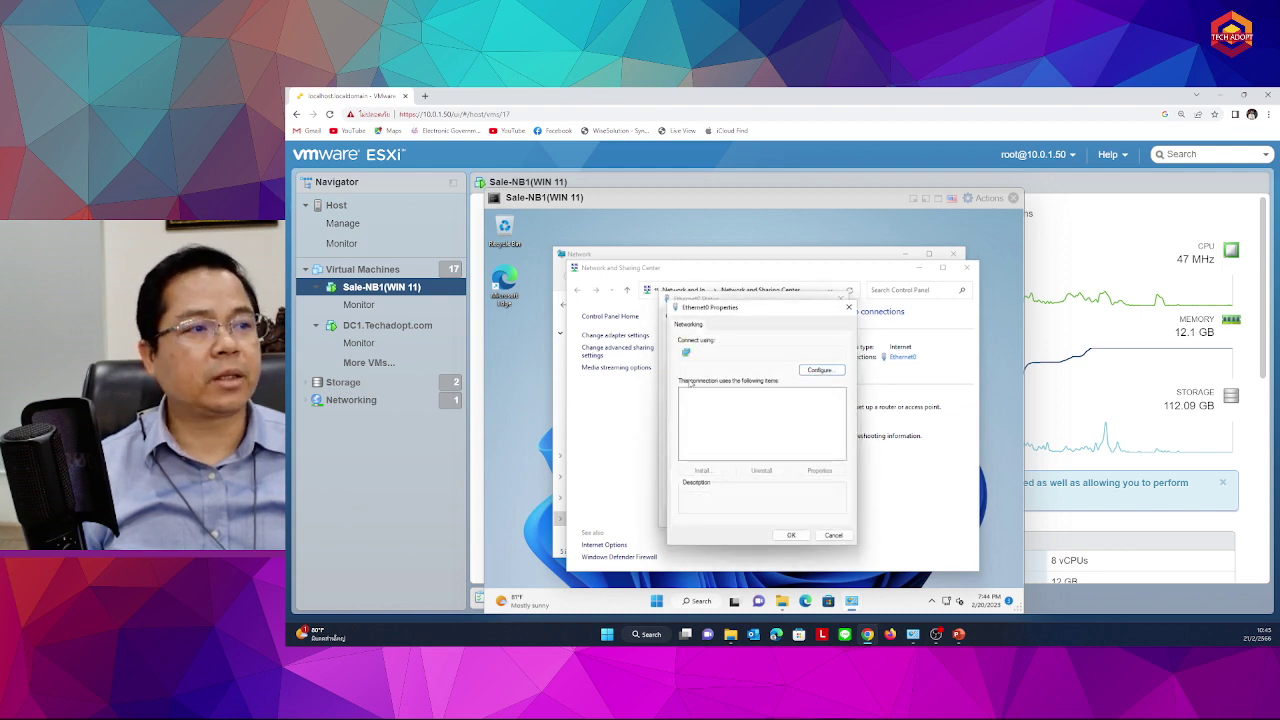
Set preferred DNS server 10.0.1.80 in Ethernet0's IPv4 settings, save, and close the adapter windows
{"action": "double_click", "coordinate": [734, 426]}
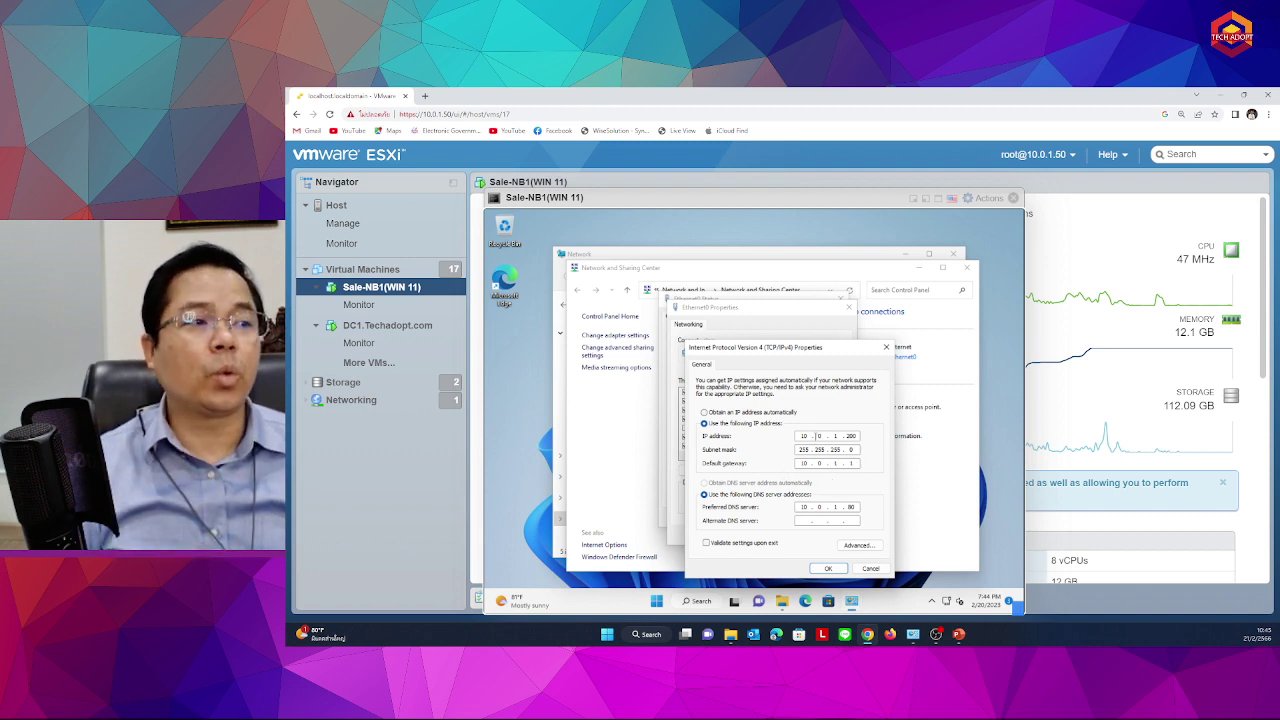
{"action": "left_click", "coordinate": [850, 507]}
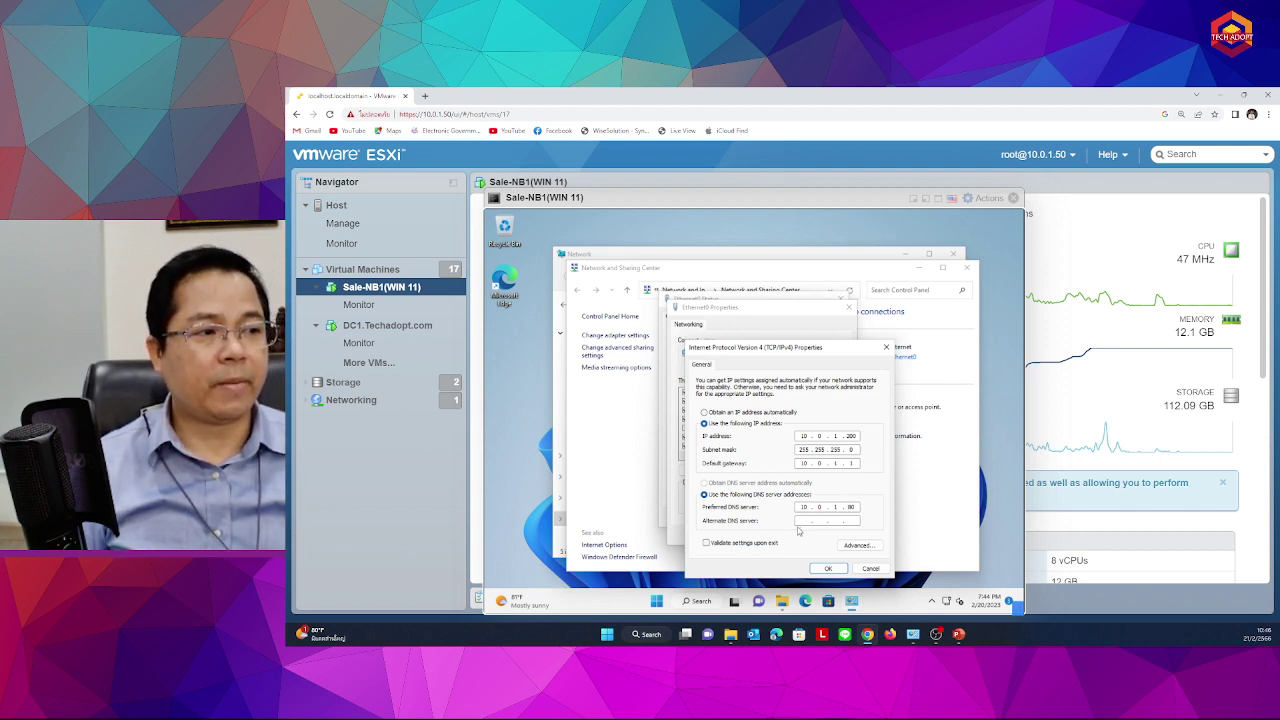
{"action": "left_click", "coordinate": [802, 520]}
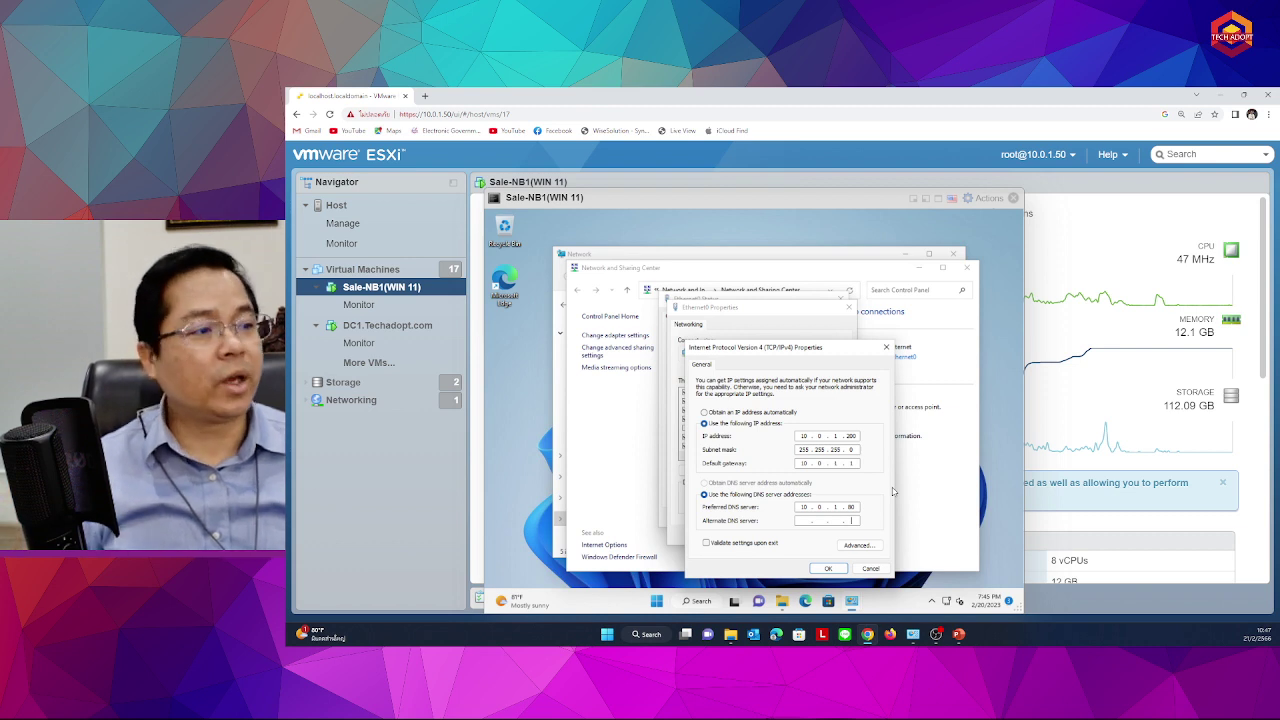
{"action": "left_click", "coordinate": [826, 569]}
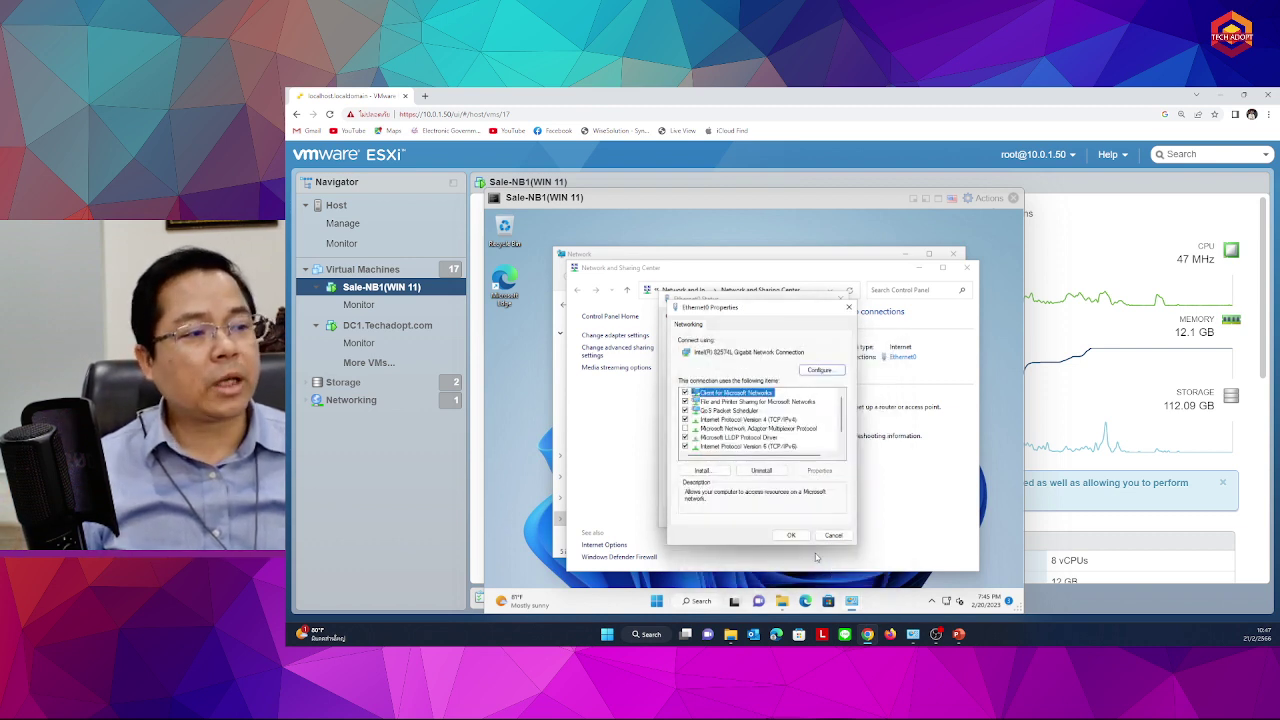
{"action": "left_click", "coordinate": [792, 539]}
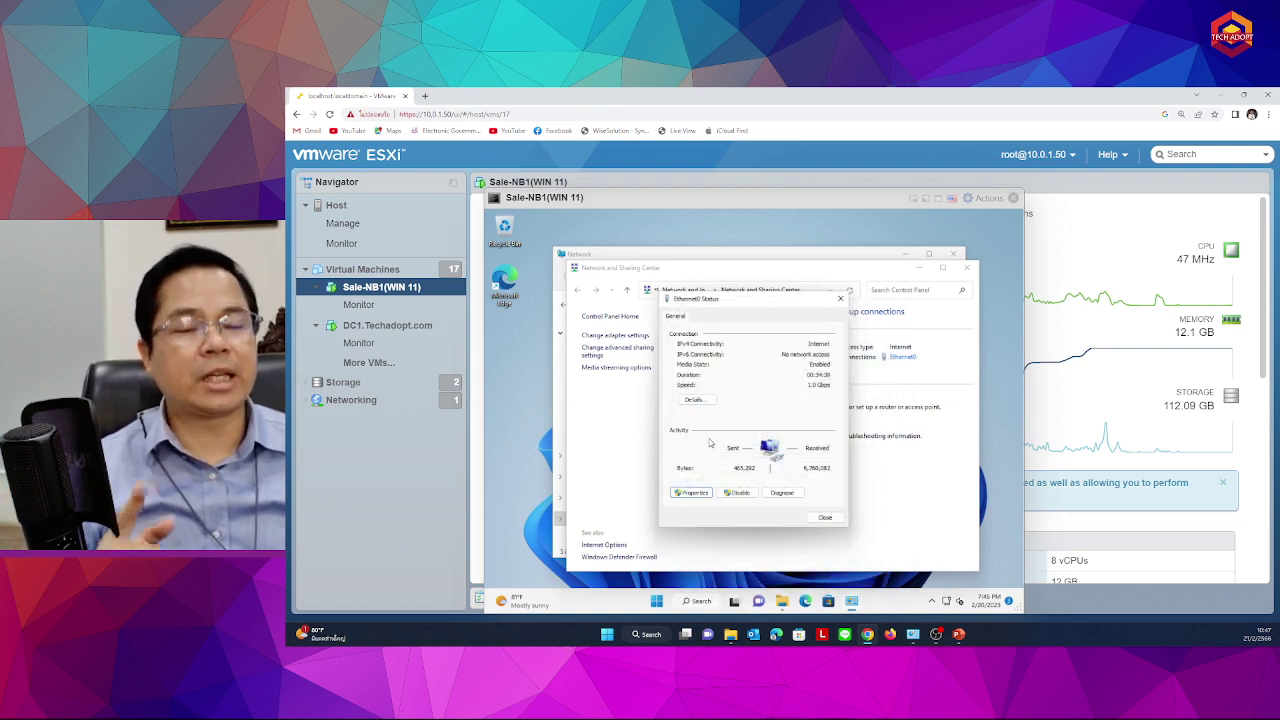
{"action": "left_click", "coordinate": [826, 519]}
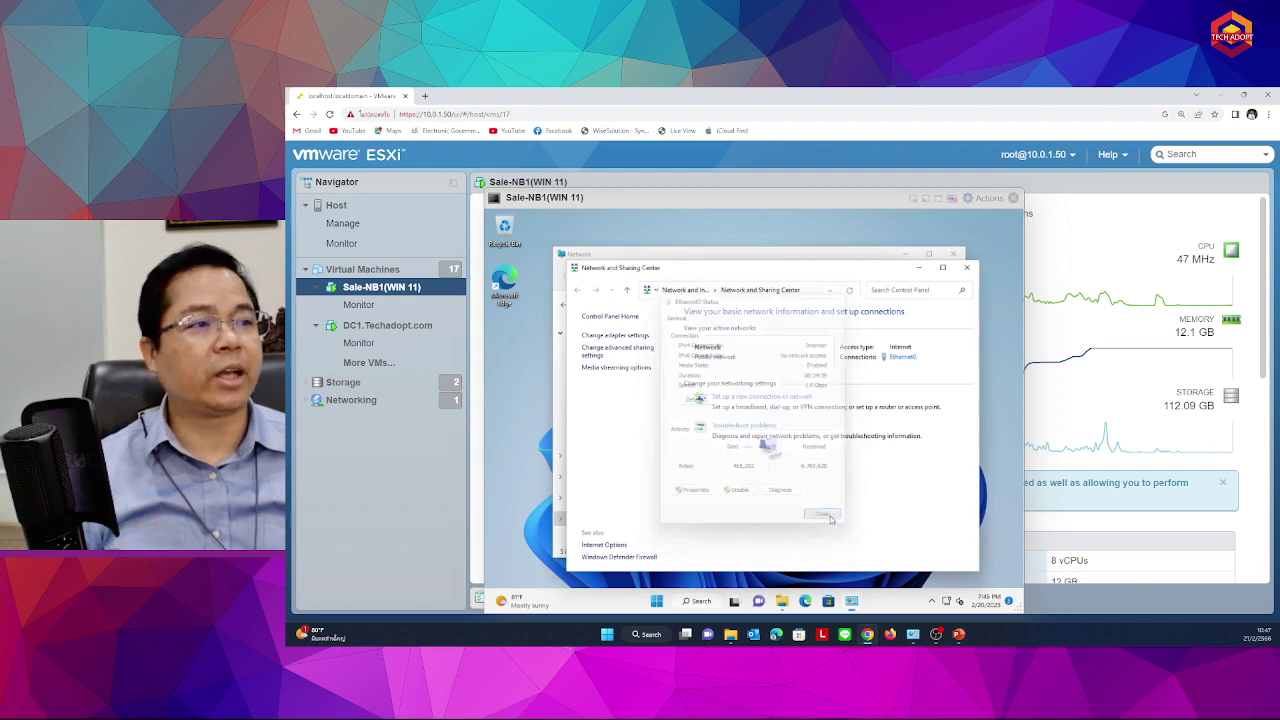
Close Network and Sharing Center and open This PC's Properties to show the About page
{"action": "left_click", "coordinate": [966, 267]}
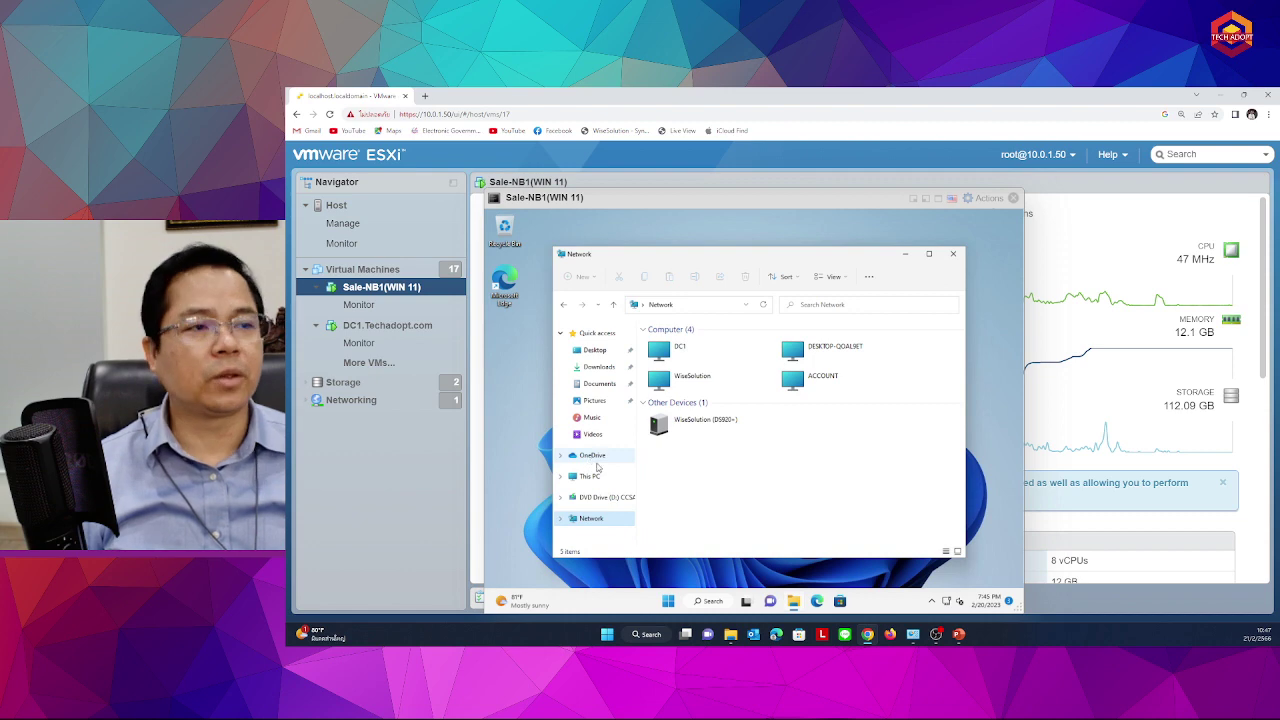
{"action": "left_click", "coordinate": [592, 476]}
{"action": "right_click", "coordinate": [592, 477]}
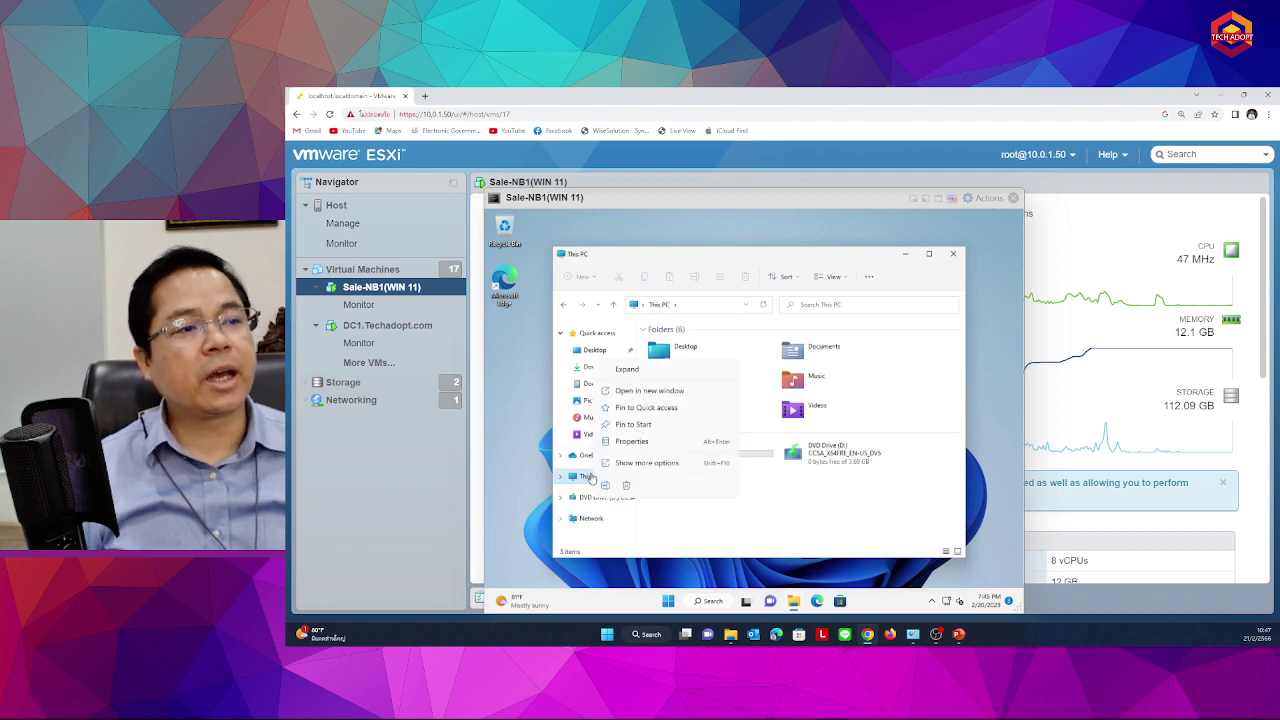
{"action": "left_click", "coordinate": [631, 441]}
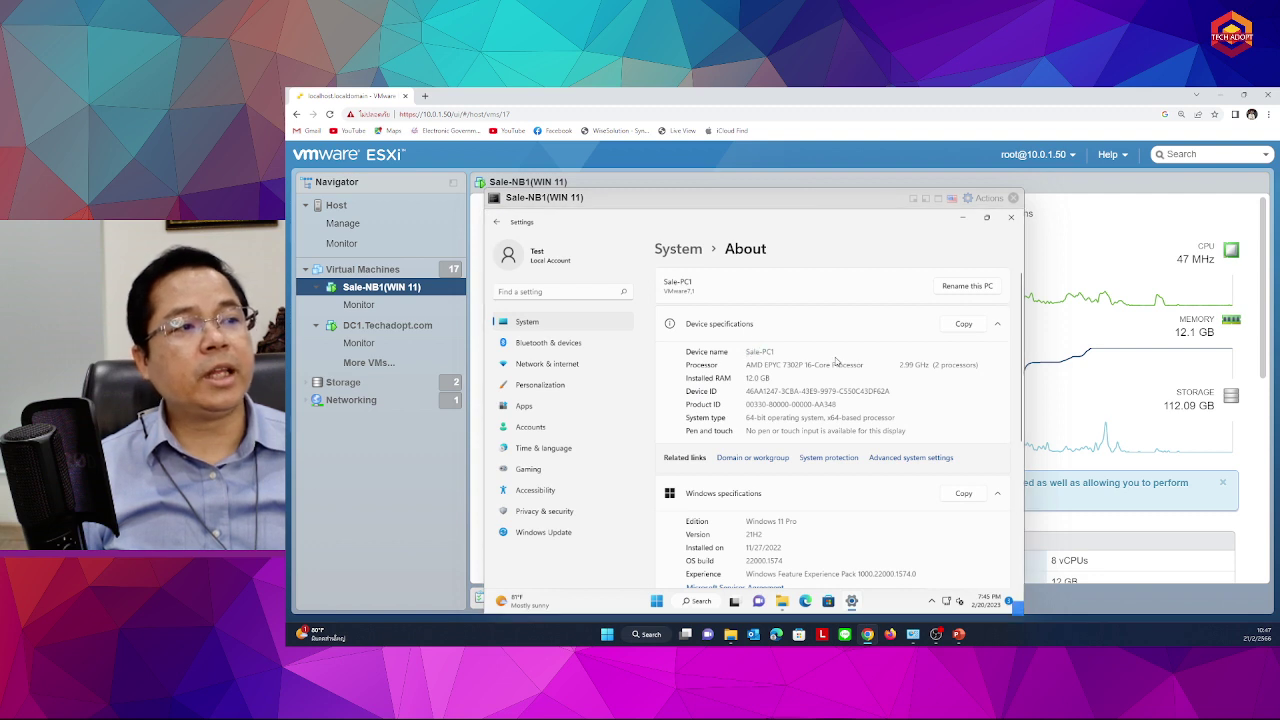
Highlight the device name Sale-PC1, then bring up the classic System Properties window
{"action": "left_click_drag", "start_coordinate": [780, 352], "coordinate": [742, 353]}
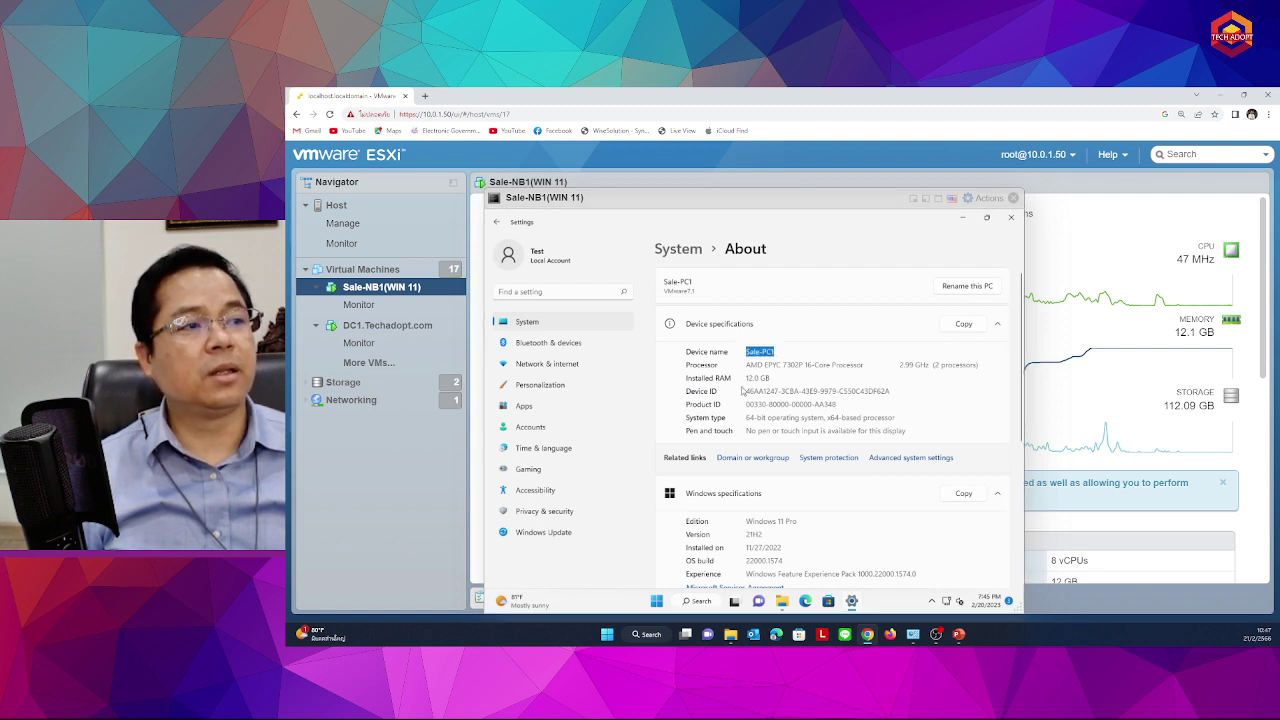
{"action": "left_click", "coordinate": [747, 368]}
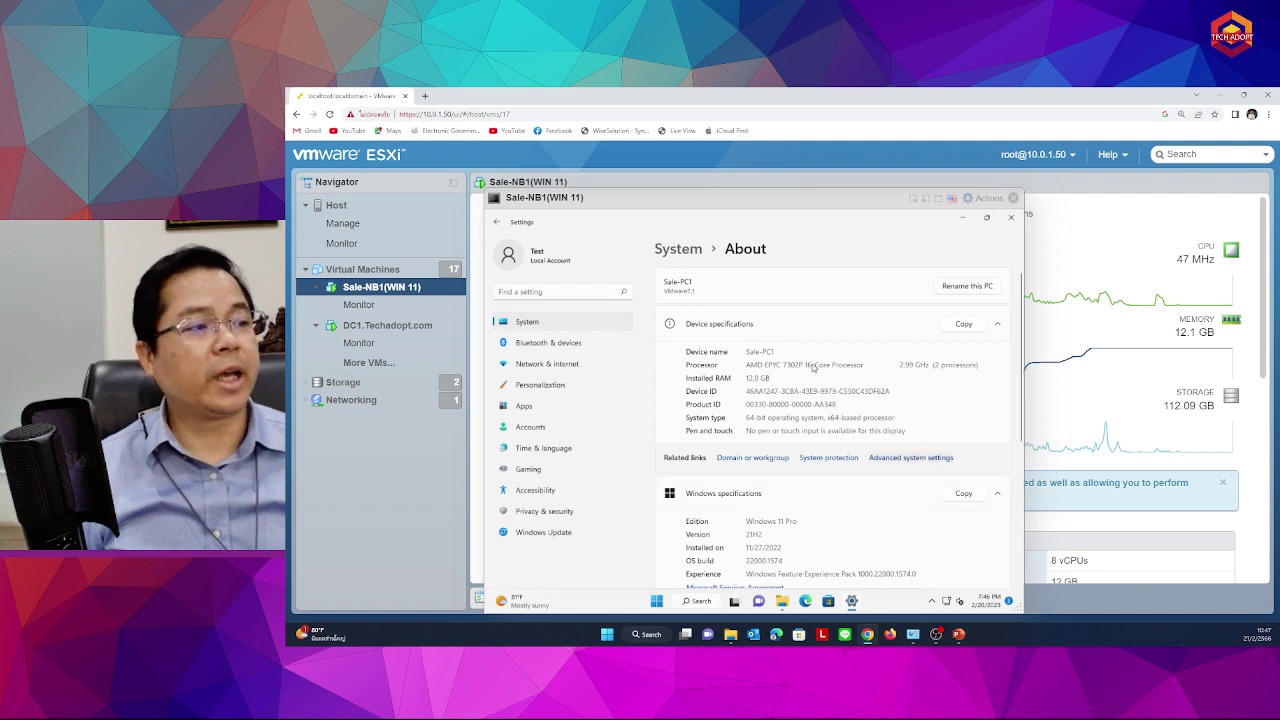
{"action": "left_click", "coordinate": [911, 457]}
In Computer Name/Domain Changes, choose Domain membership and enter the domain name 'techadop'
{"action": "left_click", "coordinate": [584, 304]}
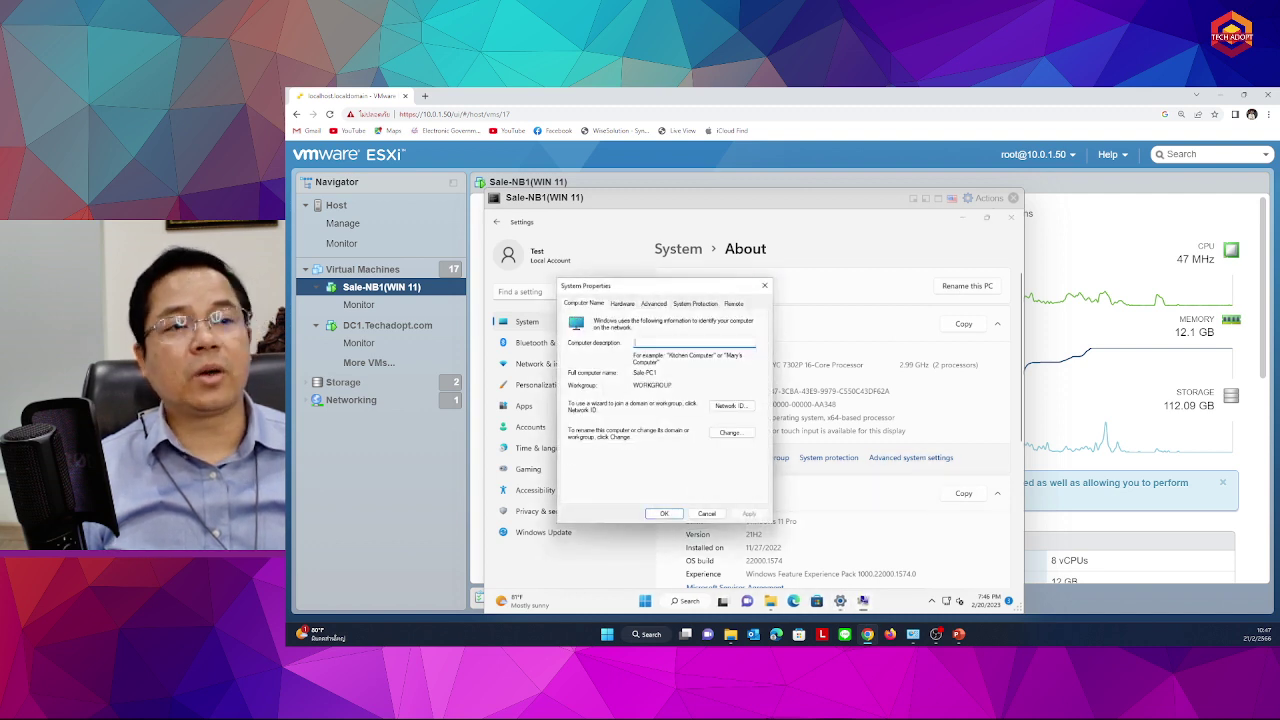
{"action": "left_click_drag", "start_coordinate": [665, 297], "coordinate": [766, 313]}
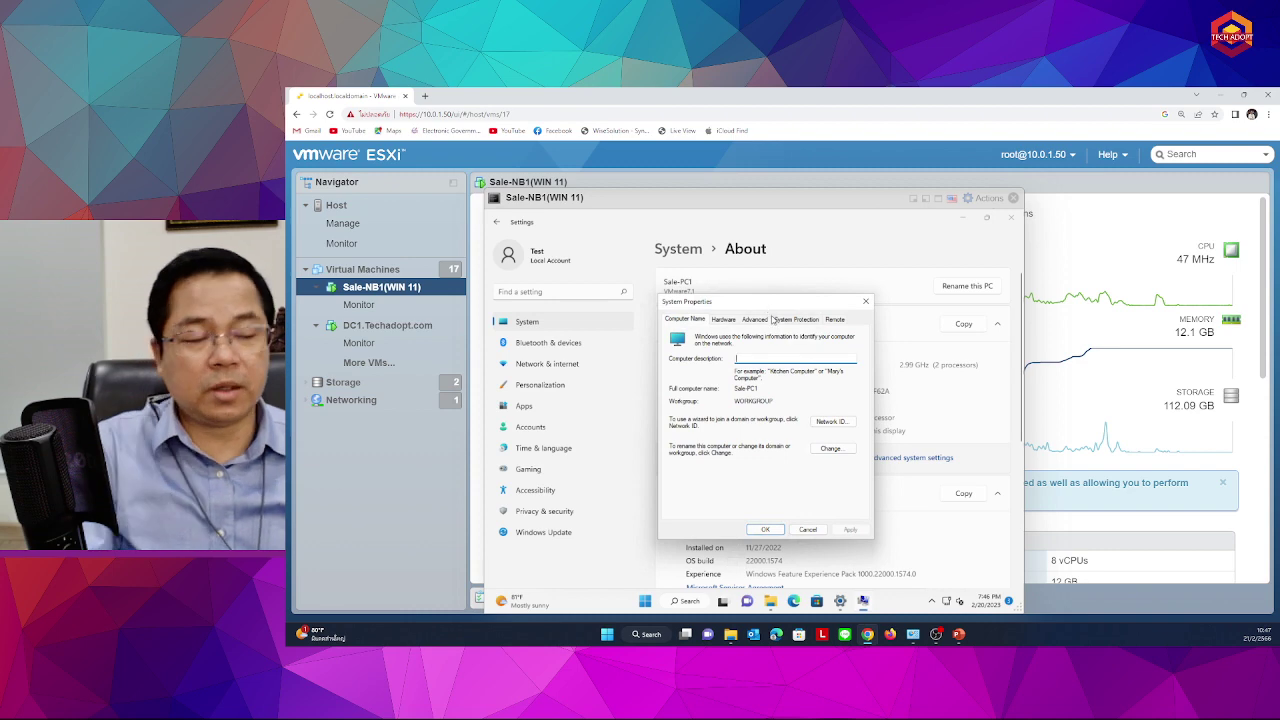
{"action": "key", "text": "ctrl+plus"}
{"action": "key", "text": "ctrl+plus"}
{"action": "key", "text": "ctrl+plus"}
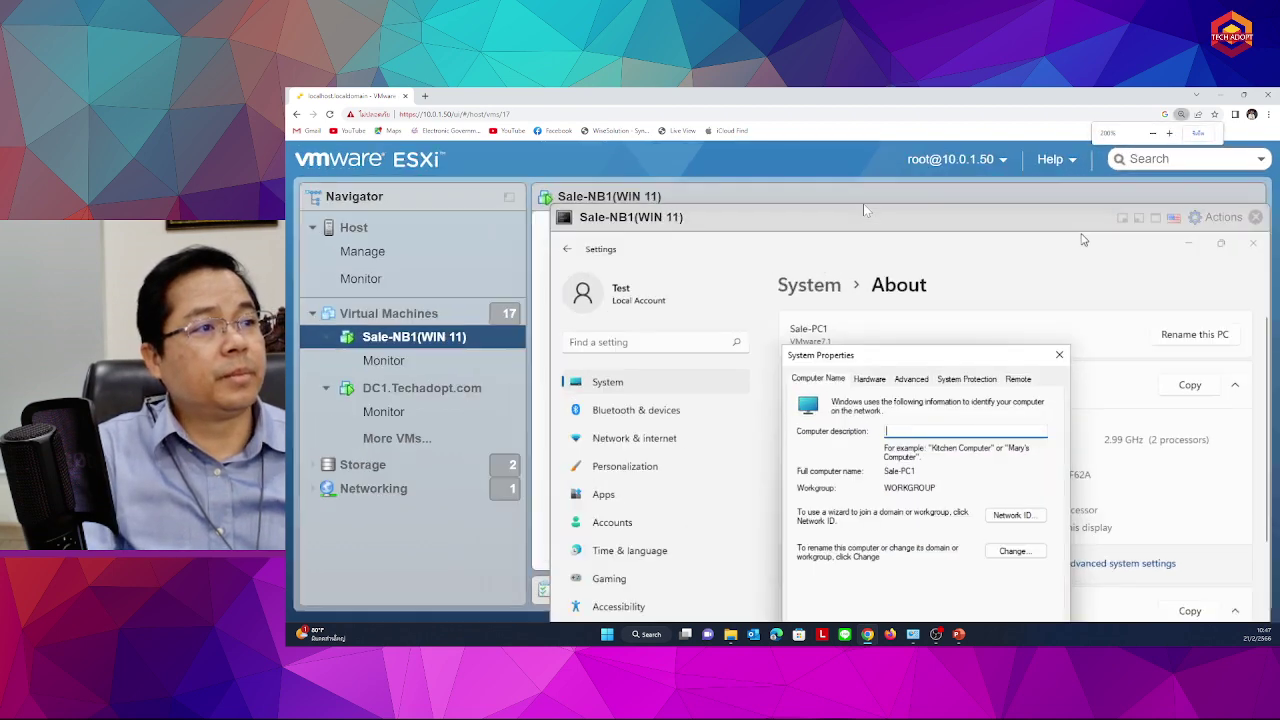
{"action": "left_click_drag", "start_coordinate": [884, 365], "coordinate": [799, 268]}
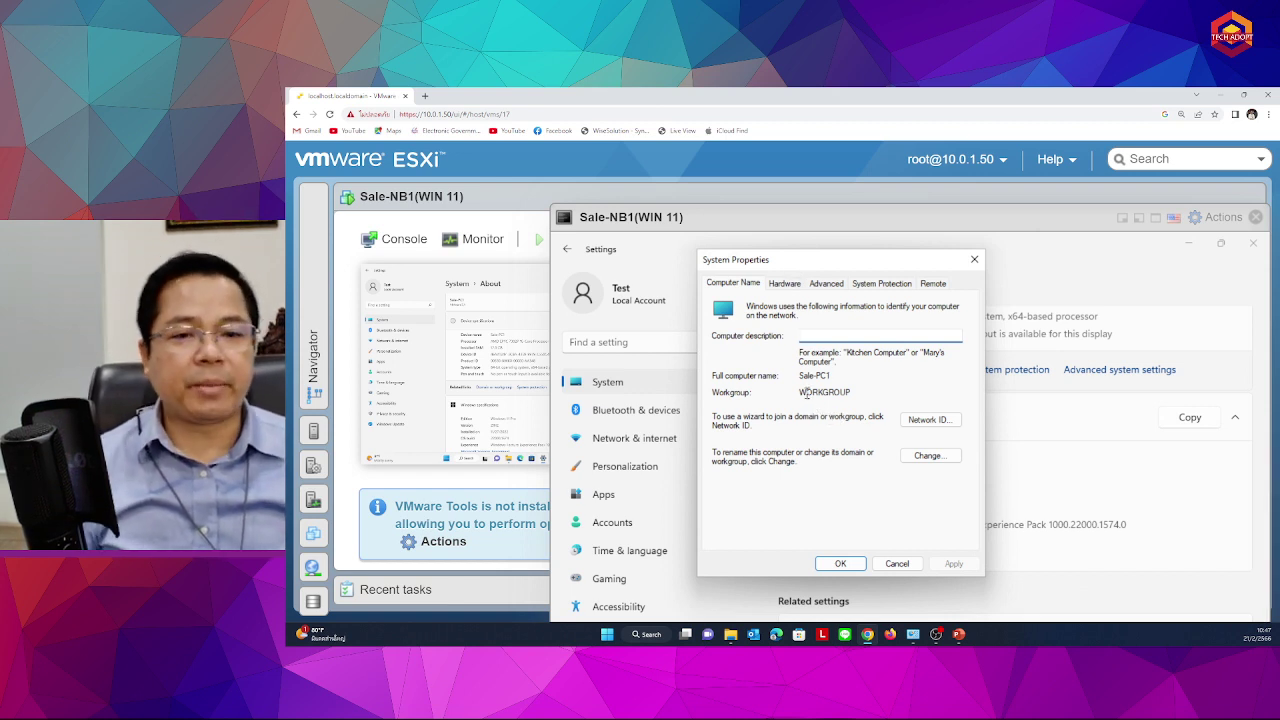
{"action": "left_click", "coordinate": [926, 458]}
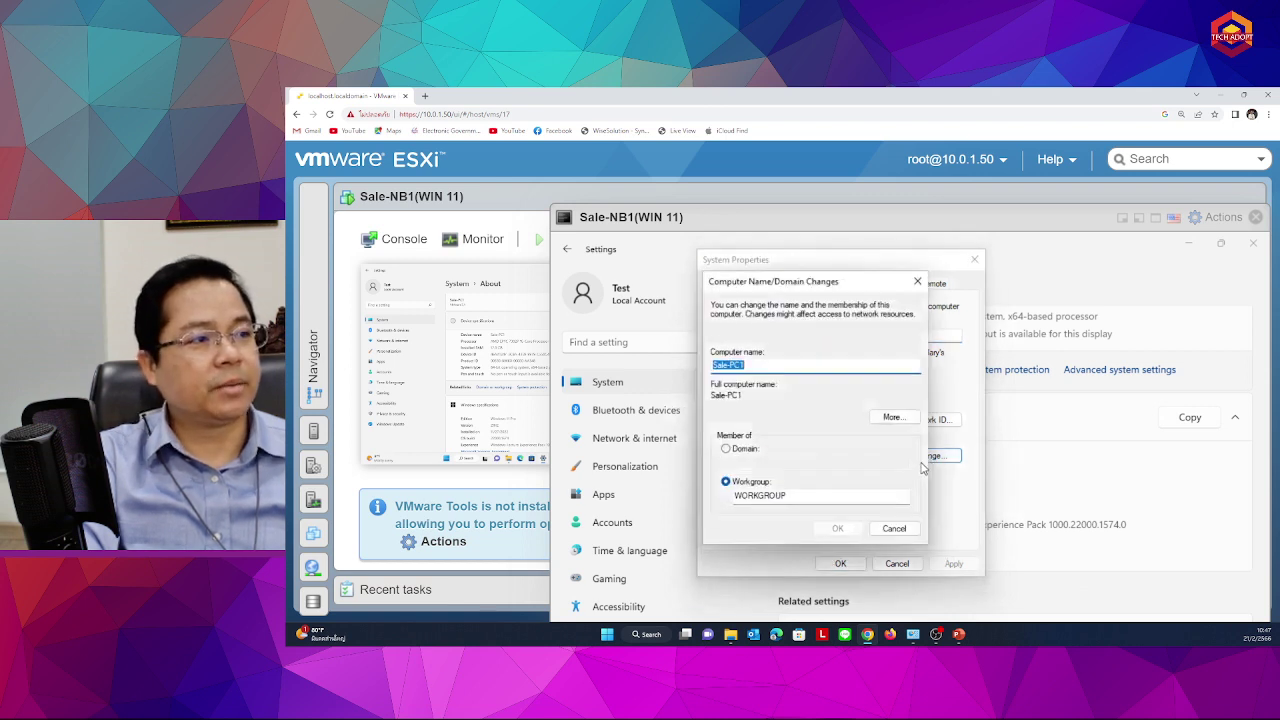
{"action": "left_click", "coordinate": [738, 452]}
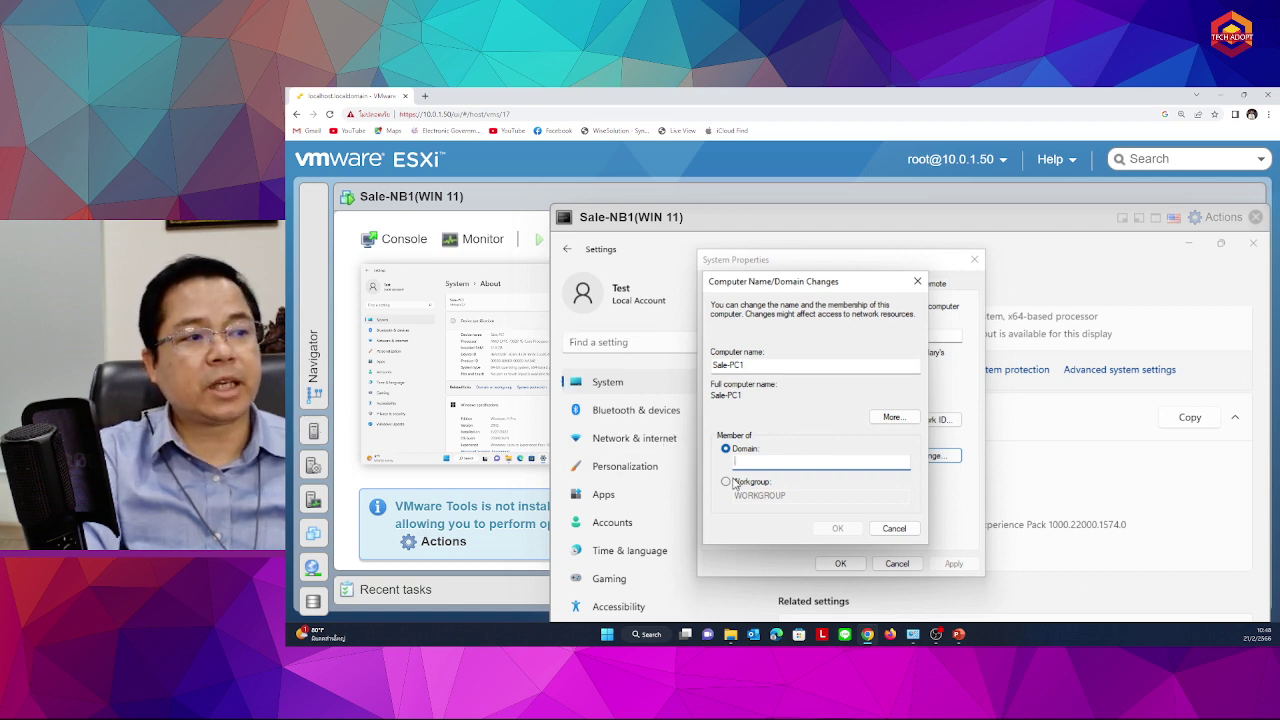
{"action": "type", "text": "te"}
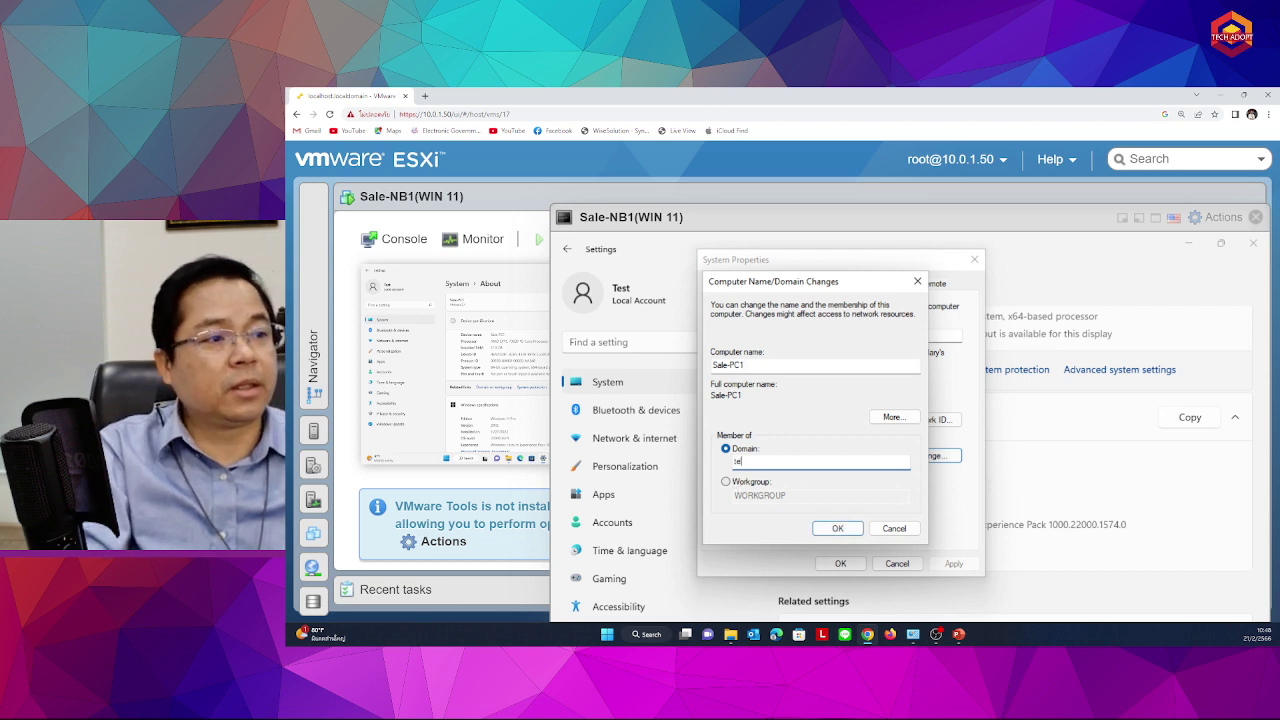
{"action": "type", "text": "chad"}
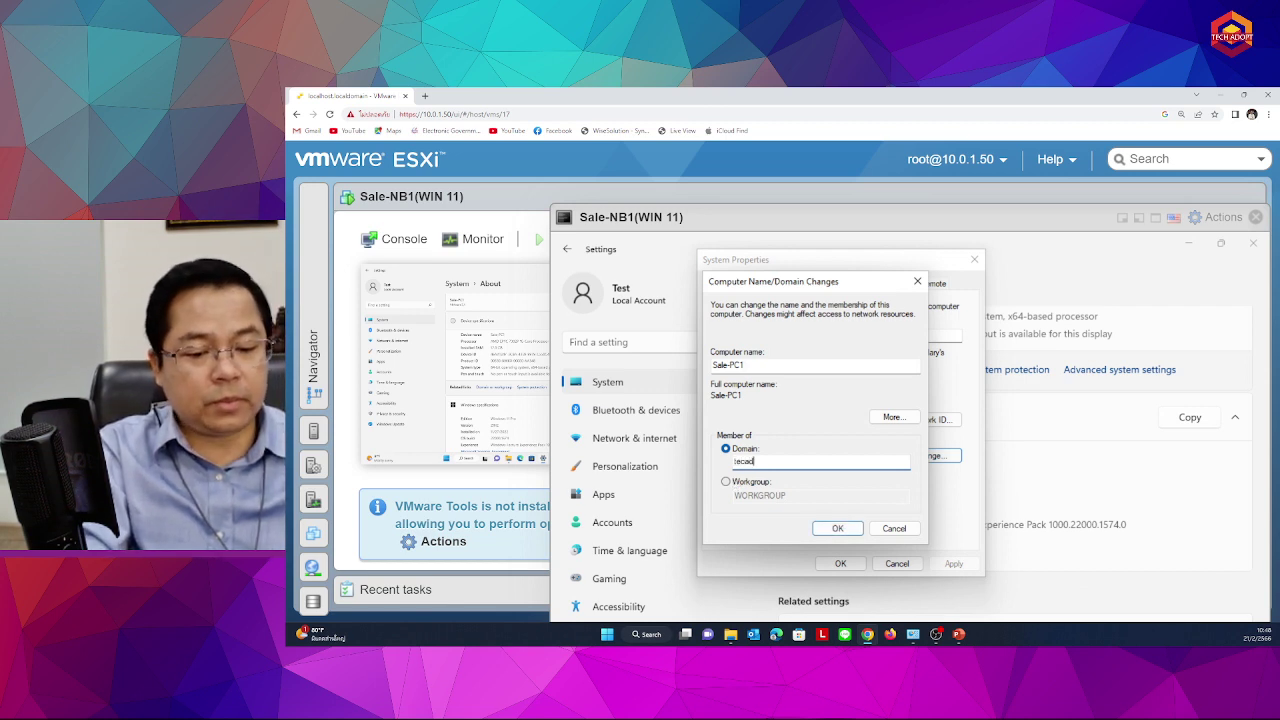
{"action": "type", "text": "opt"}
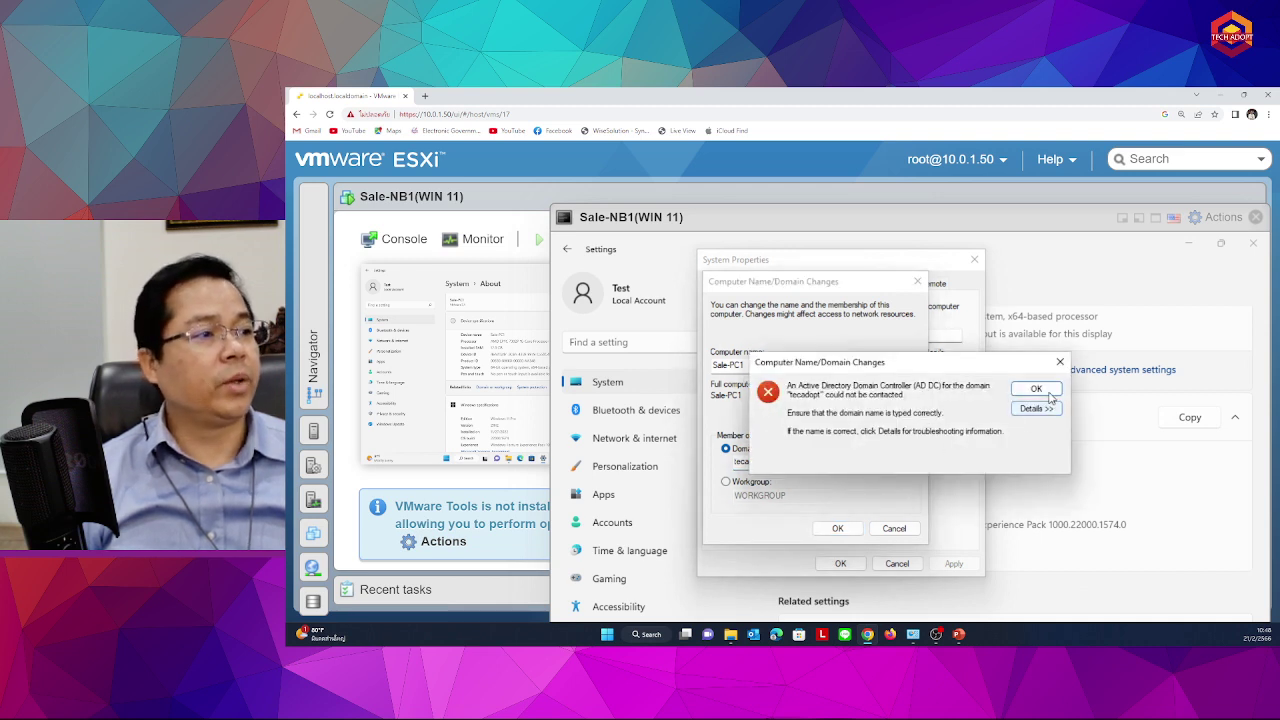
Dismiss the domain-not-contacted error and resubmit the domain as techadopt to get the credentials prompt
{"action": "left_click", "coordinate": [1036, 390]}
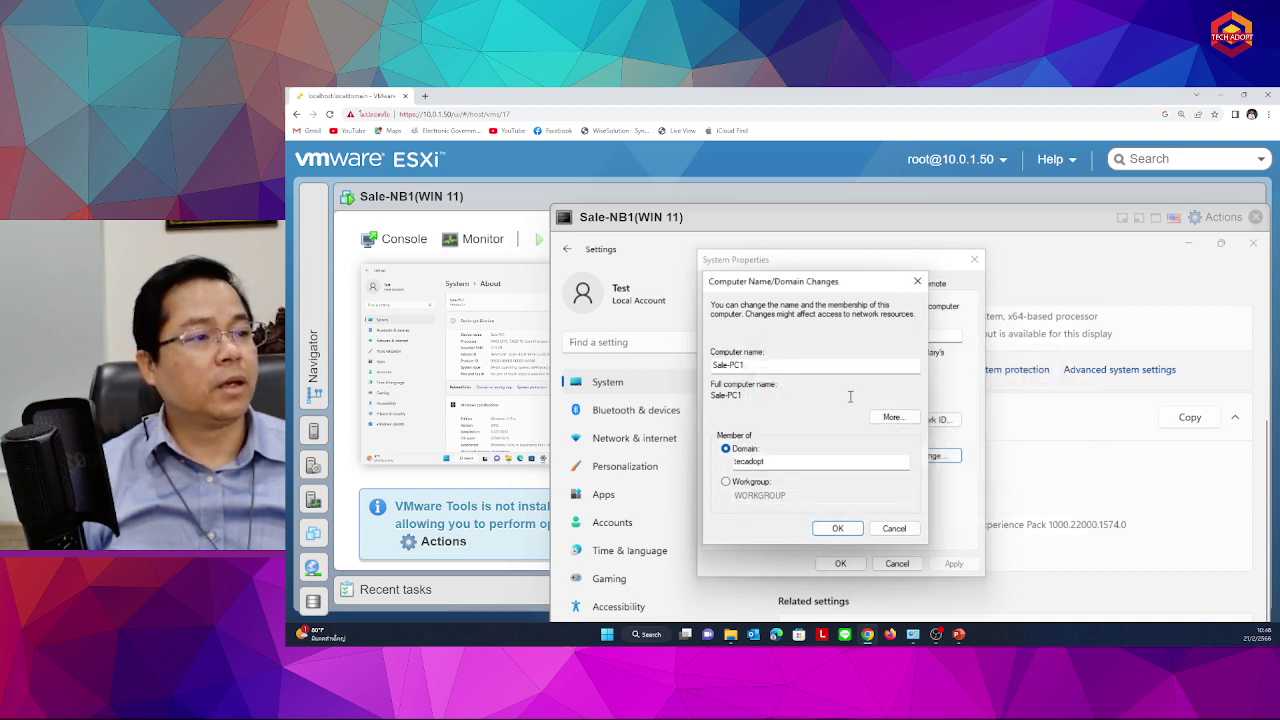
{"action": "left_click", "coordinate": [784, 467]}
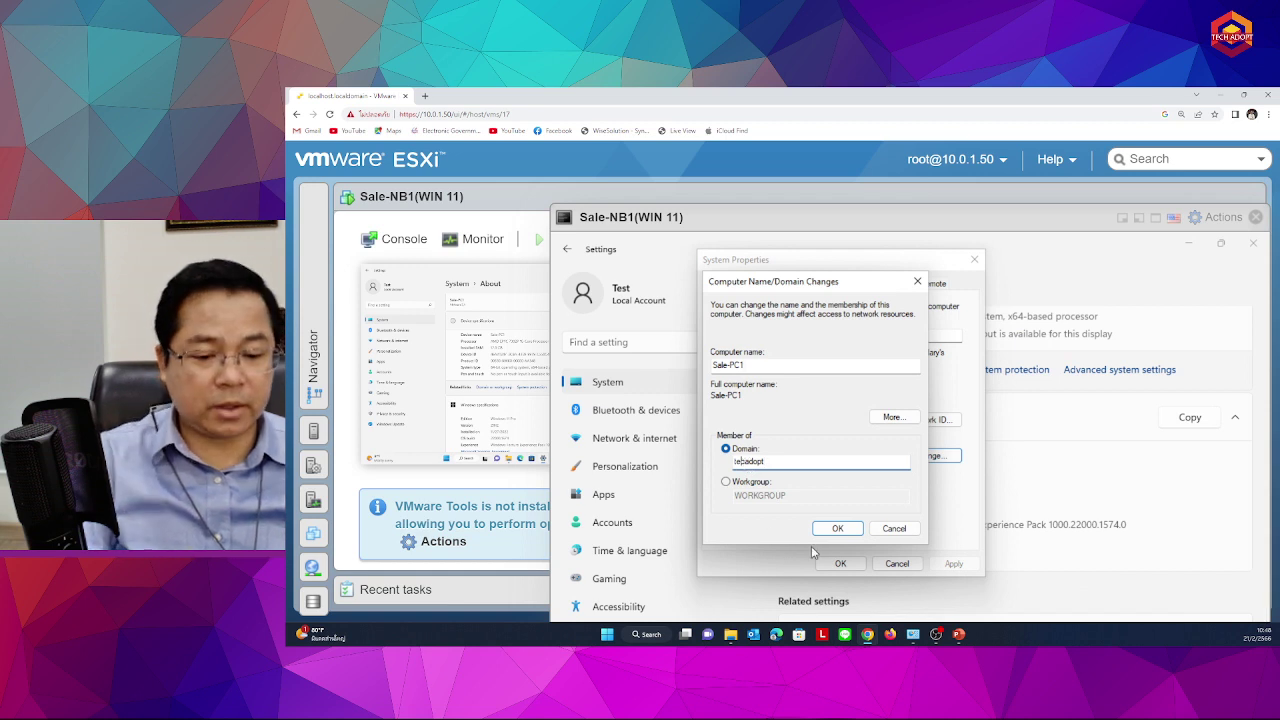
{"action": "left_click", "coordinate": [786, 462]}
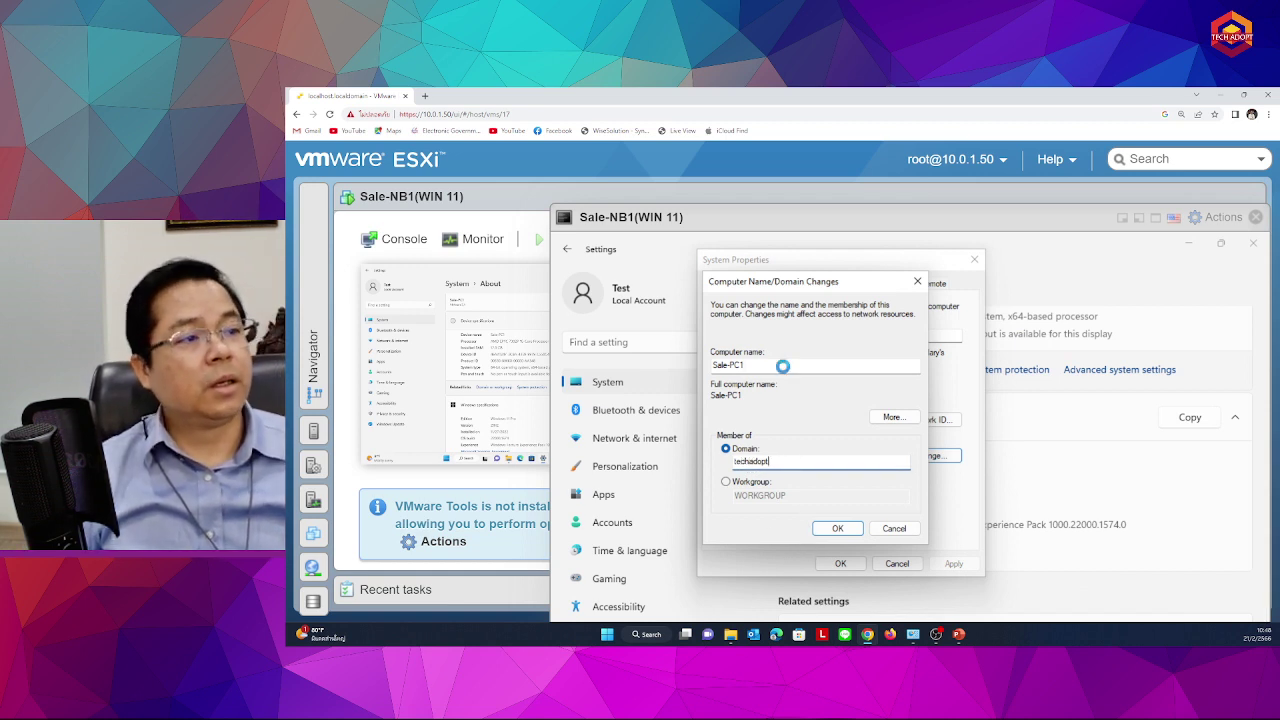
{"action": "key", "text": "Return"}
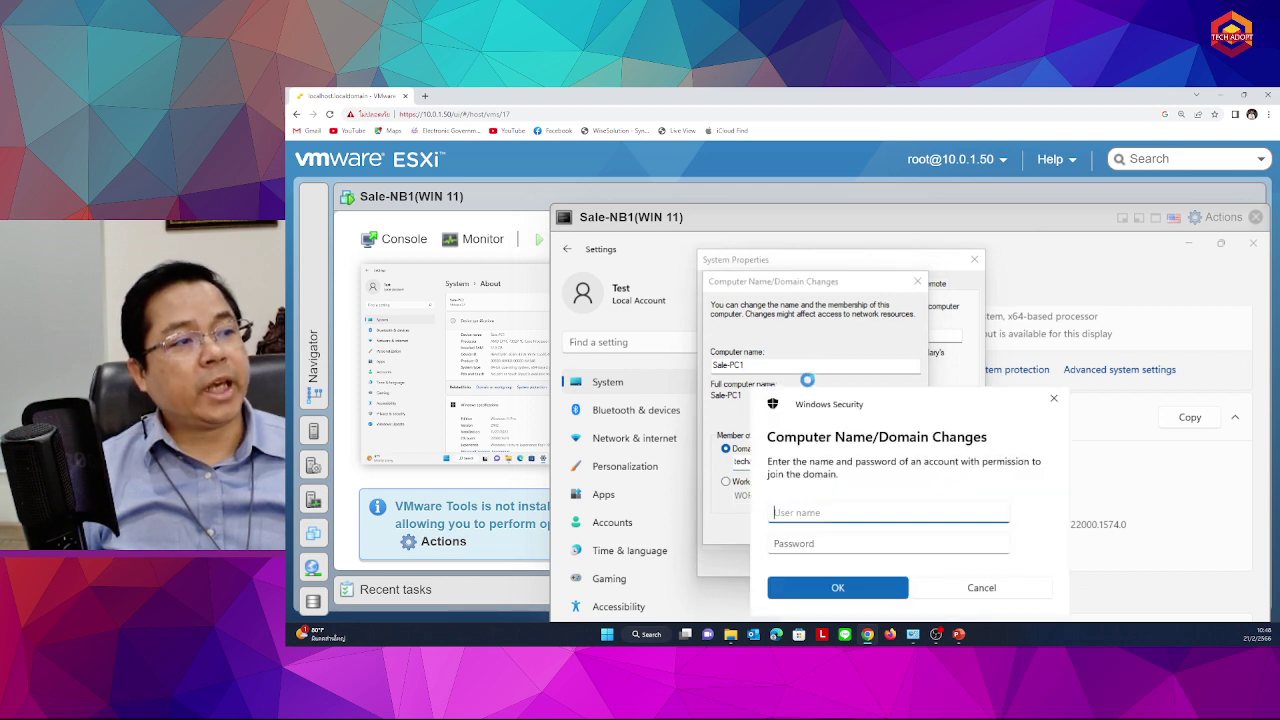
{"action": "left_click_drag", "start_coordinate": [818, 407], "coordinate": [802, 305]}
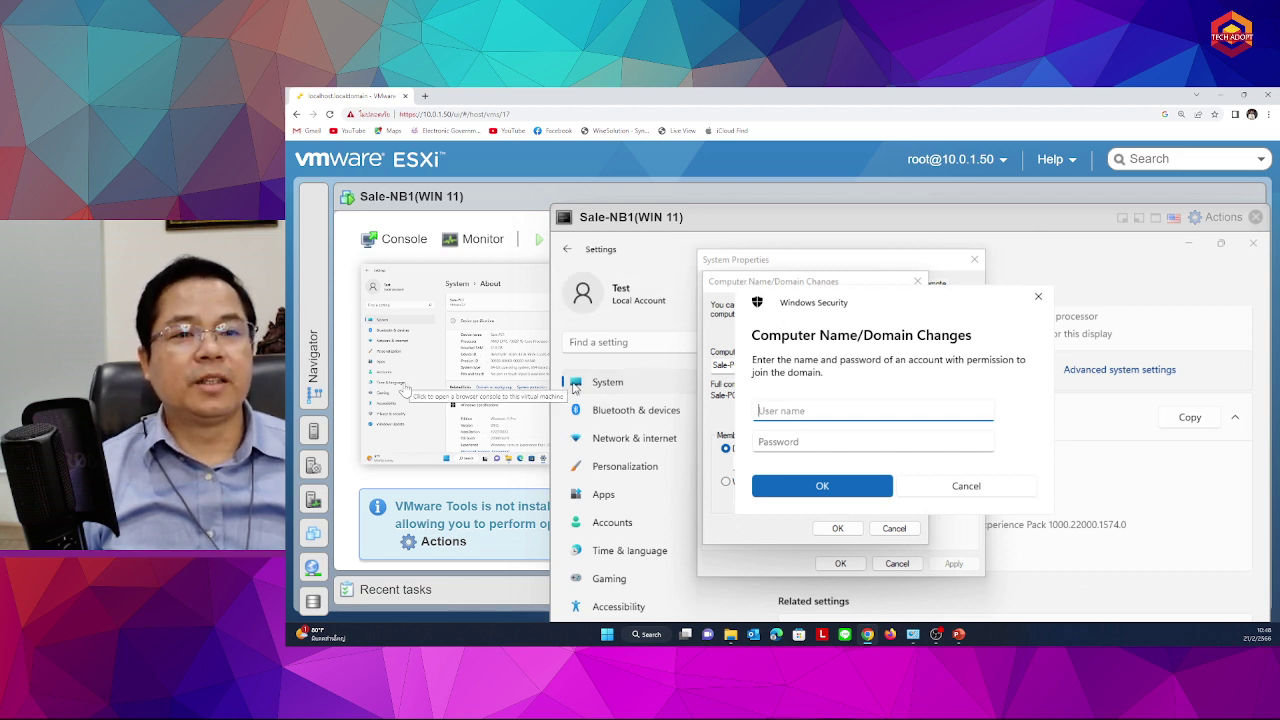
{"action": "mouse_move", "coordinate": [318, 362]}
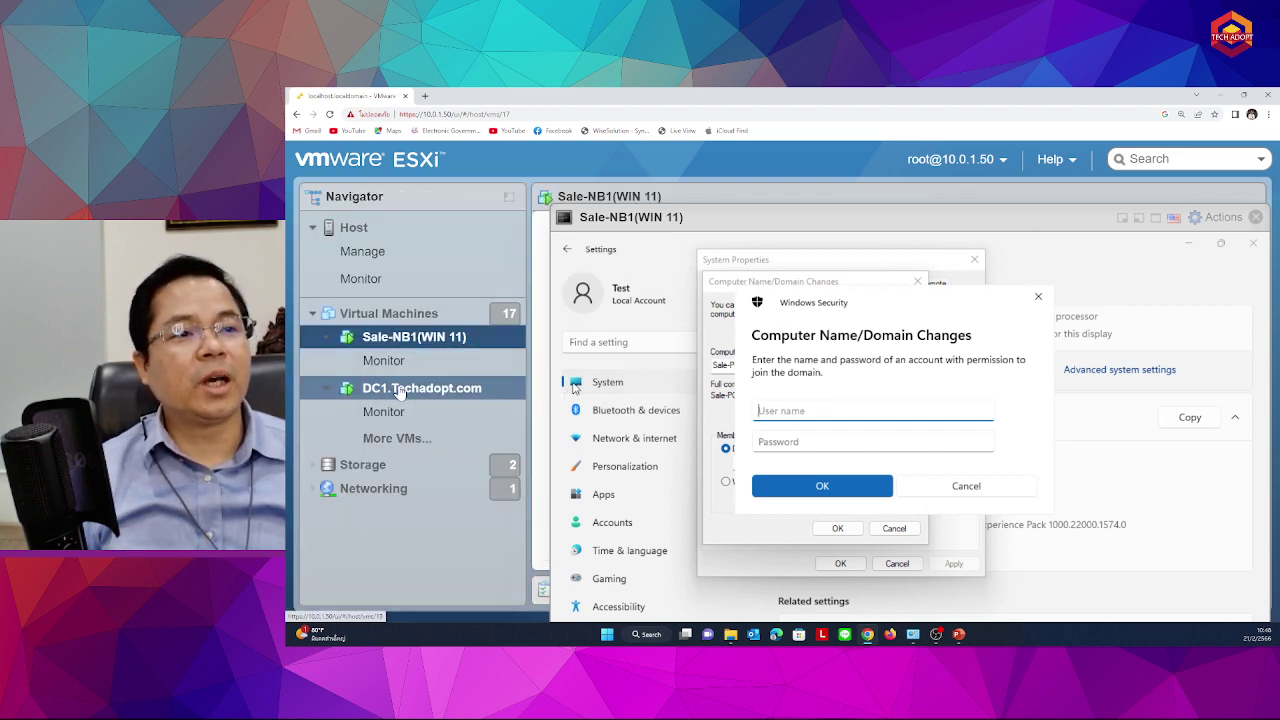
{"action": "left_click", "coordinate": [410, 390]}
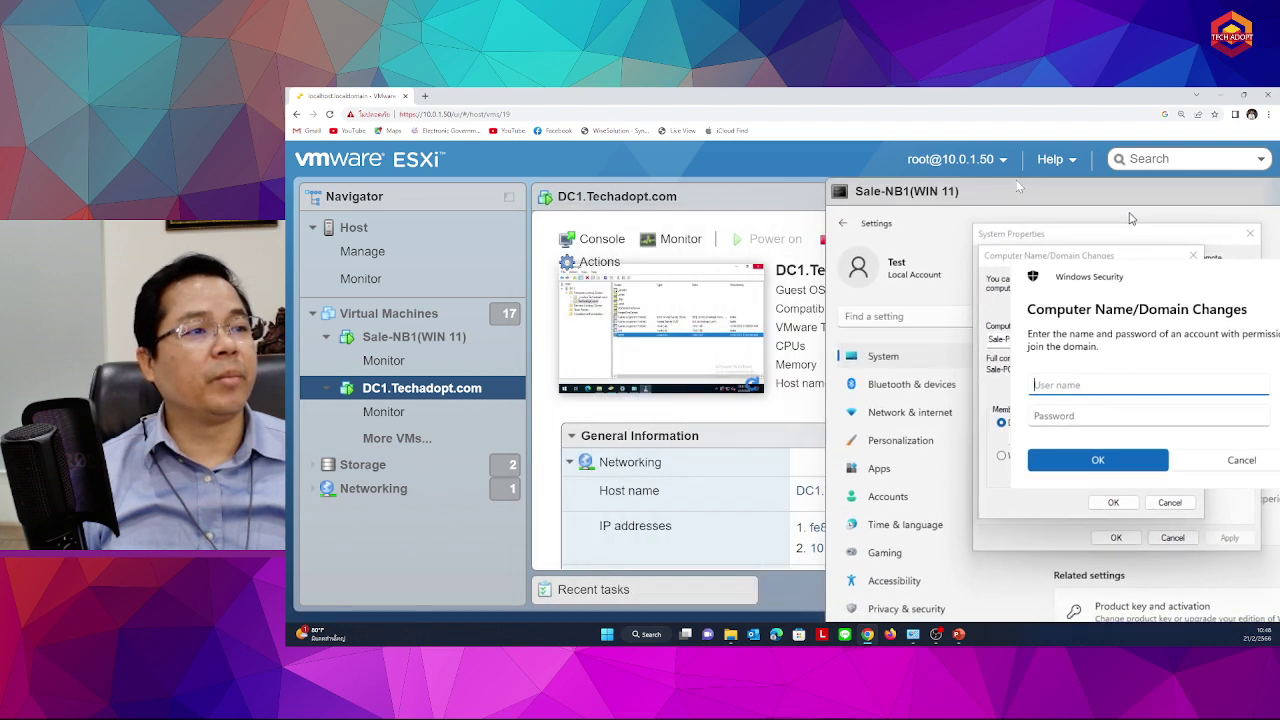
{"action": "left_click", "coordinate": [680, 320]}
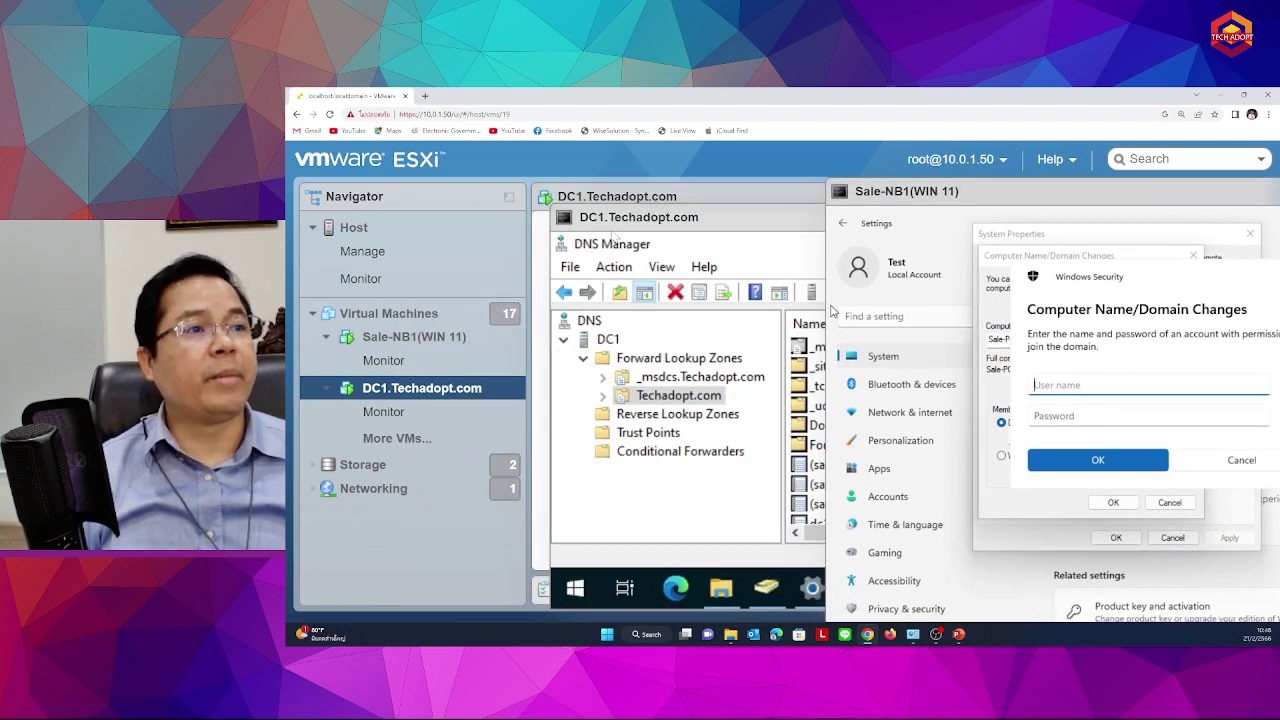
{"action": "left_click_drag", "start_coordinate": [656, 220], "coordinate": [535, 205]}
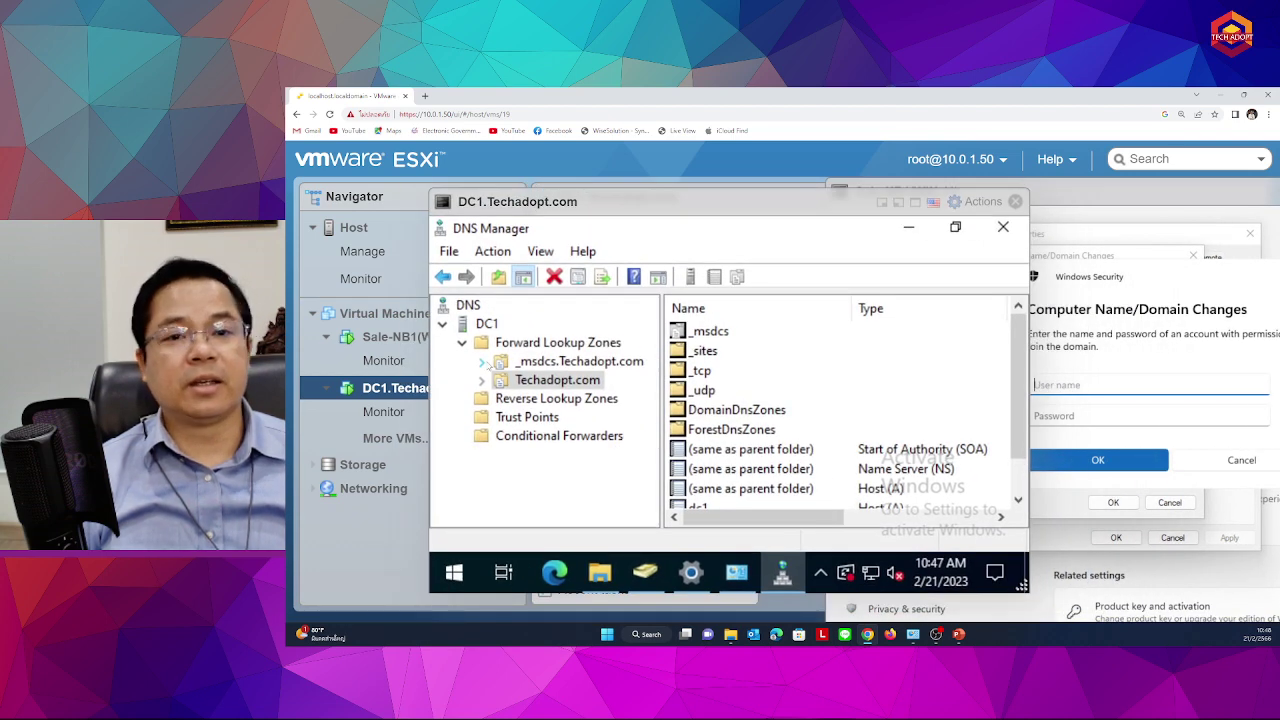
{"action": "left_click", "coordinate": [1015, 201]}
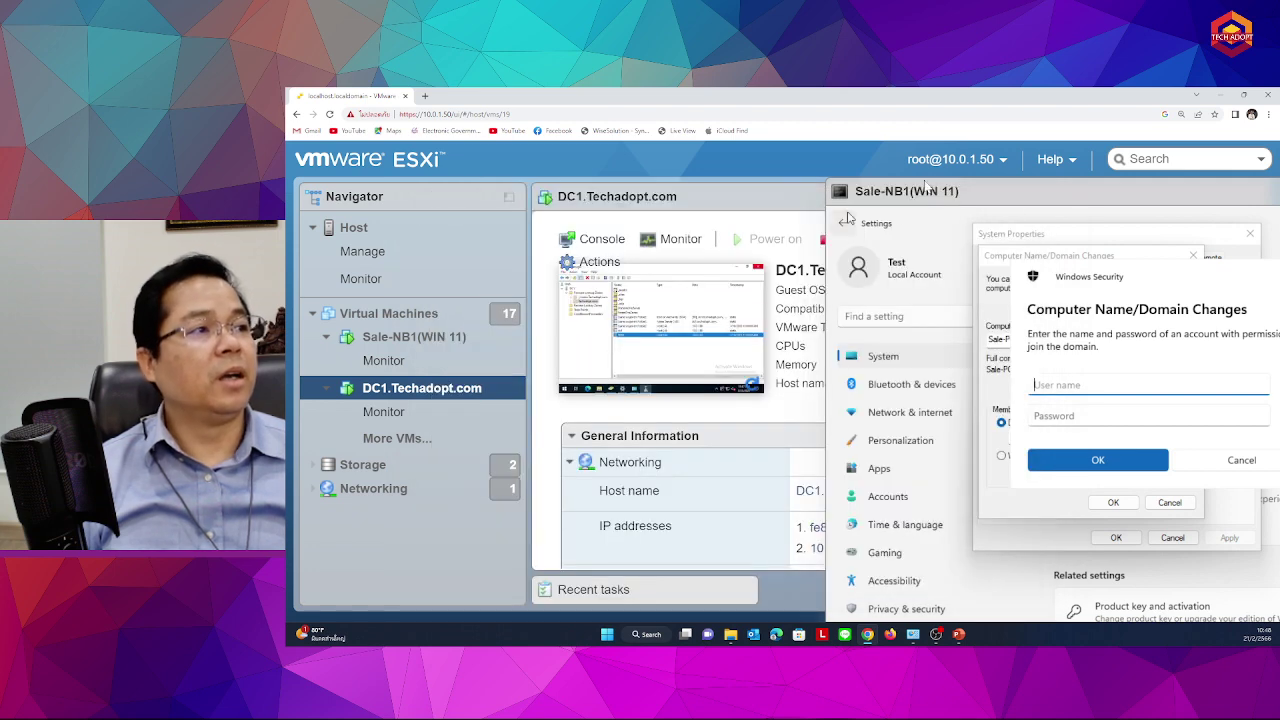
{"action": "left_click_drag", "start_coordinate": [930, 187], "coordinate": [664, 187]}
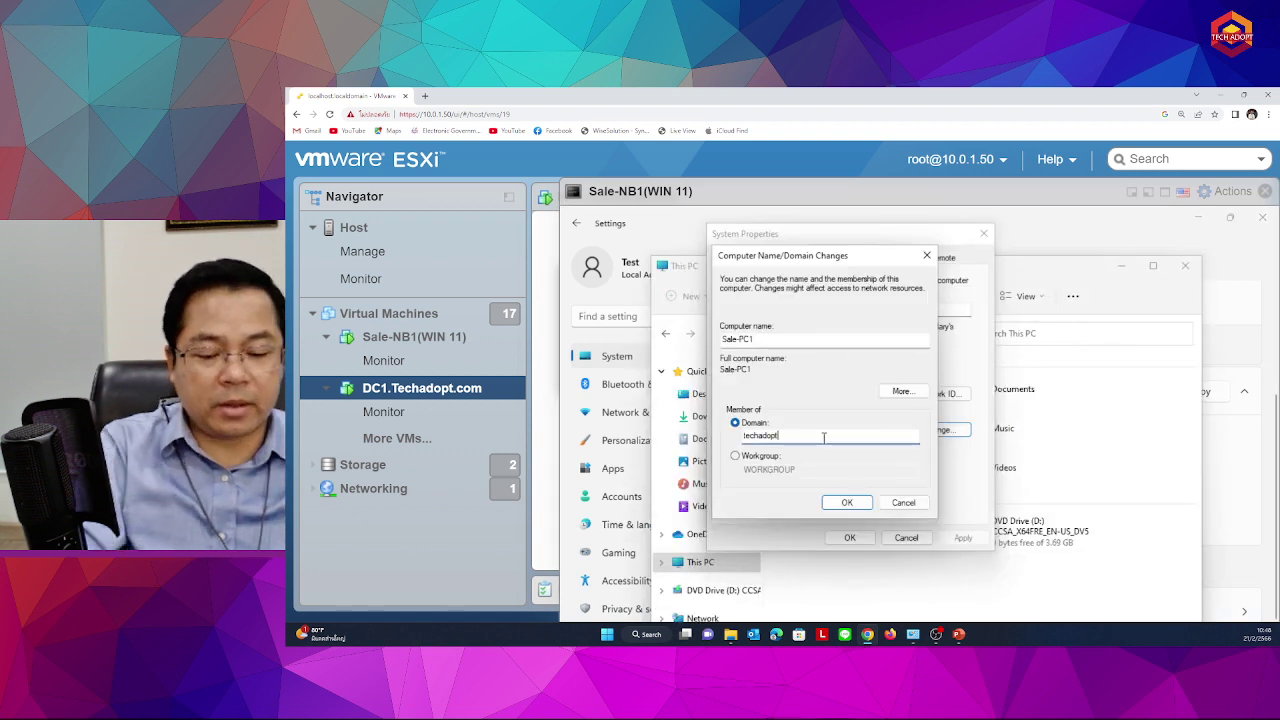
Submit the domain techadopt.com and authenticate as administrator with the domain admin password
{"action": "type", "text": ".com"}
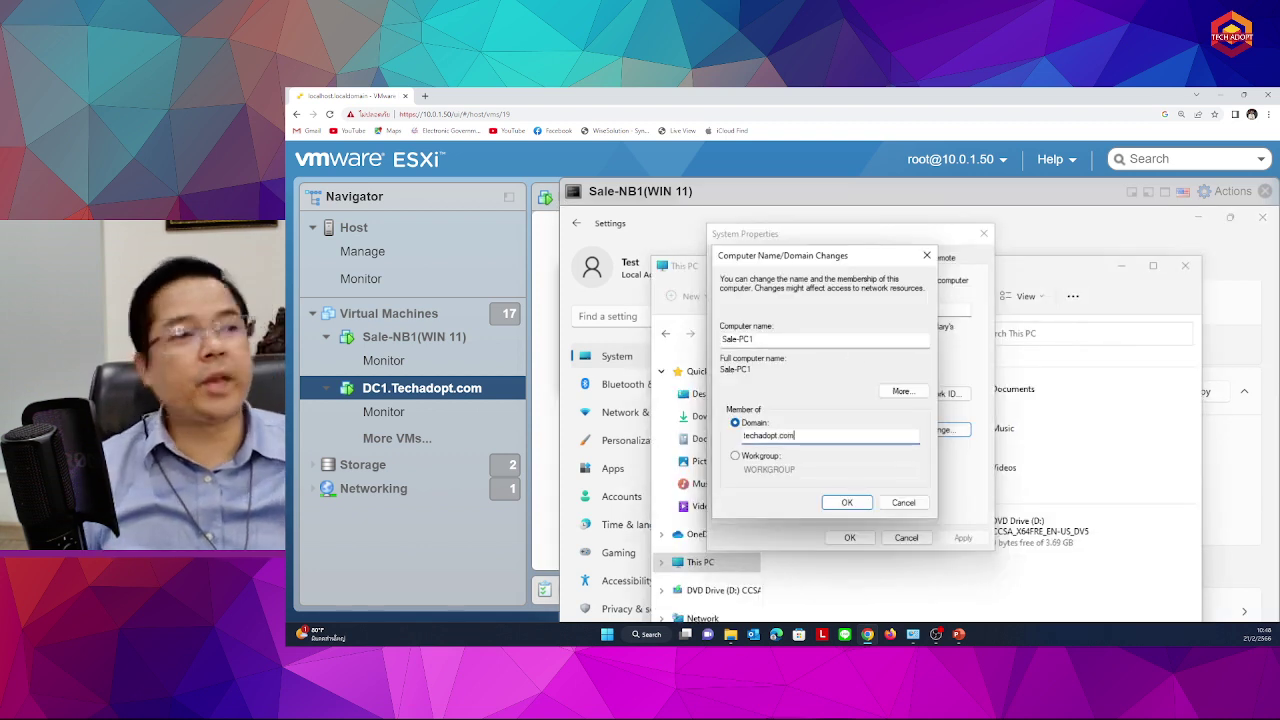
{"action": "key", "text": "Return"}
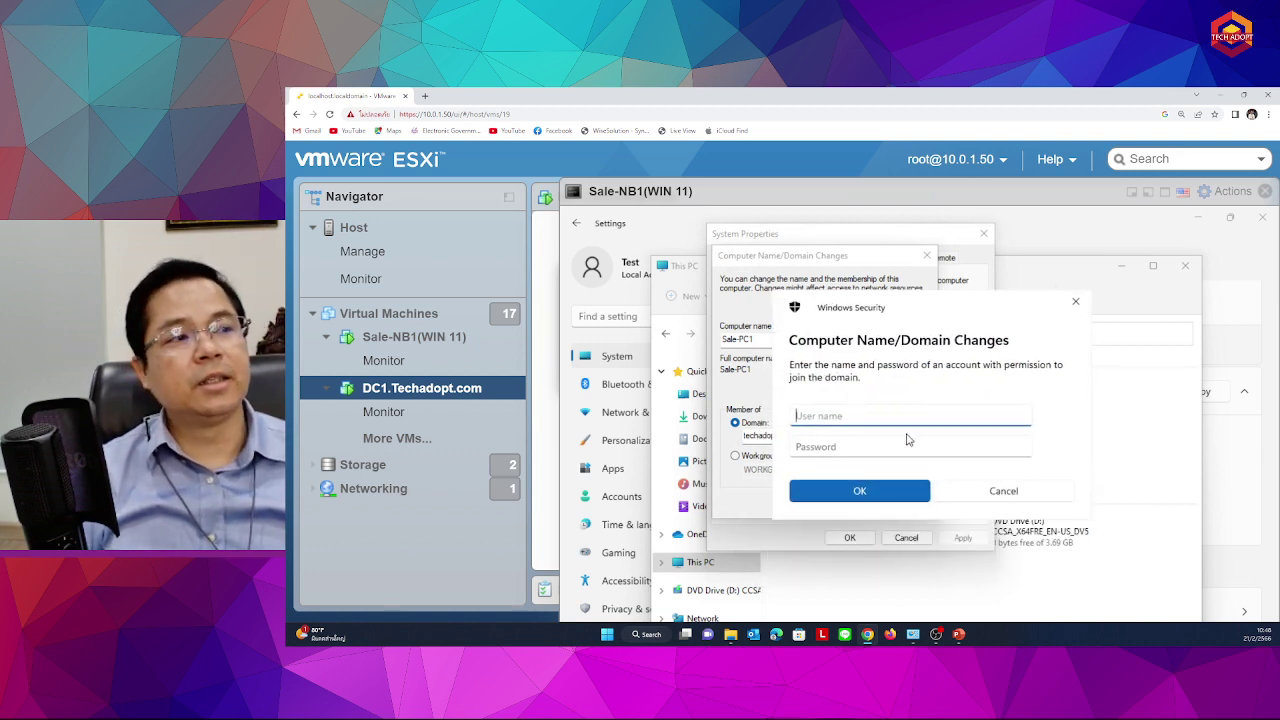
{"action": "left_click", "coordinate": [845, 446]}
{"action": "left_click", "coordinate": [850, 418]}
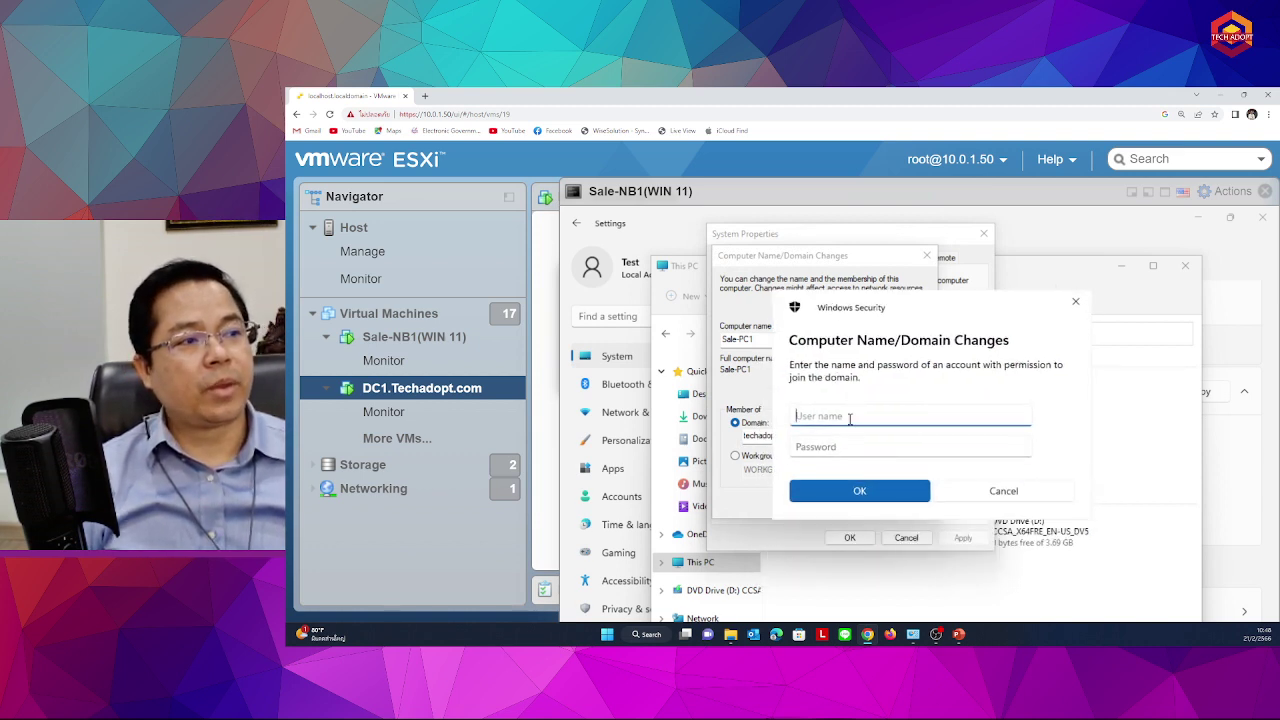
{"action": "type", "text": "adm"}
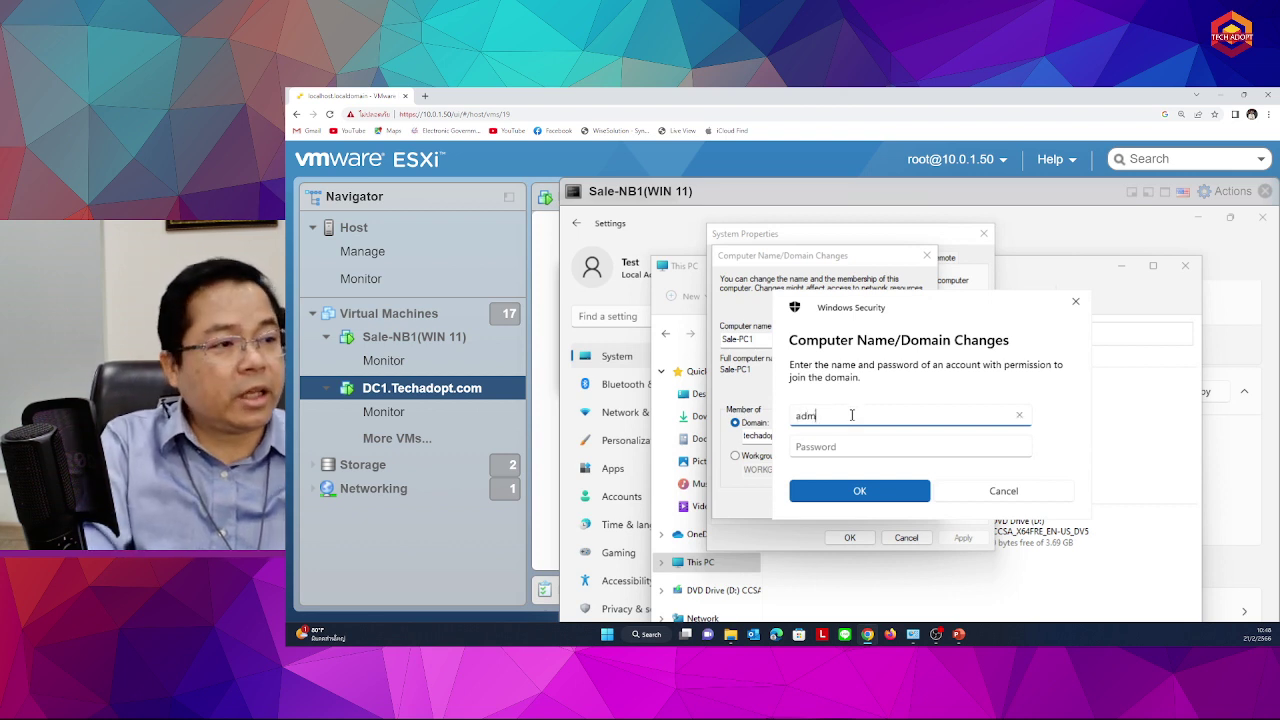
{"action": "key", "text": "BackSpace"}
{"action": "key", "text": "BackSpace"}
{"action": "key", "text": "BackSpace"}
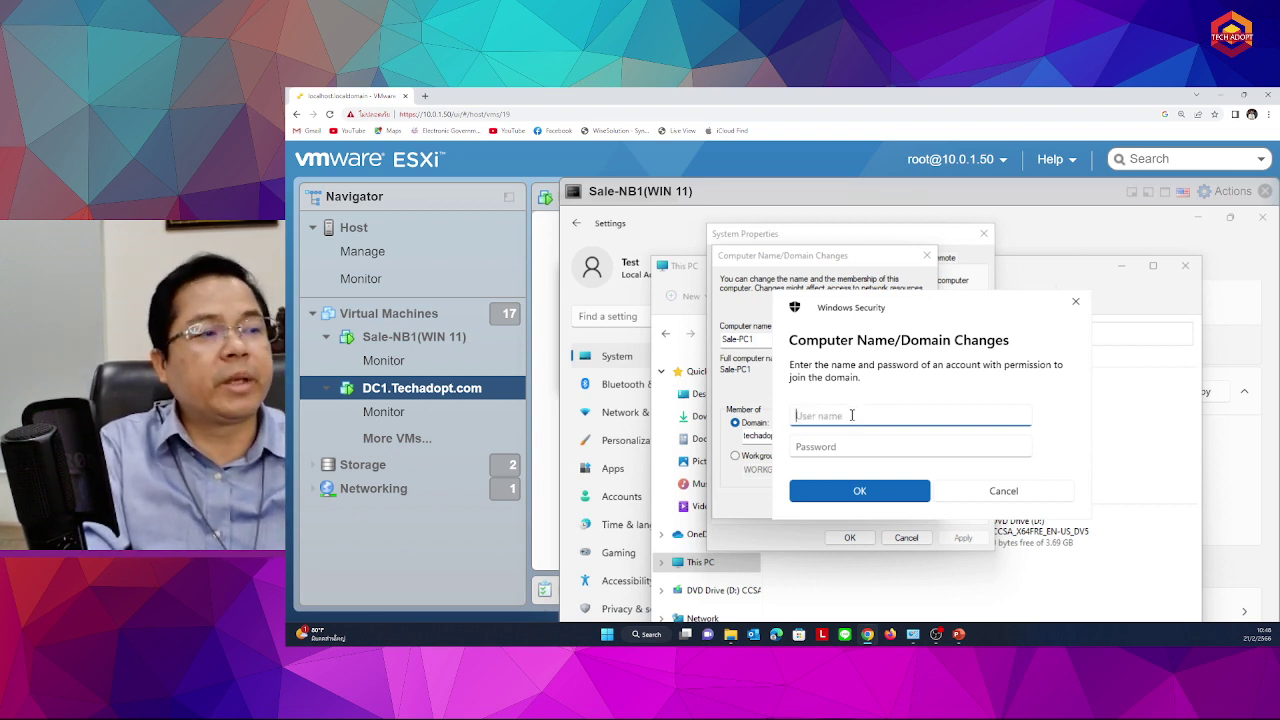
{"action": "type", "text": "administrat"}
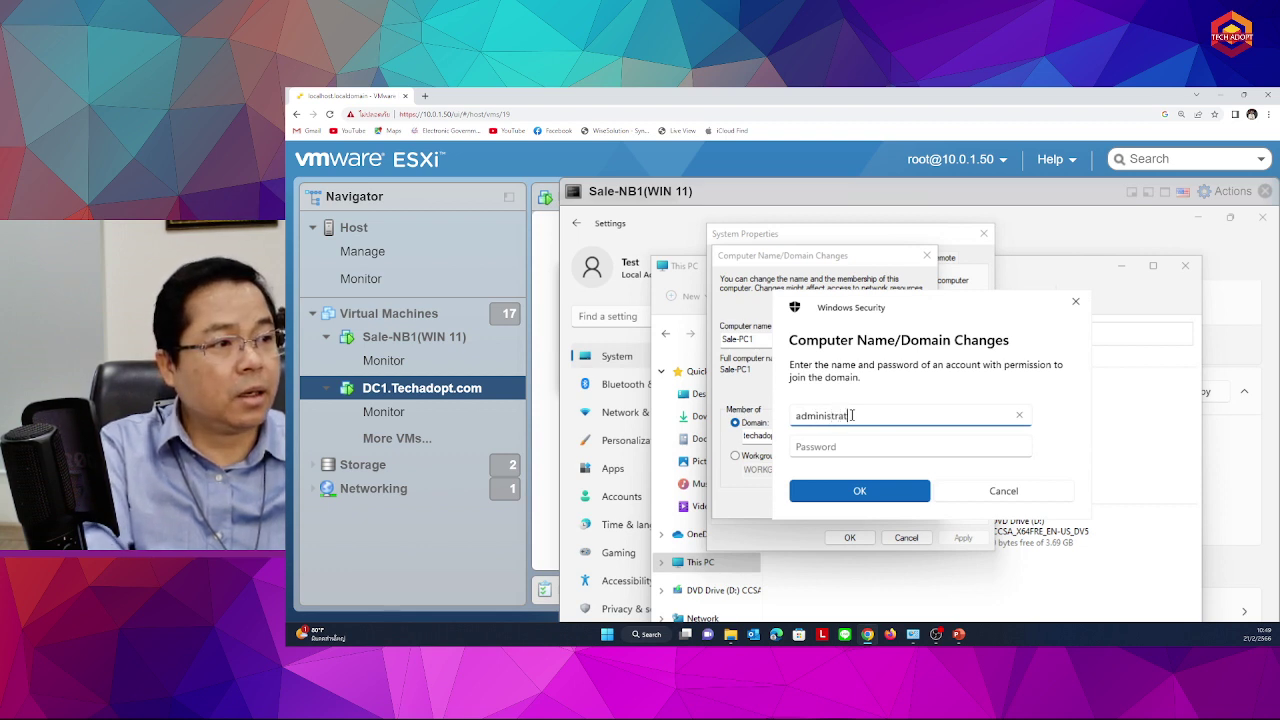
{"action": "type", "text": "or"}
{"action": "key", "text": "Tab"}
{"action": "type", "text": "P@"}
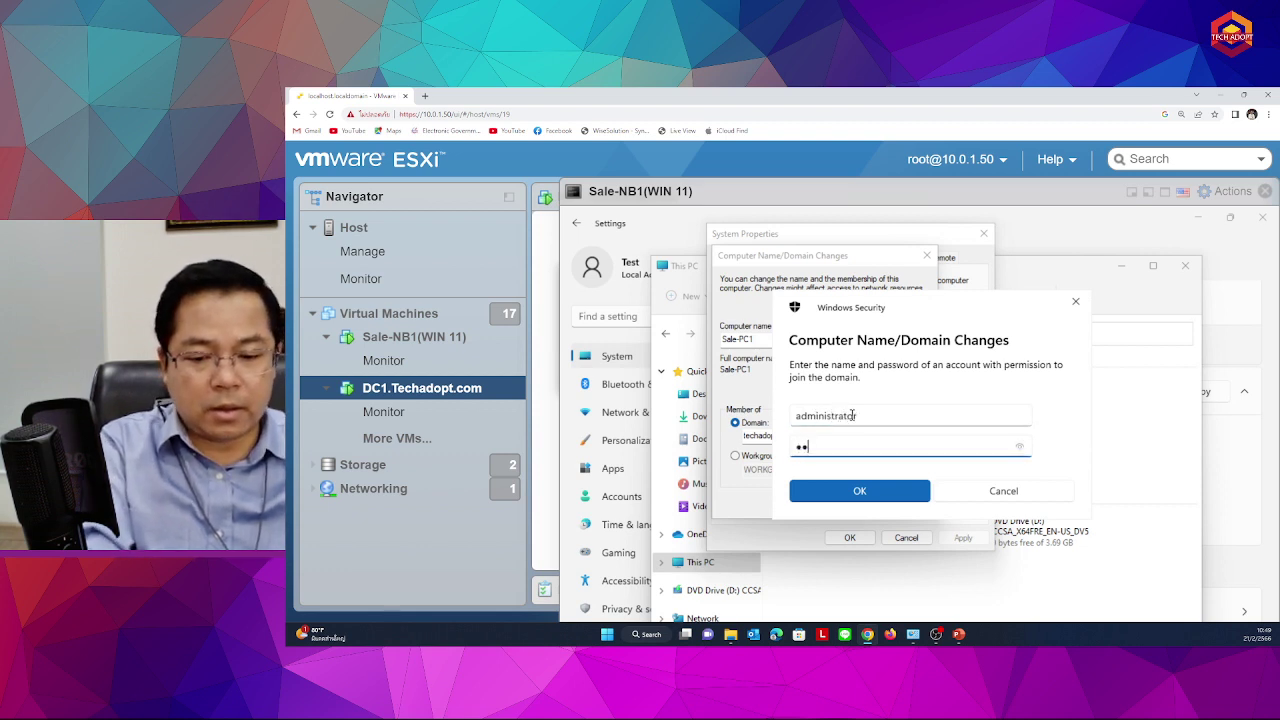
{"action": "type", "text": "ssw0rd"}
{"action": "key", "text": "Return"}
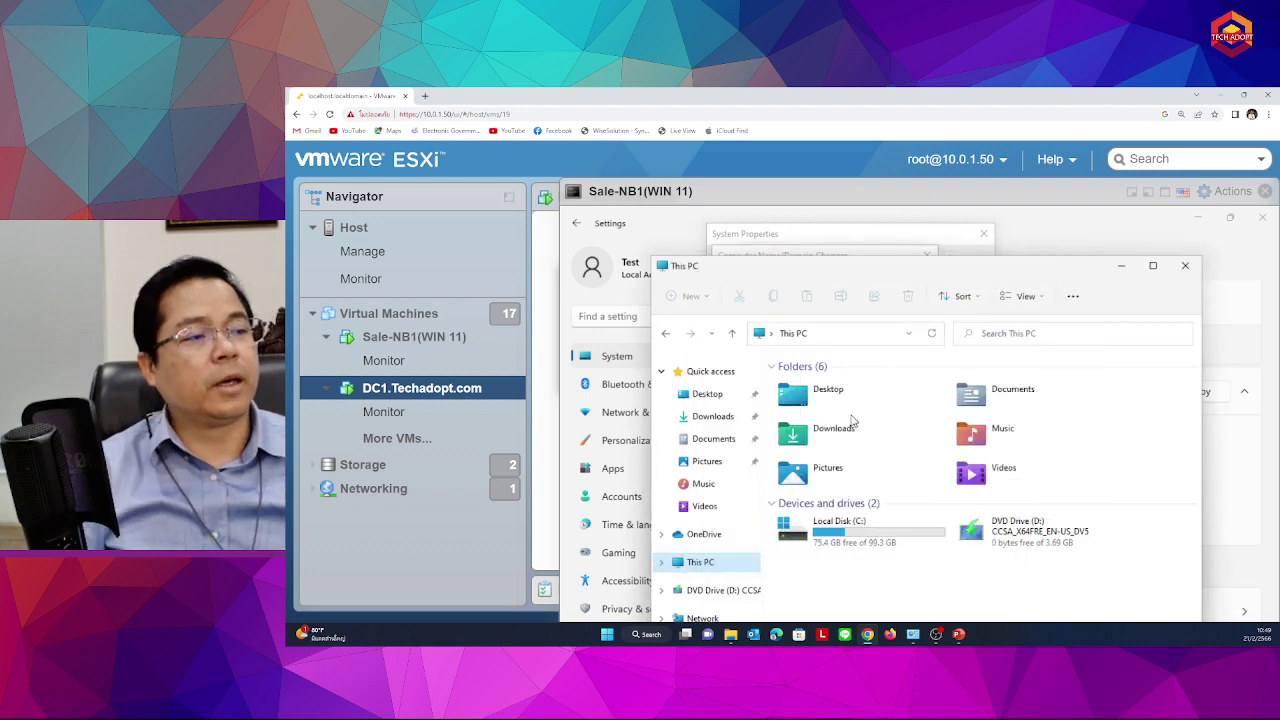
Acknowledge the domain welcome and restart notices, close System Properties, and restart now
{"action": "left_click", "coordinate": [1121, 265]}
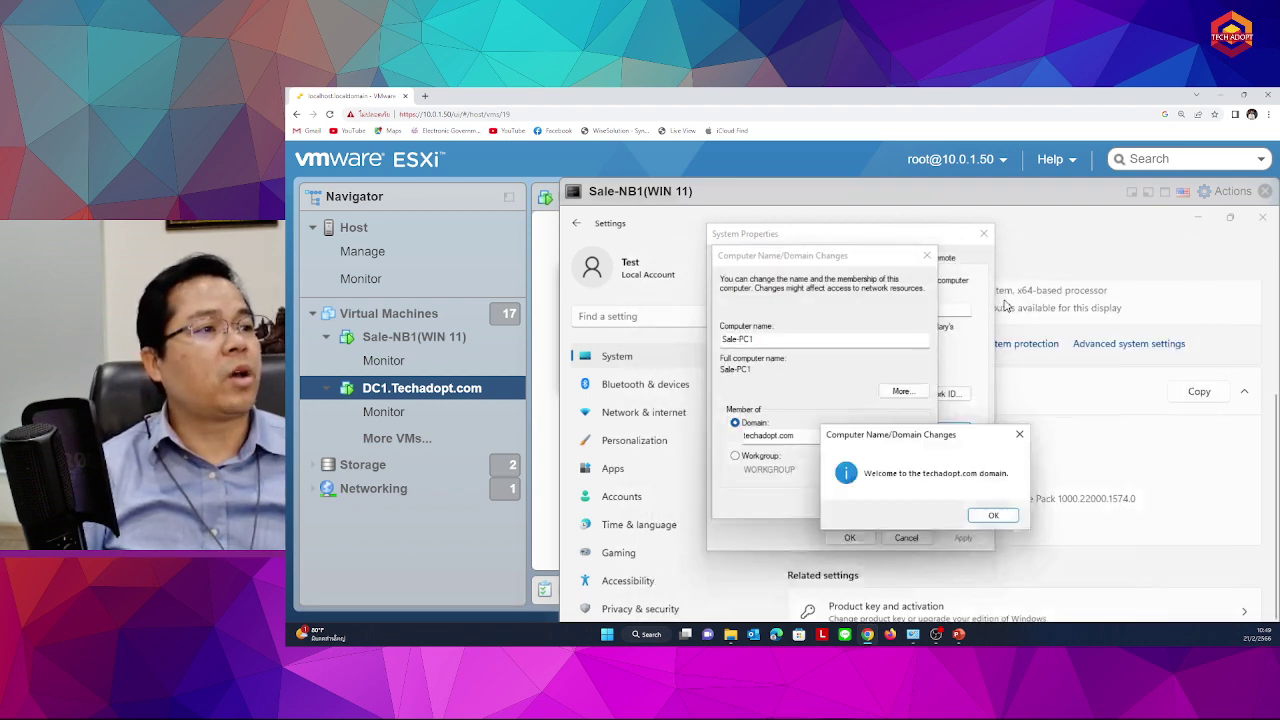
{"action": "left_click_drag", "start_coordinate": [859, 434], "coordinate": [849, 378]}
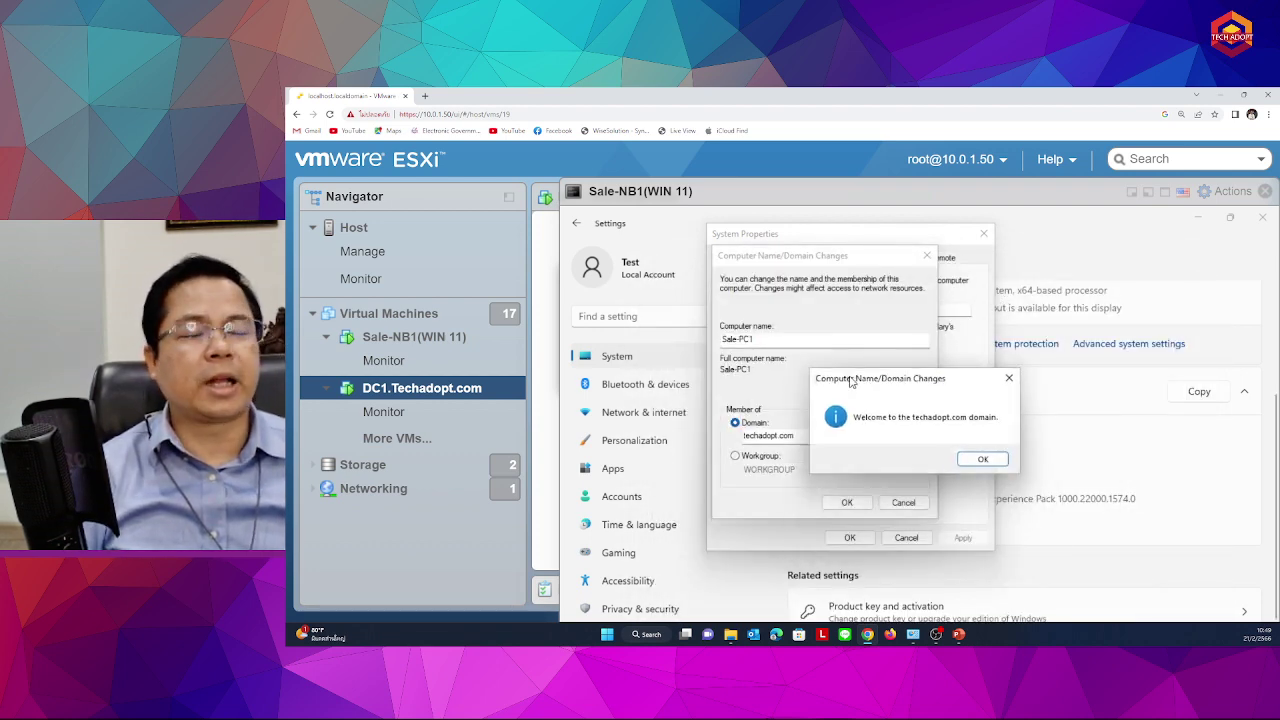
{"action": "left_click", "coordinate": [984, 460]}
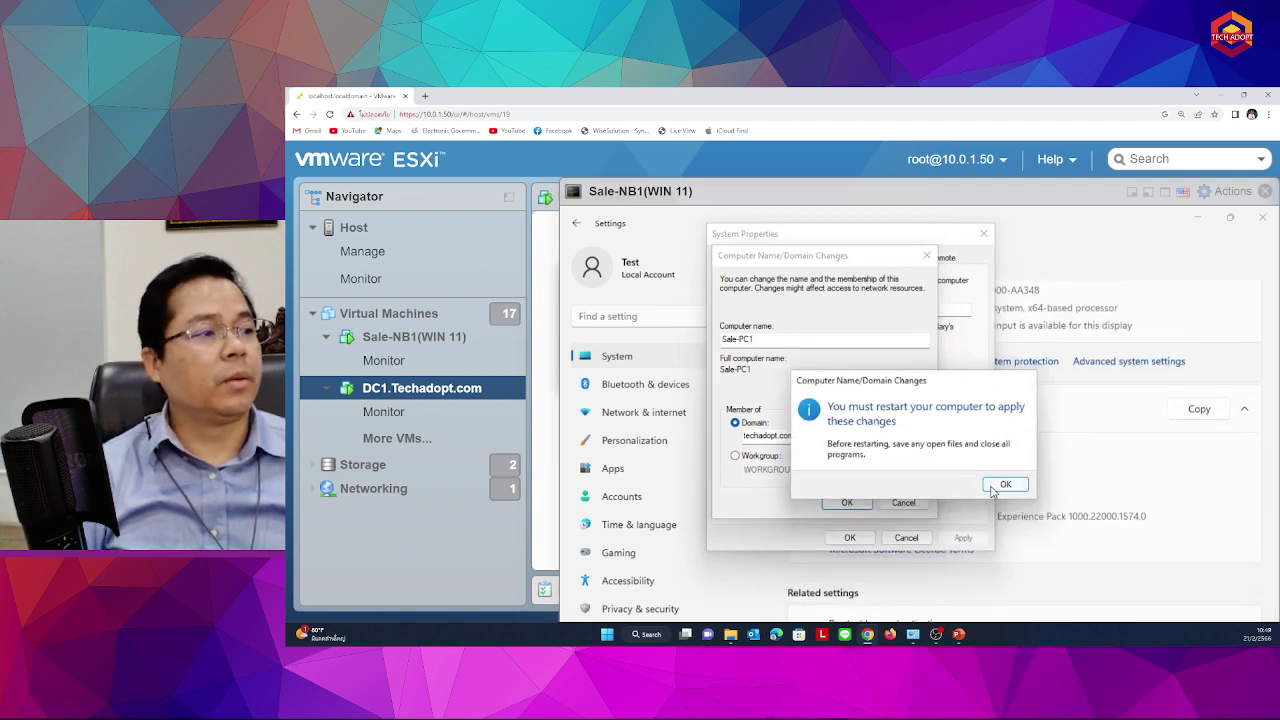
{"action": "left_click", "coordinate": [988, 486]}
{"action": "left_click", "coordinate": [849, 537]}
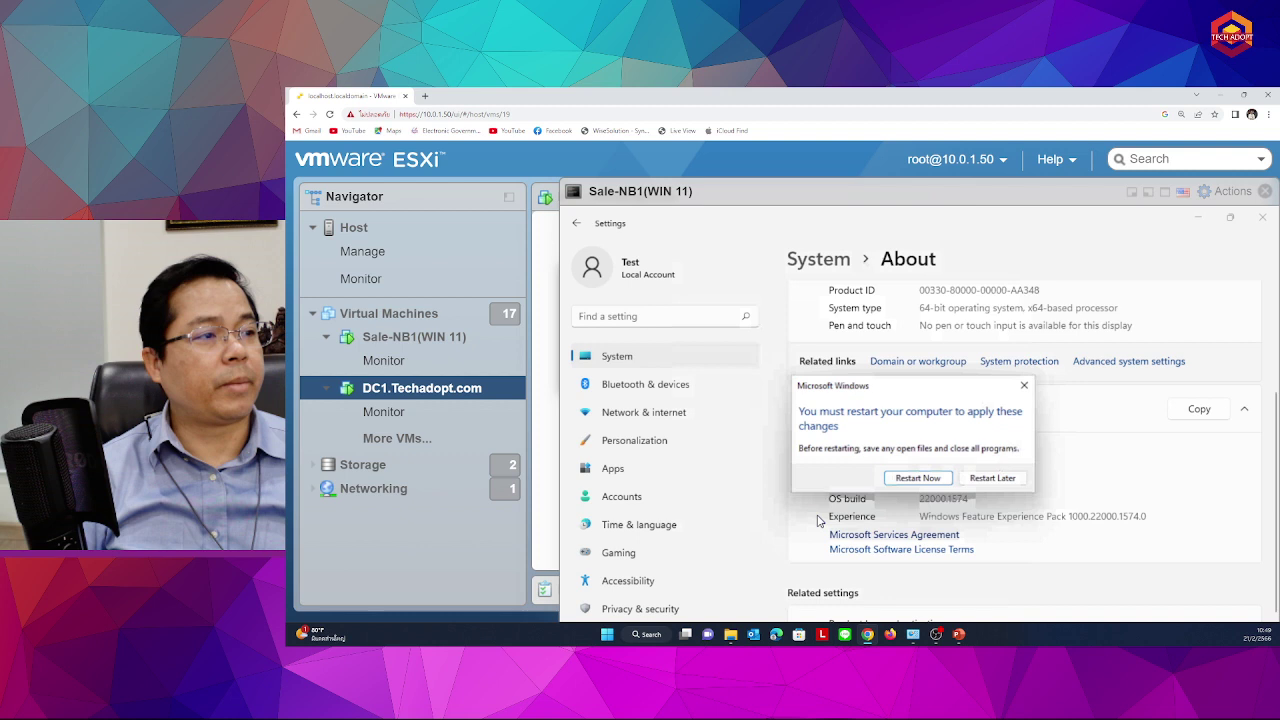
{"action": "left_click", "coordinate": [904, 477]}
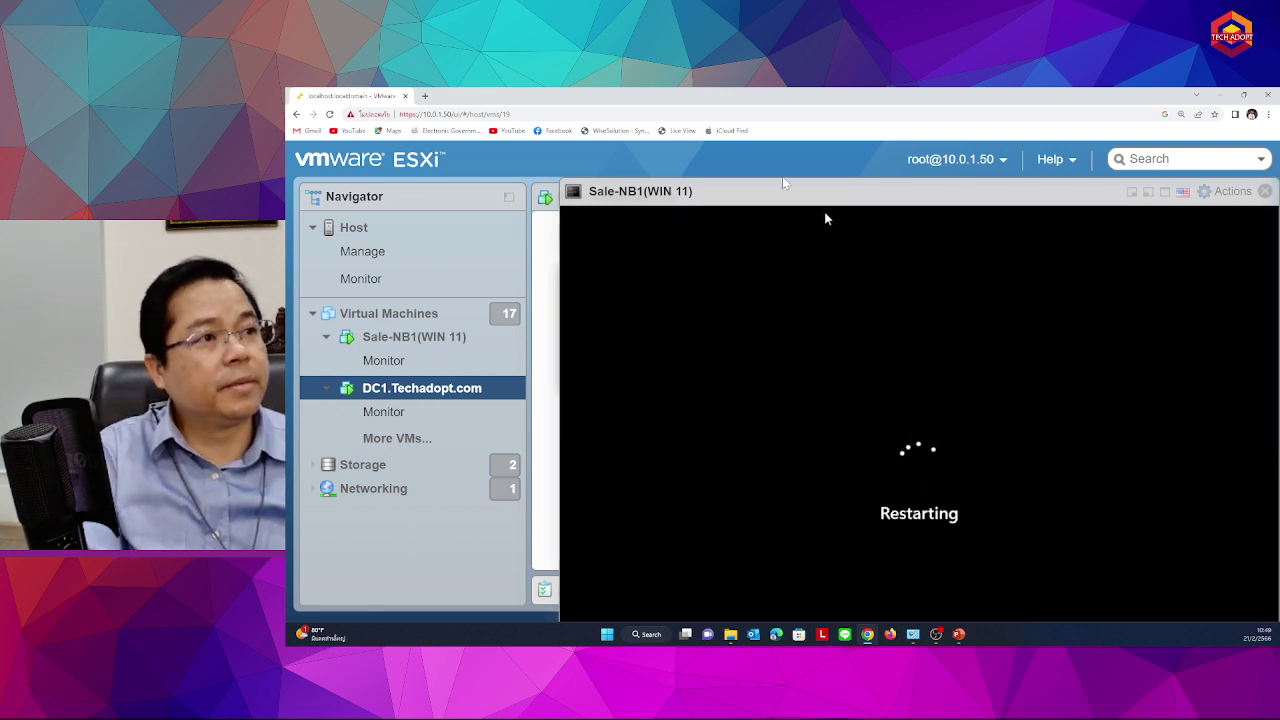
Close the restarting Sale-NB1 console and open an enlarged DC1 console
{"action": "key", "text": "ctrl+minus"}
{"action": "key", "text": "ctrl+minus"}
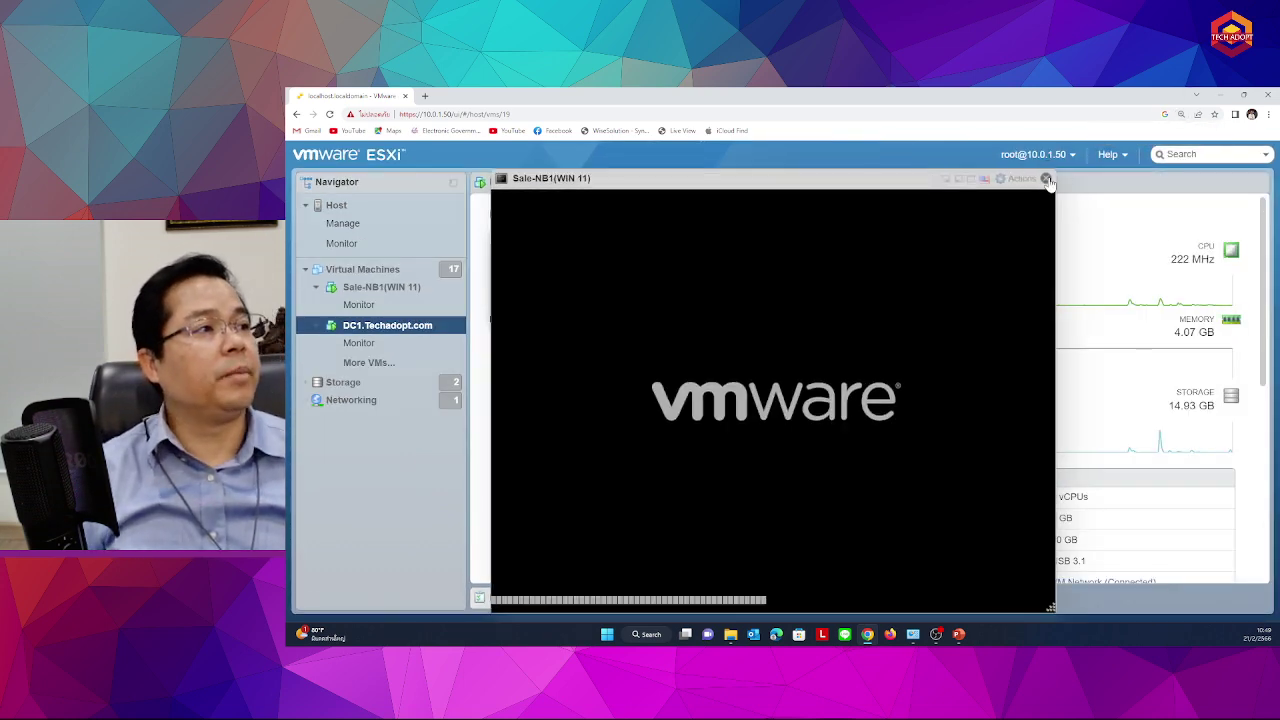
{"action": "left_click", "coordinate": [1048, 179]}
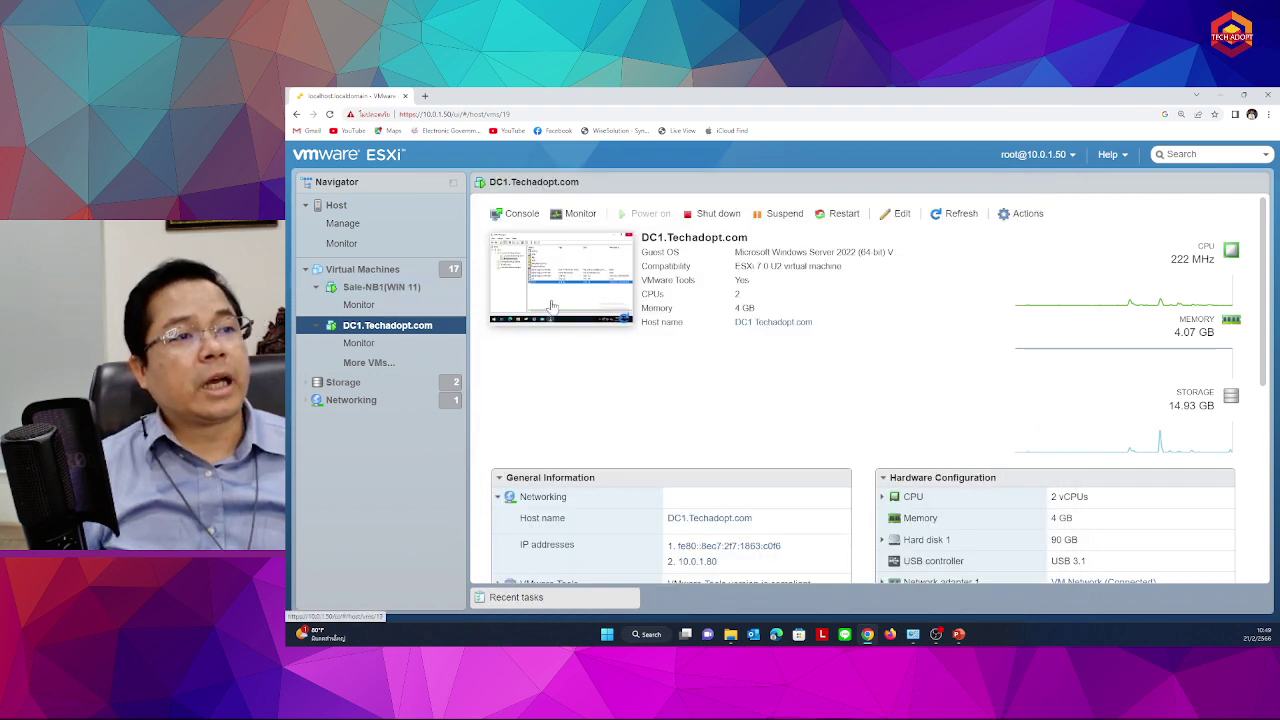
{"action": "left_click", "coordinate": [553, 308]}
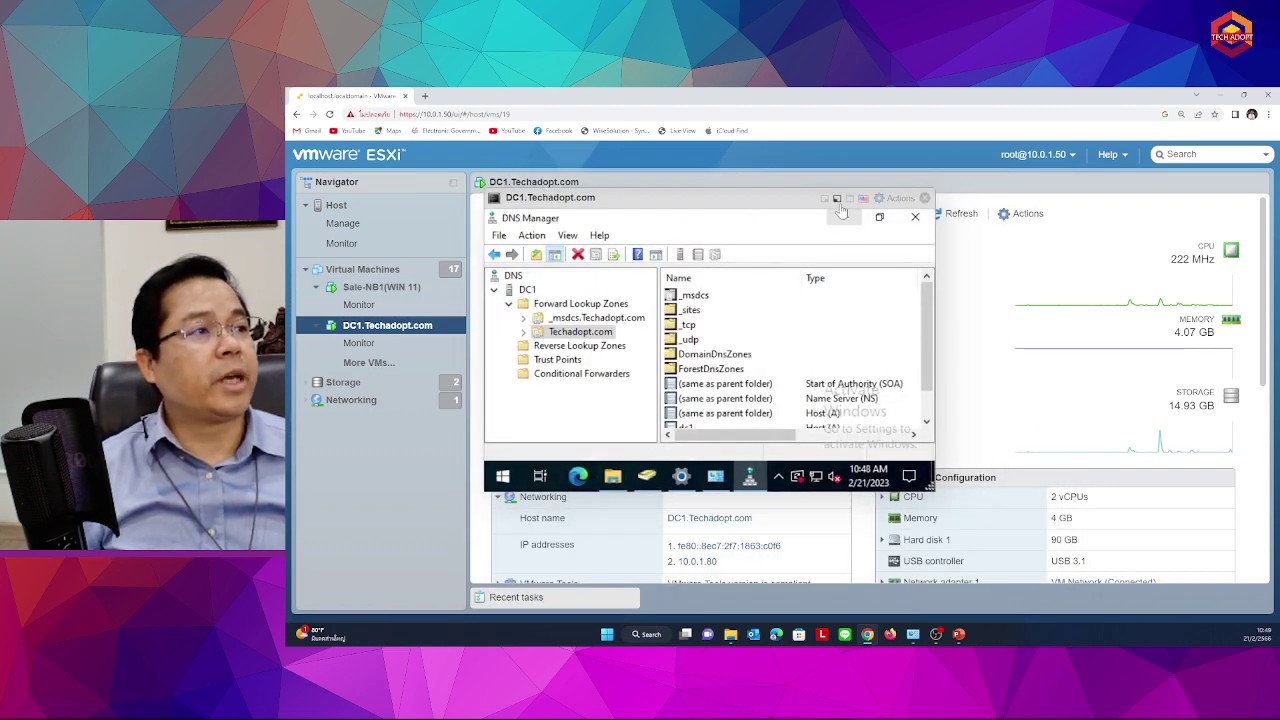
{"action": "left_click_drag", "start_coordinate": [928, 488], "coordinate": [1088, 593]}
Refresh the Techadopt.com zone's record list in DNS Manager twice
{"action": "right_click", "coordinate": [754, 496]}
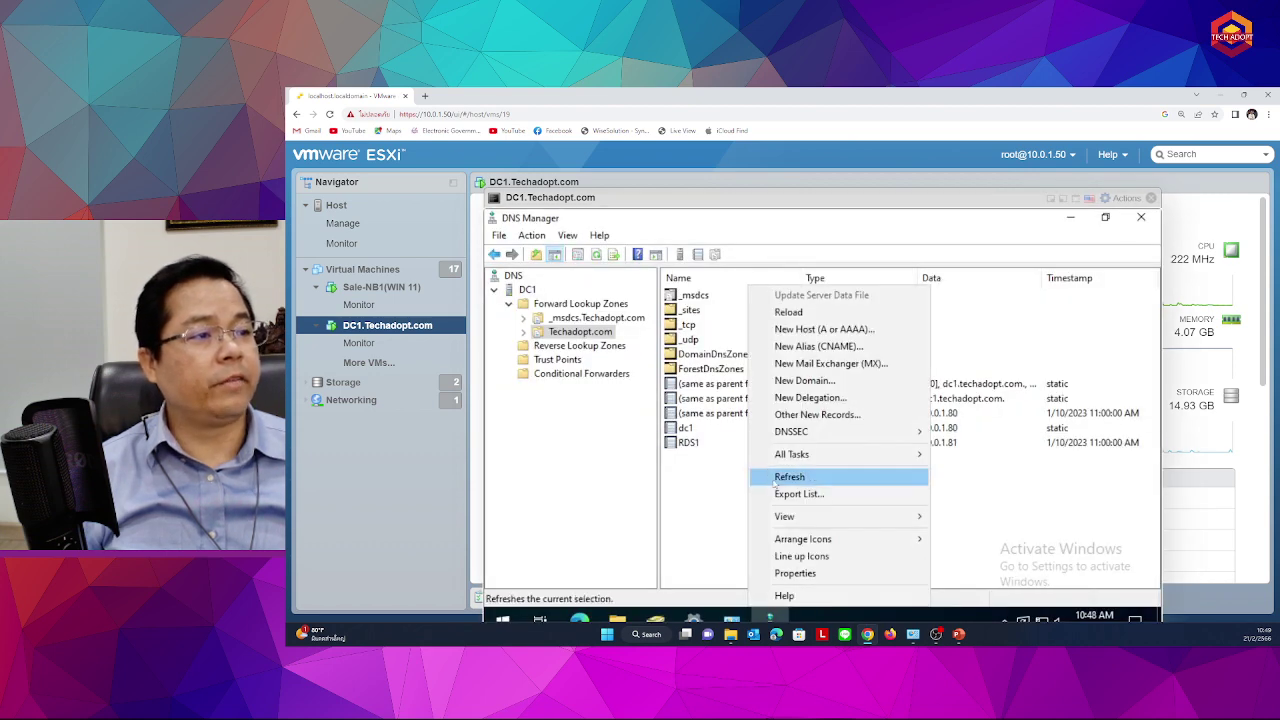
{"action": "left_click", "coordinate": [773, 482]}
{"action": "right_click", "coordinate": [720, 477]}
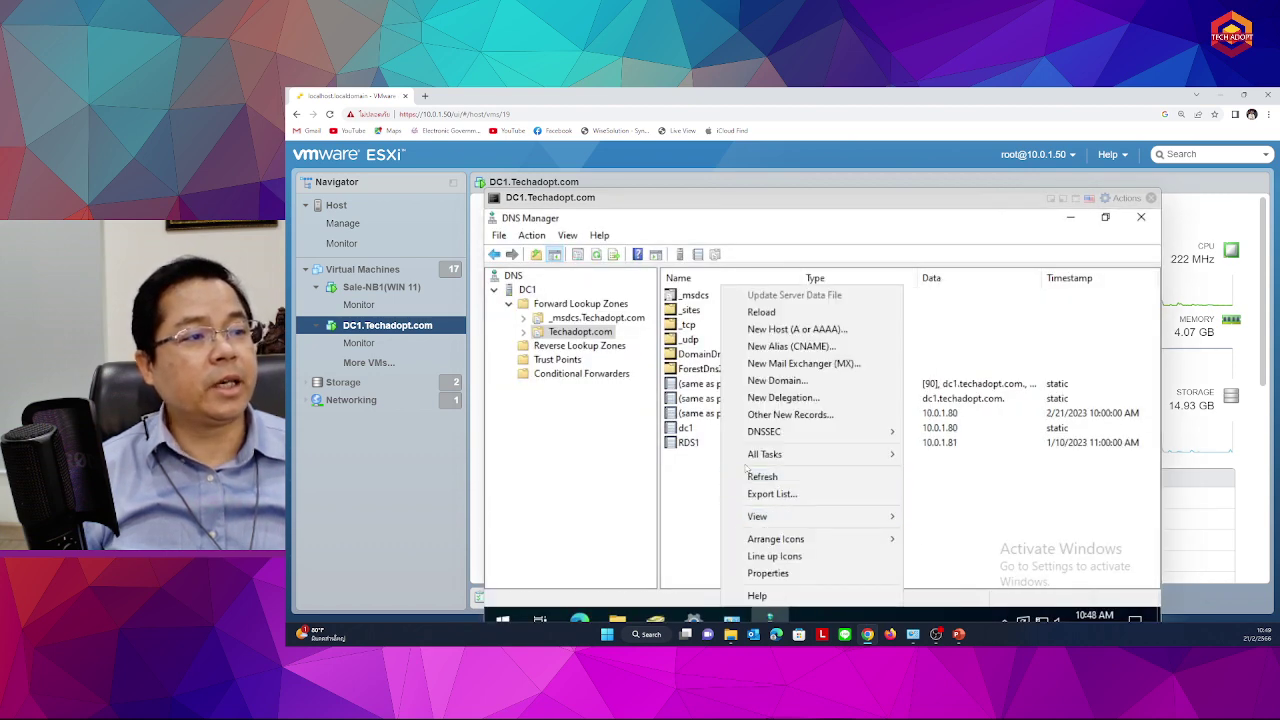
{"action": "left_click", "coordinate": [745, 477]}
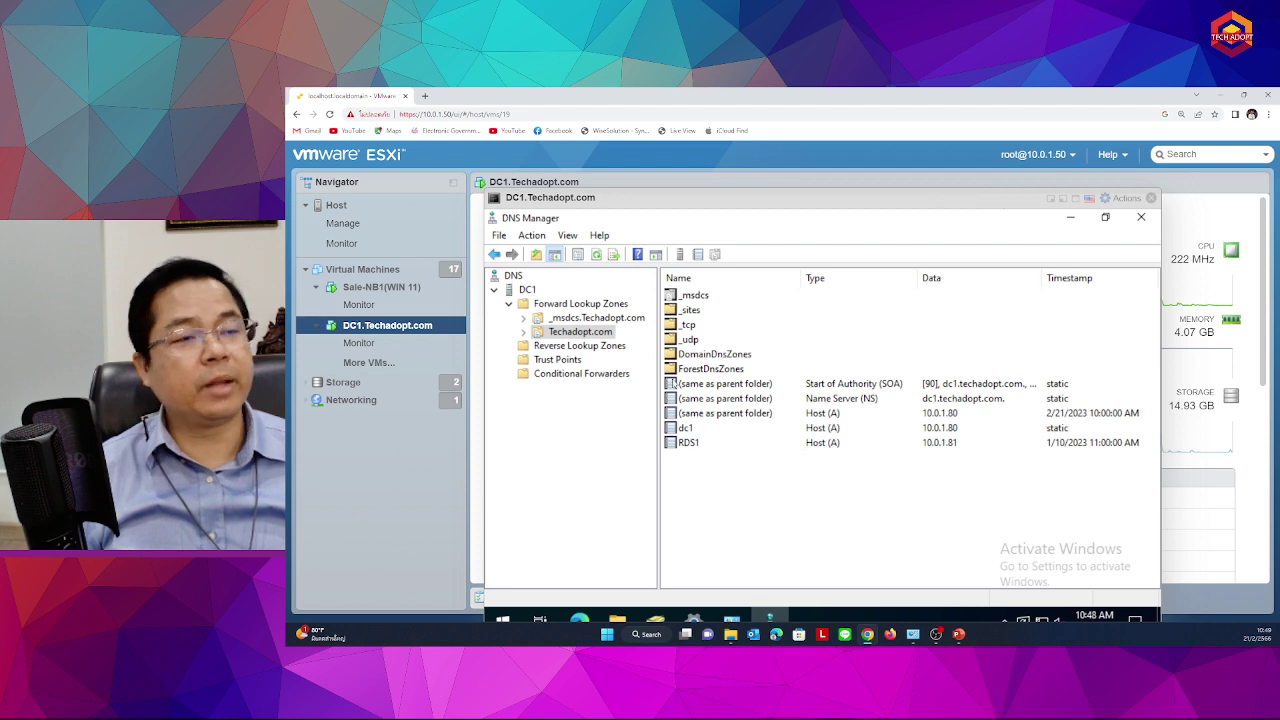
{"action": "left_click", "coordinate": [380, 287]}
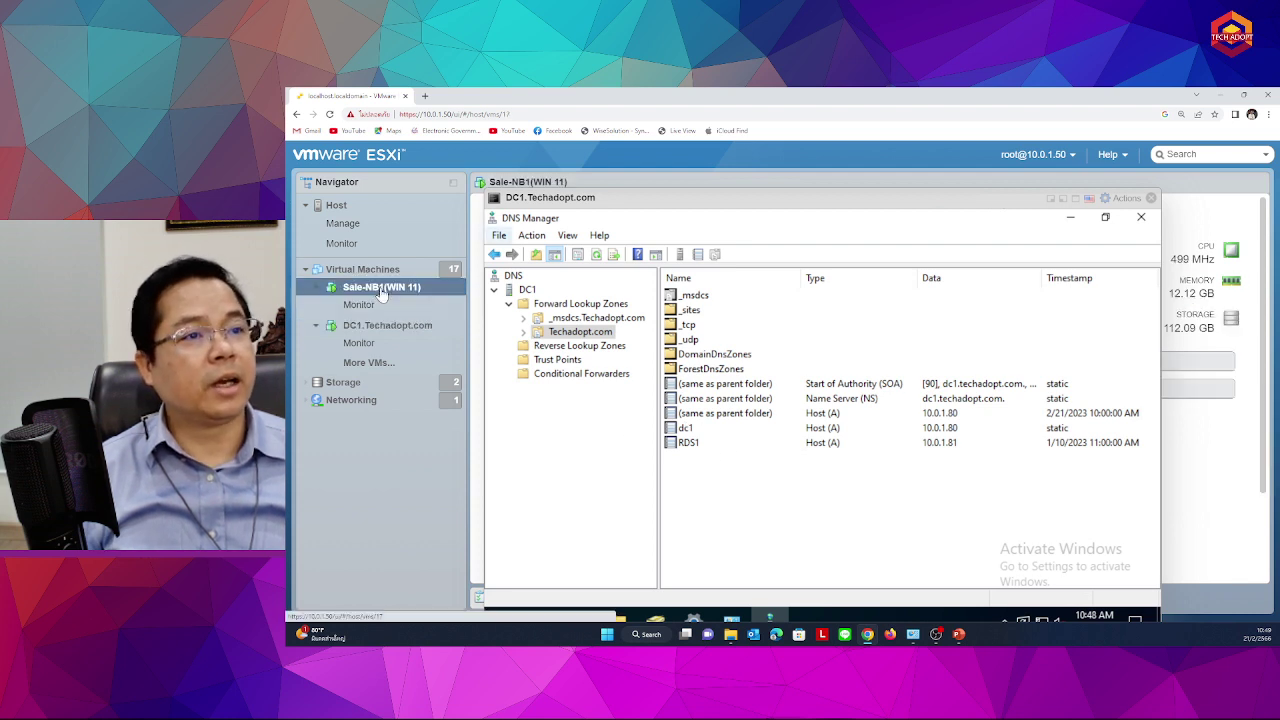
On Sale-NB1's console, dismiss the lock screen and choose Other user, then switch back to DC1
{"action": "left_click", "coordinate": [1151, 197]}
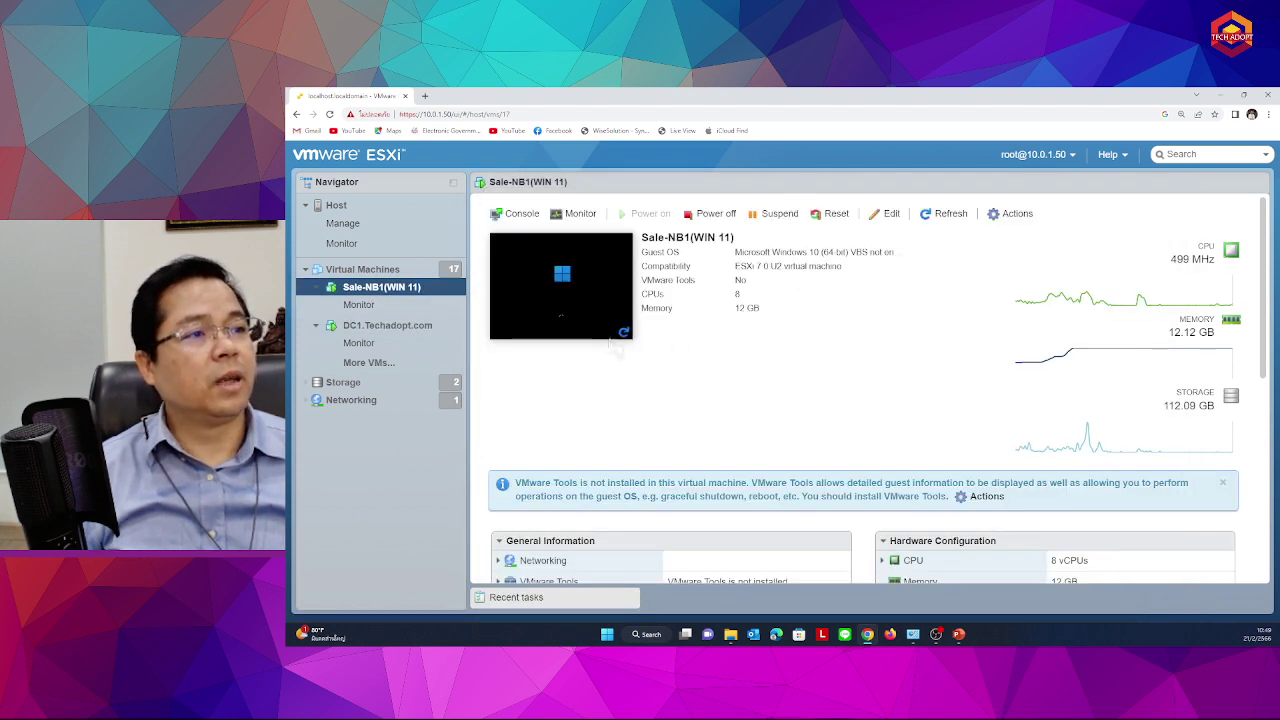
{"action": "left_click", "coordinate": [571, 286]}
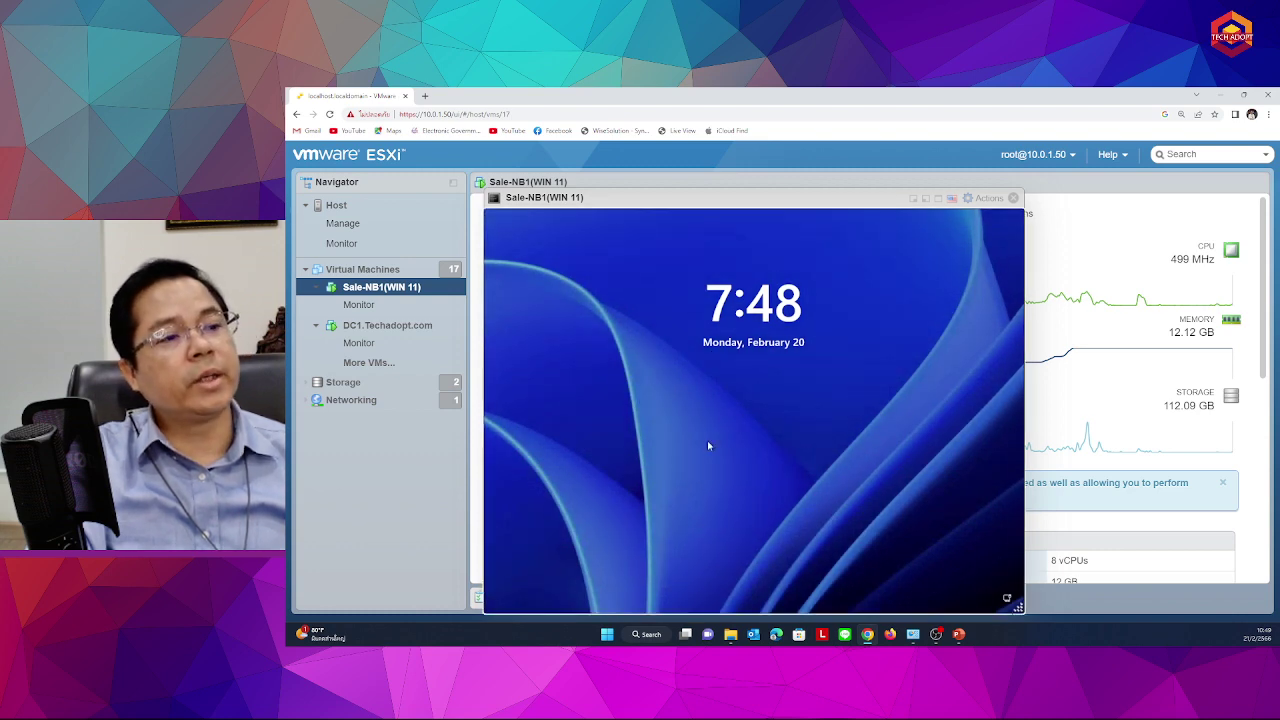
{"action": "left_click", "coordinate": [707, 440]}
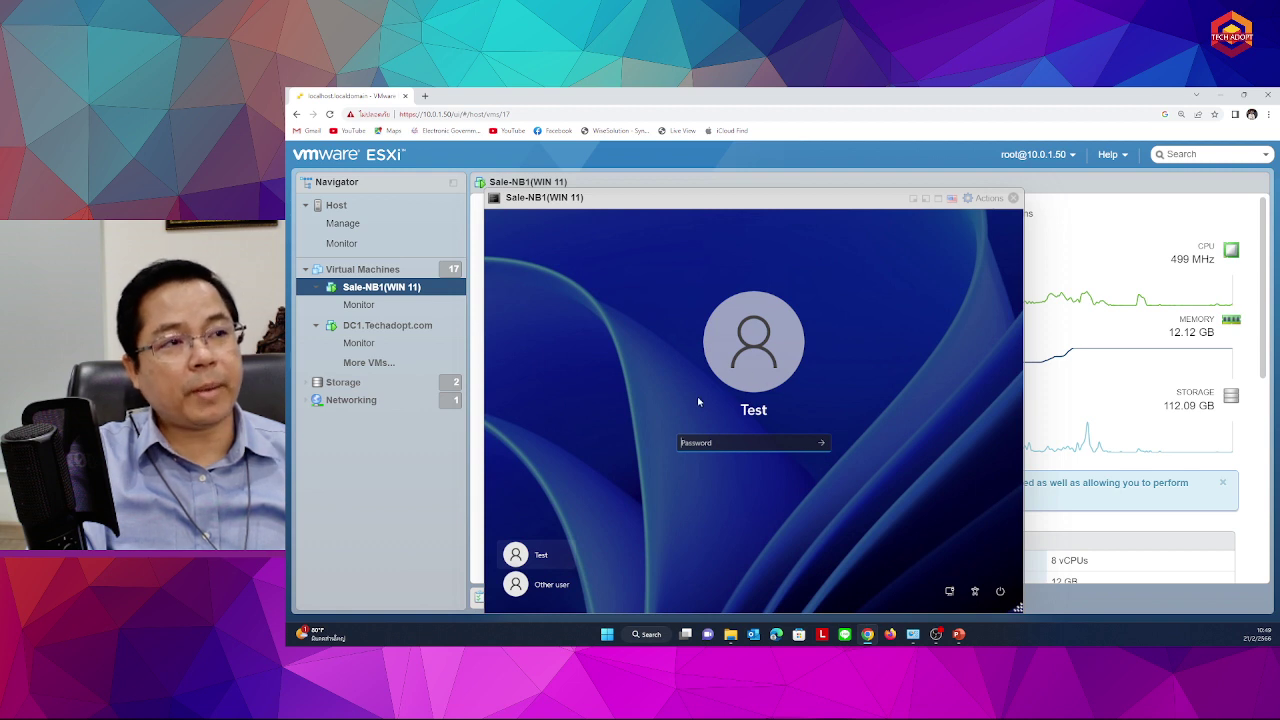
{"action": "left_click", "coordinate": [545, 586]}
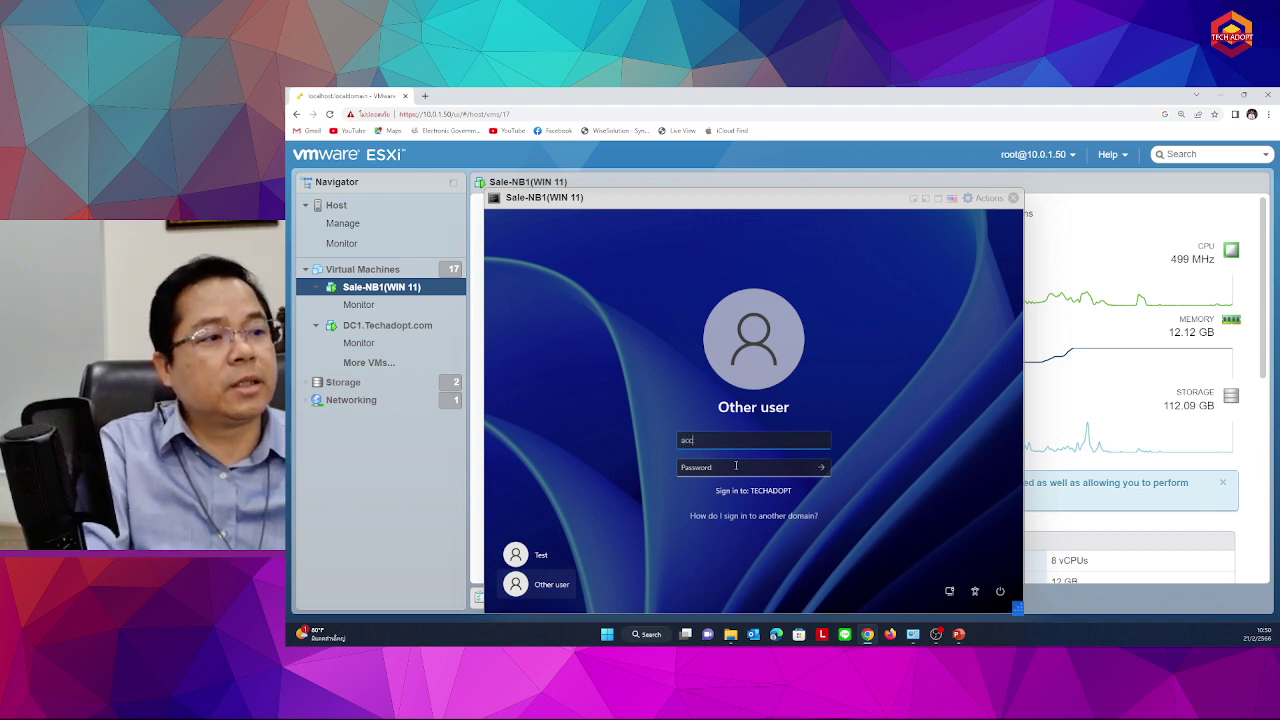
{"action": "left_click", "coordinate": [397, 328]}
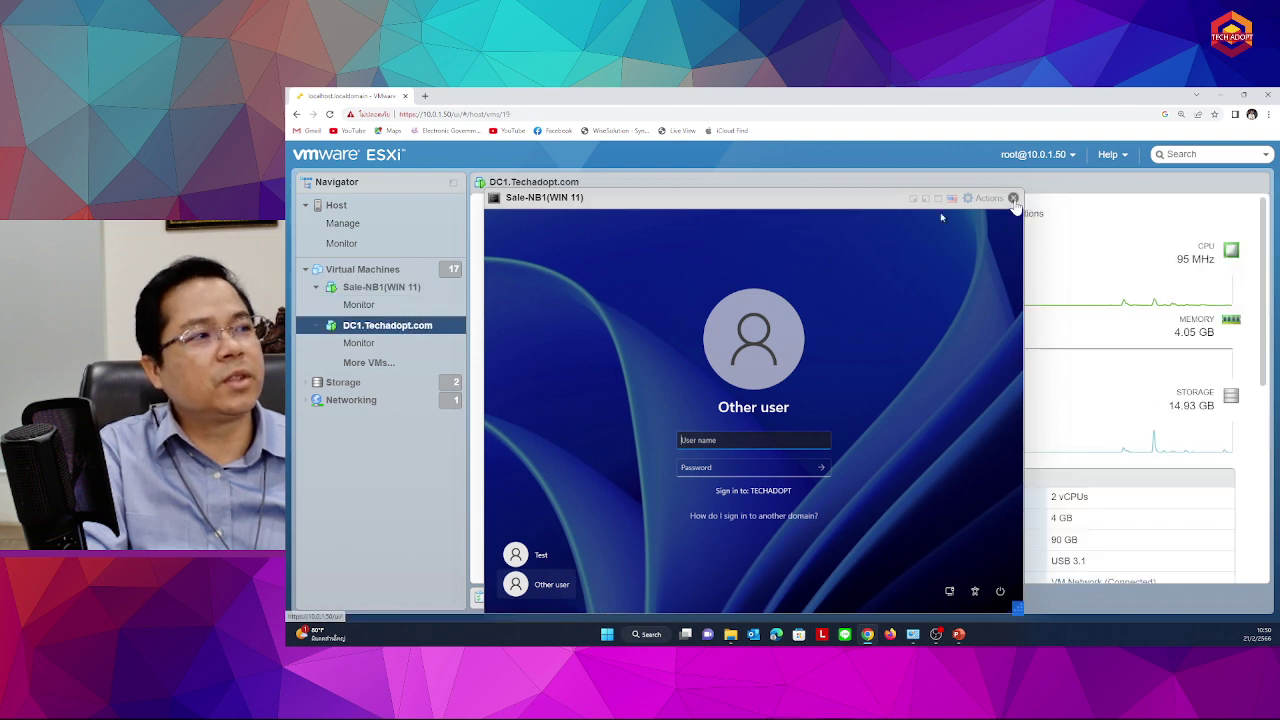
{"action": "left_click", "coordinate": [1013, 197]}
Reset the first Sale Department user's password to a new value, then close ADUC and the DC1 console
{"action": "left_click", "coordinate": [603, 271]}
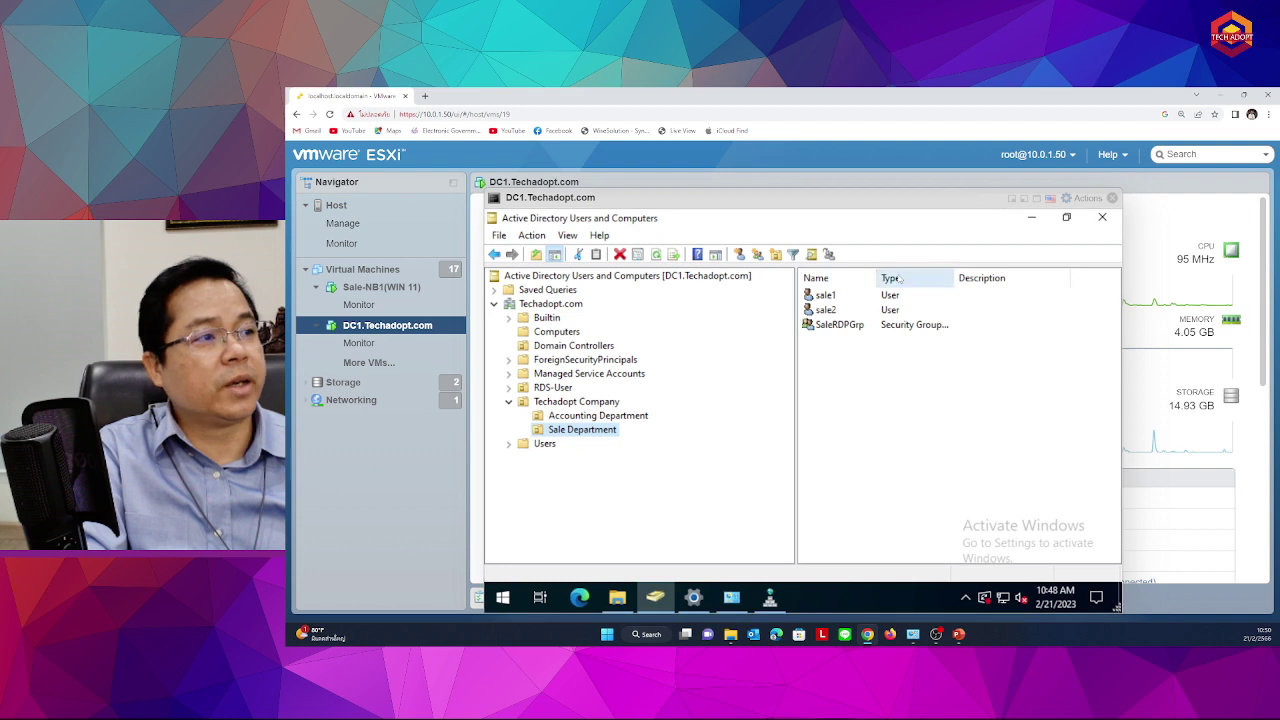
{"action": "right_click", "coordinate": [826, 296]}
{"action": "left_click", "coordinate": [895, 355]}
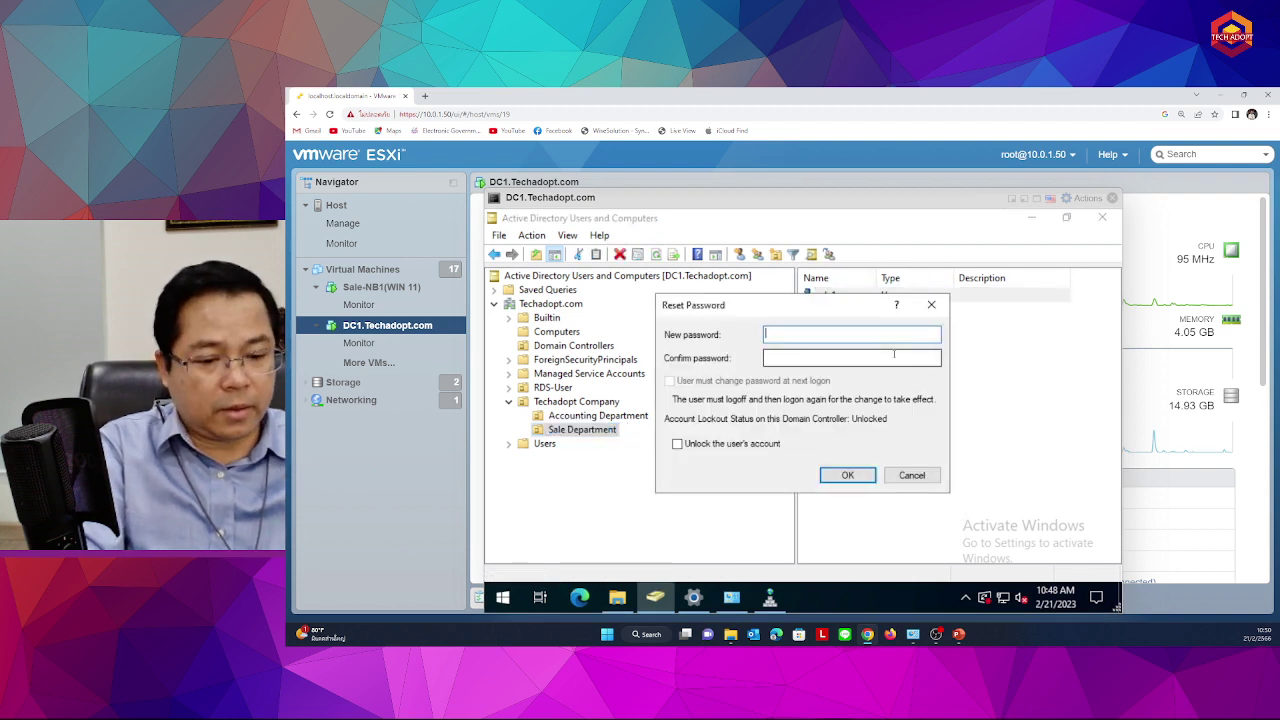
{"action": "type", "text": "12345678"}
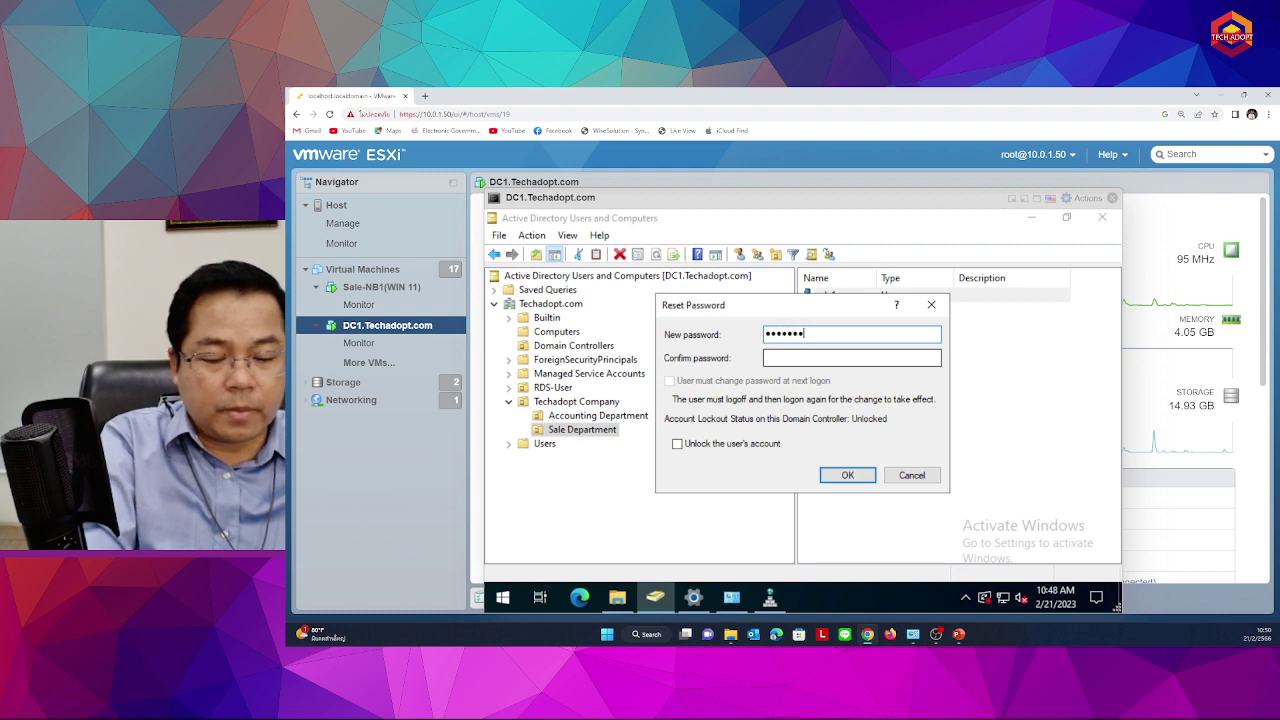
{"action": "key", "text": "Tab"}
{"action": "type", "text": "12345678"}
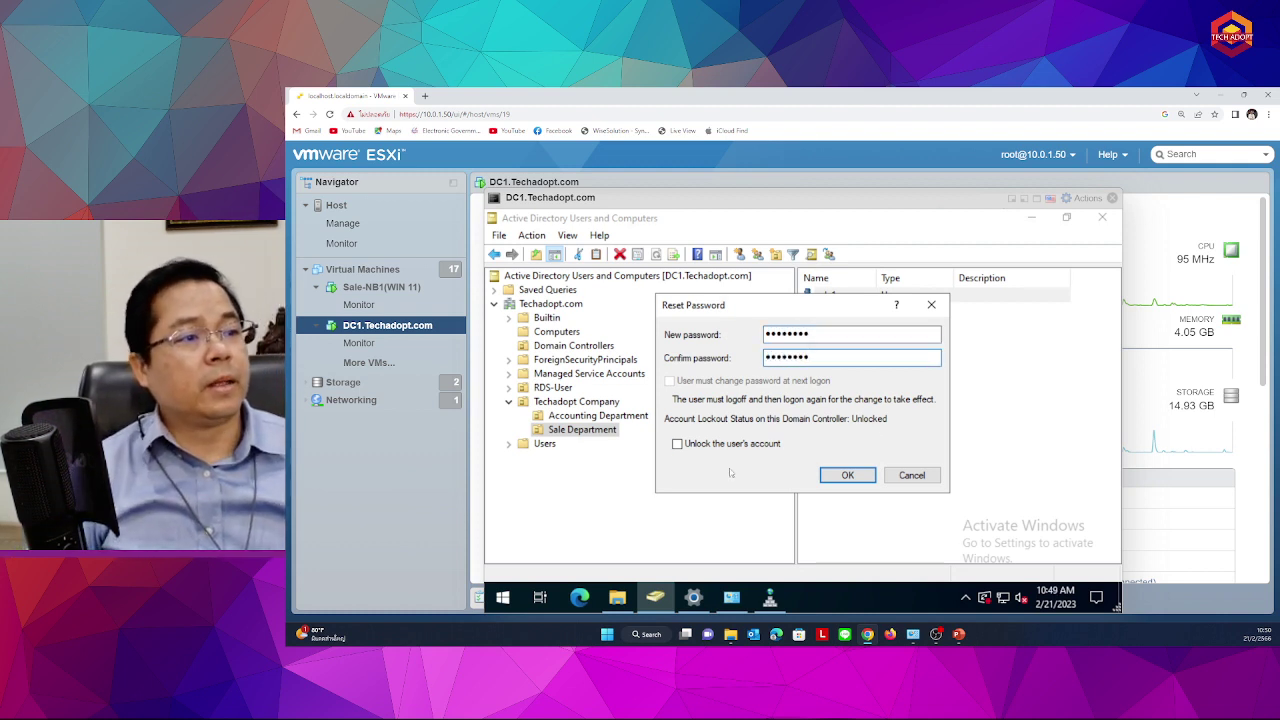
{"action": "left_click", "coordinate": [847, 475]}
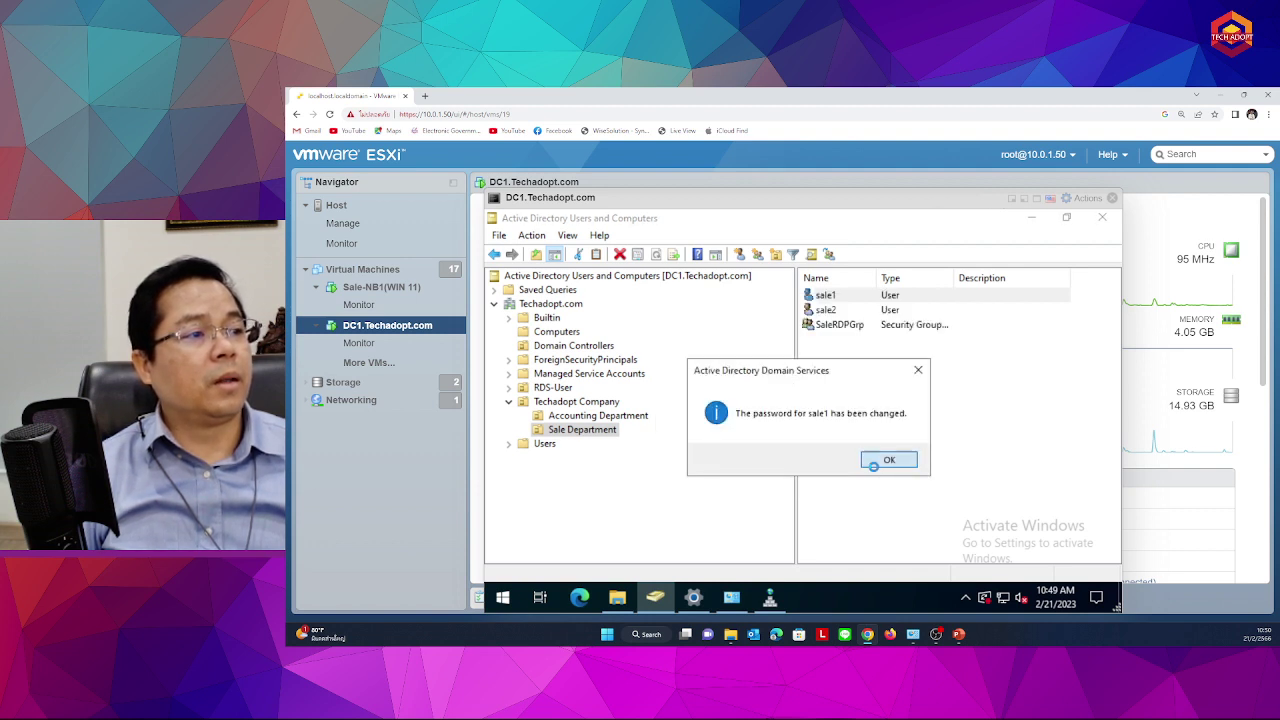
{"action": "key", "text": "Return"}
{"action": "left_click", "coordinate": [1102, 217]}
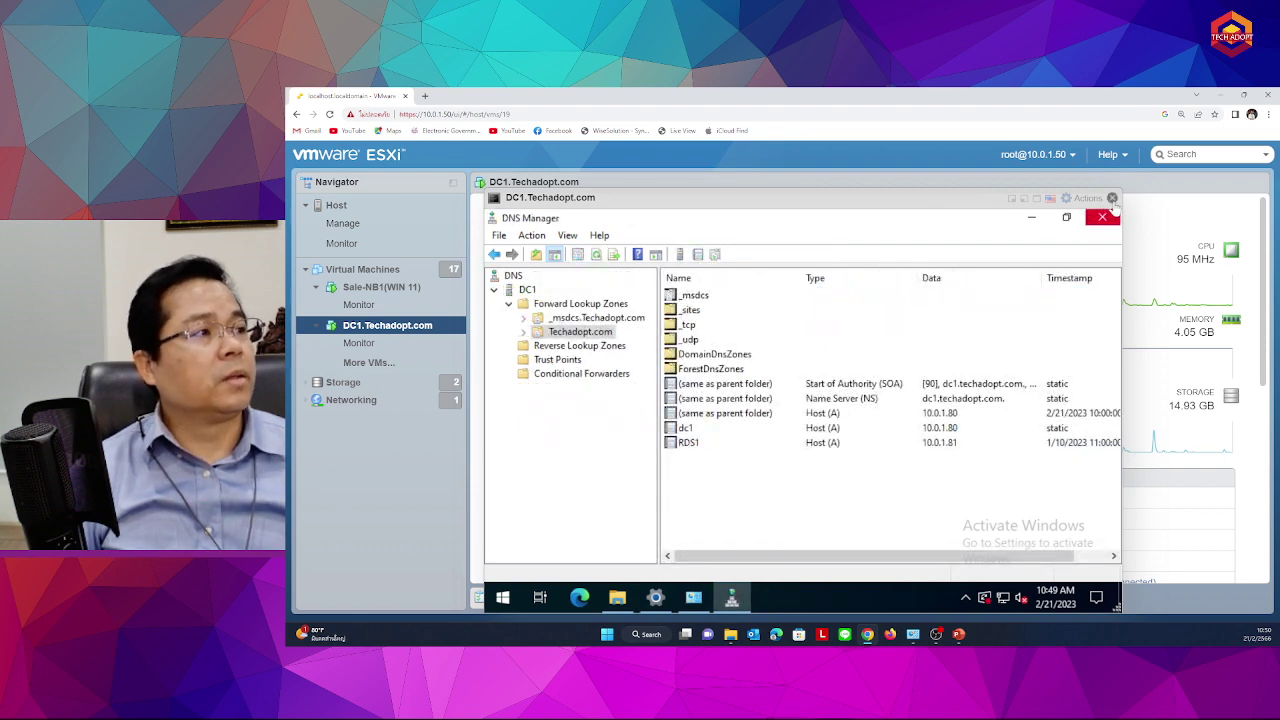
{"action": "left_click", "coordinate": [1112, 198]}
Sign in to Sale-NB1 as domain user sale1 with the account password
{"action": "left_click", "coordinate": [375, 287]}
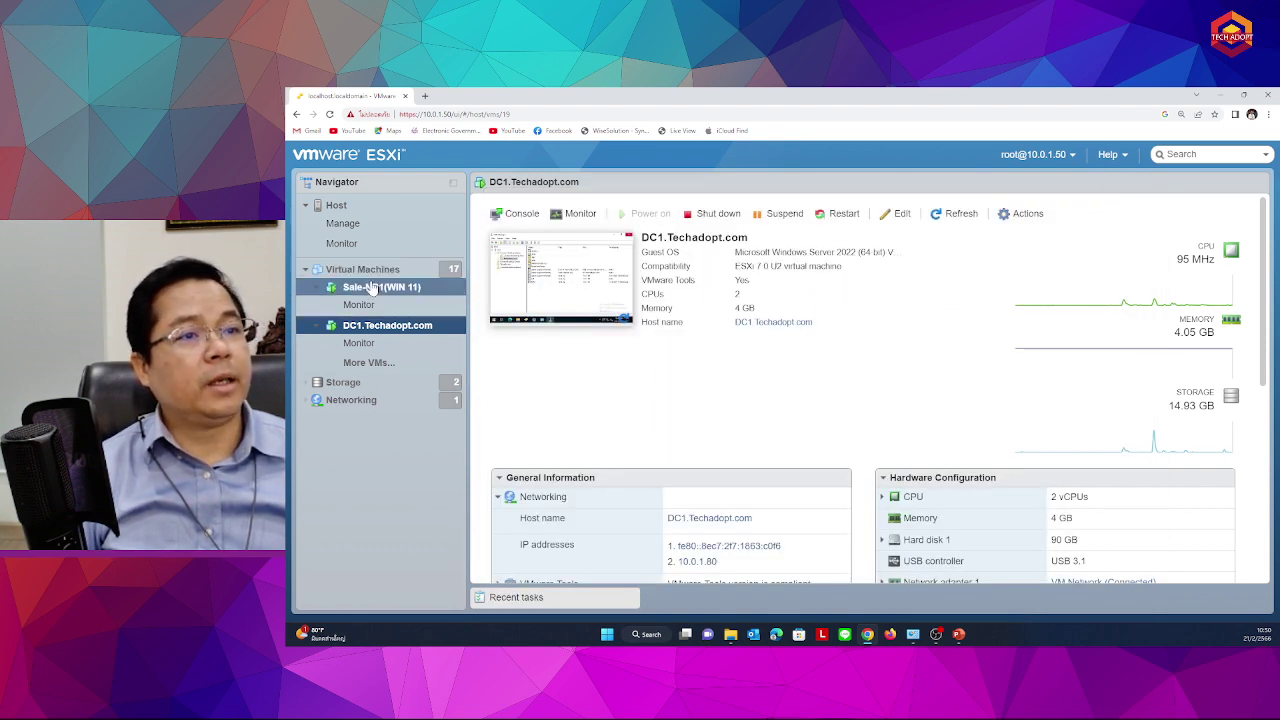
{"action": "left_click", "coordinate": [575, 281]}
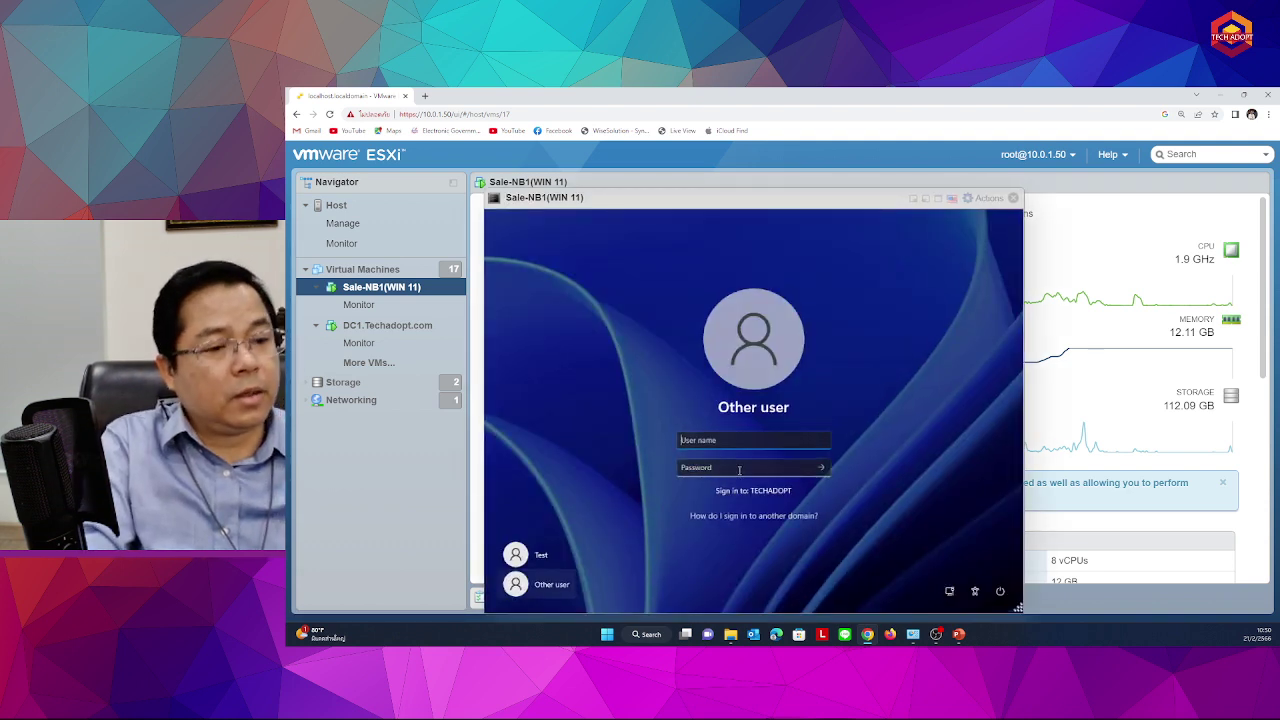
{"action": "left_click", "coordinate": [706, 441]}
{"action": "type", "text": "s"}
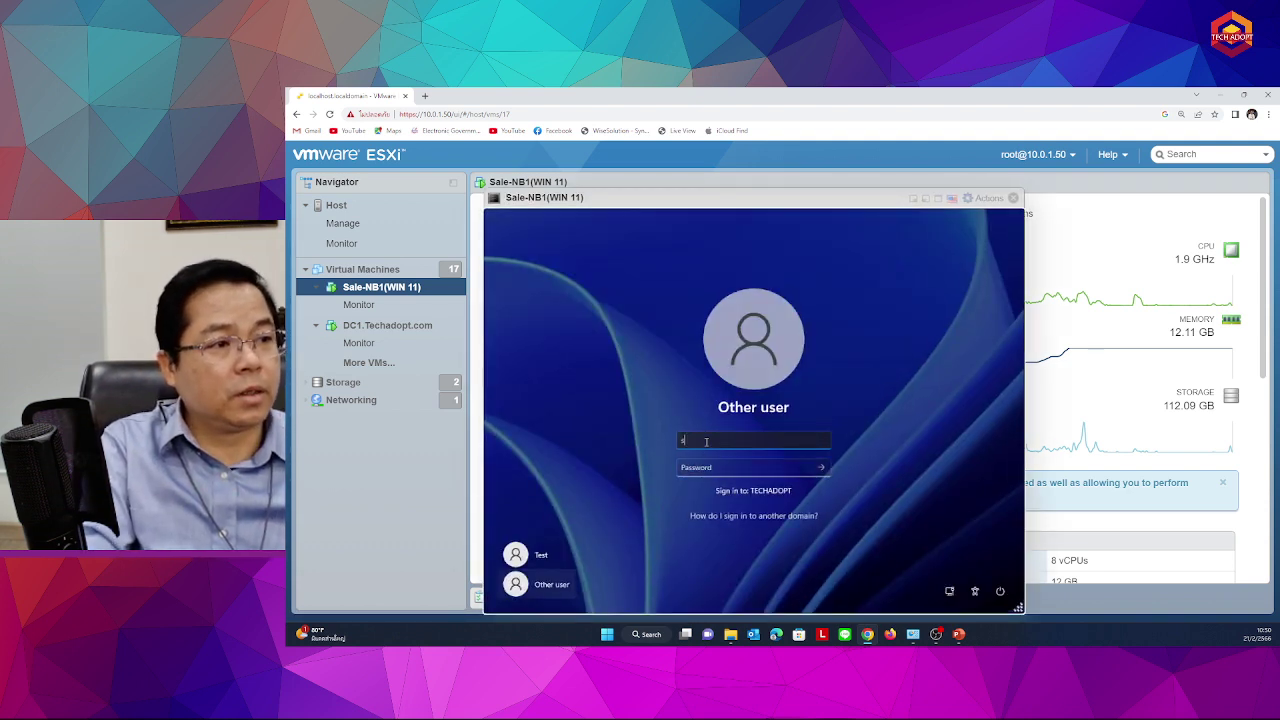
{"action": "type", "text": "al"}
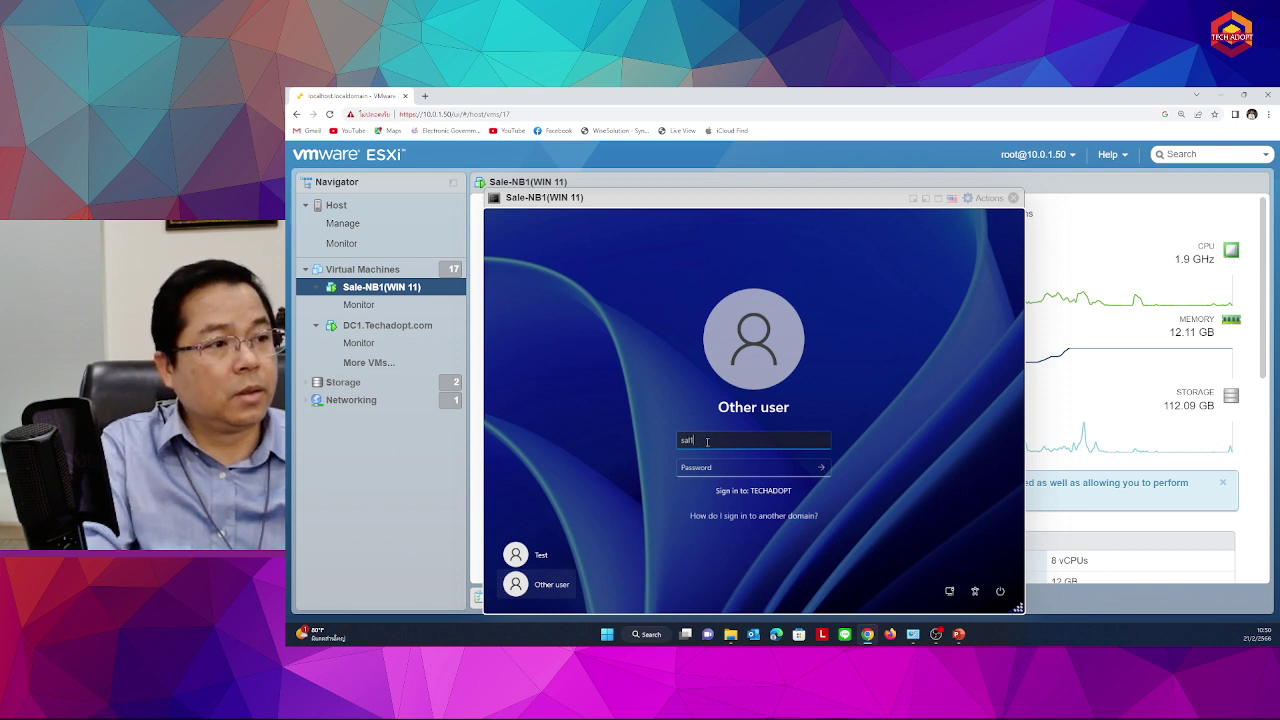
{"action": "type", "text": "e"}
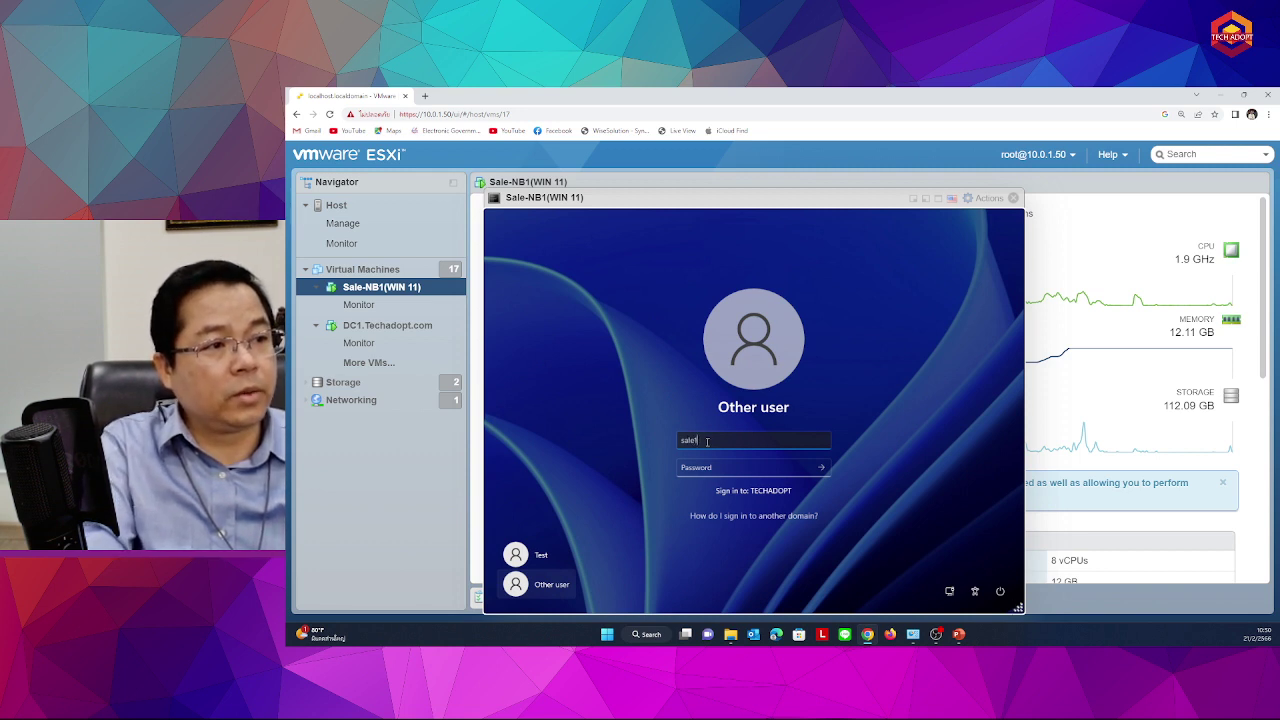
{"action": "type", "text": "1"}
{"action": "key", "text": "Tab"}
{"action": "type", "text": "P@ssw0rd"}
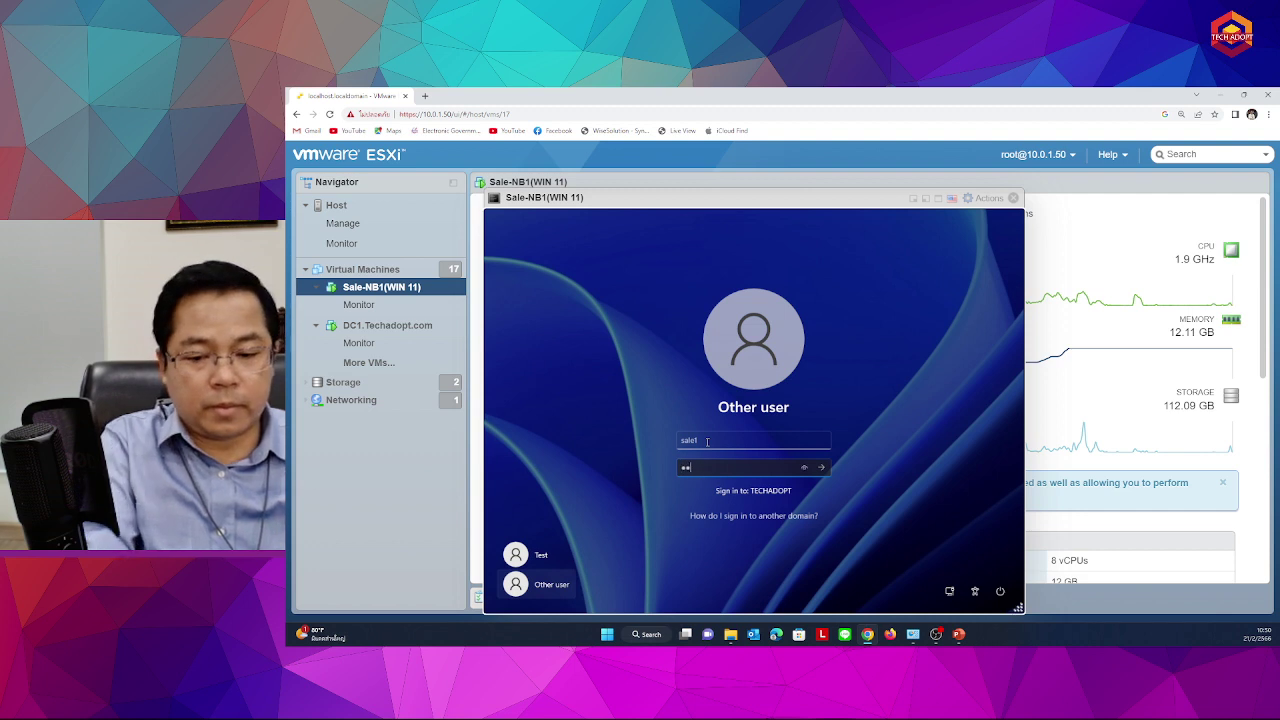
{"action": "key", "text": "Return"}
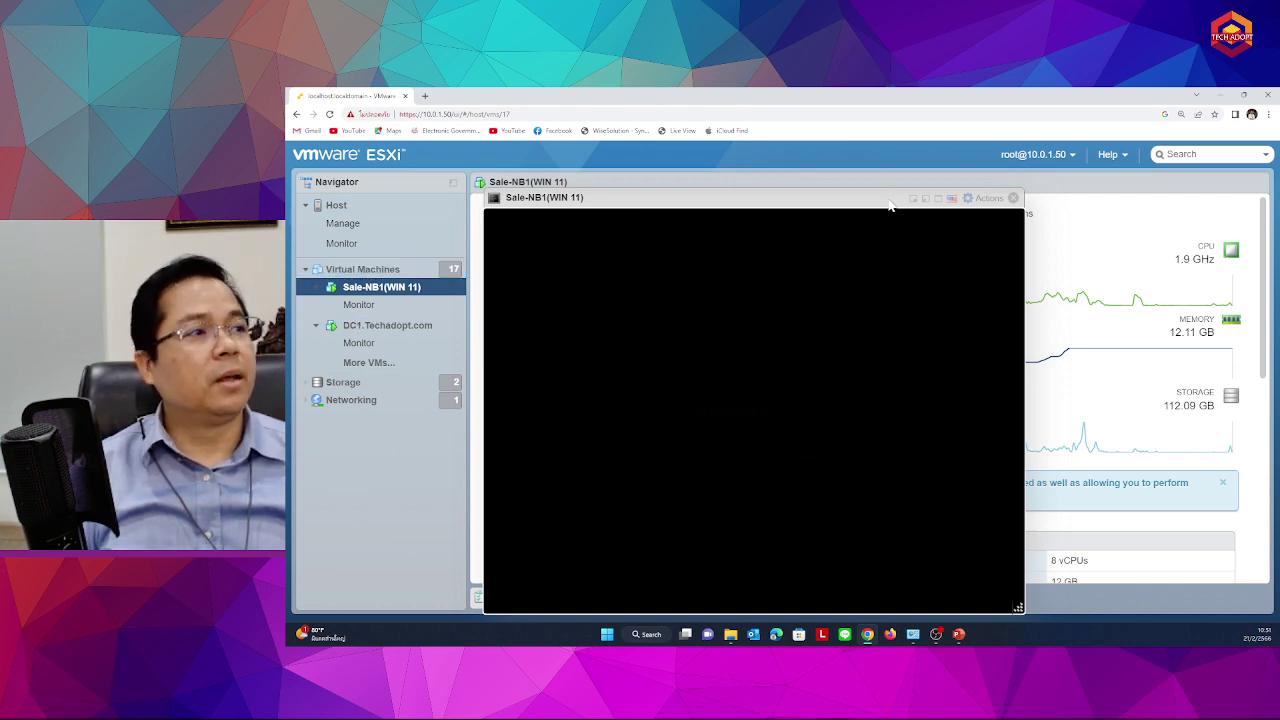
Check the signed-in desktop's Start menu, then close the console and select DC1.Techadopt.com
{"action": "left_click_drag", "start_coordinate": [643, 190], "coordinate": [881, 170]}
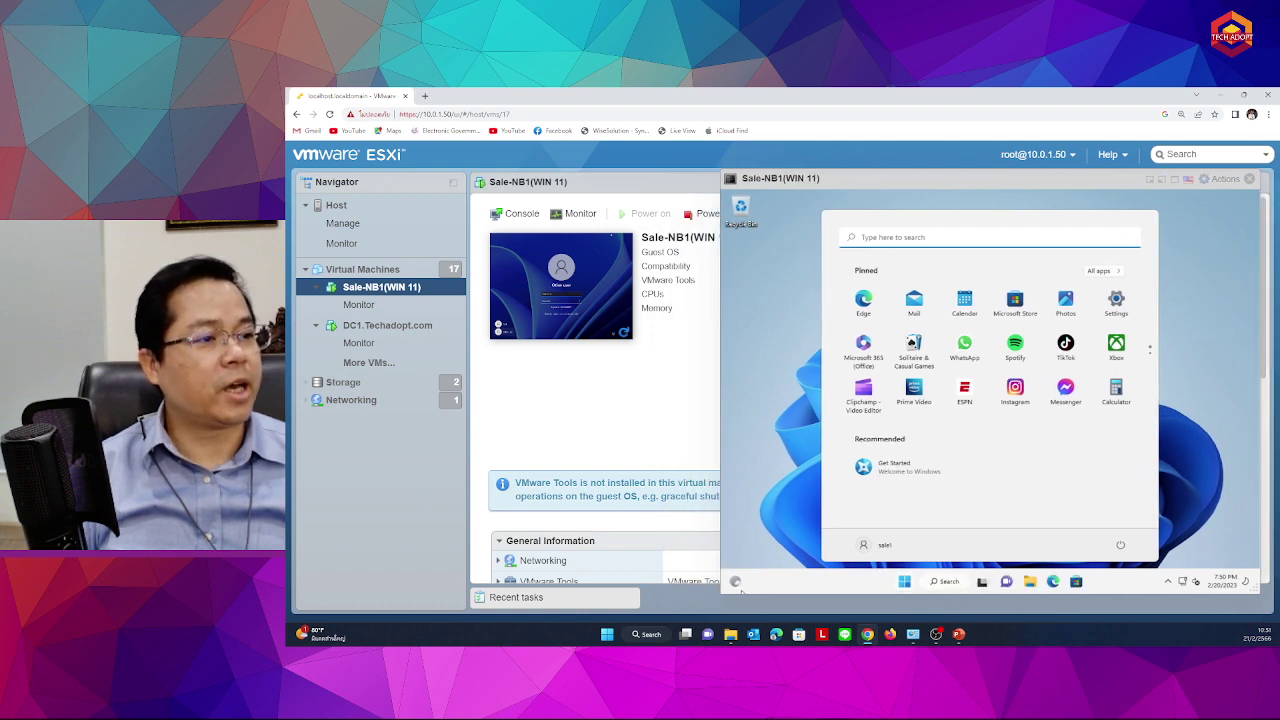
{"action": "left_click", "coordinate": [737, 584]}
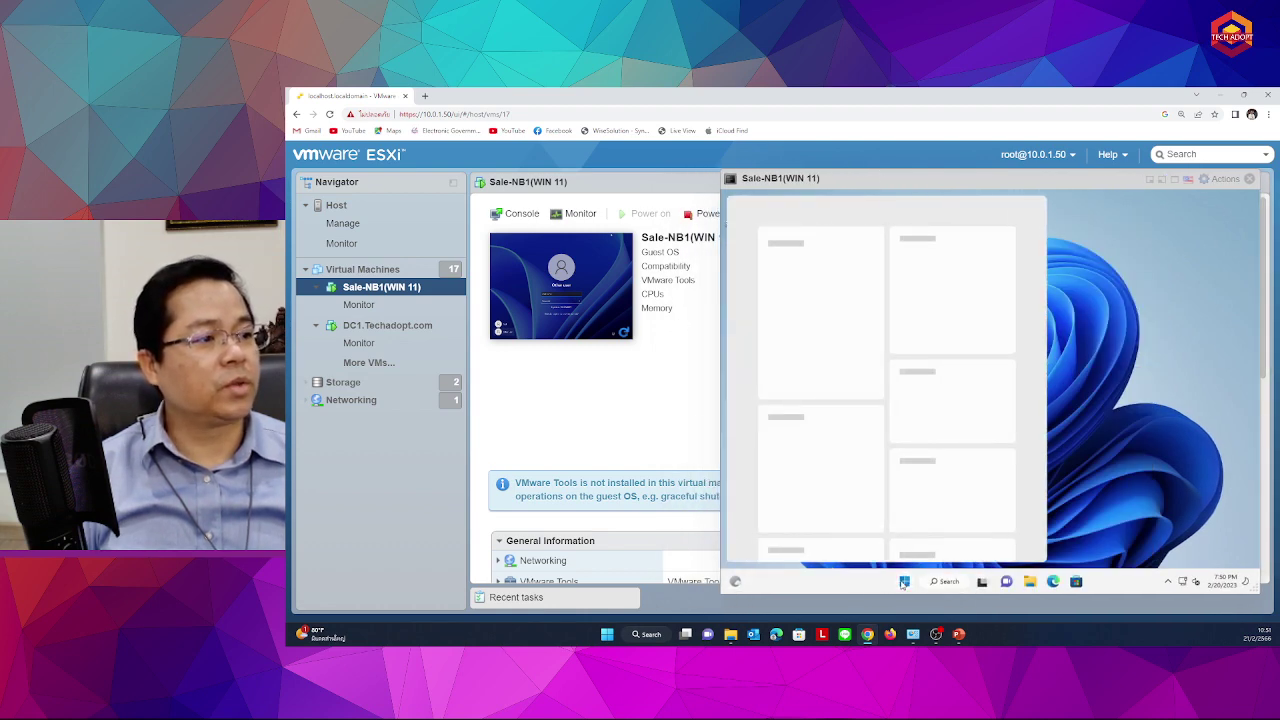
{"action": "left_click", "coordinate": [904, 582]}
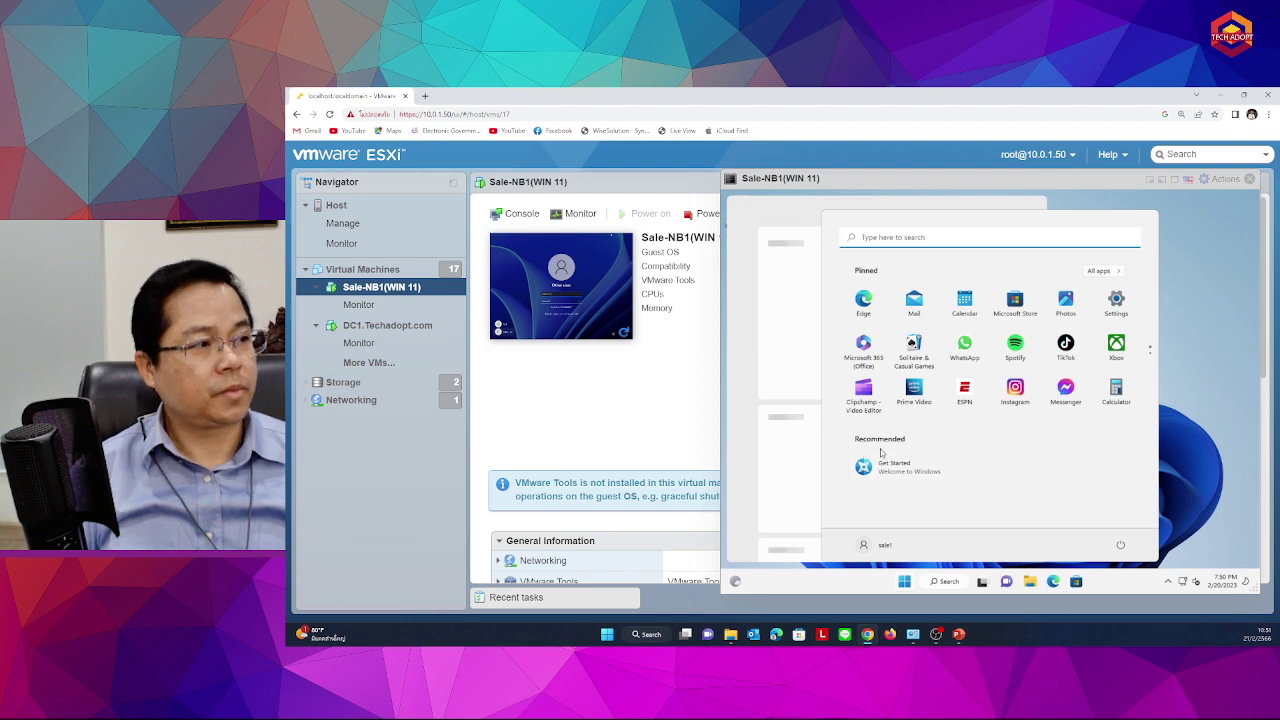
{"action": "left_click", "coordinate": [1036, 267]}
{"action": "left_click", "coordinate": [1036, 267]}
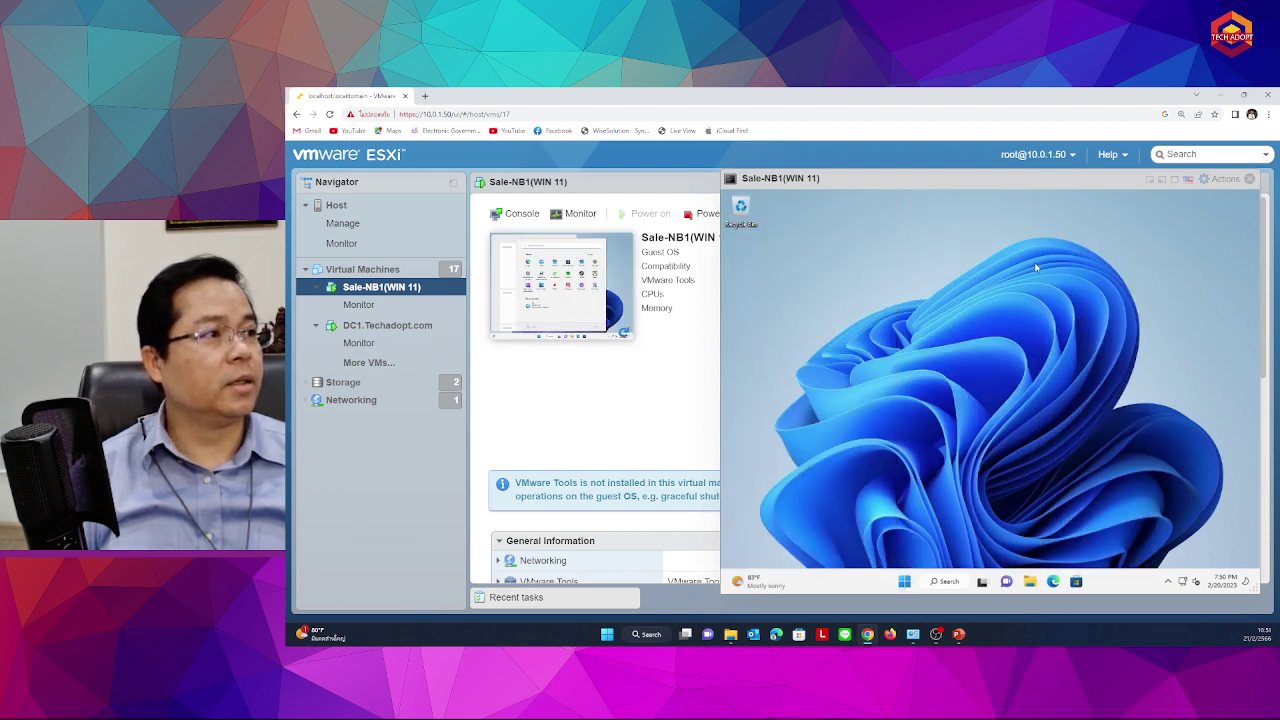
{"action": "left_click", "coordinate": [905, 582]}
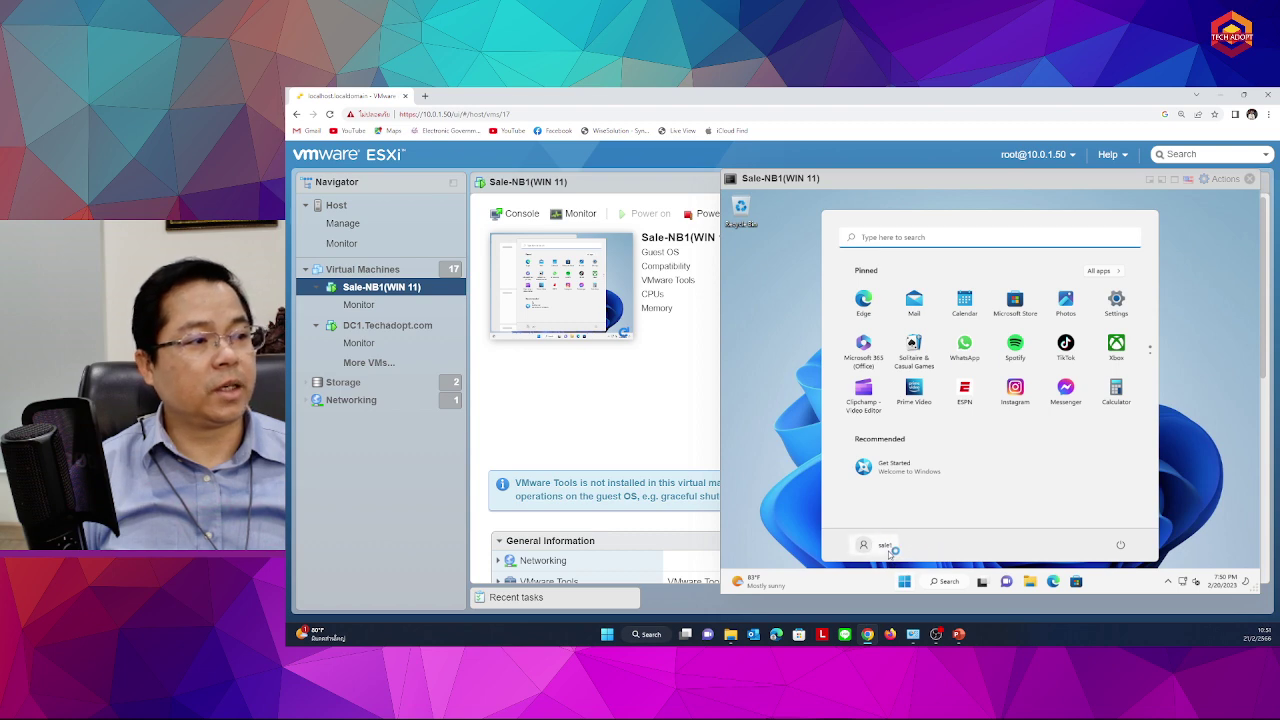
{"action": "left_click", "coordinate": [787, 360]}
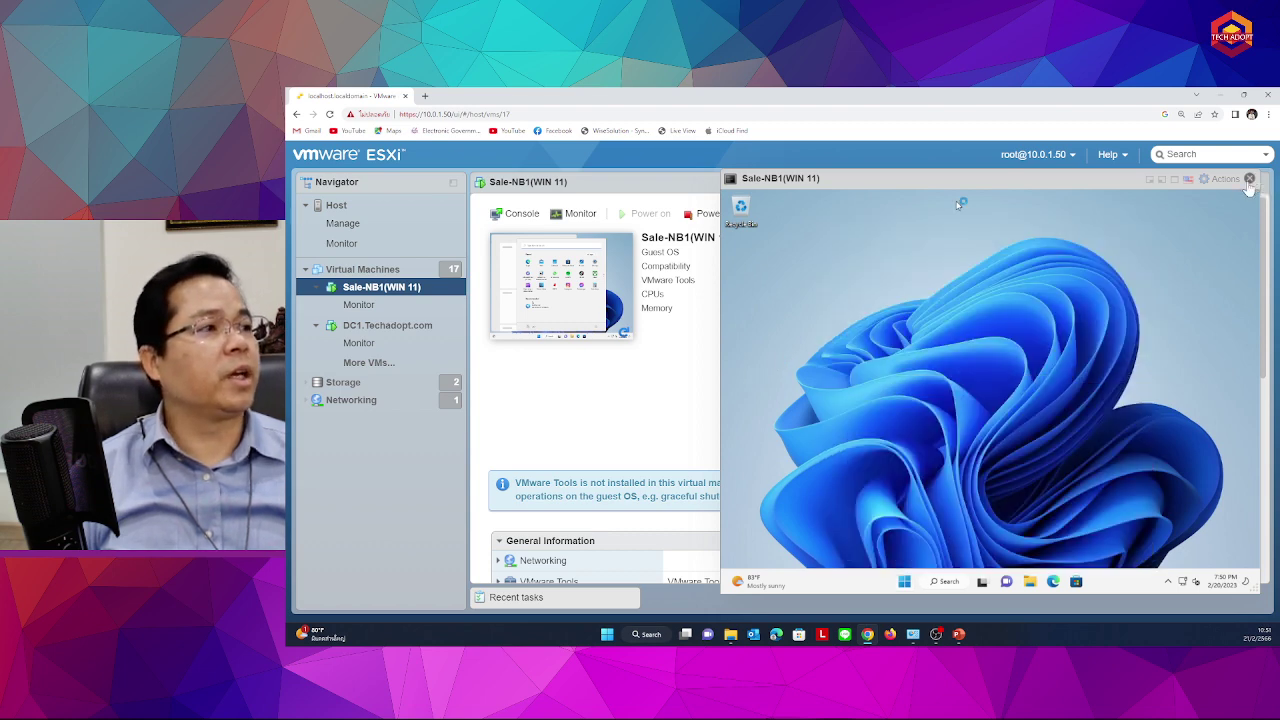
{"action": "left_click", "coordinate": [1249, 178]}
{"action": "left_click", "coordinate": [360, 327]}
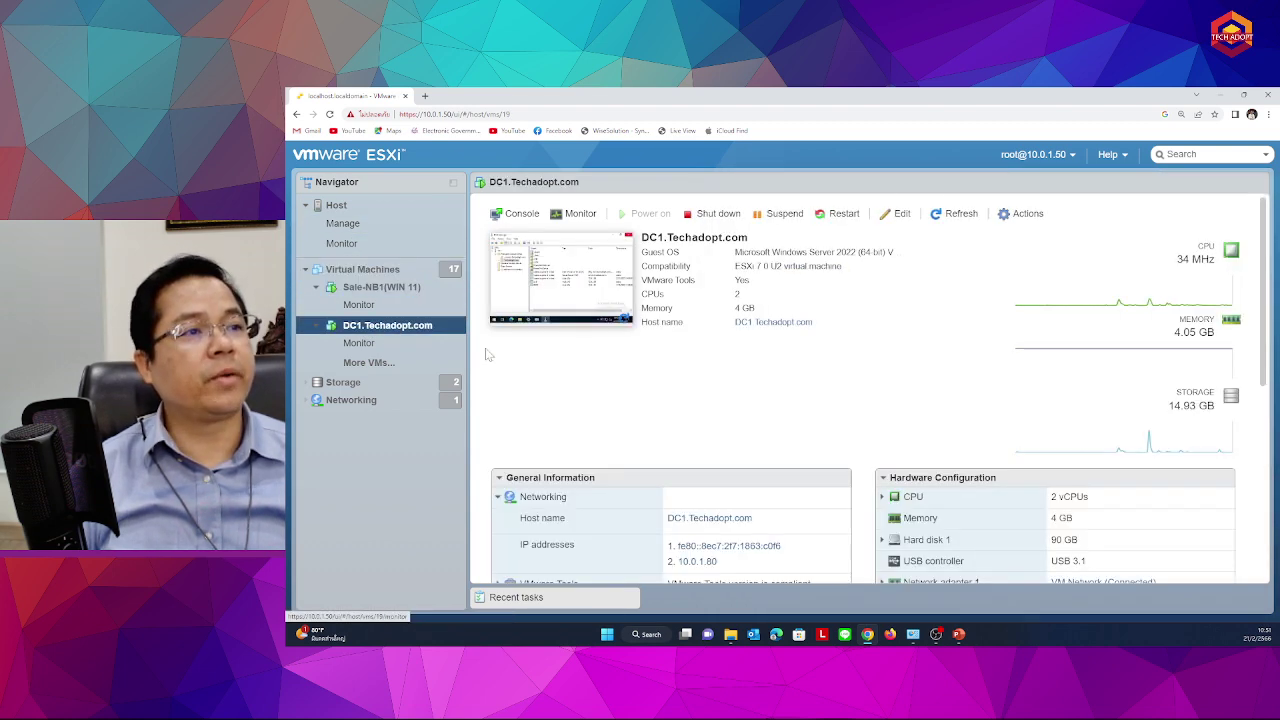
Refresh the Techadopt.com zone and inspect the new Sale-PC1 host record at 10.0.1.200
{"action": "right_click", "coordinate": [760, 263]}
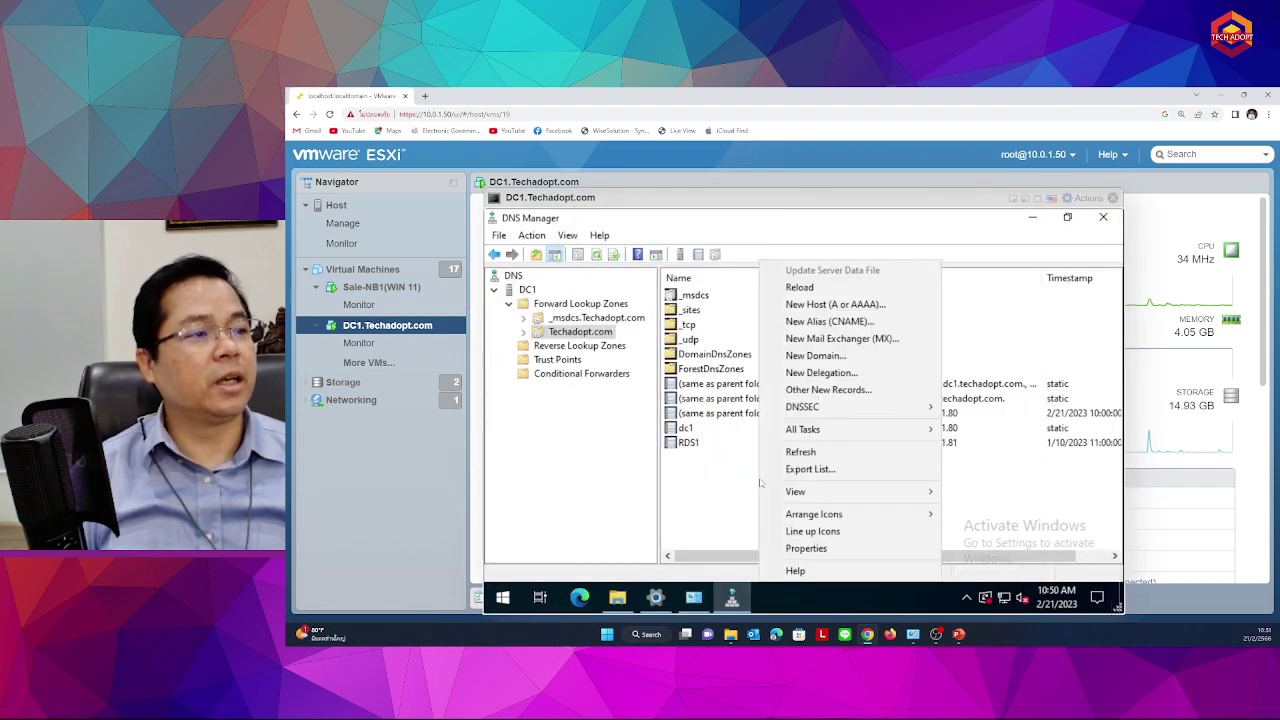
{"action": "left_click", "coordinate": [800, 452]}
{"action": "left_click", "coordinate": [710, 458]}
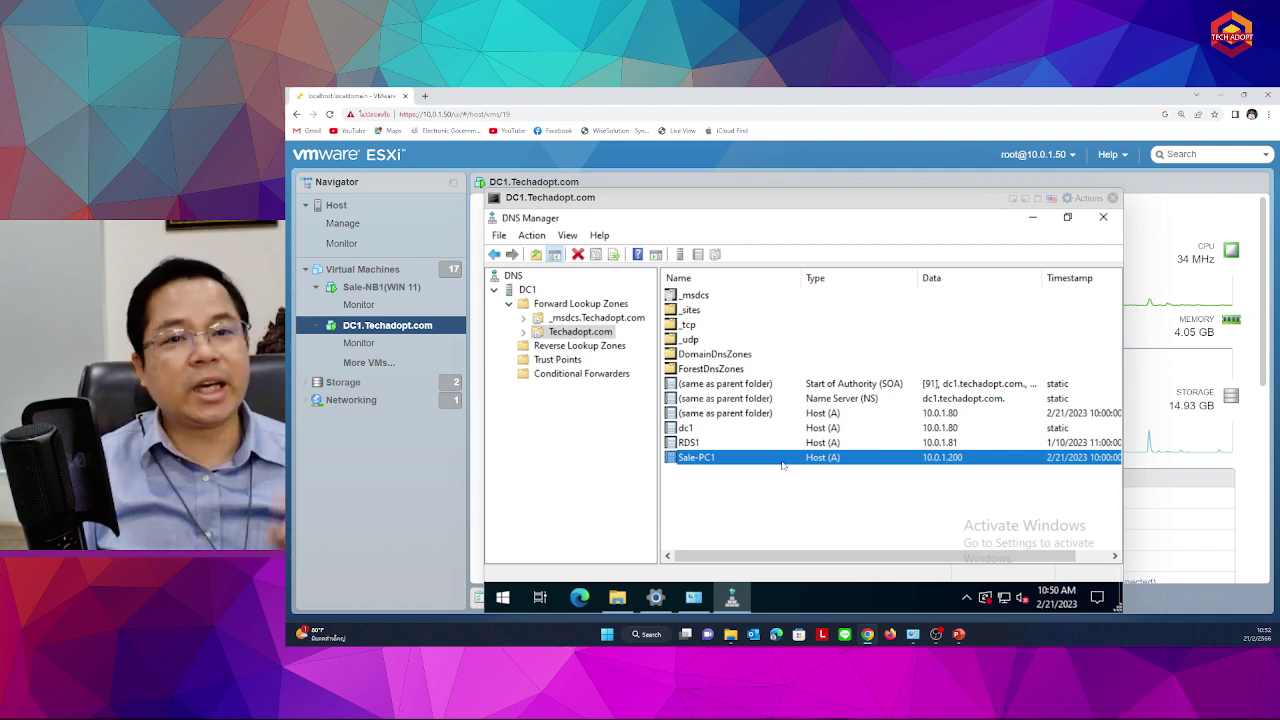
{"action": "left_click", "coordinate": [704, 442]}
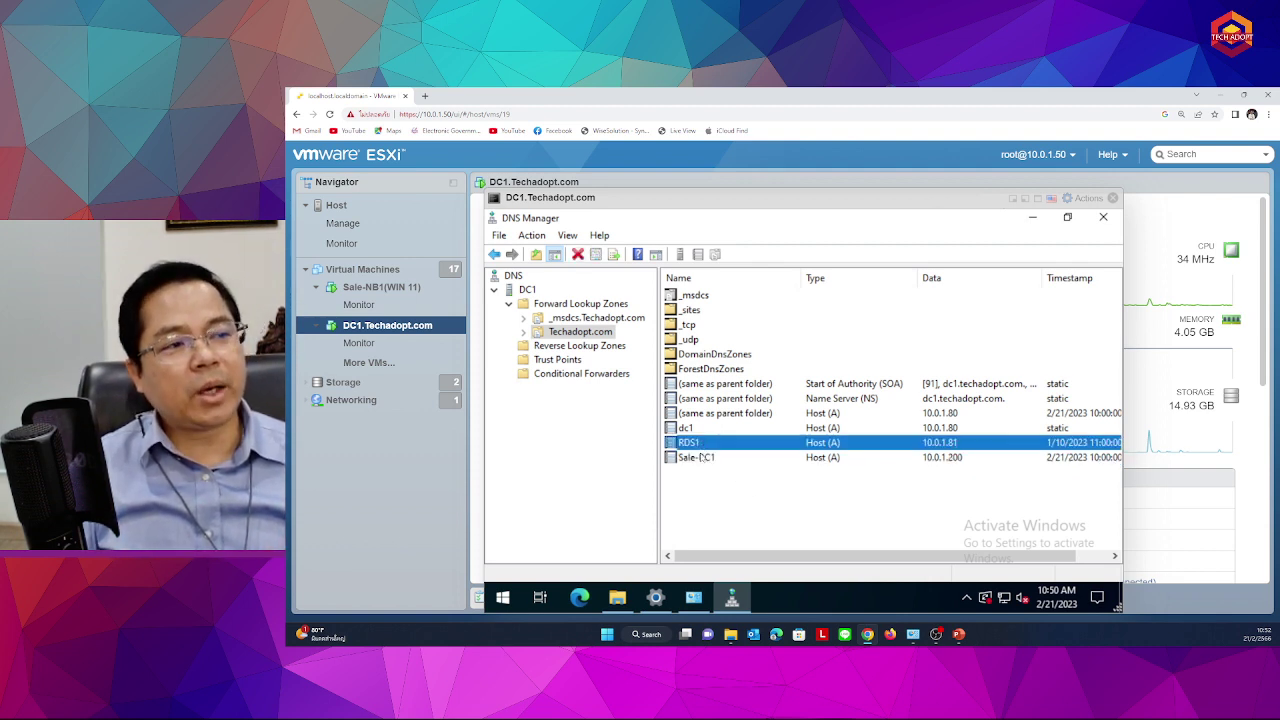
{"action": "left_click", "coordinate": [704, 457]}
{"action": "left_click", "coordinate": [704, 505]}
{"action": "left_click", "coordinate": [704, 444]}
{"action": "left_click", "coordinate": [698, 457]}
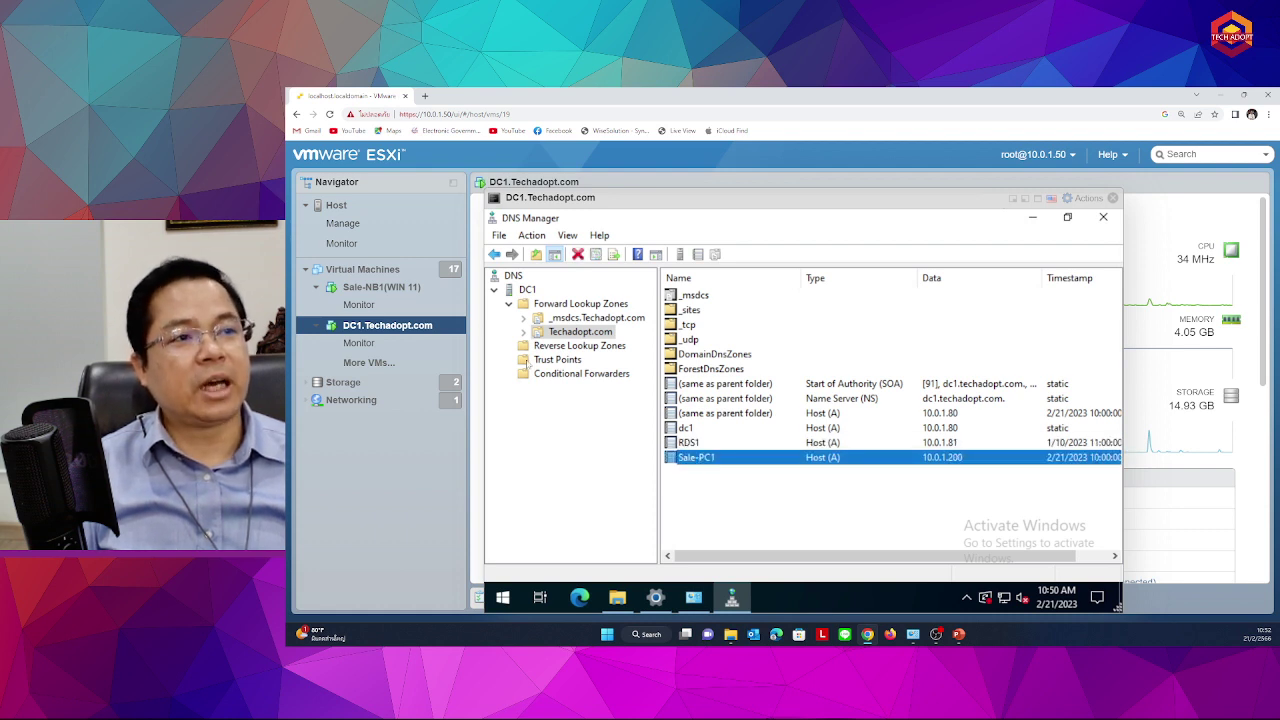
Open the DC1 server's Set Aging/Scavenging for All Zones settings
{"action": "left_click", "coordinate": [527, 290]}
{"action": "right_click", "coordinate": [528, 291]}
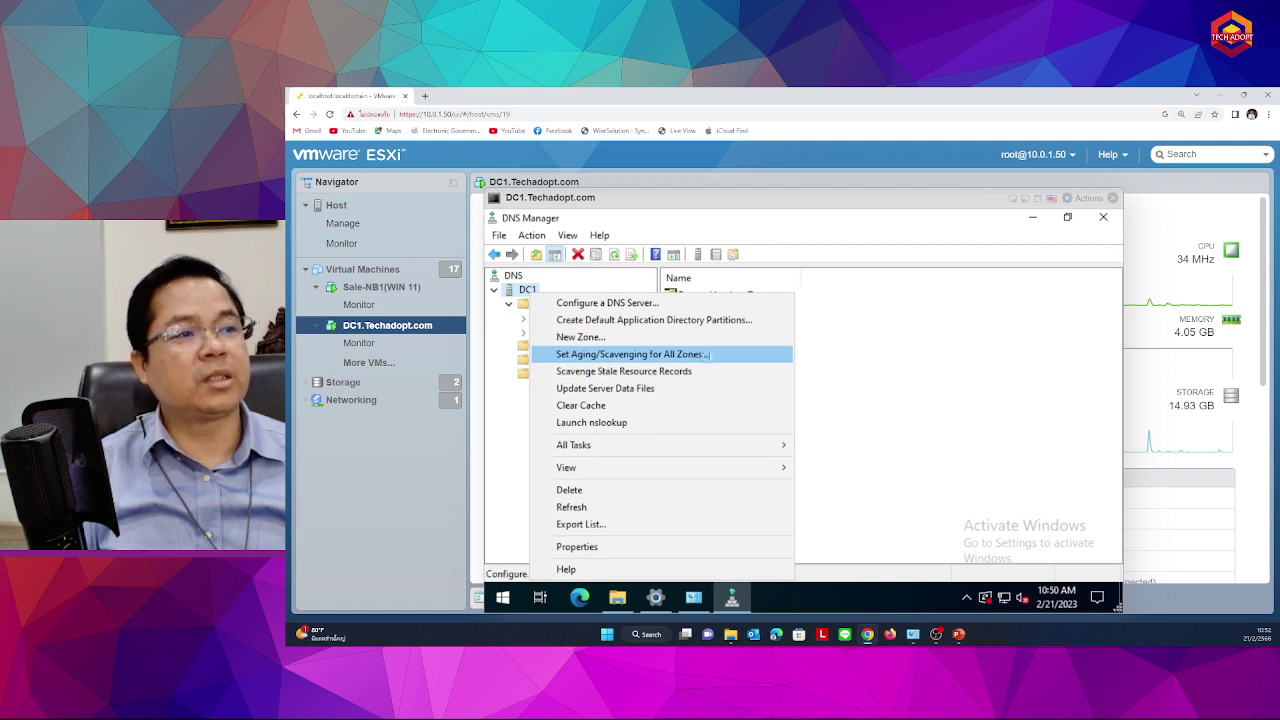
{"action": "left_click", "coordinate": [708, 355]}
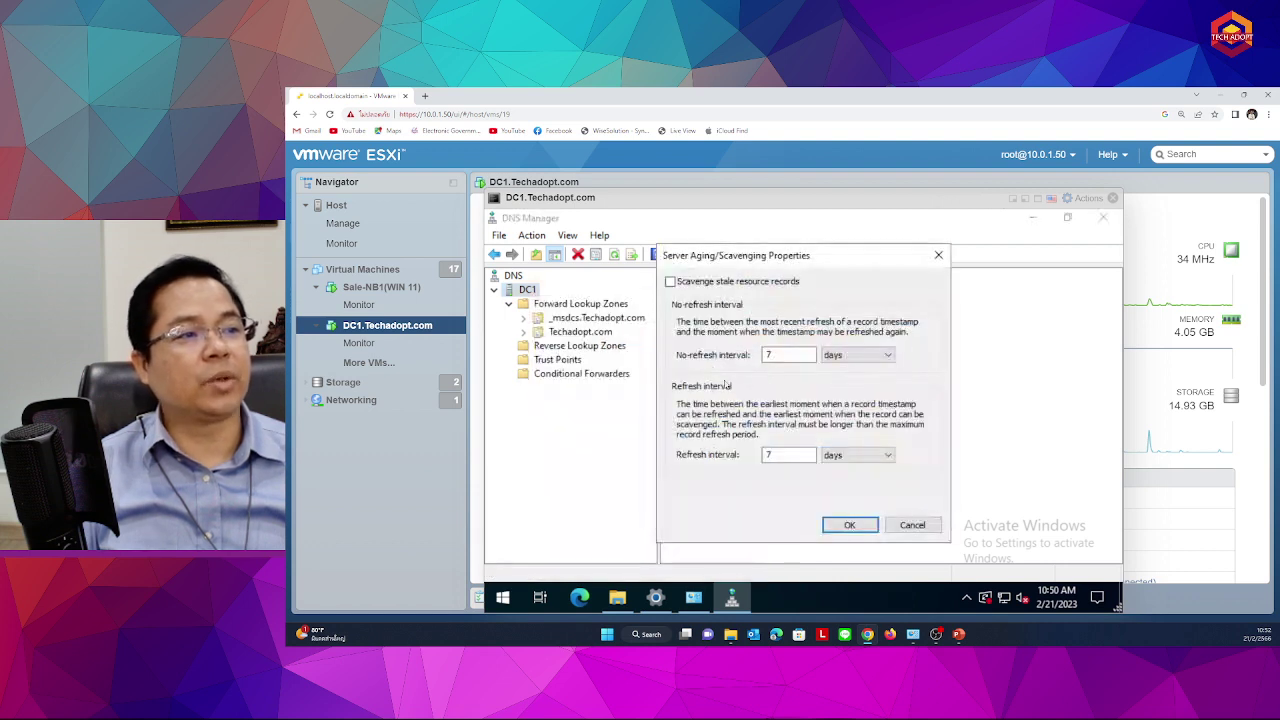
Review the 7-day aging intervals, cancel unchanged, and return to the Techadopt.com zone records
{"action": "left_click", "coordinate": [798, 458]}
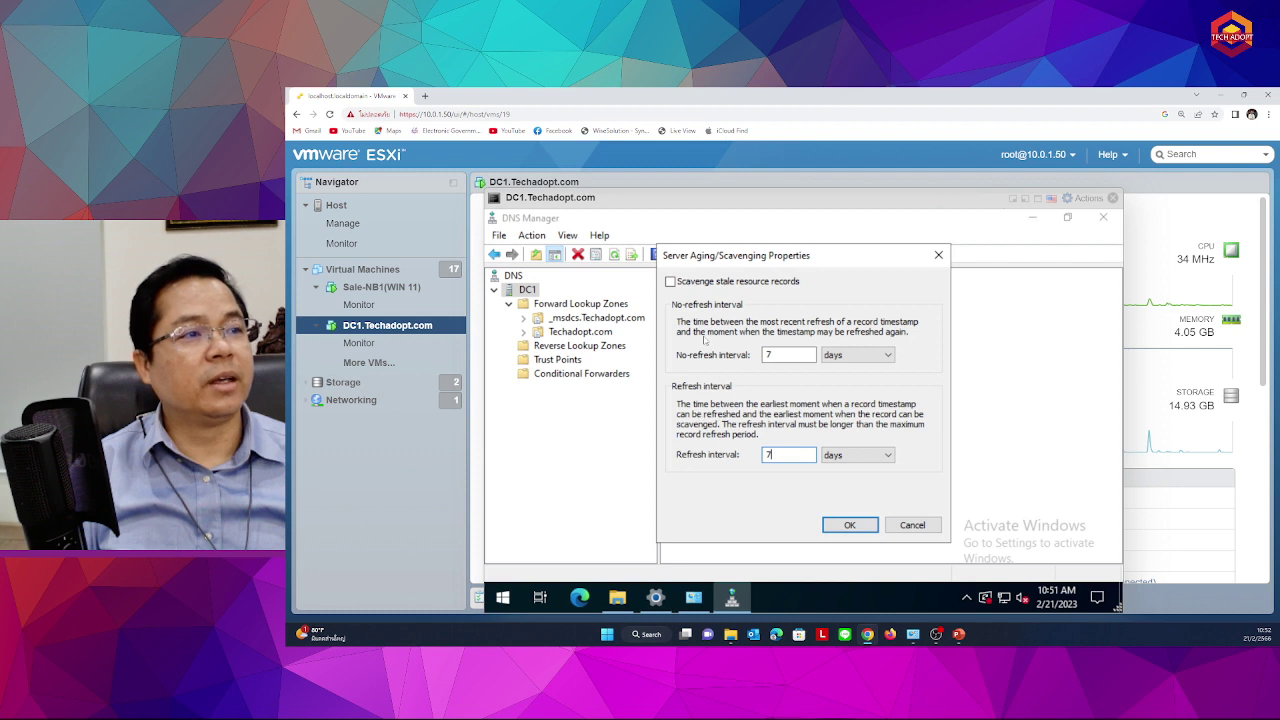
{"action": "left_click", "coordinate": [888, 525]}
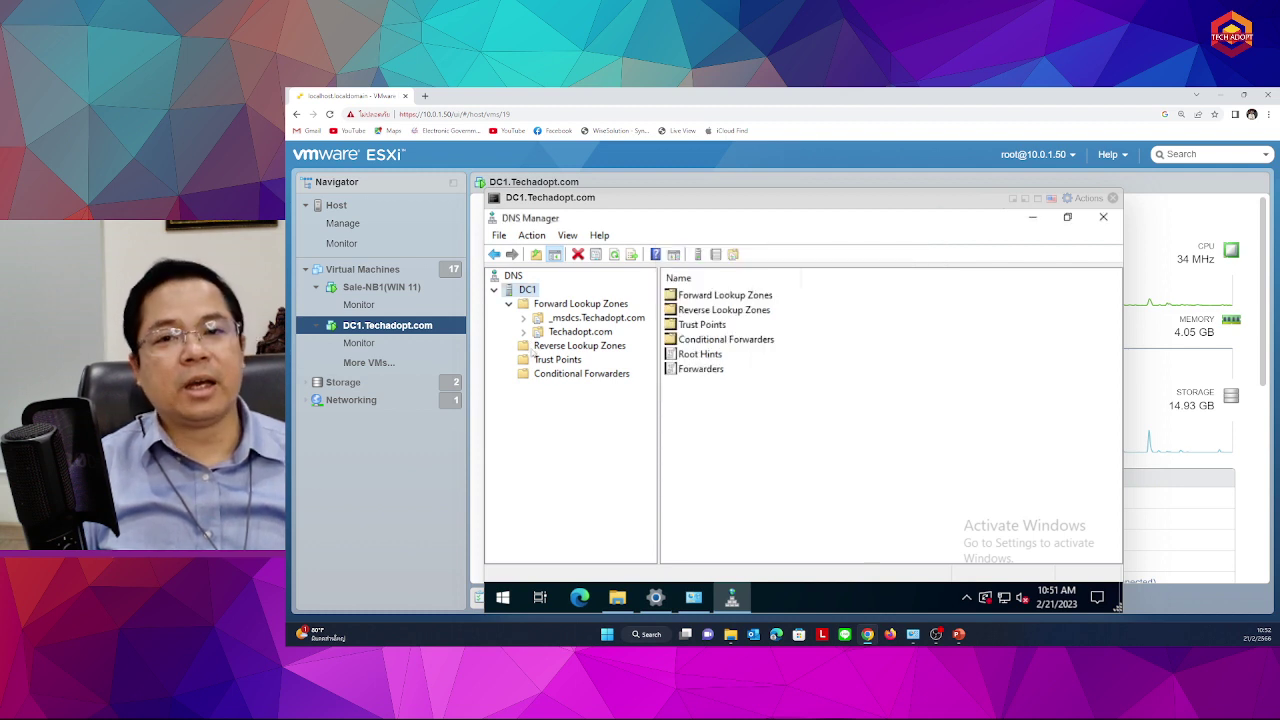
{"action": "left_click", "coordinate": [560, 305]}
{"action": "left_click", "coordinate": [570, 332]}
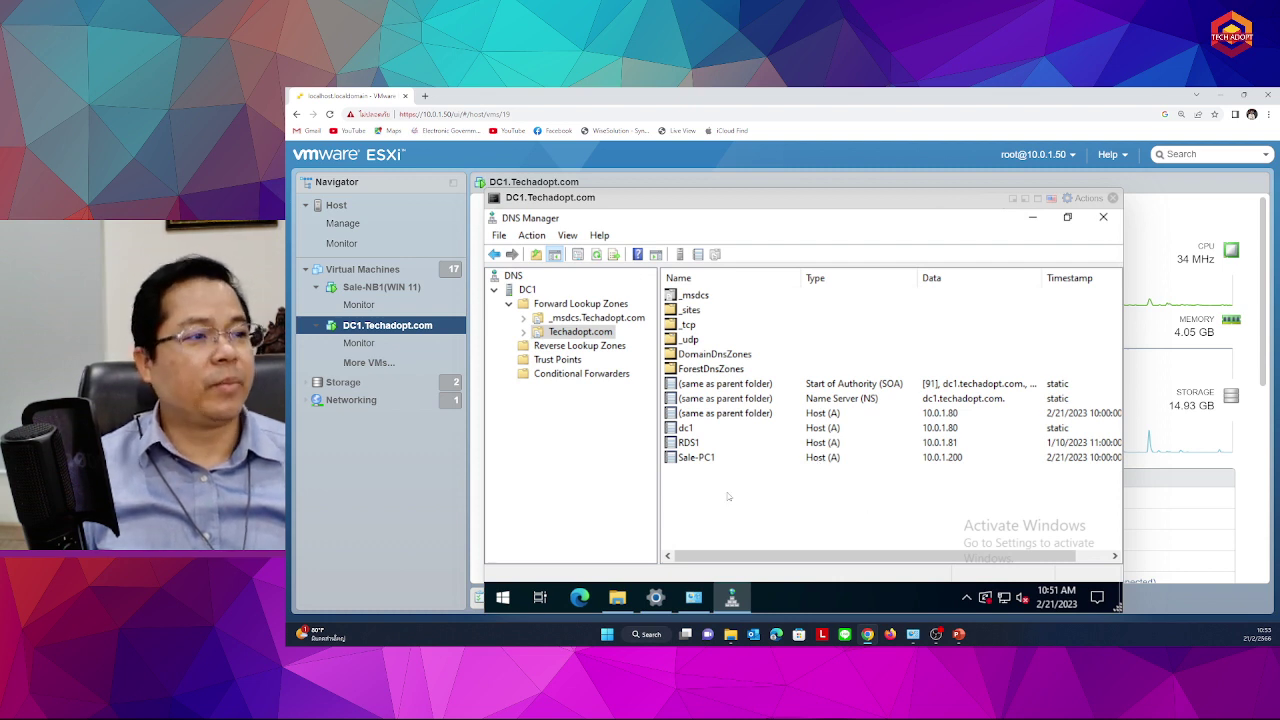
{"action": "left_click", "coordinate": [697, 458]}
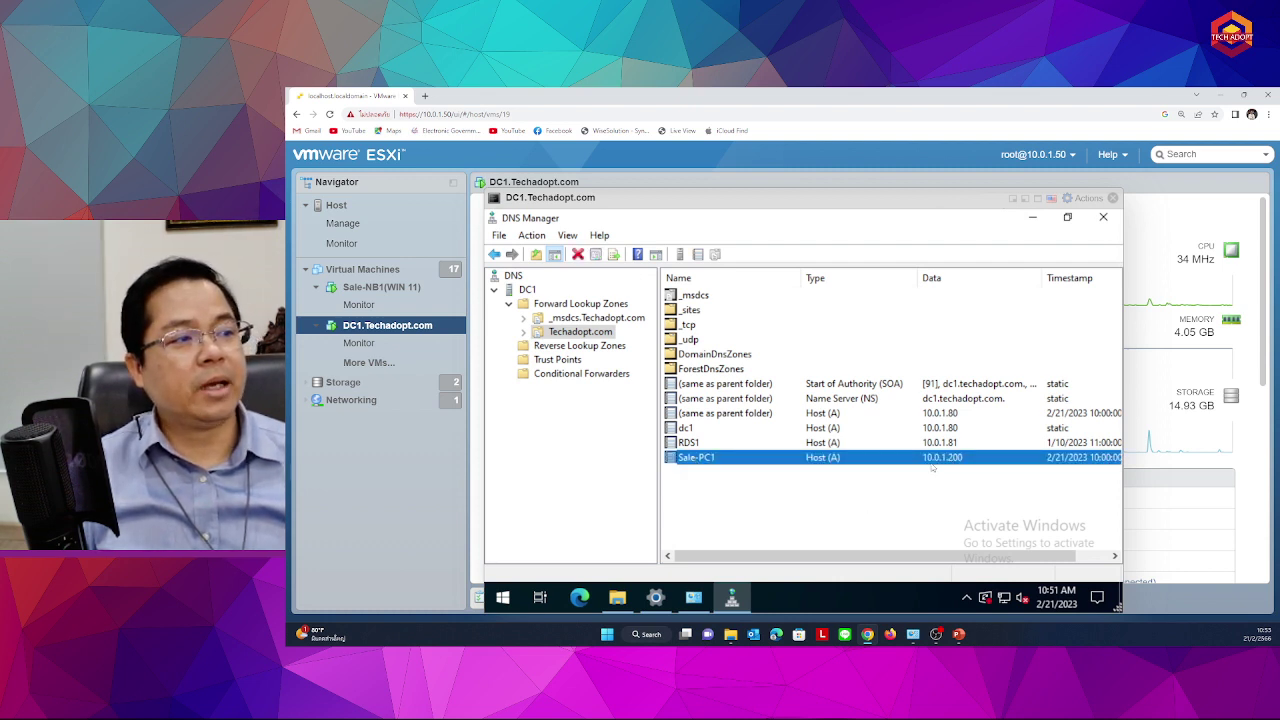
{"action": "double_click", "coordinate": [718, 457]}
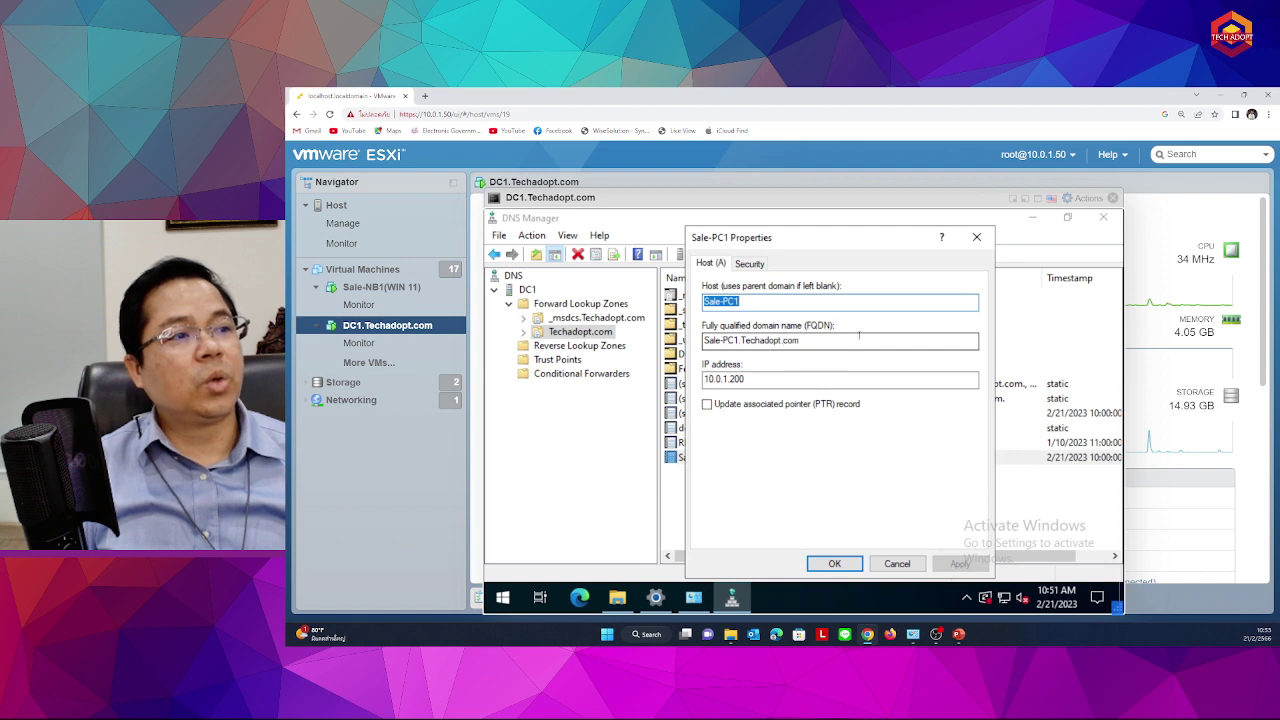
{"action": "left_click", "coordinate": [878, 303]}
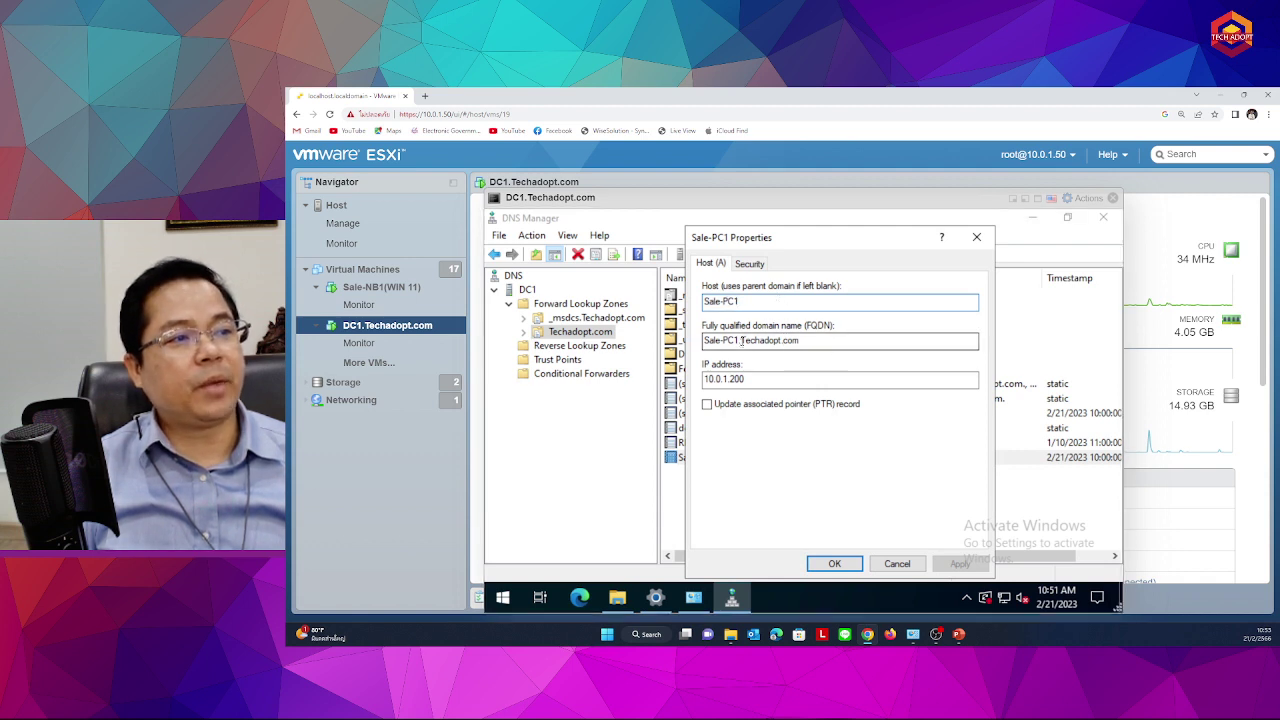
{"action": "left_click_drag", "start_coordinate": [741, 340], "coordinate": [834, 342]}
{"action": "left_click", "coordinate": [814, 343]}
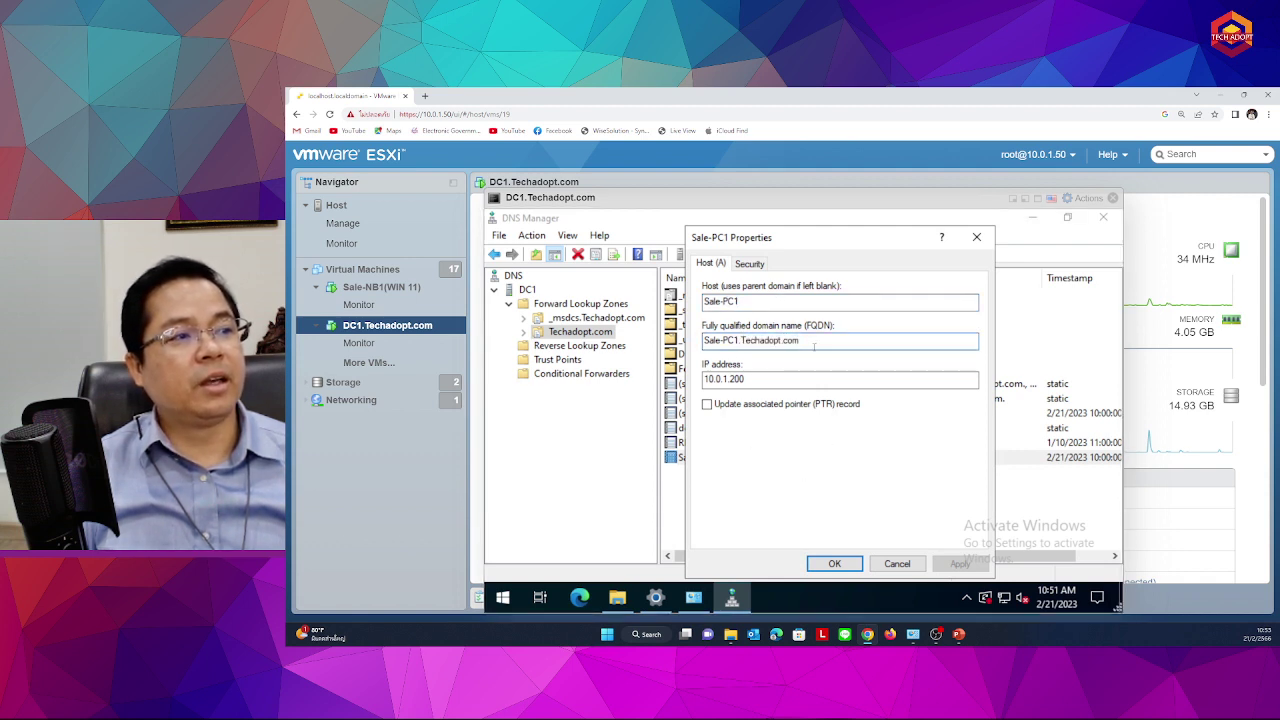
{"action": "left_click_drag", "start_coordinate": [741, 340], "coordinate": [801, 341]}
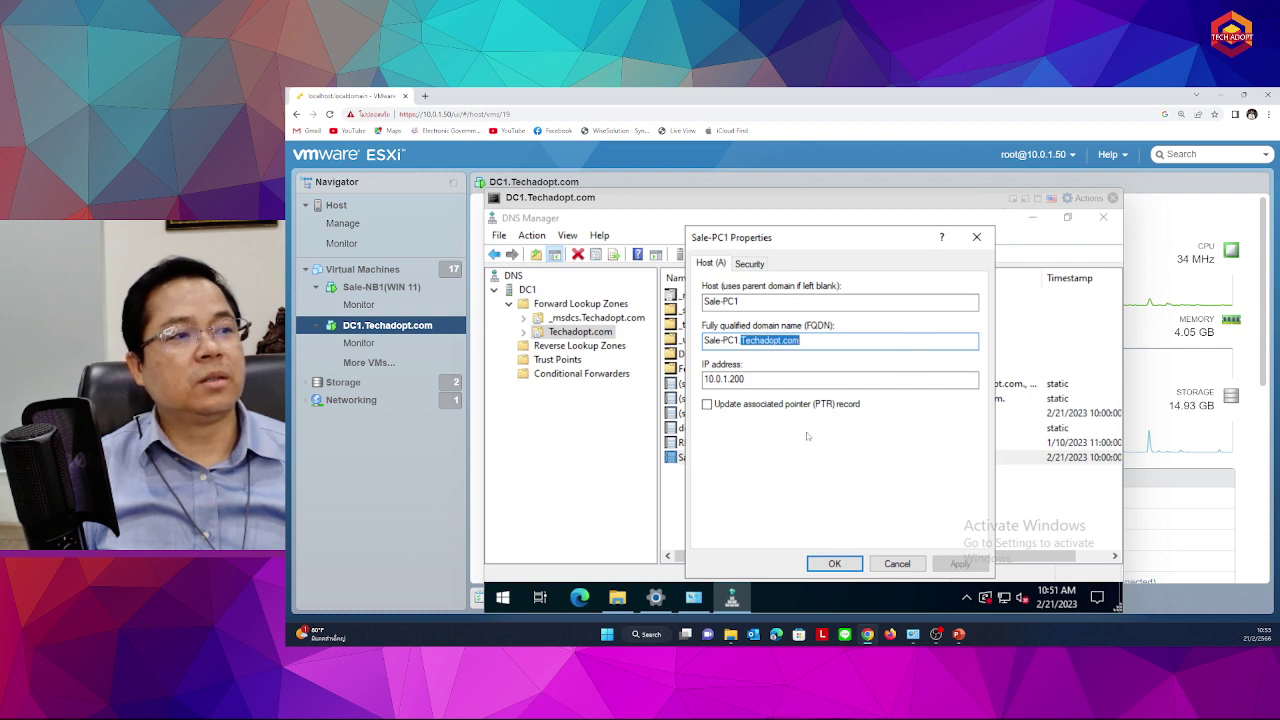
{"action": "left_click_drag", "start_coordinate": [741, 340], "coordinate": [860, 341]}
{"action": "left_click_drag", "start_coordinate": [741, 340], "coordinate": [703, 340]}
{"action": "left_click", "coordinate": [738, 340]}
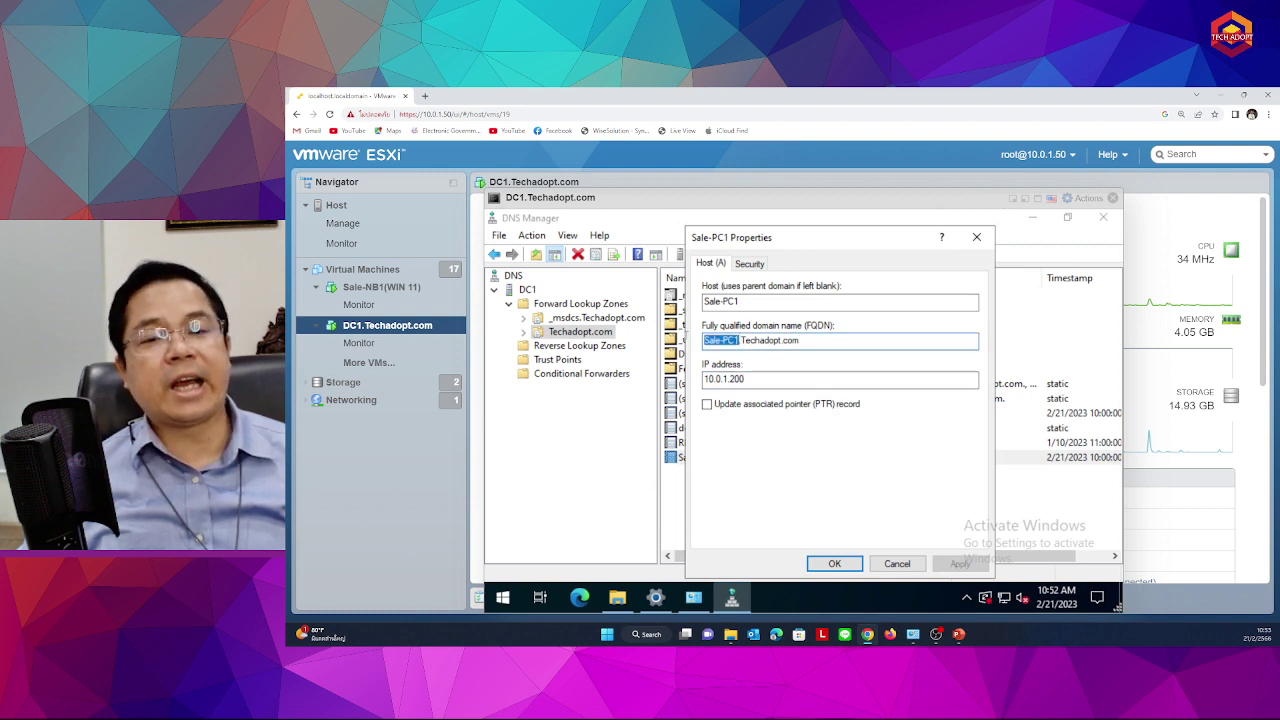
{"action": "left_click", "coordinate": [741, 340]}
{"action": "left_click_drag", "start_coordinate": [741, 340], "coordinate": [800, 340]}
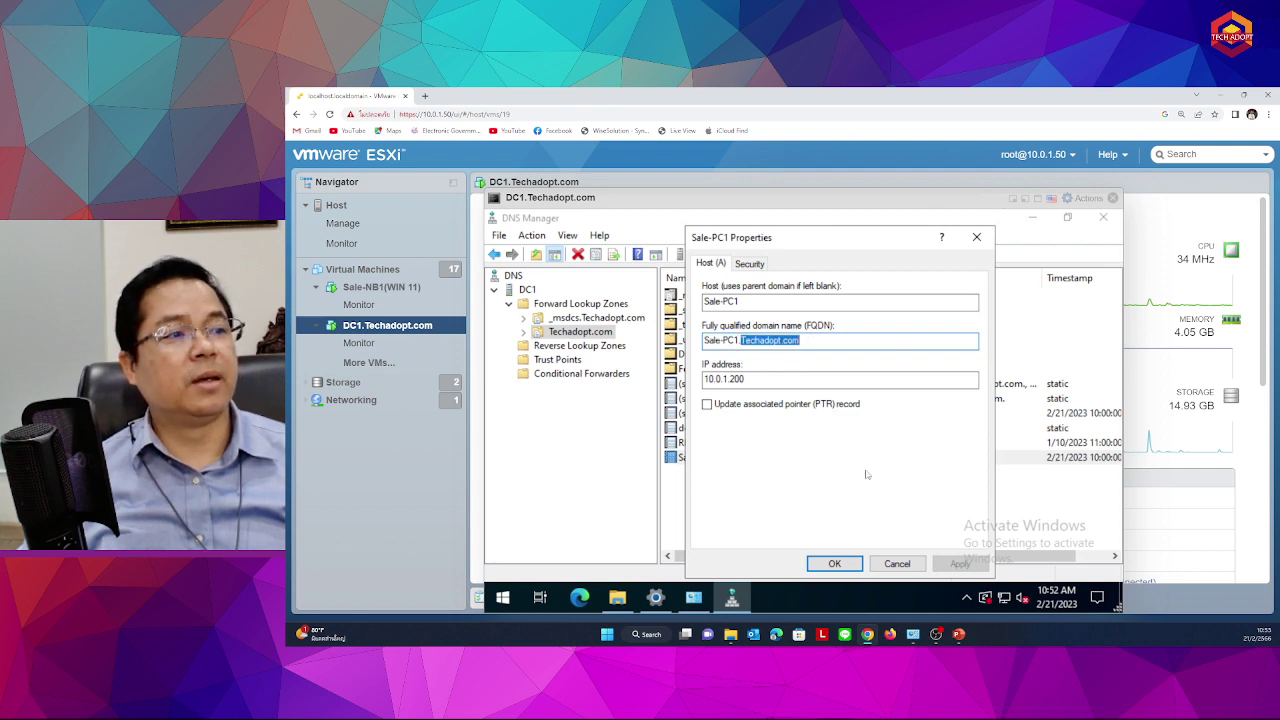
{"action": "left_click", "coordinate": [899, 565]}
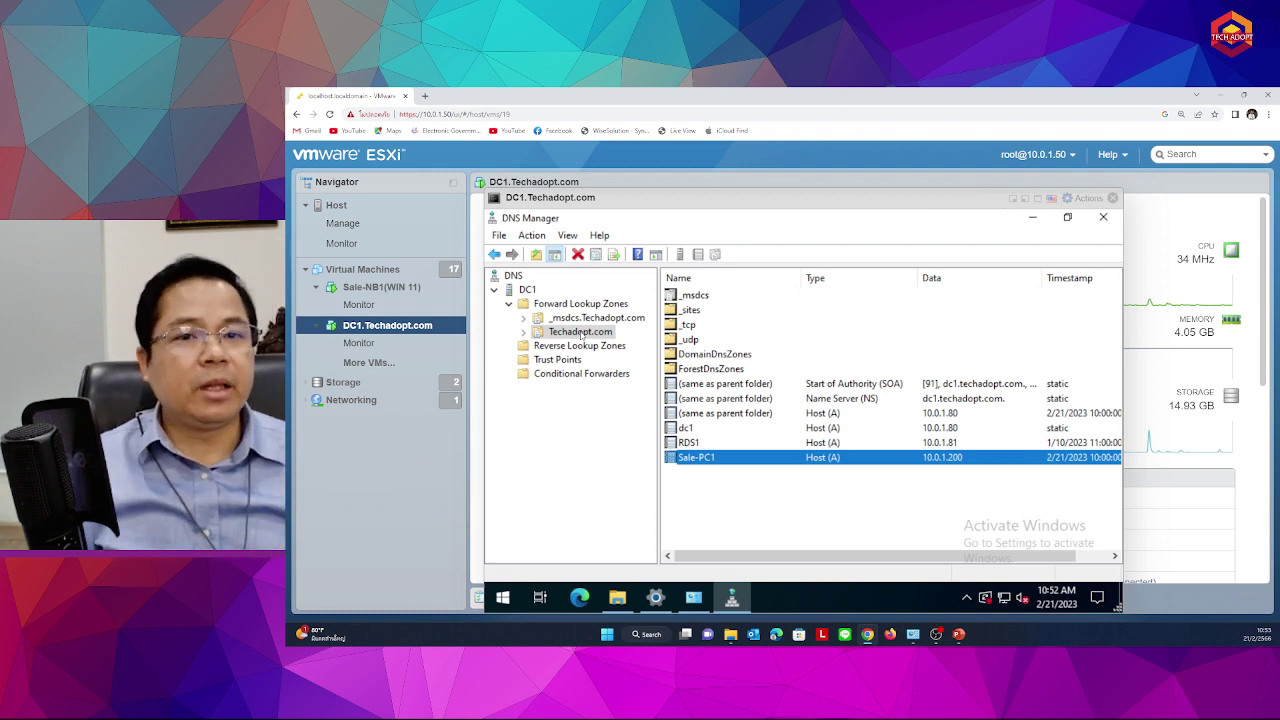
Dismiss the New Mail Exchanger (MX) form unsaved and select the empty Reverse Lookup Zones node
{"action": "right_click", "coordinate": [581, 334]}
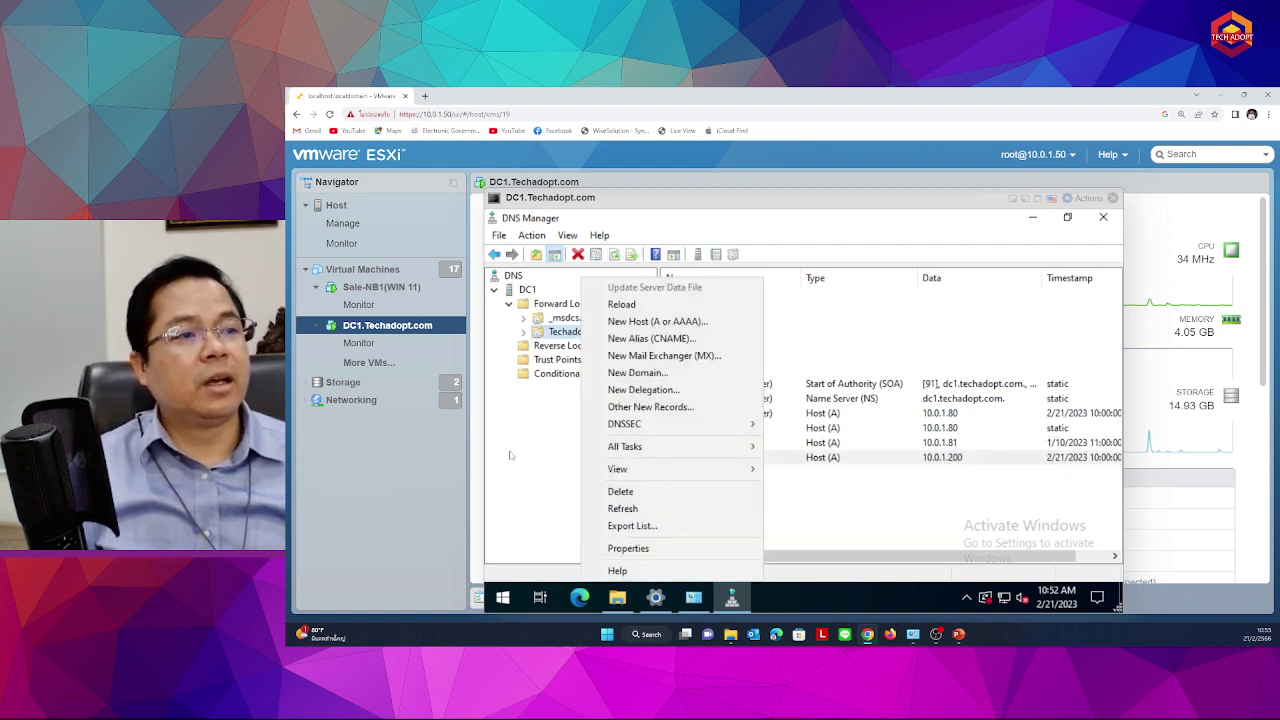
{"action": "right_click", "coordinate": [557, 338]}
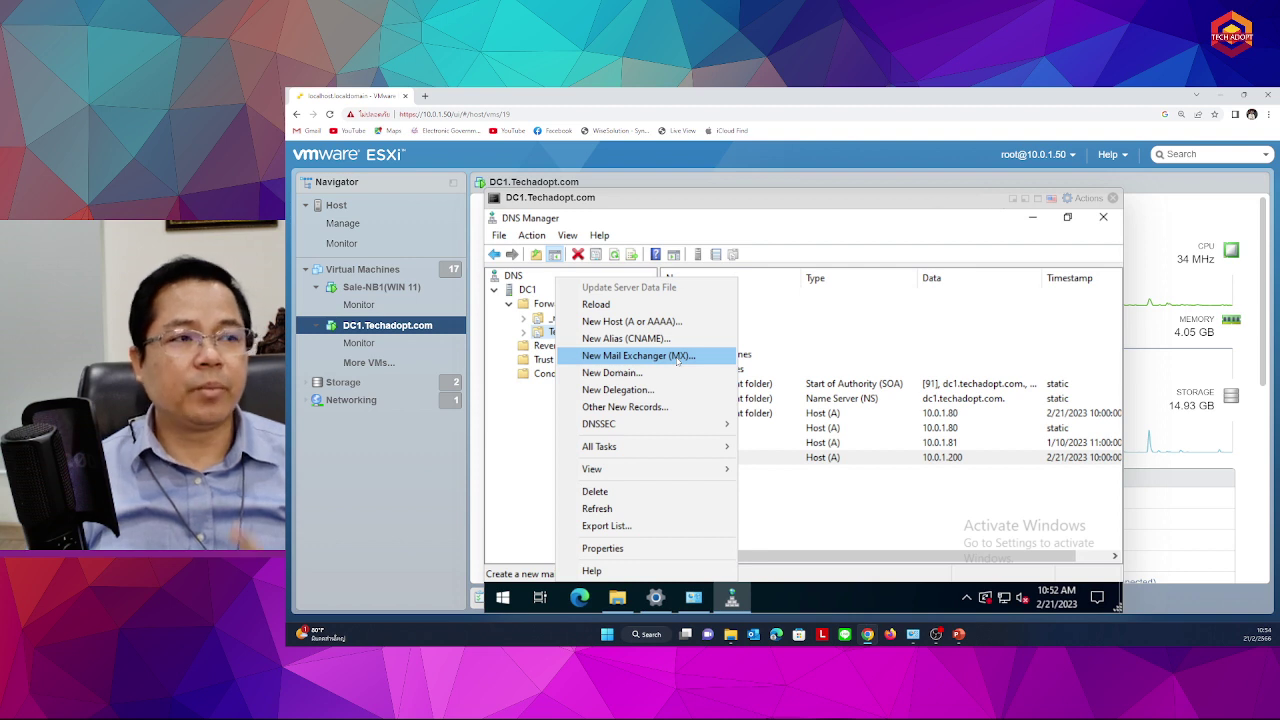
{"action": "left_click", "coordinate": [677, 357]}
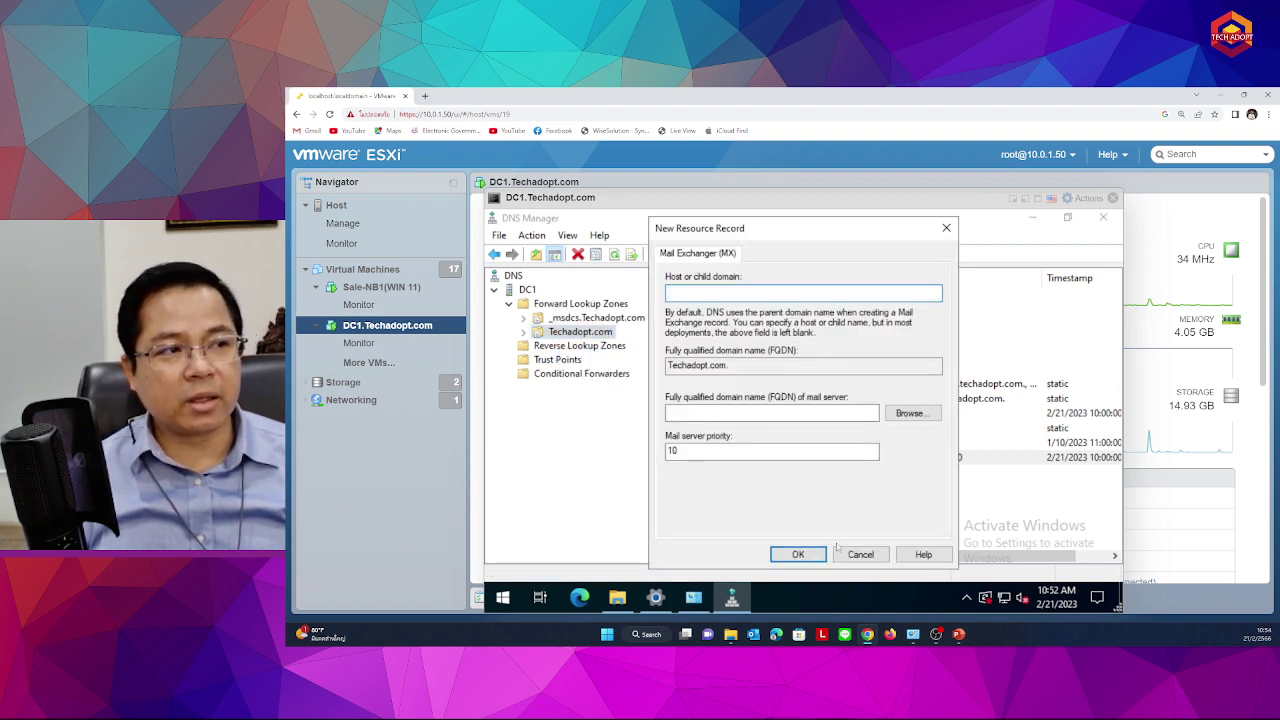
{"action": "left_click", "coordinate": [860, 554]}
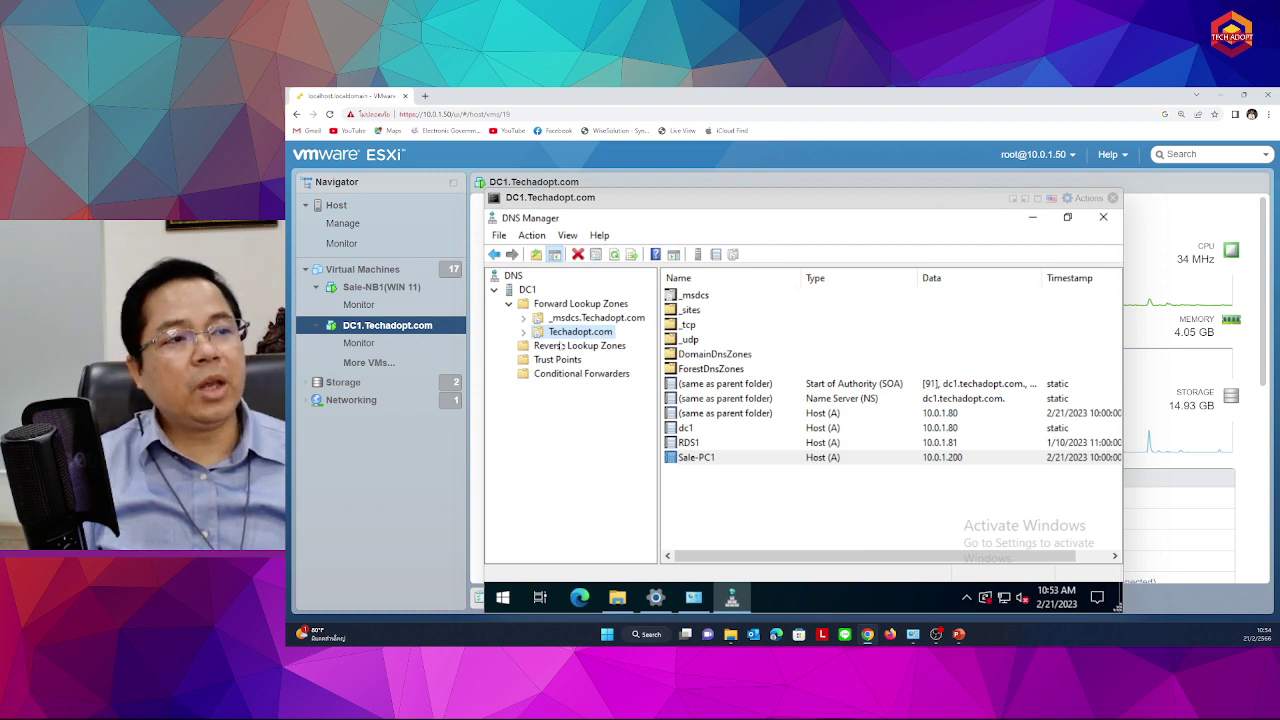
{"action": "left_click", "coordinate": [569, 346]}
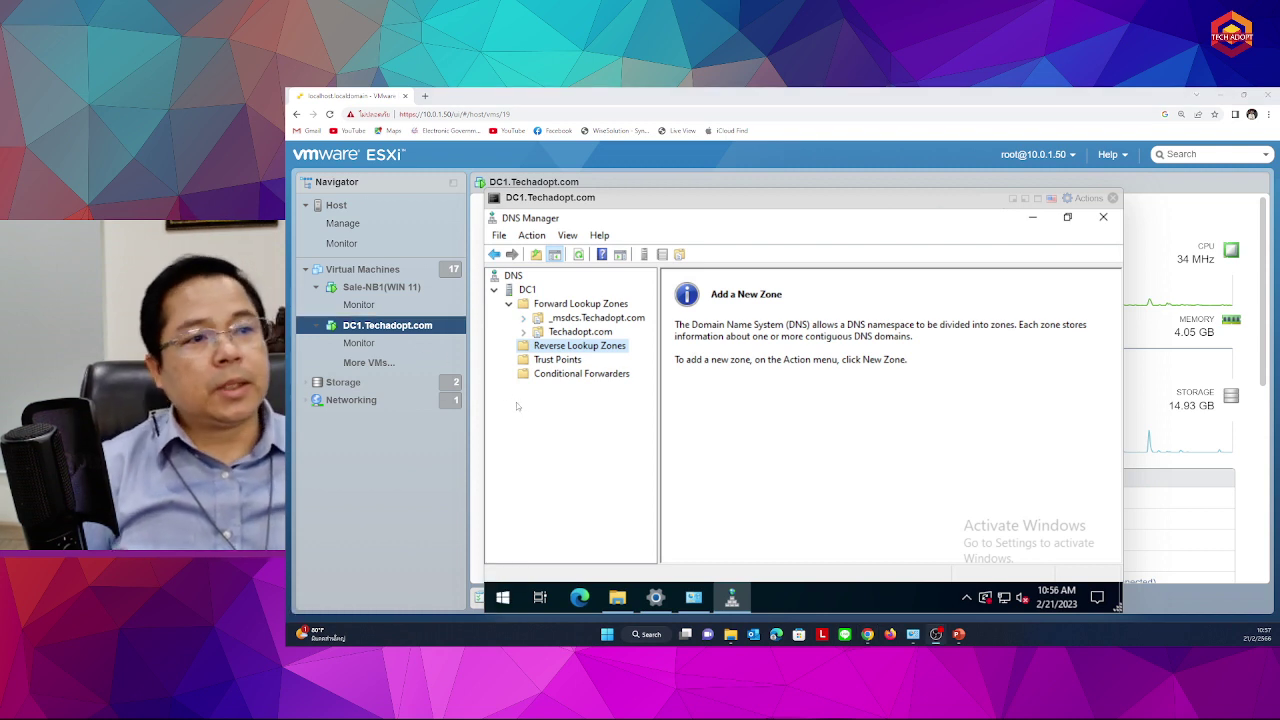
Start a new reverse zone as a primary, domain-replicated IPv4 zone
{"action": "right_click", "coordinate": [578, 349]}
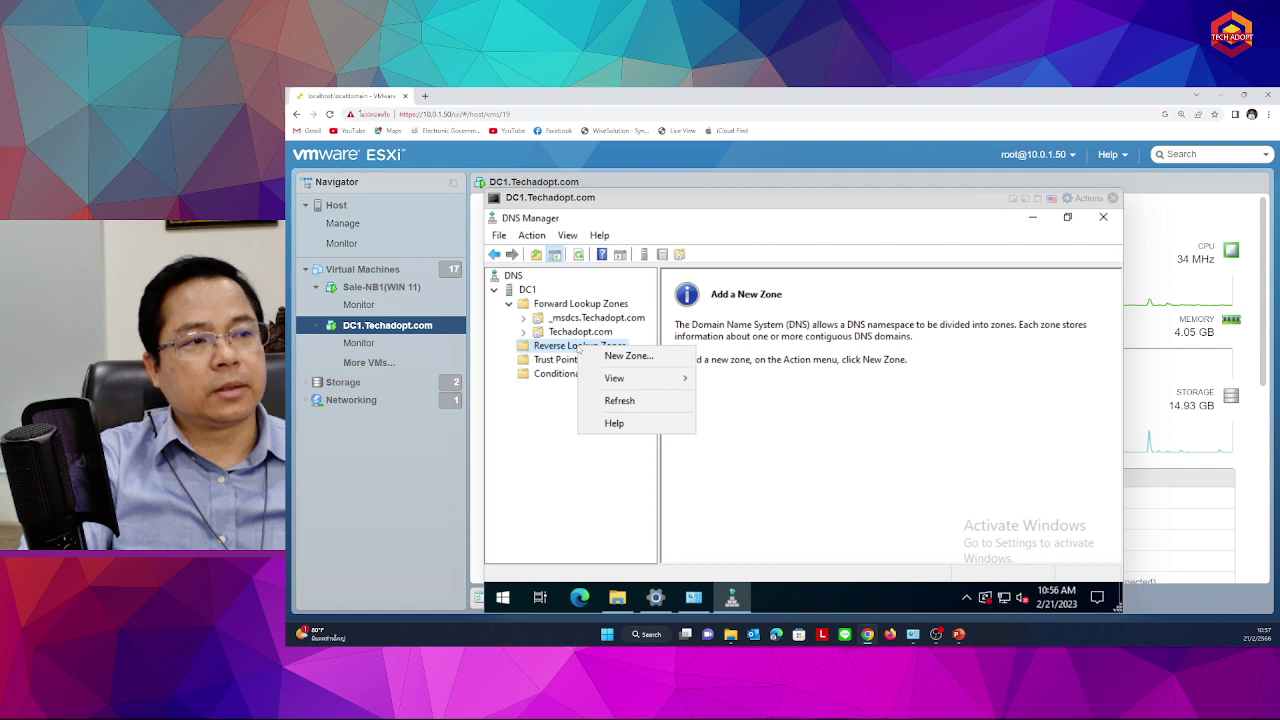
{"action": "left_click", "coordinate": [628, 356]}
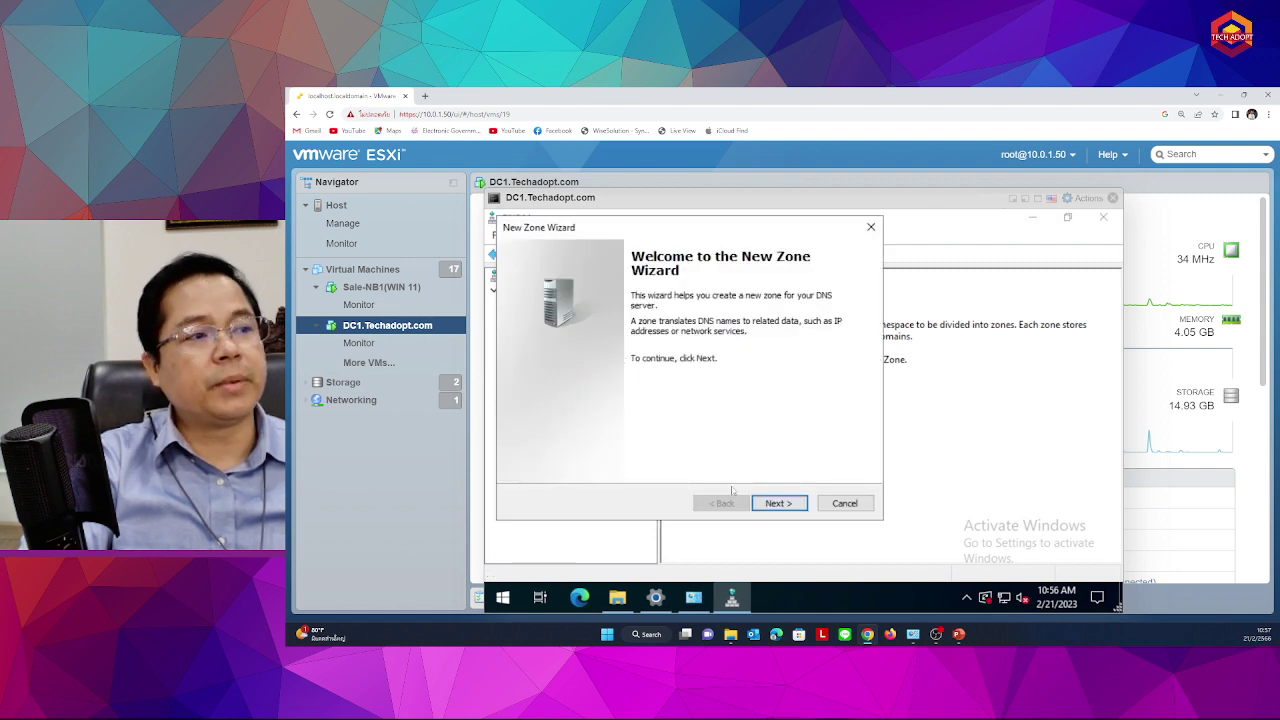
{"action": "left_click", "coordinate": [788, 505]}
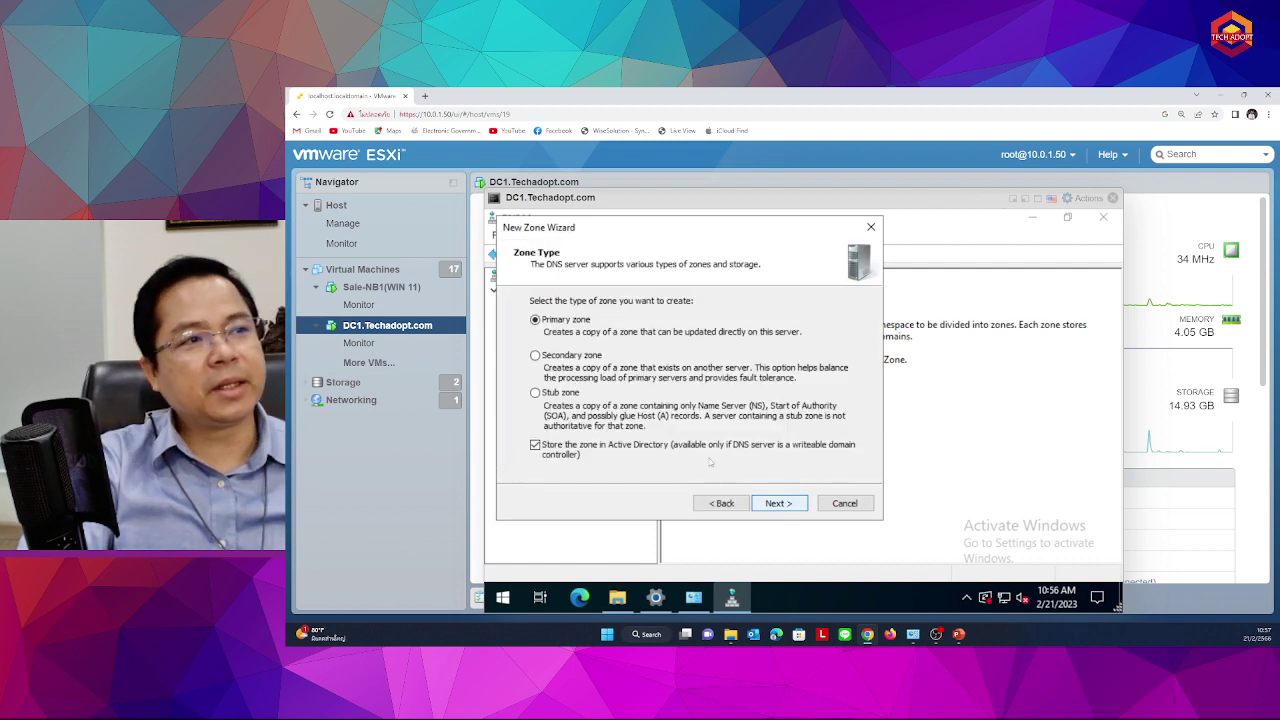
{"action": "left_click", "coordinate": [776, 508]}
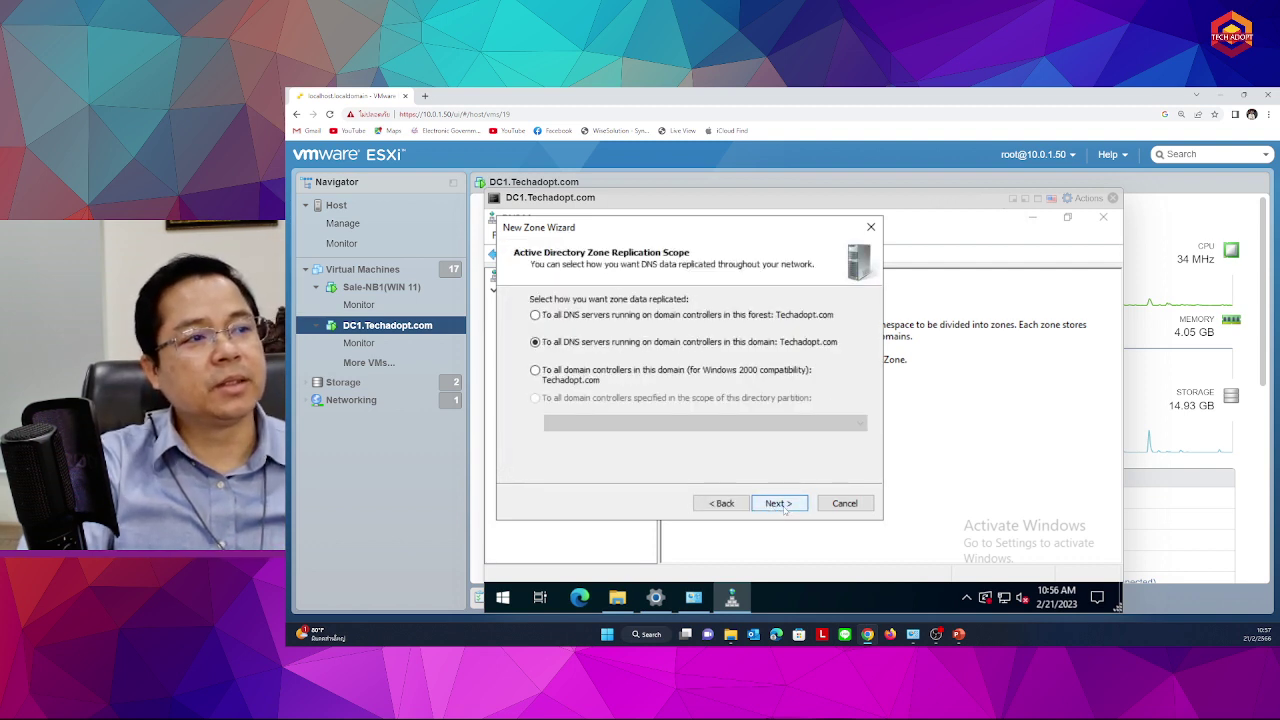
{"action": "left_click", "coordinate": [786, 508]}
{"action": "left_click", "coordinate": [775, 503]}
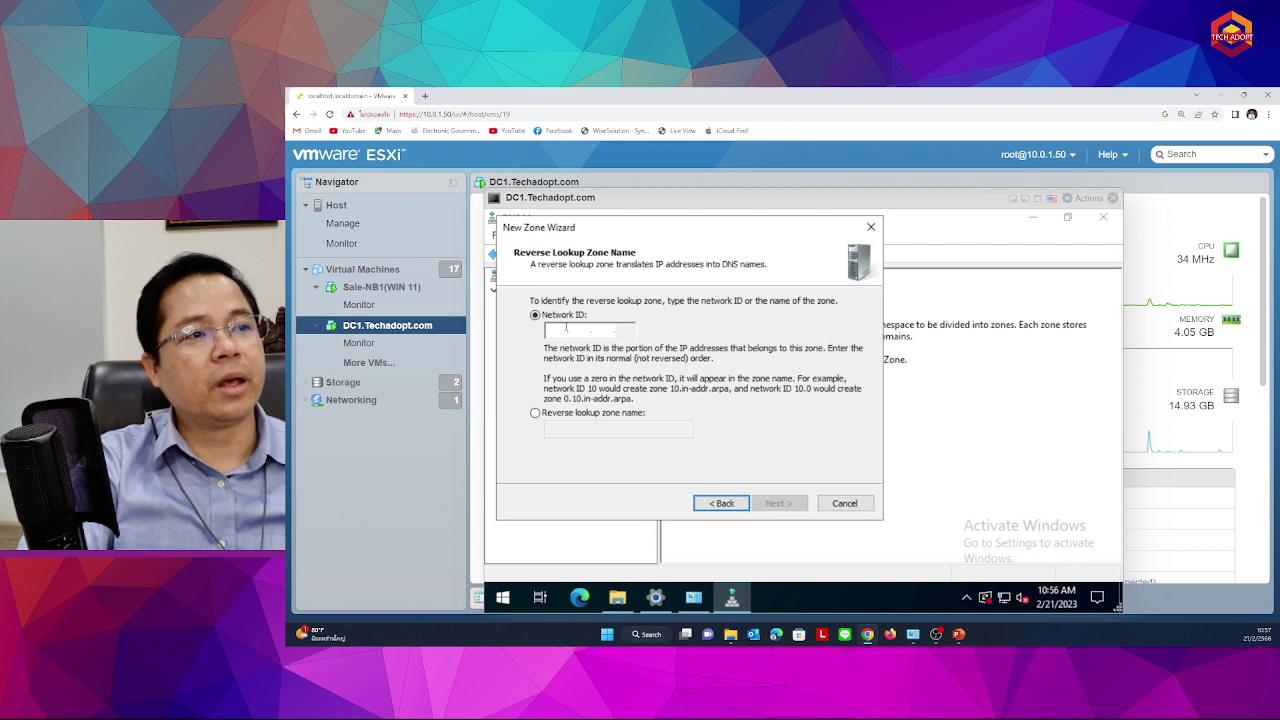
Enter network ID 10.0.1 and finish creating the 1.0.10.in-addr.arpa zone
{"action": "type", "text": "10"}
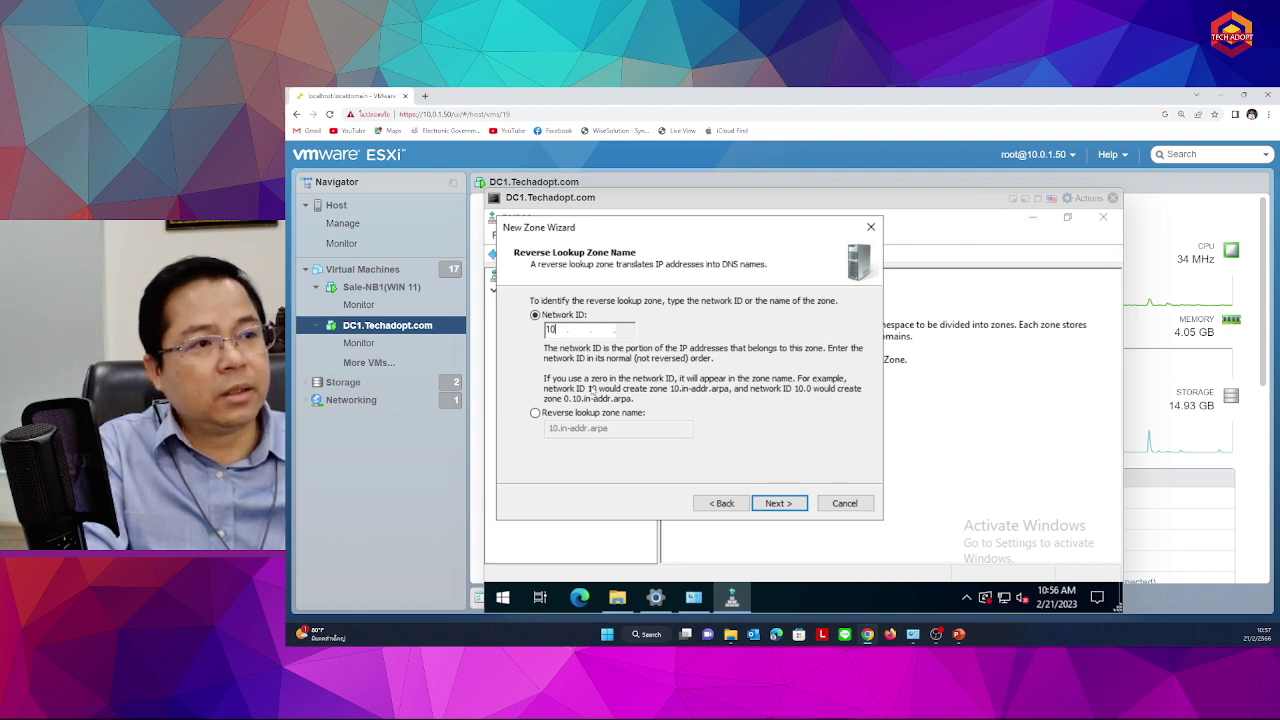
{"action": "type", "text": ".0"}
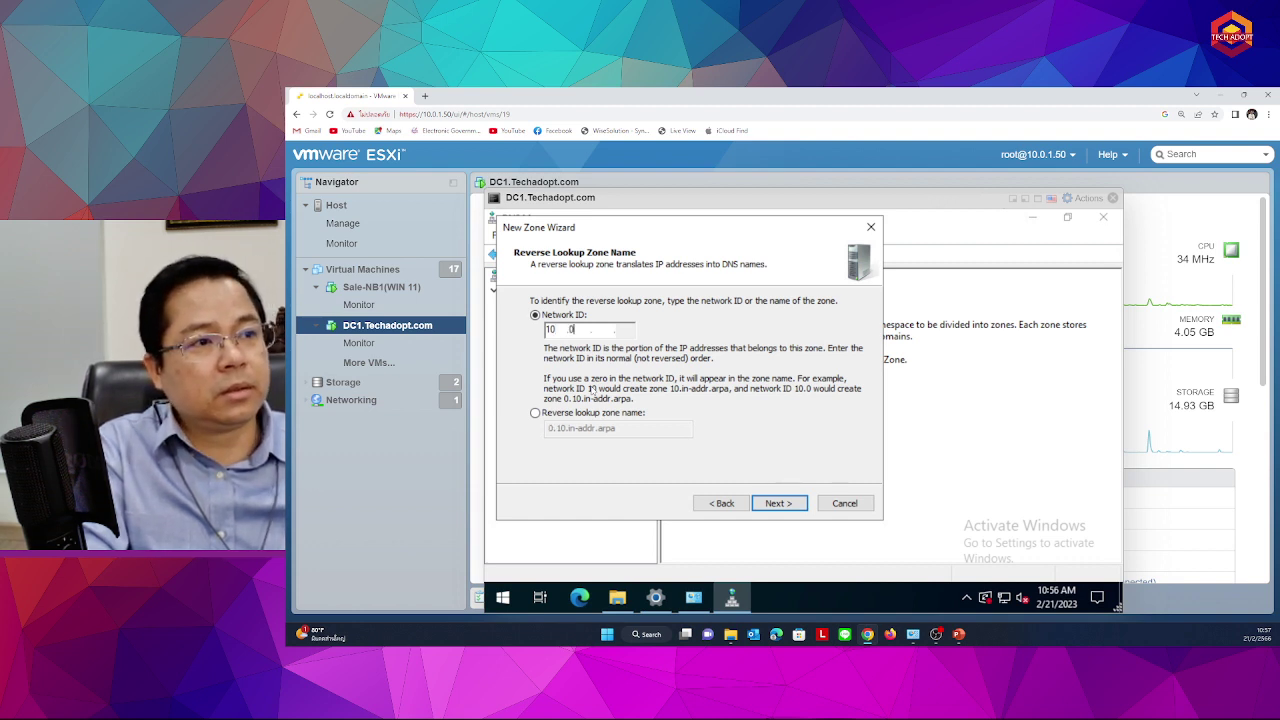
{"action": "type", "text": ".1"}
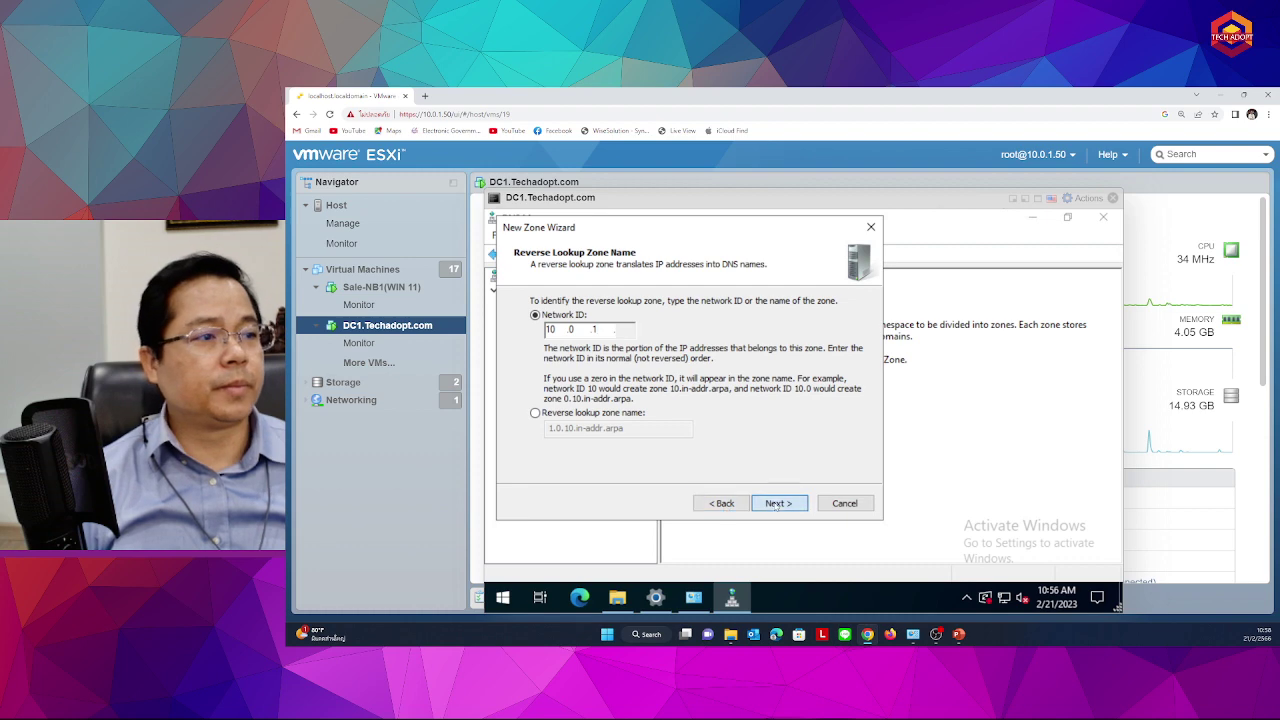
{"action": "left_click", "coordinate": [778, 504]}
{"action": "left_click", "coordinate": [722, 503]}
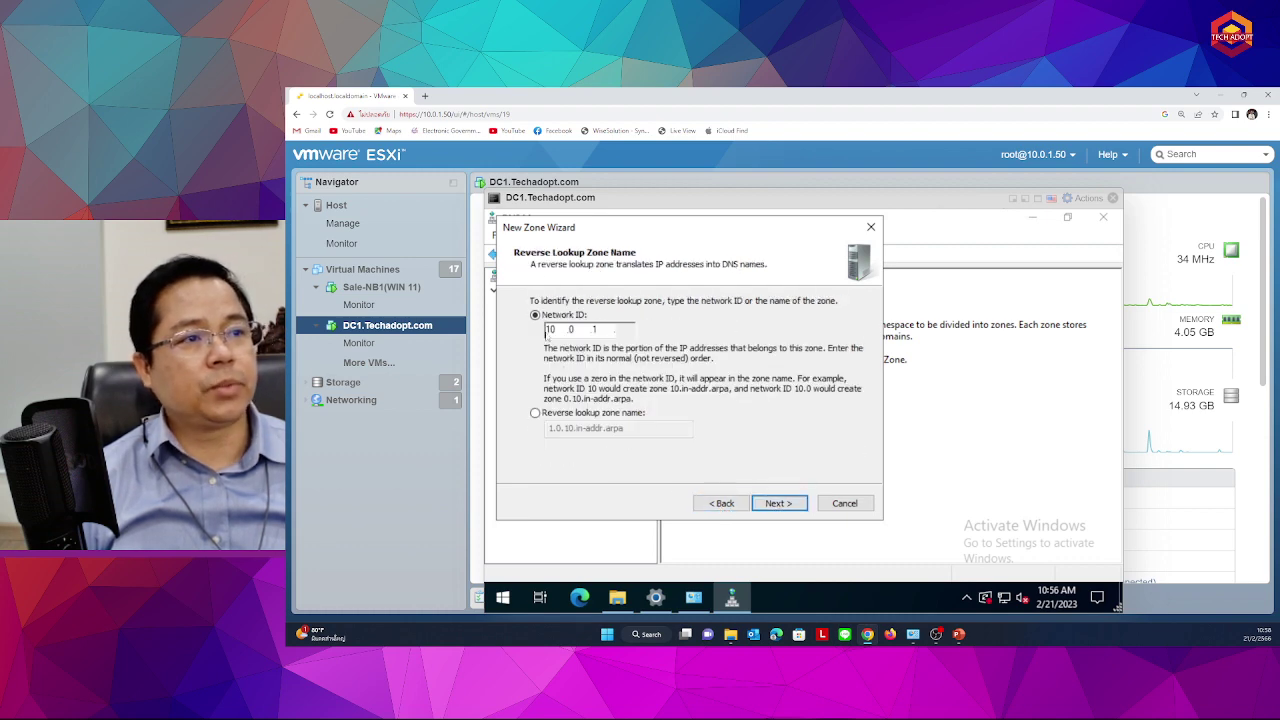
{"action": "left_click", "coordinate": [778, 503]}
{"action": "left_click", "coordinate": [778, 503]}
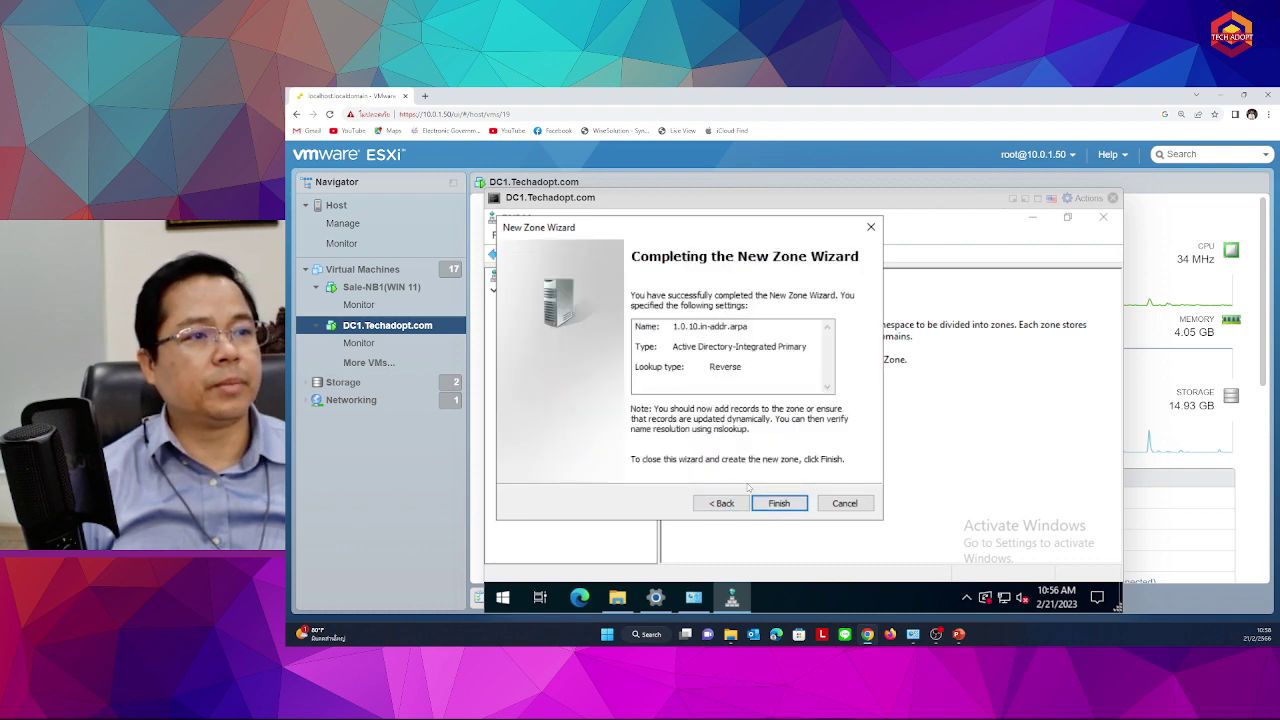
{"action": "left_click", "coordinate": [779, 503]}
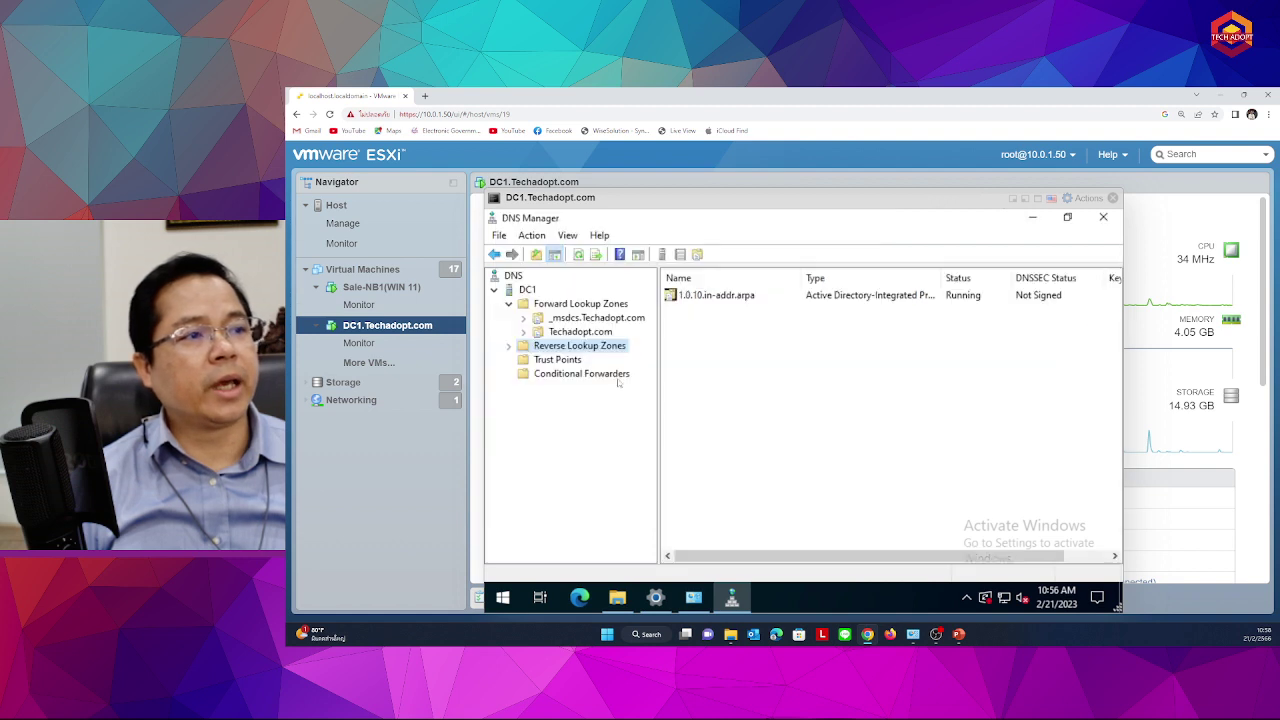
Open the 1.0.10.in-addr.arpa zone and start a new pointer (PTR) record in it
{"action": "double_click", "coordinate": [568, 347]}
{"action": "left_click", "coordinate": [572, 360]}
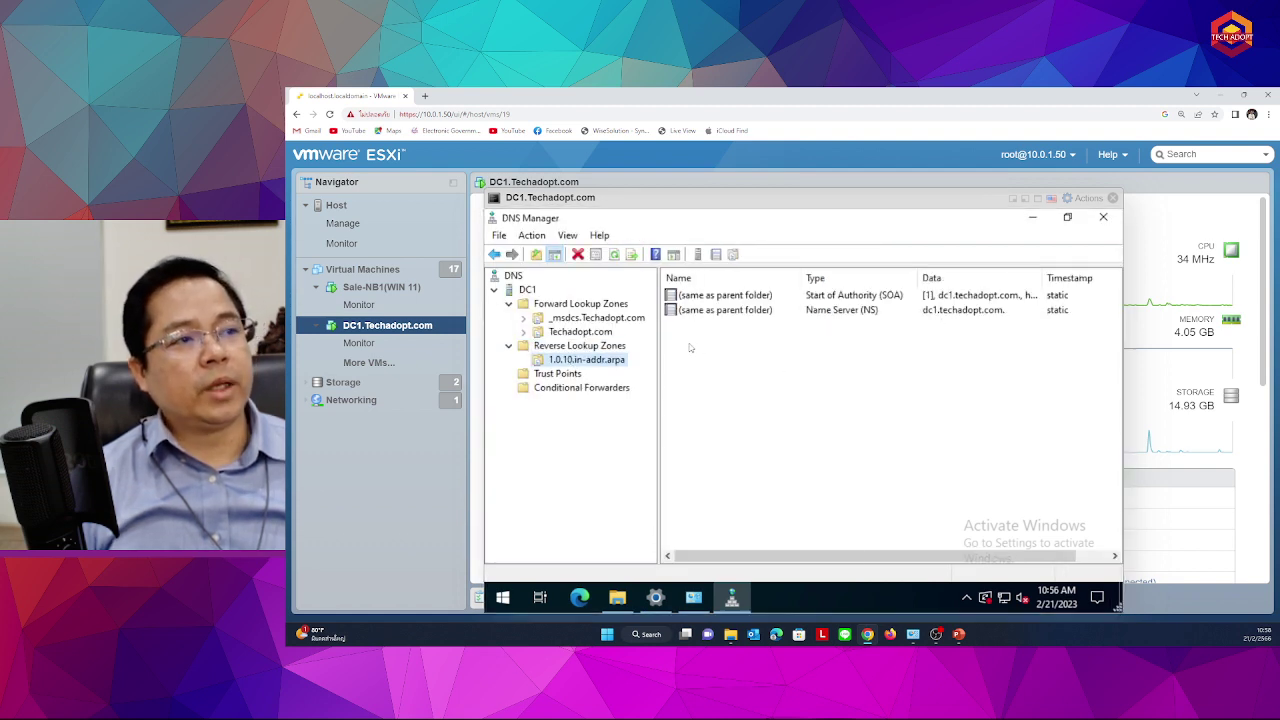
{"action": "right_click", "coordinate": [692, 295]}
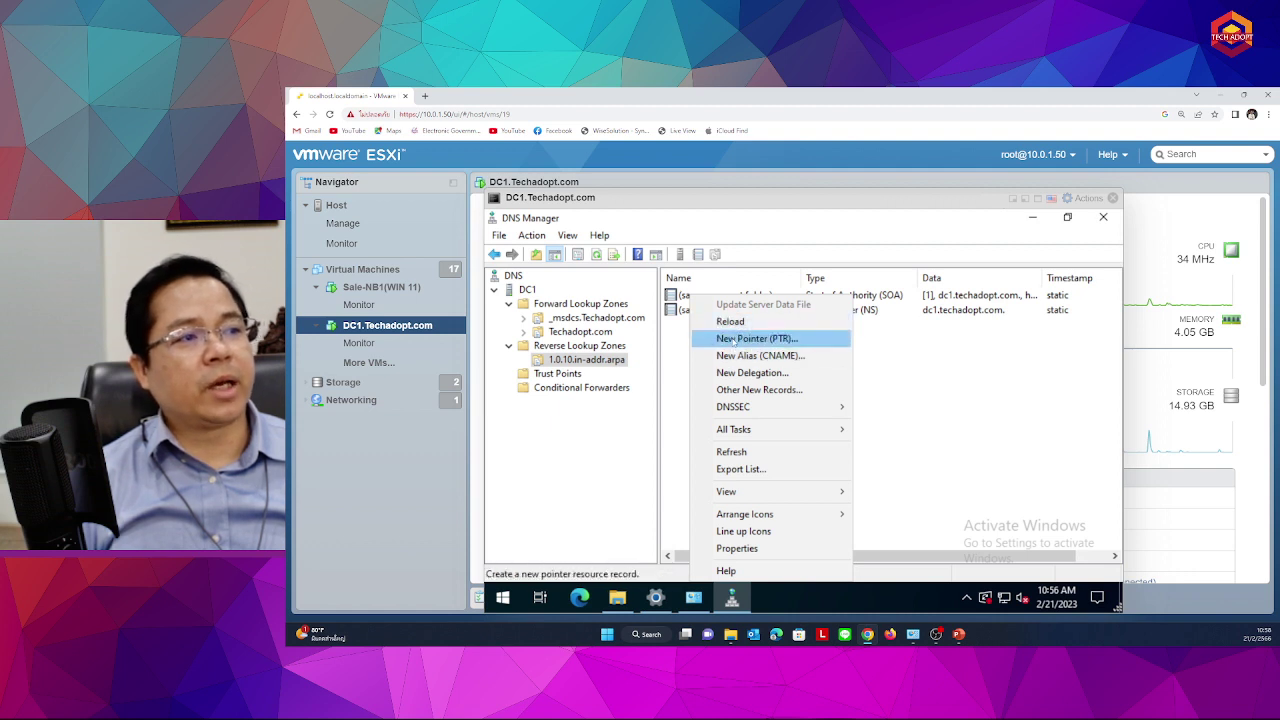
{"action": "left_click", "coordinate": [733, 340]}
Enter 10.0.1.80 as the pointer record's host IP address
{"action": "left_click", "coordinate": [736, 291]}
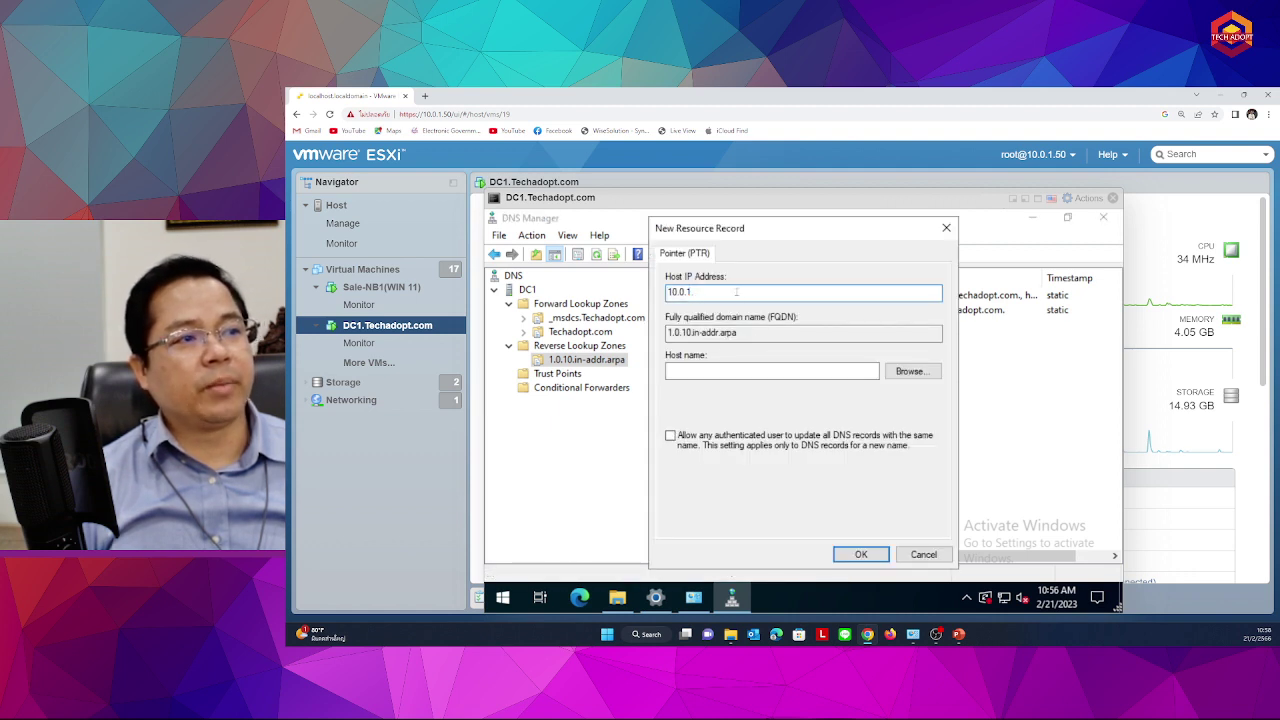
{"action": "left_click", "coordinate": [725, 370]}
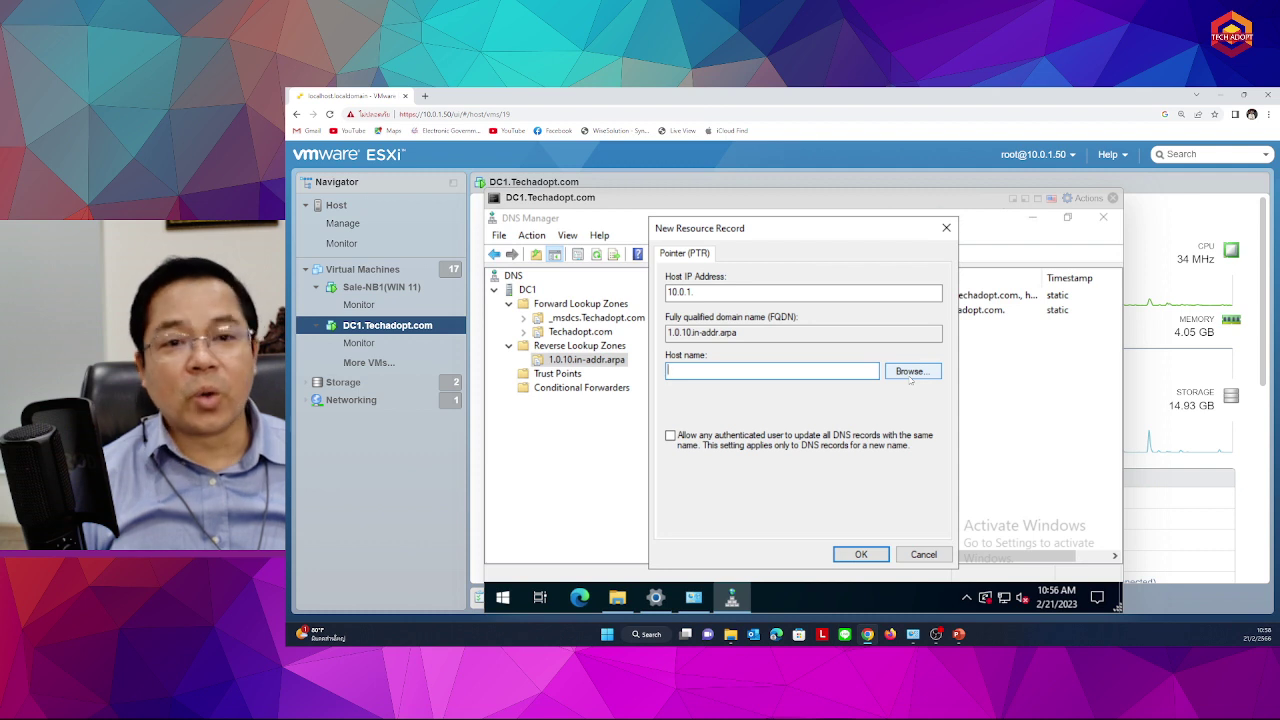
{"action": "left_click", "coordinate": [763, 294]}
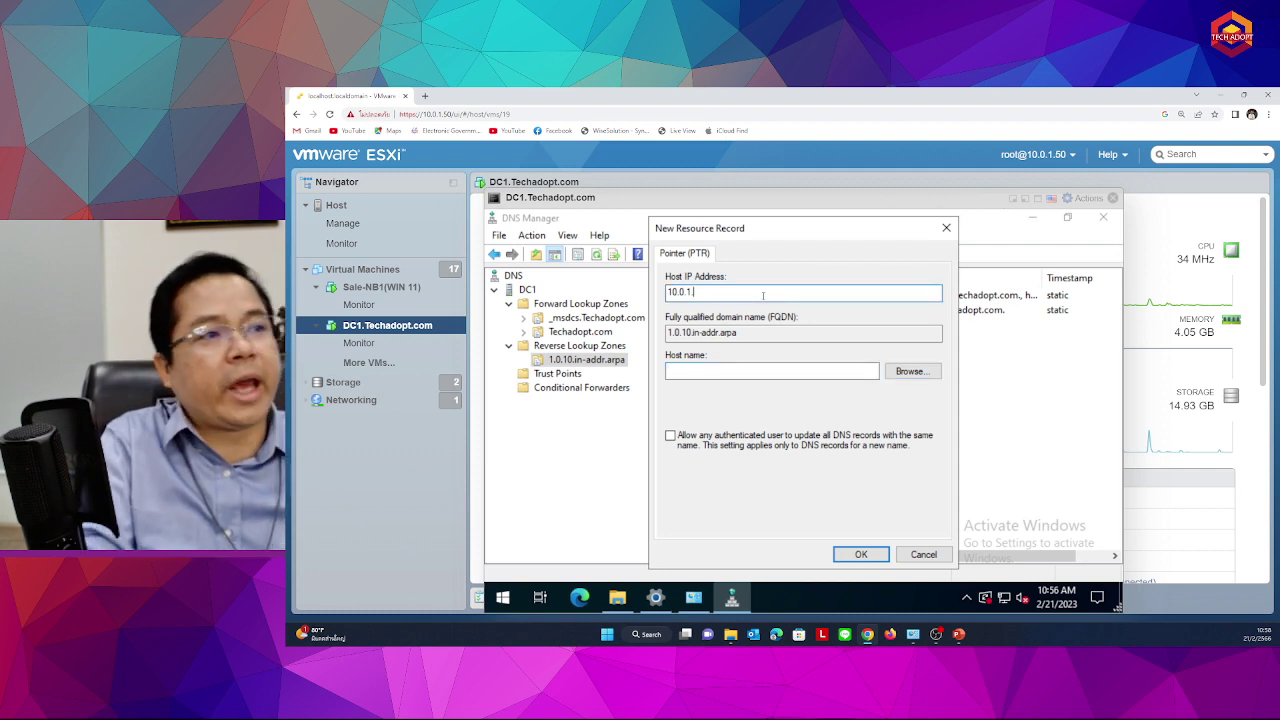
{"action": "type", "text": "80"}
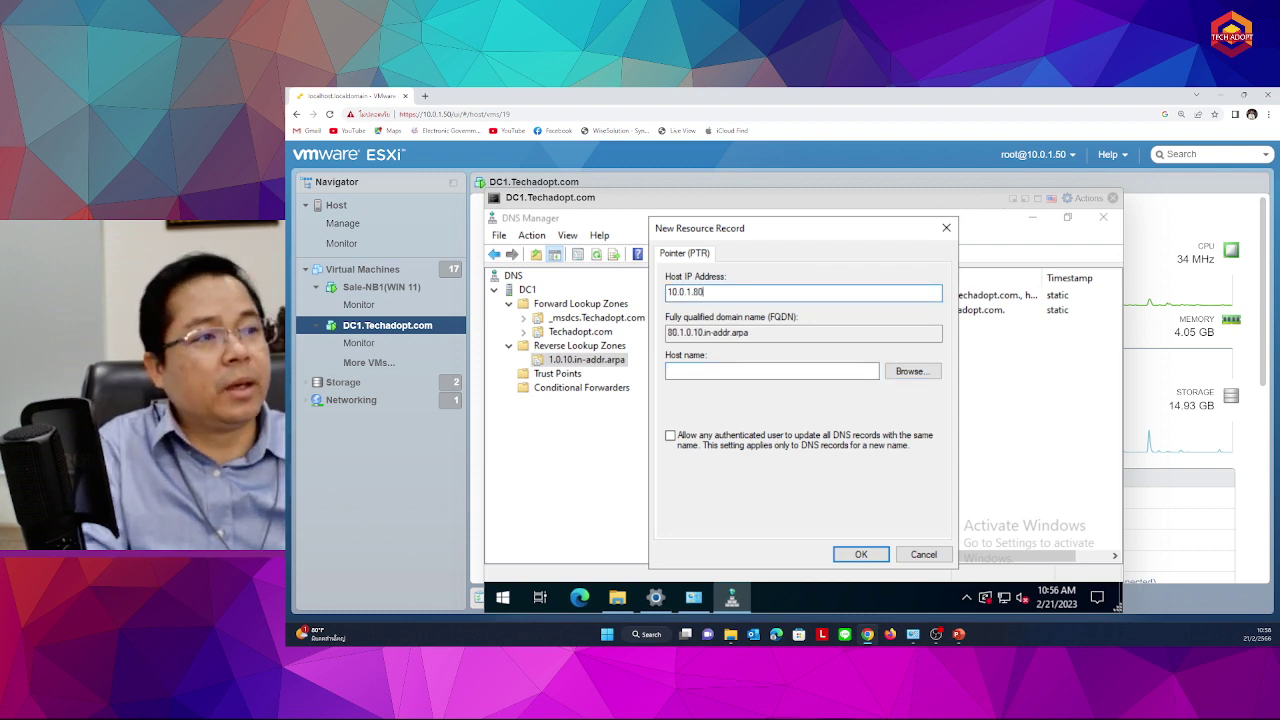
{"action": "key", "text": "Tab"}
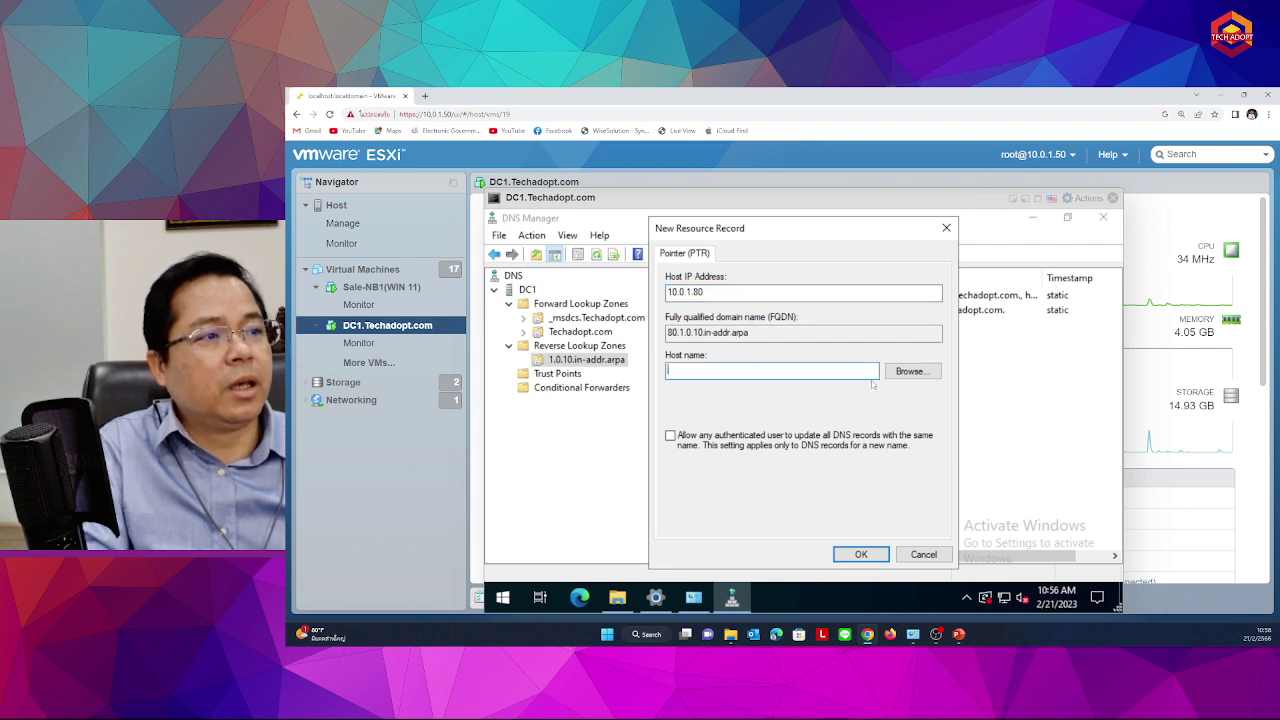
Browse to dc1.Techadopt.com as host name, then cancel the record and view Techadopt.com
{"action": "left_click", "coordinate": [908, 371]}
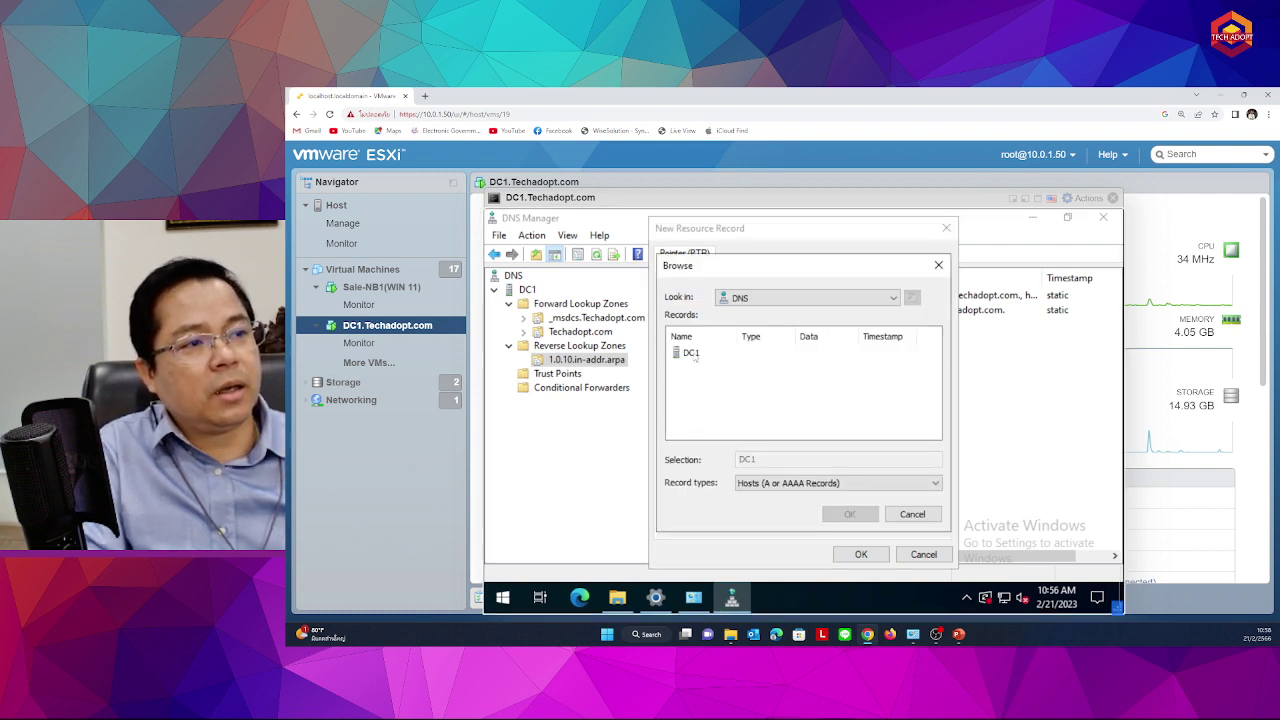
{"action": "double_click", "coordinate": [692, 354]}
{"action": "double_click", "coordinate": [705, 354]}
{"action": "double_click", "coordinate": [704, 366]}
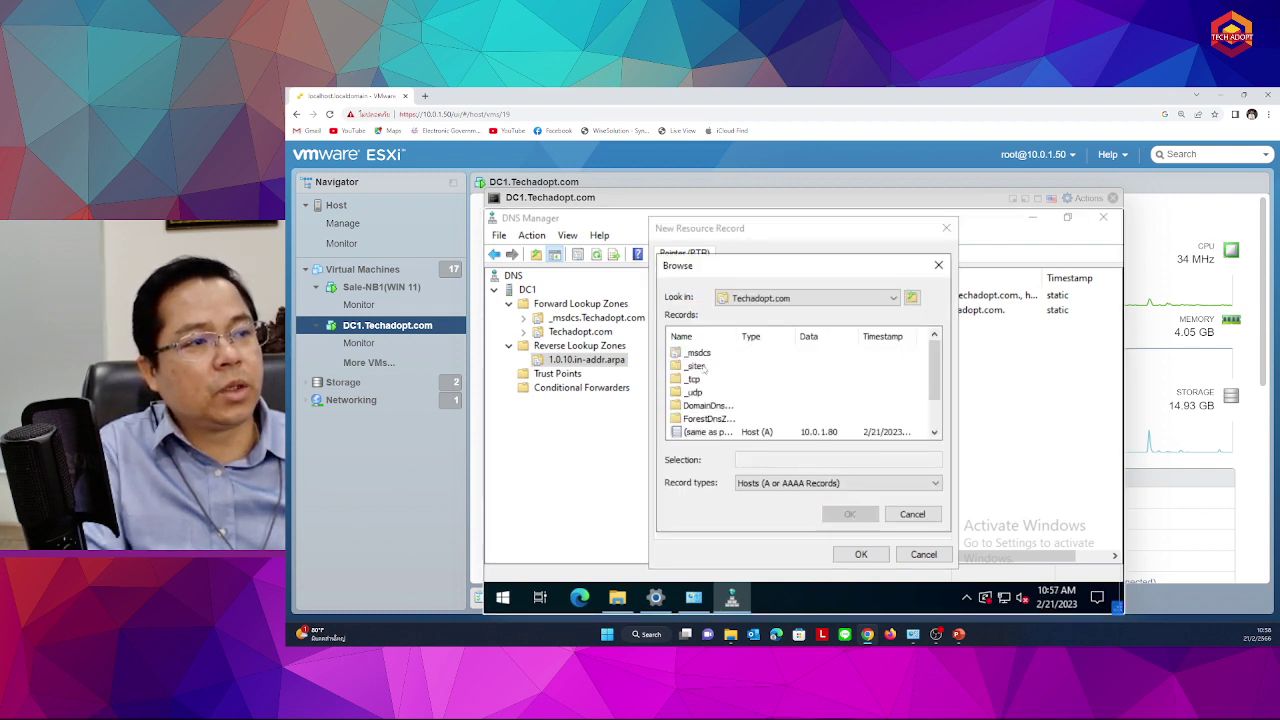
{"action": "scroll", "coordinate": [704, 380], "scroll_direction": "down", "scroll_amount": 1}
{"action": "left_click", "coordinate": [691, 406]}
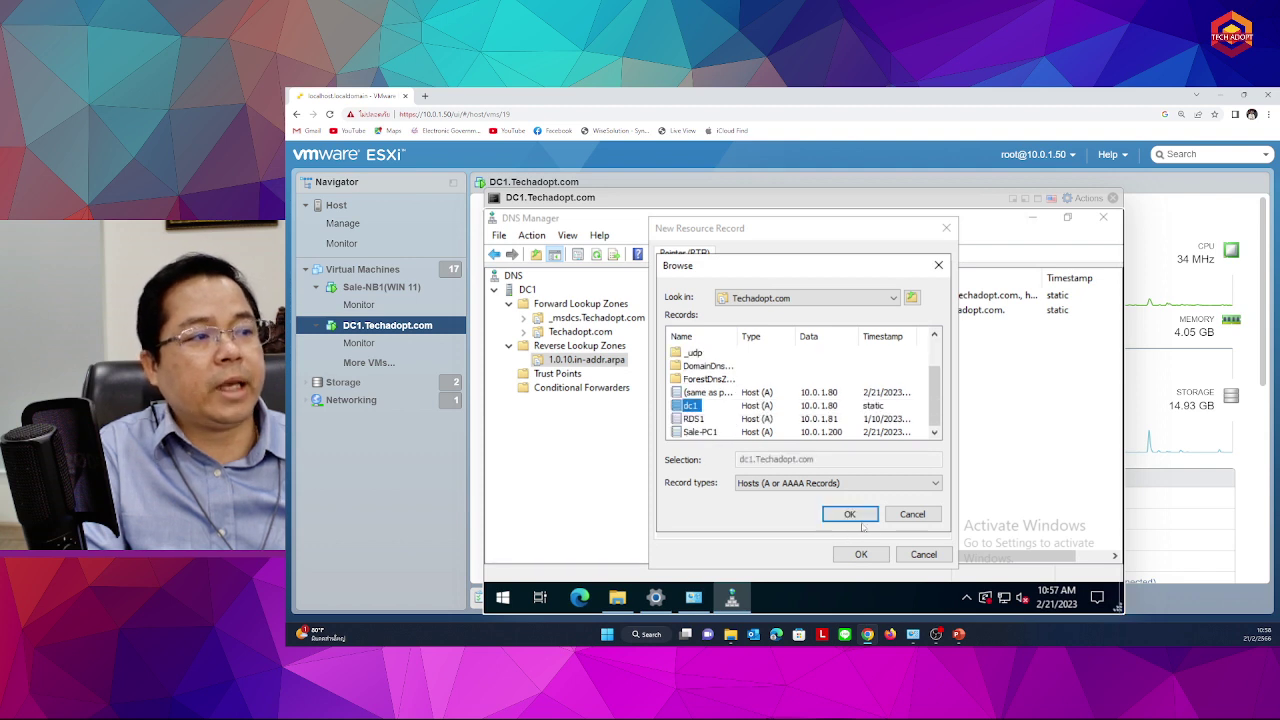
{"action": "left_click", "coordinate": [858, 517]}
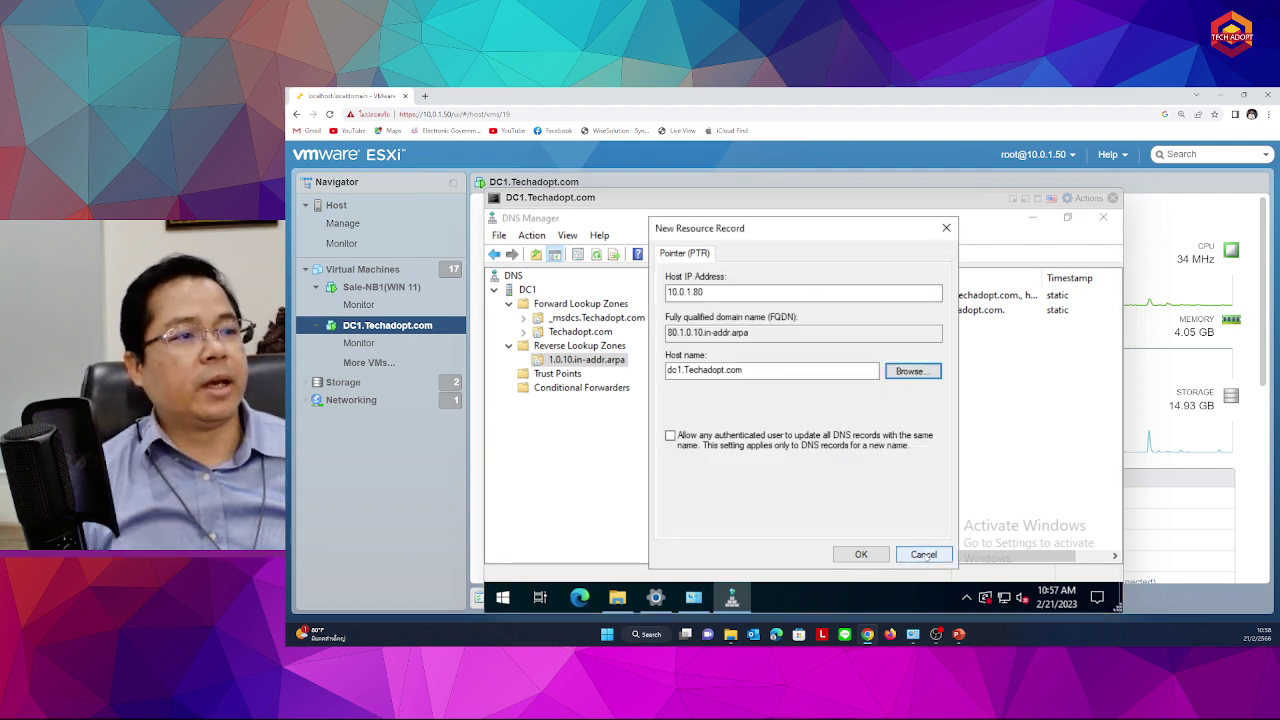
{"action": "left_click", "coordinate": [923, 556]}
{"action": "left_click", "coordinate": [569, 331]}
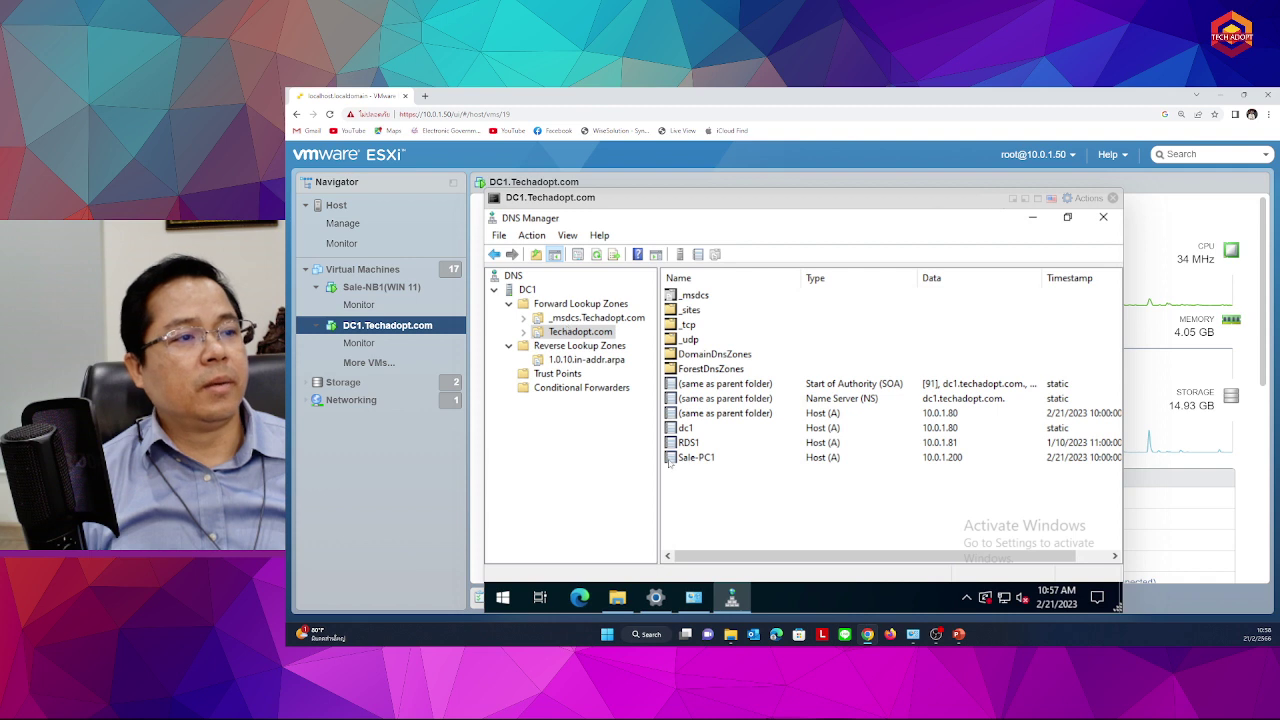
Check dc1's properties, then refresh 1.0.10.in-addr.arpa to reveal the 10.0.1.80 PTR record
{"action": "double_click", "coordinate": [686, 430]}
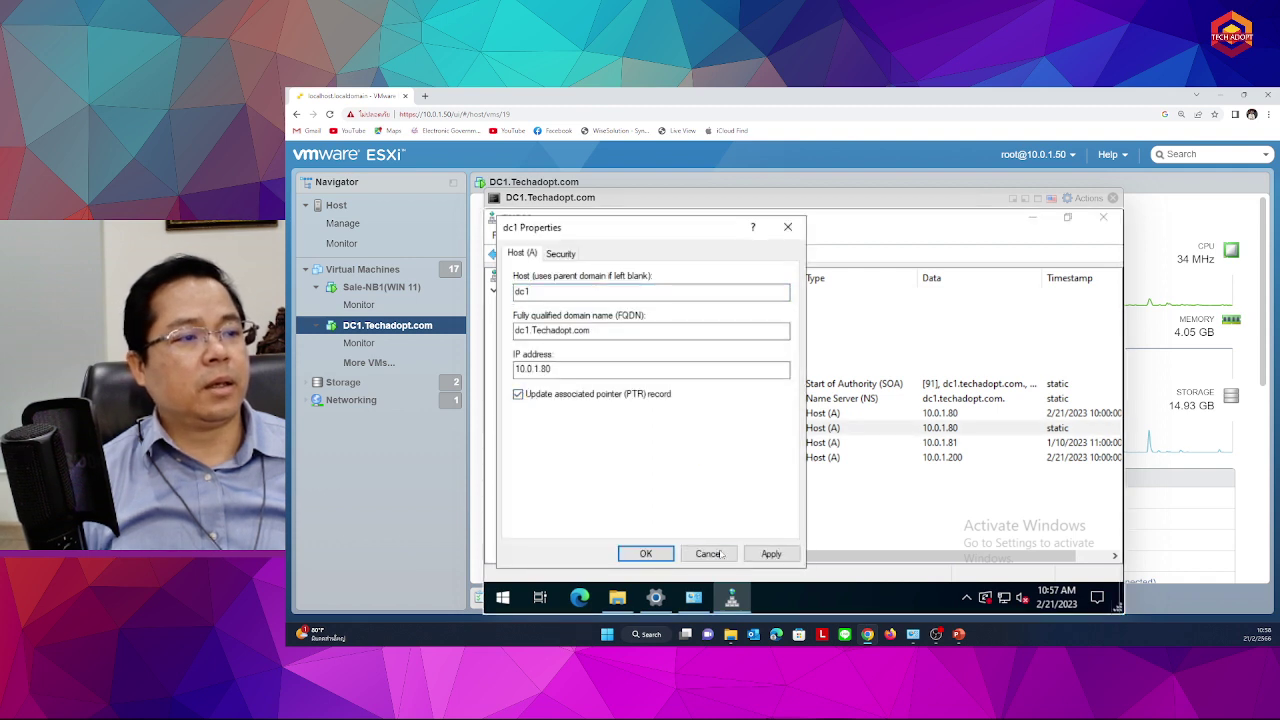
{"action": "left_click", "coordinate": [710, 554]}
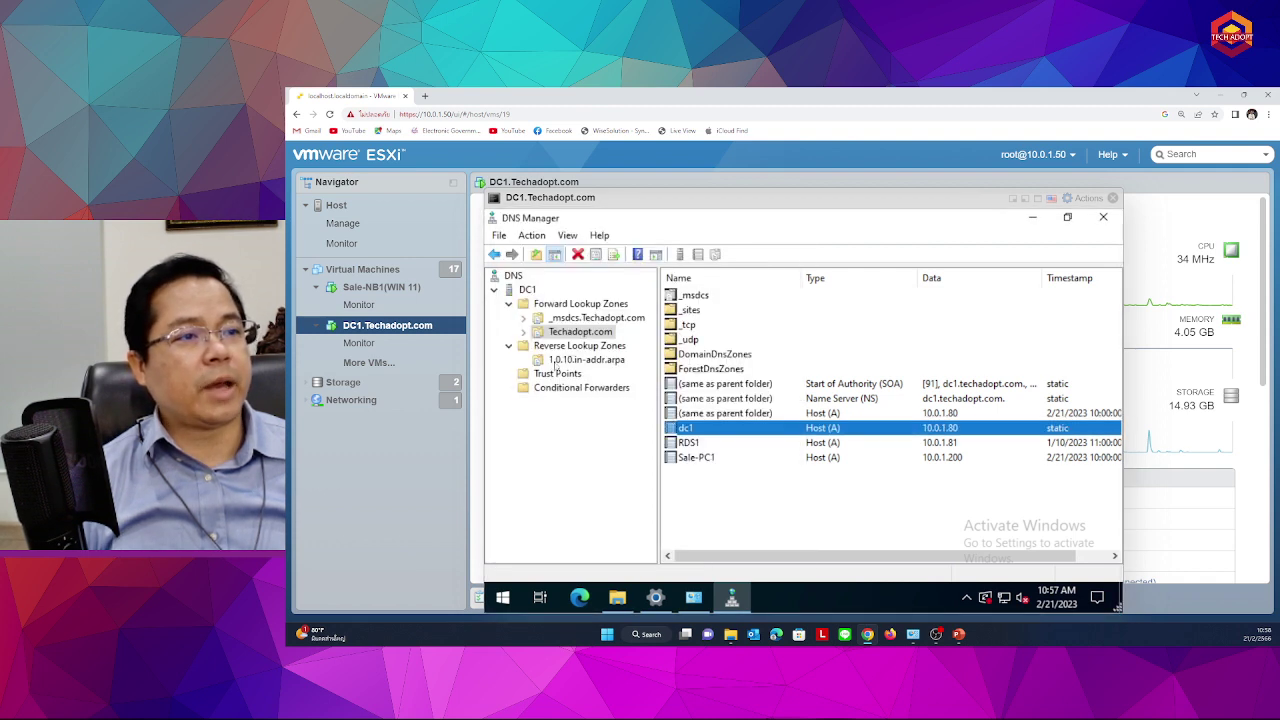
{"action": "left_click", "coordinate": [556, 362]}
{"action": "right_click", "coordinate": [776, 390]}
{"action": "left_click", "coordinate": [597, 256]}
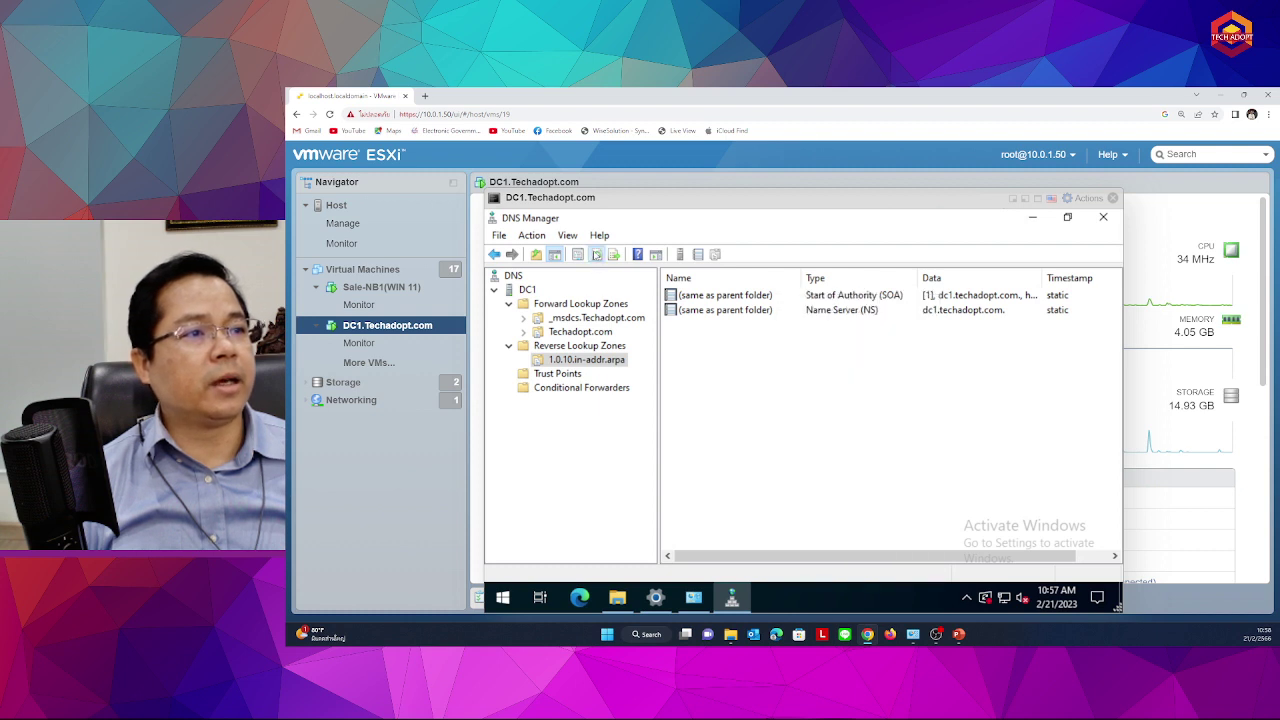
{"action": "left_click", "coordinate": [765, 325]}
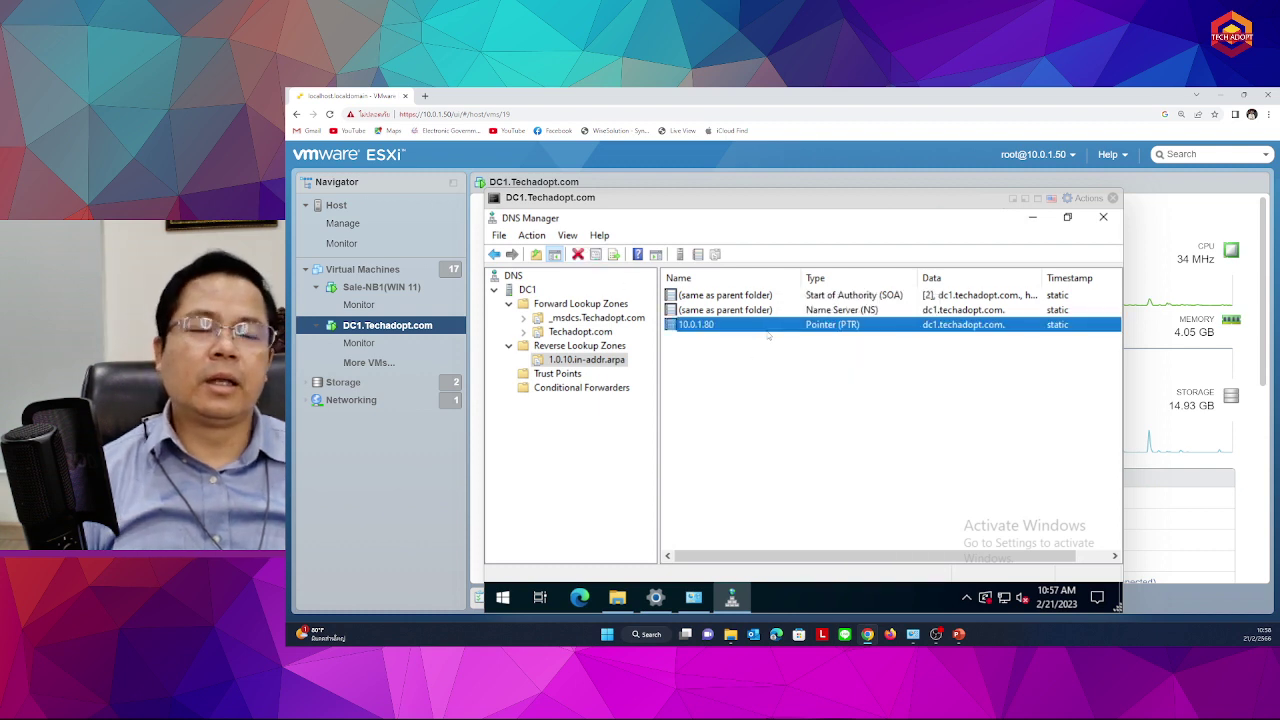
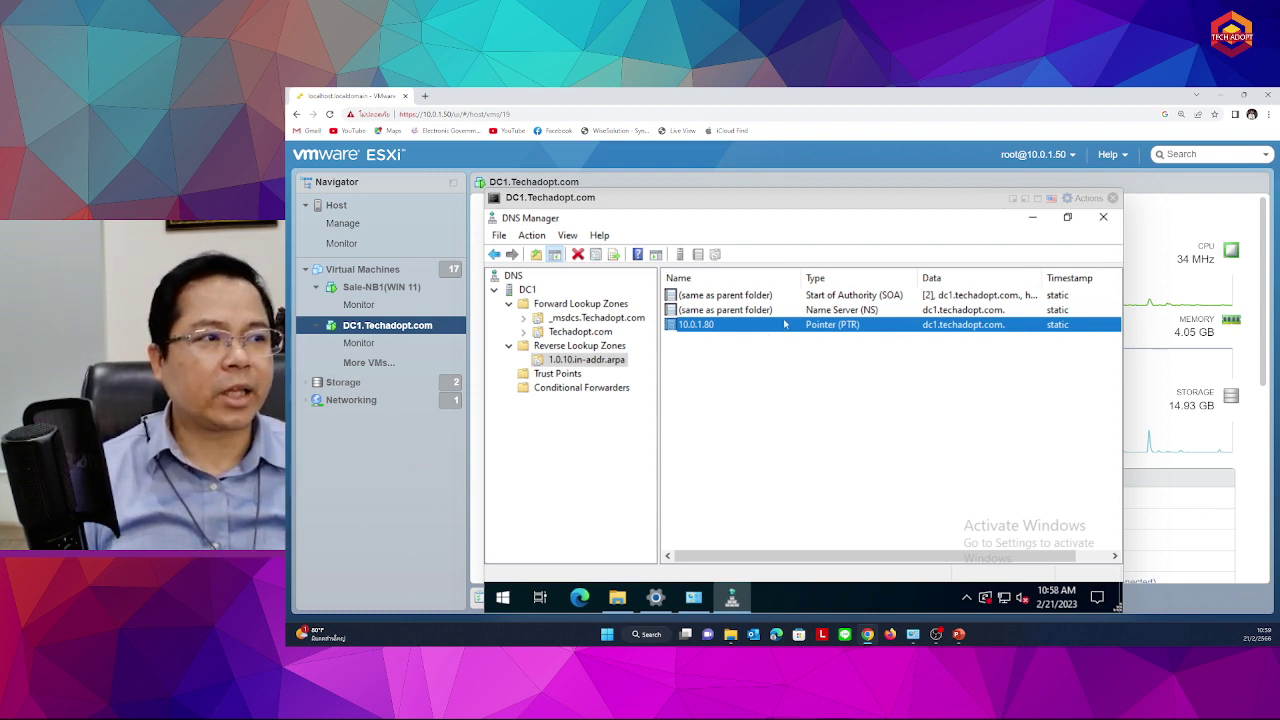
Check the 10.0.1.80 pointer record, then start a new host named file1 in Techadopt.com
{"action": "double_click", "coordinate": [781, 326]}
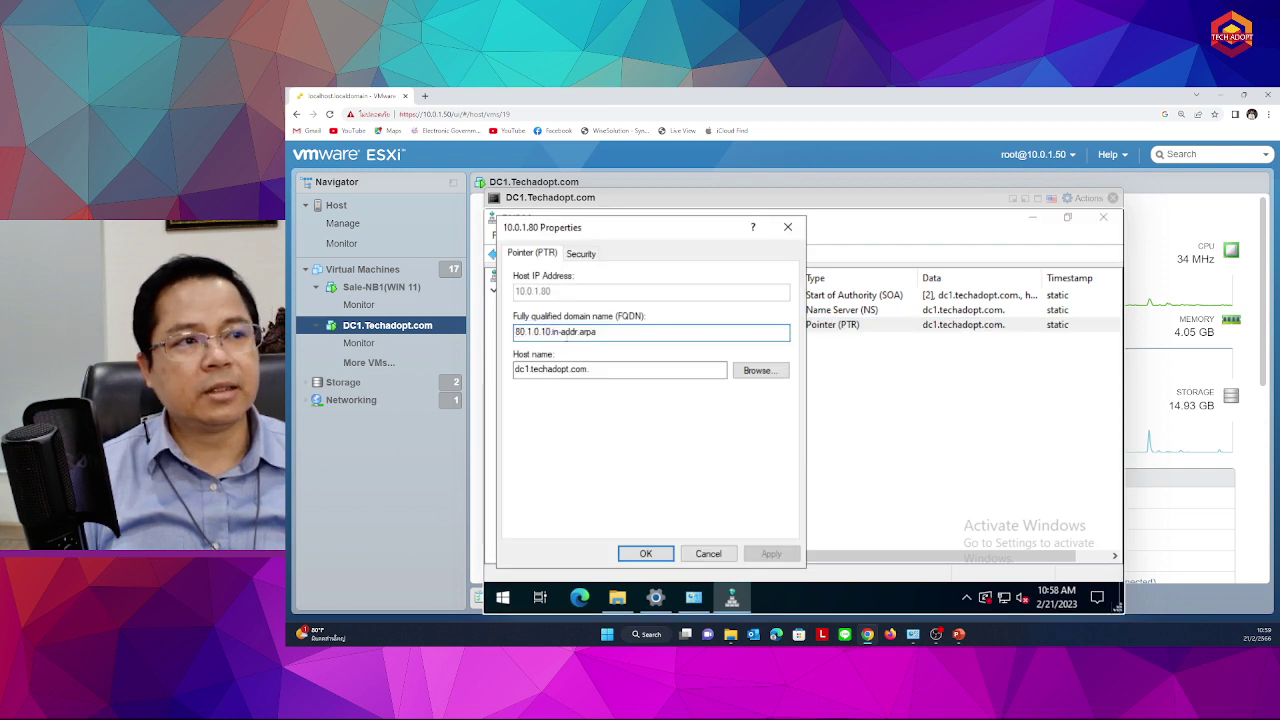
{"action": "left_click", "coordinate": [710, 555]}
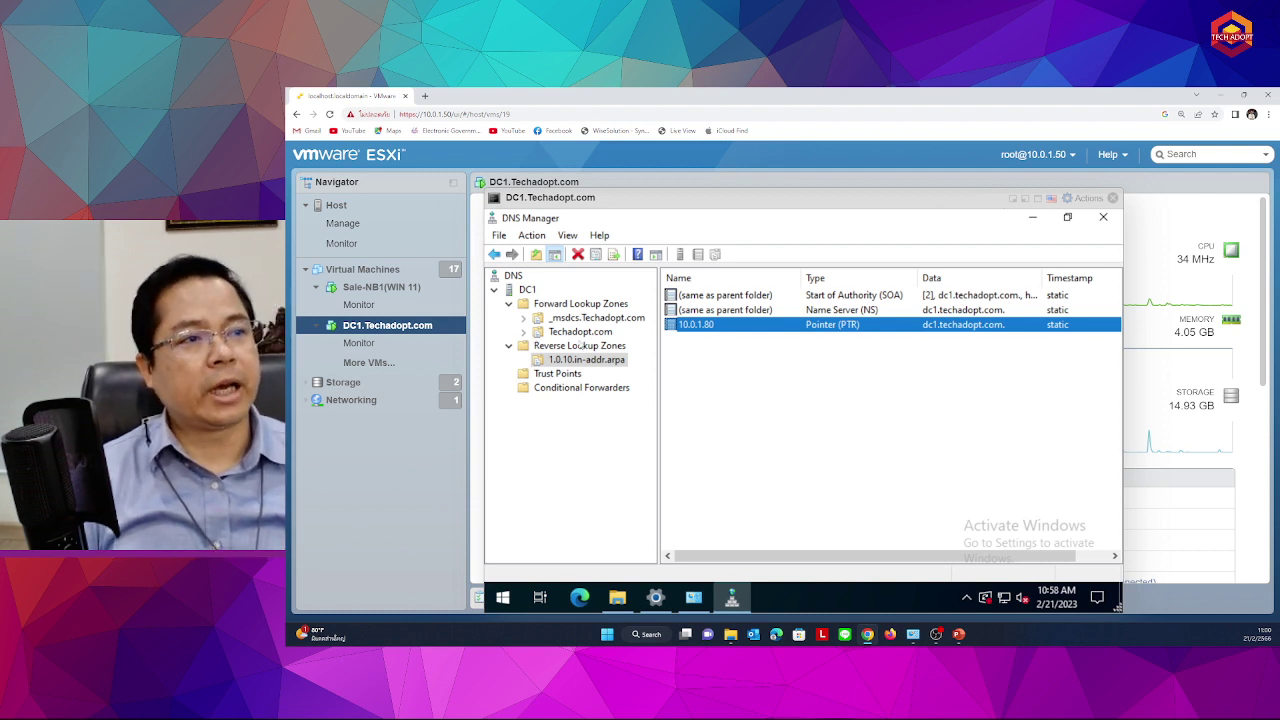
{"action": "left_click", "coordinate": [580, 332]}
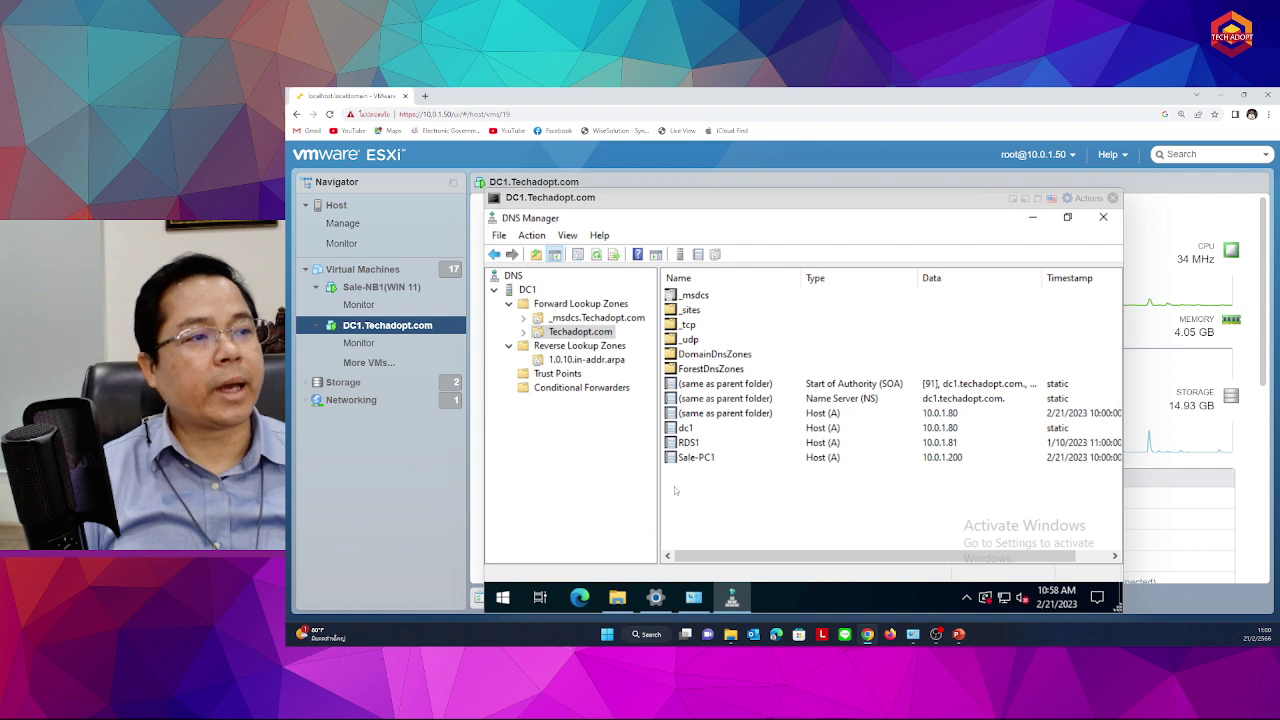
{"action": "right_click", "coordinate": [698, 504]}
{"action": "left_click", "coordinate": [806, 304]}
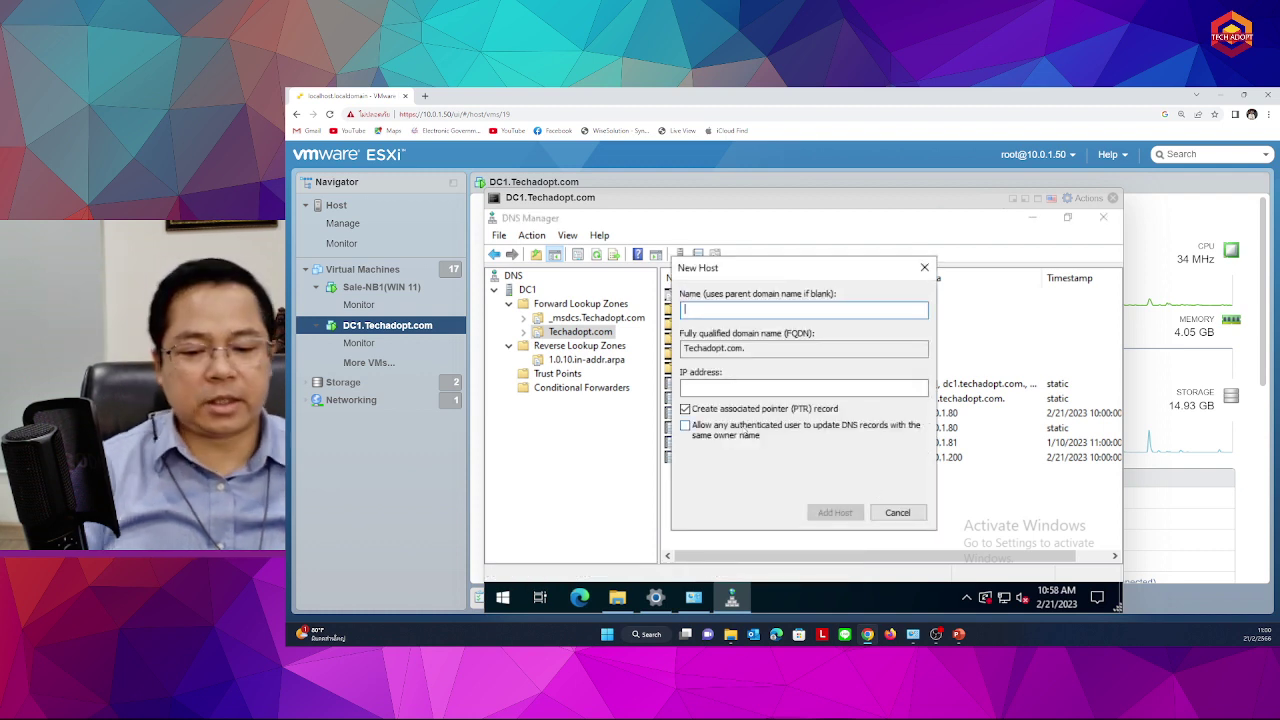
{"action": "type", "text": "file1"}
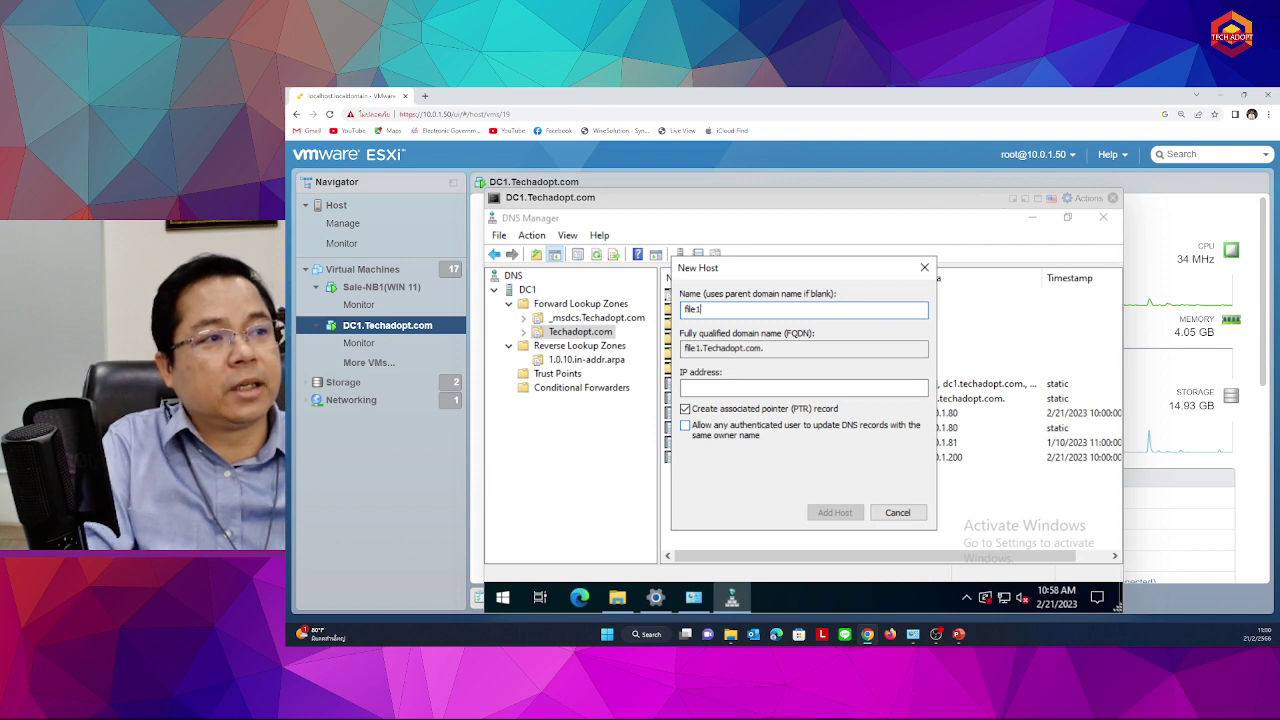
{"action": "key", "text": "Tab"}
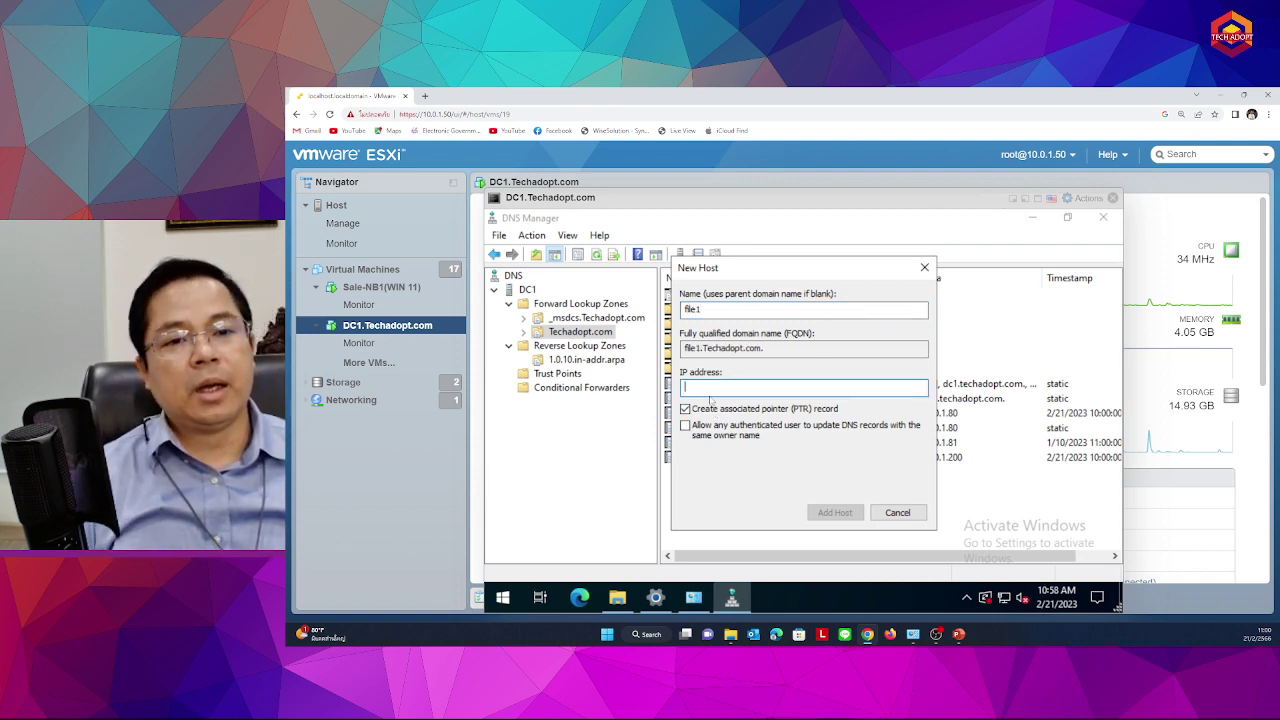
Enter the host's IP address, correcting it to 10.0.1.80, and check the full name file1.Techadopt.com
{"action": "type", "text": "10"}
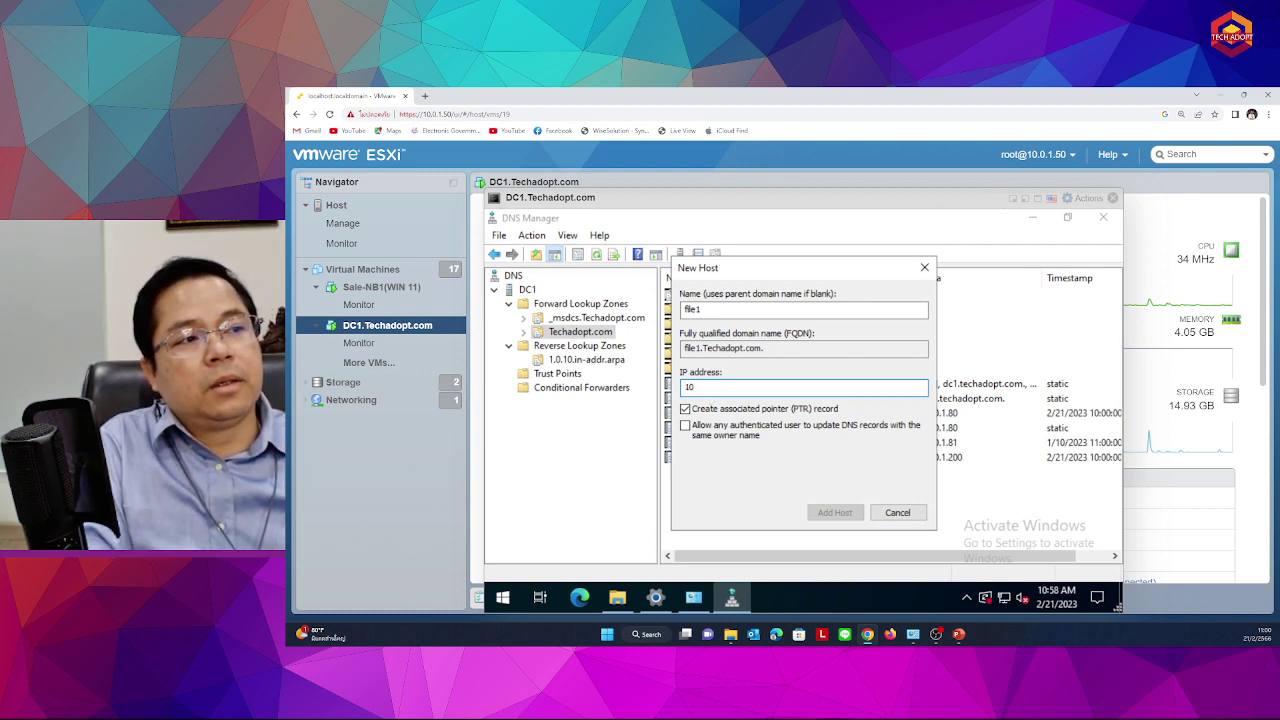
{"action": "type", "text": "."}
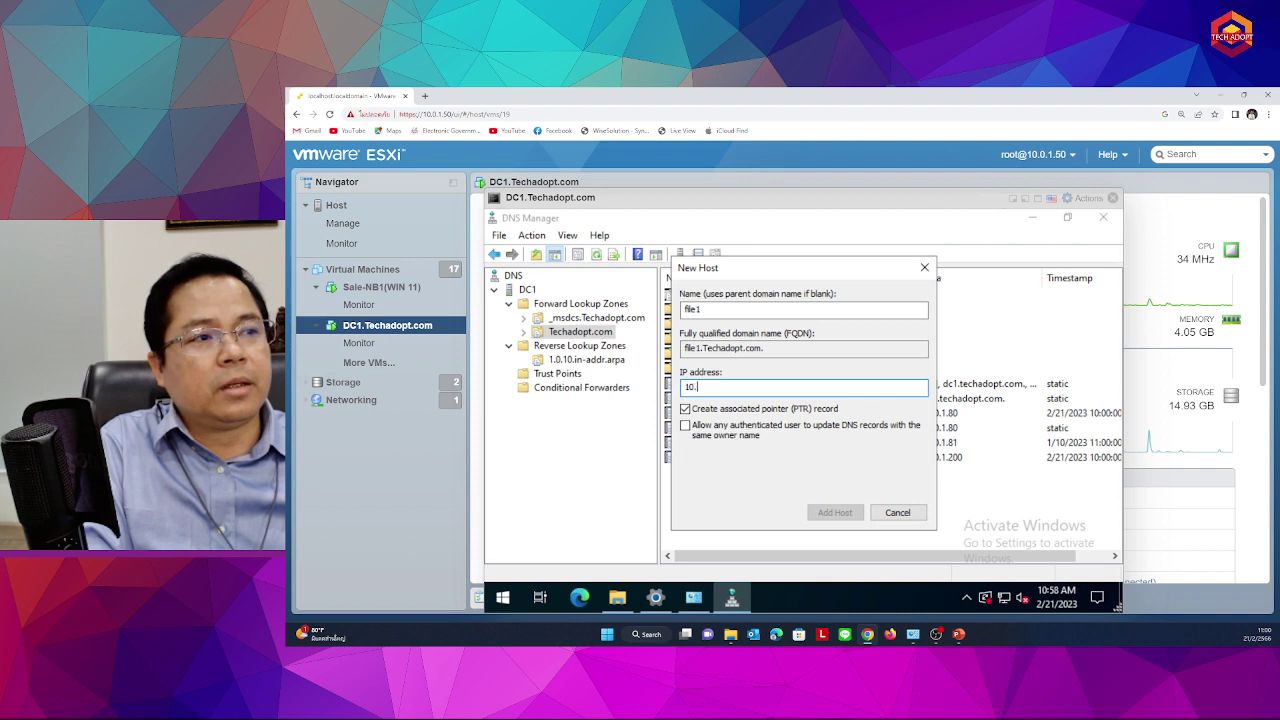
{"action": "type", "text": "10"}
{"action": "key", "text": "BackSpace"}
{"action": "key", "text": "BackSpace"}
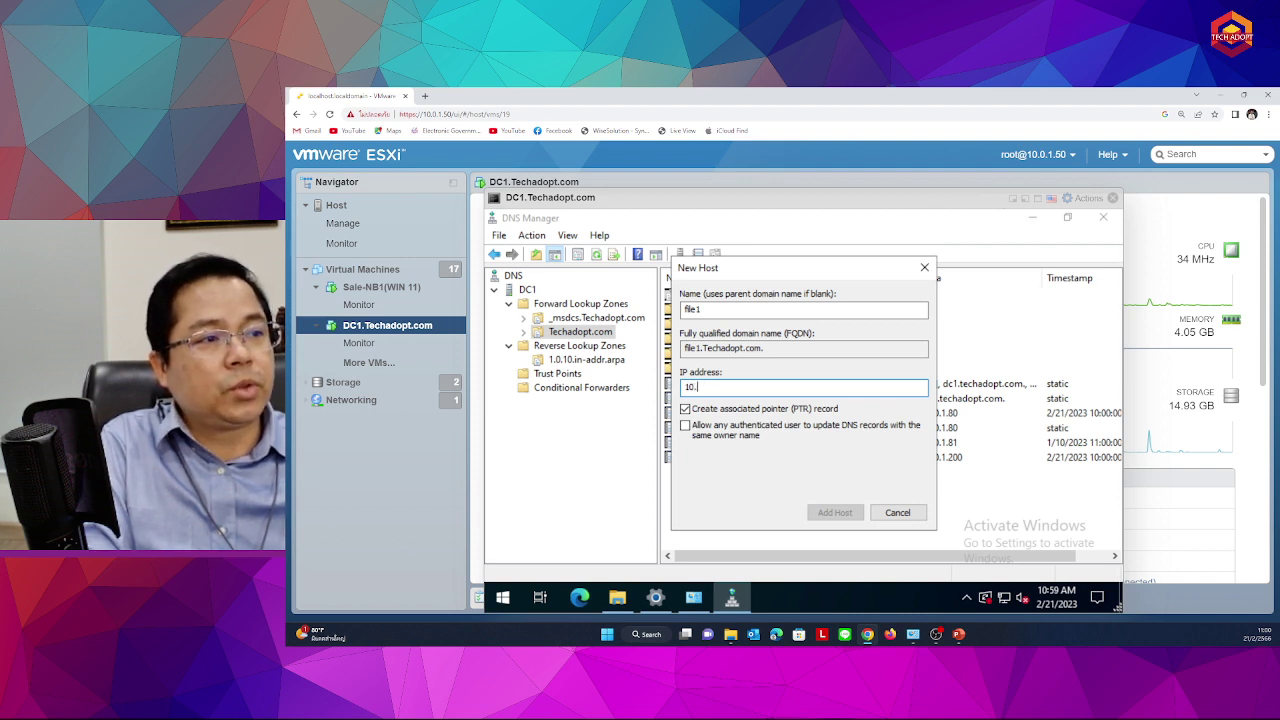
{"action": "type", "text": "0.1."}
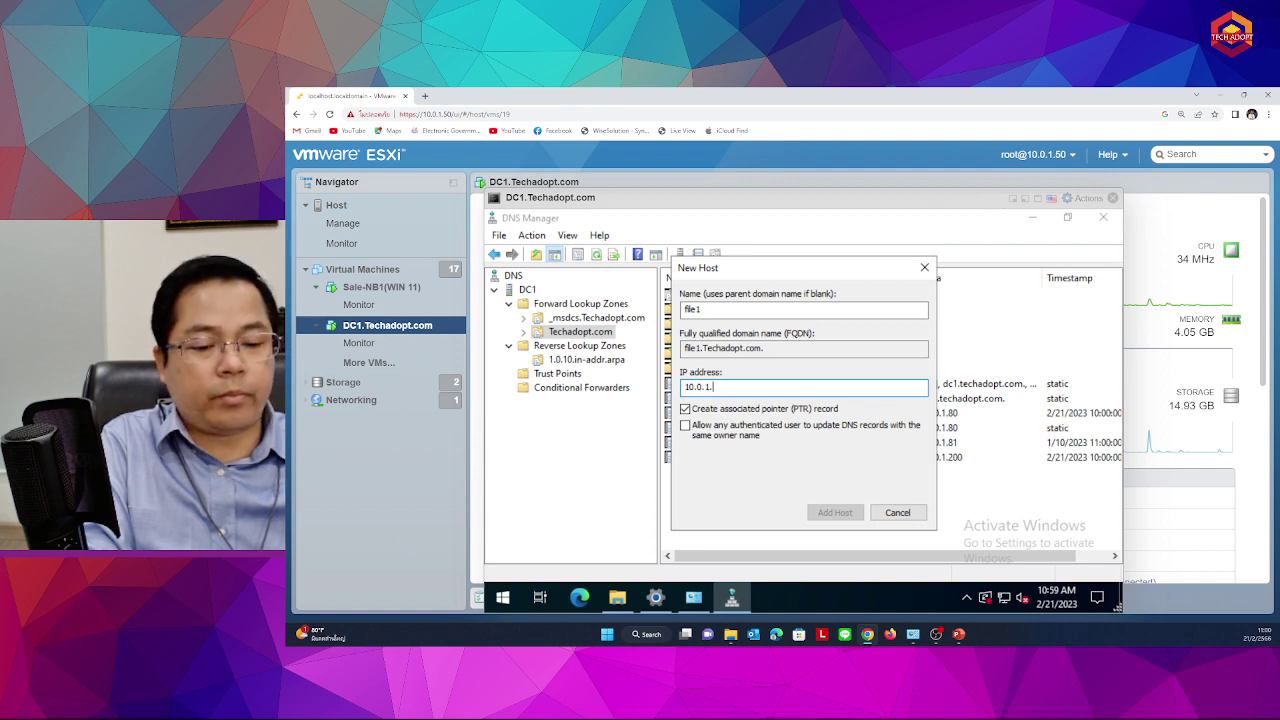
{"action": "type", "text": "90"}
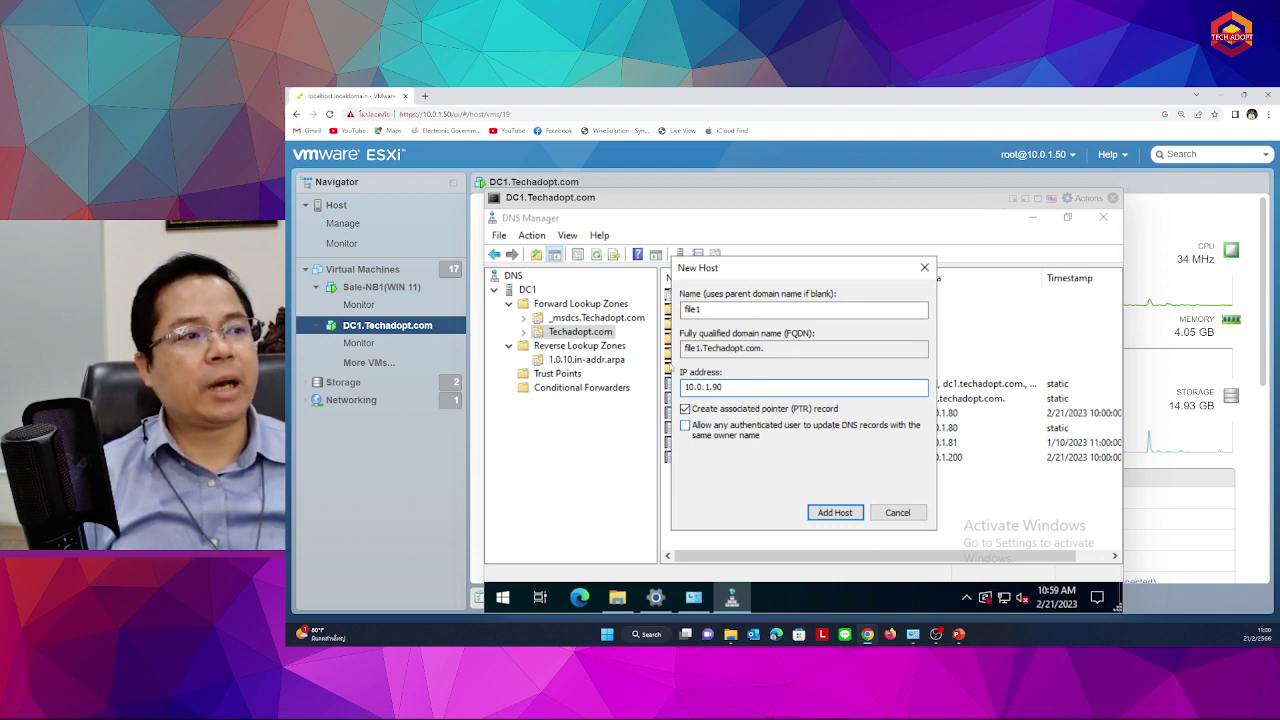
{"action": "key", "text": "shift+Tab"}
{"action": "left_click", "coordinate": [751, 390]}
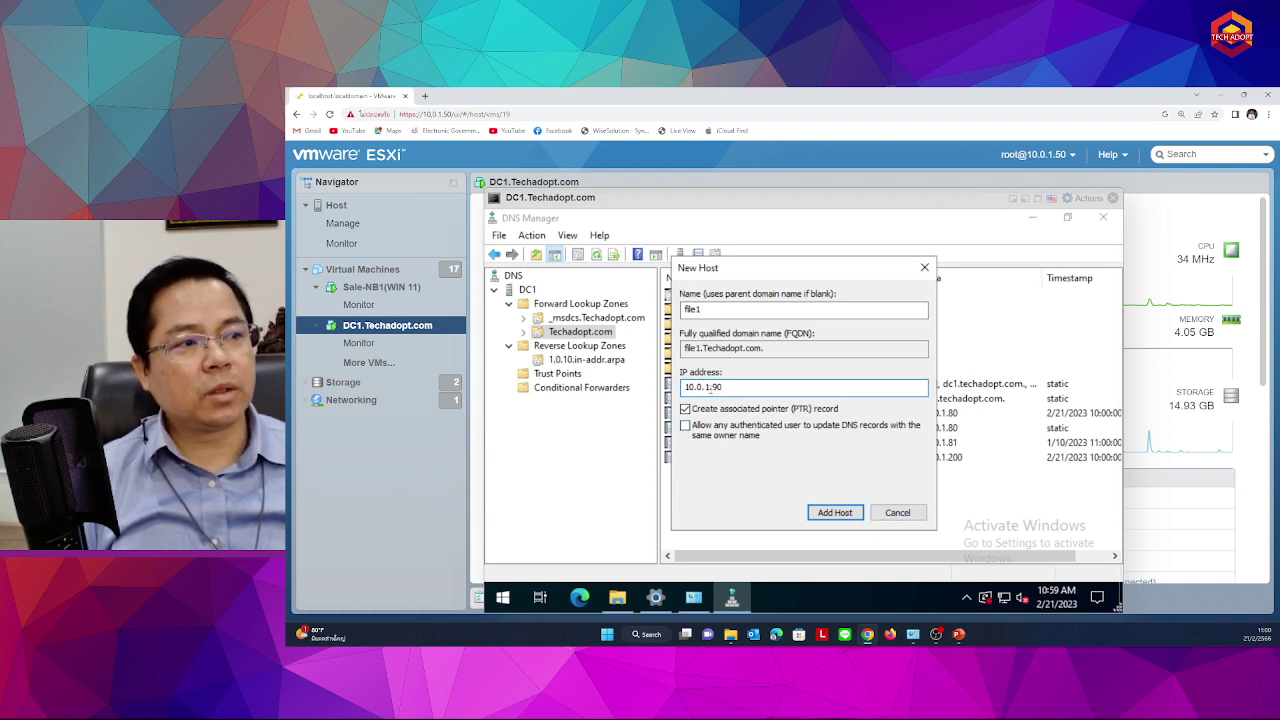
{"action": "left_click_drag", "start_coordinate": [713, 387], "coordinate": [790, 403]}
{"action": "type", "text": "80"}
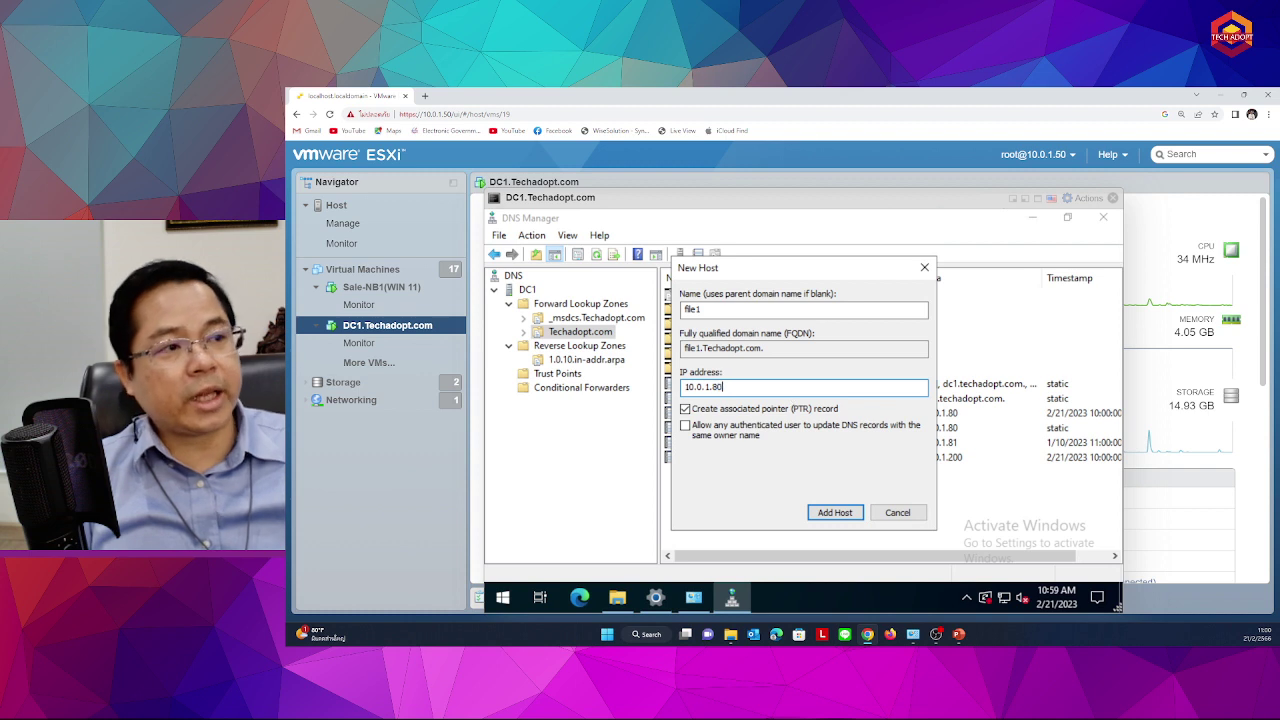
{"action": "left_click", "coordinate": [716, 312]}
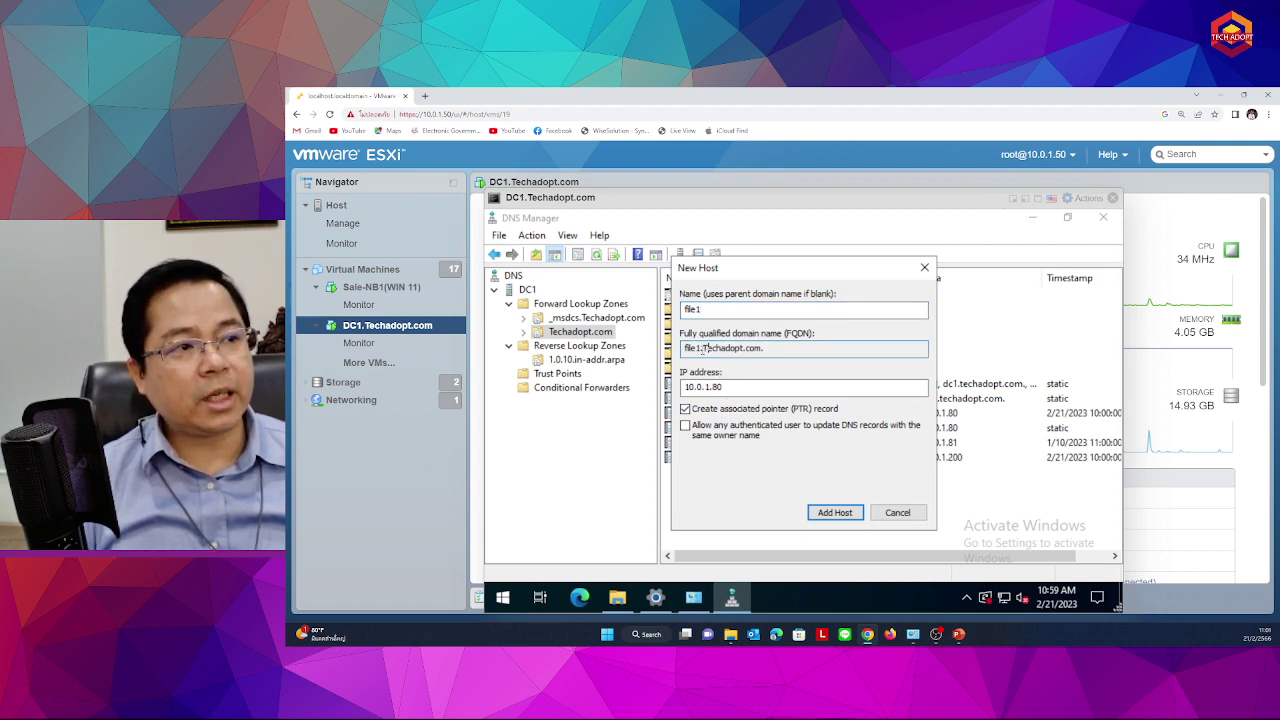
{"action": "double_click", "coordinate": [765, 348]}
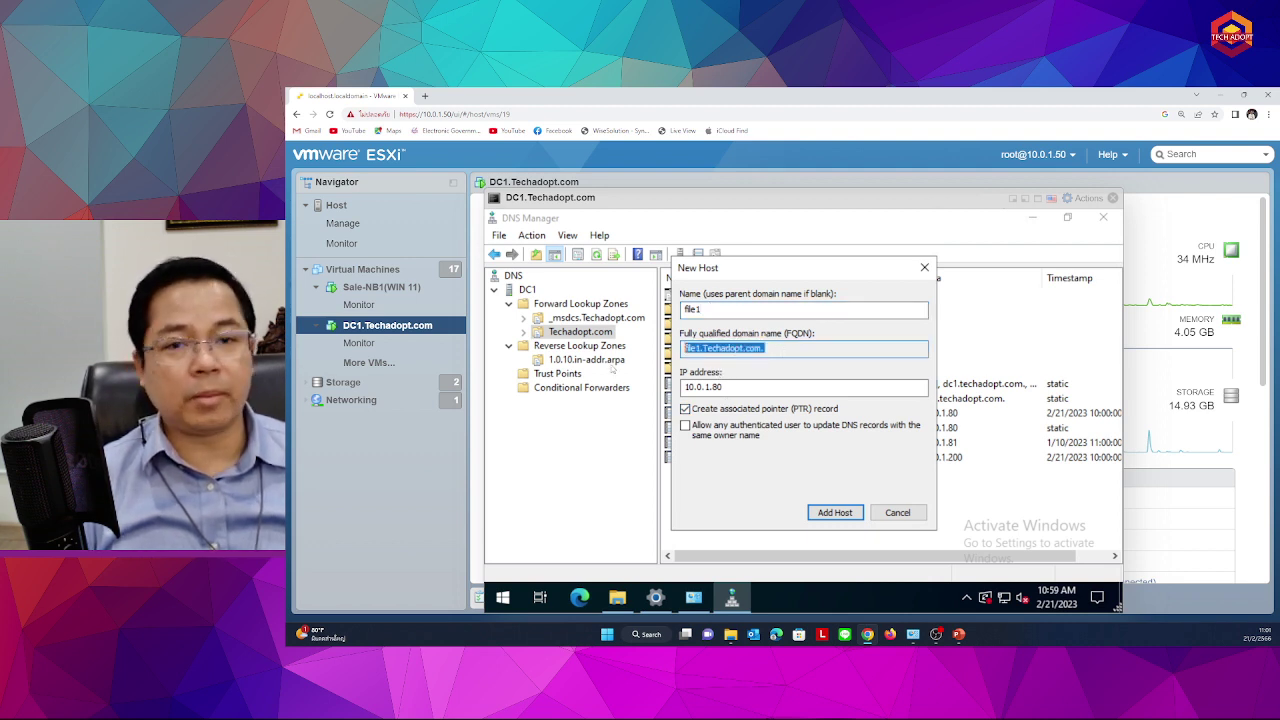
{"action": "left_click", "coordinate": [765, 348]}
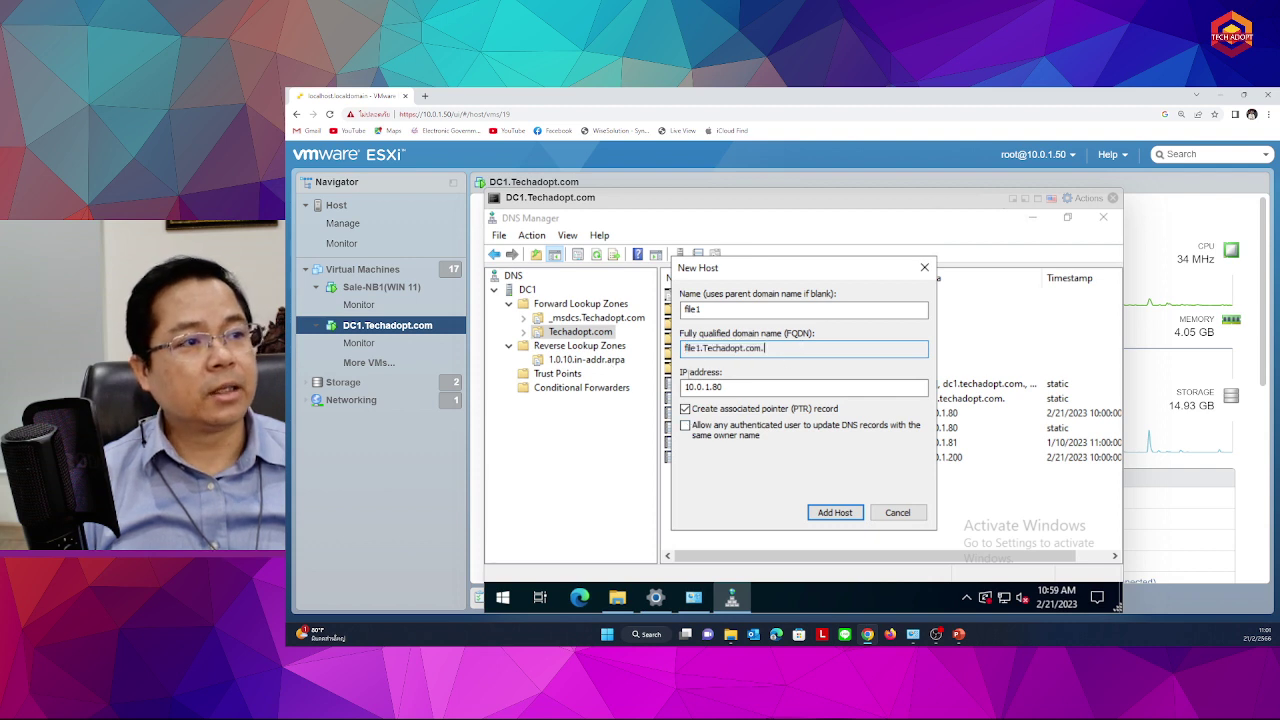
Add the file1 host record, acknowledge the confirmation, and select the new record
{"action": "left_click", "coordinate": [840, 514]}
{"action": "left_click", "coordinate": [900, 463]}
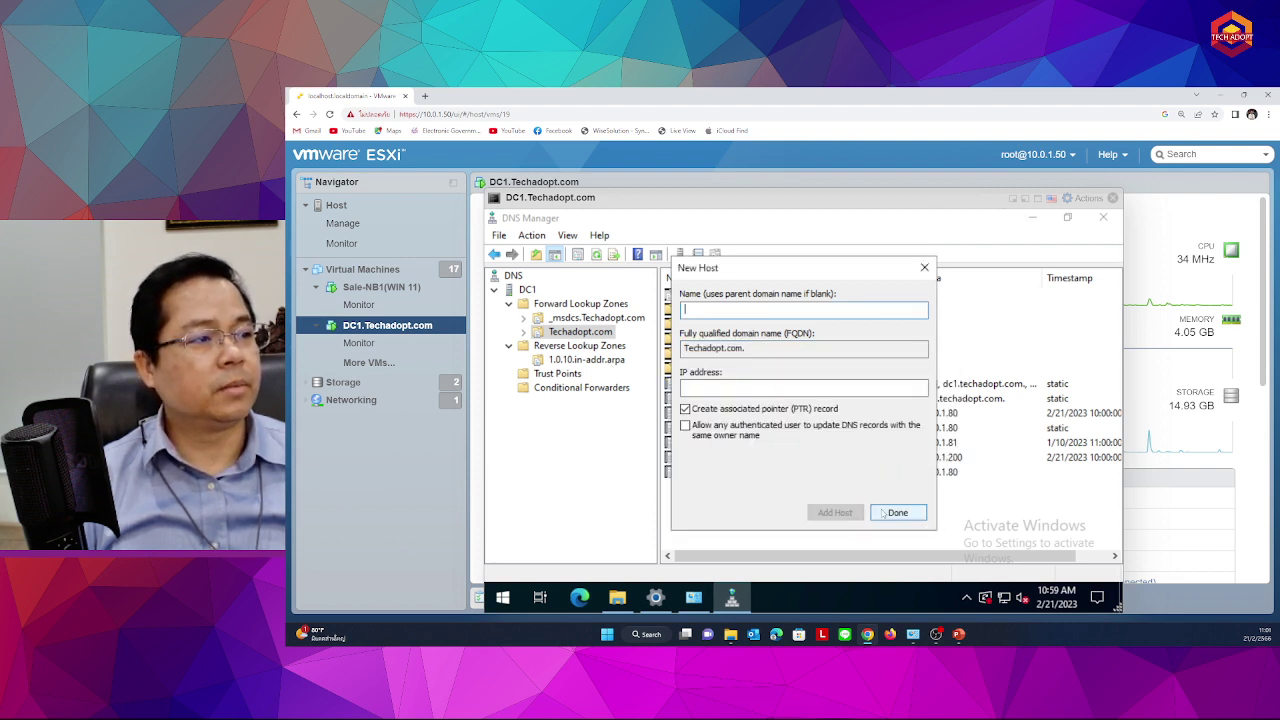
{"action": "left_click", "coordinate": [884, 513]}
{"action": "left_click", "coordinate": [700, 474]}
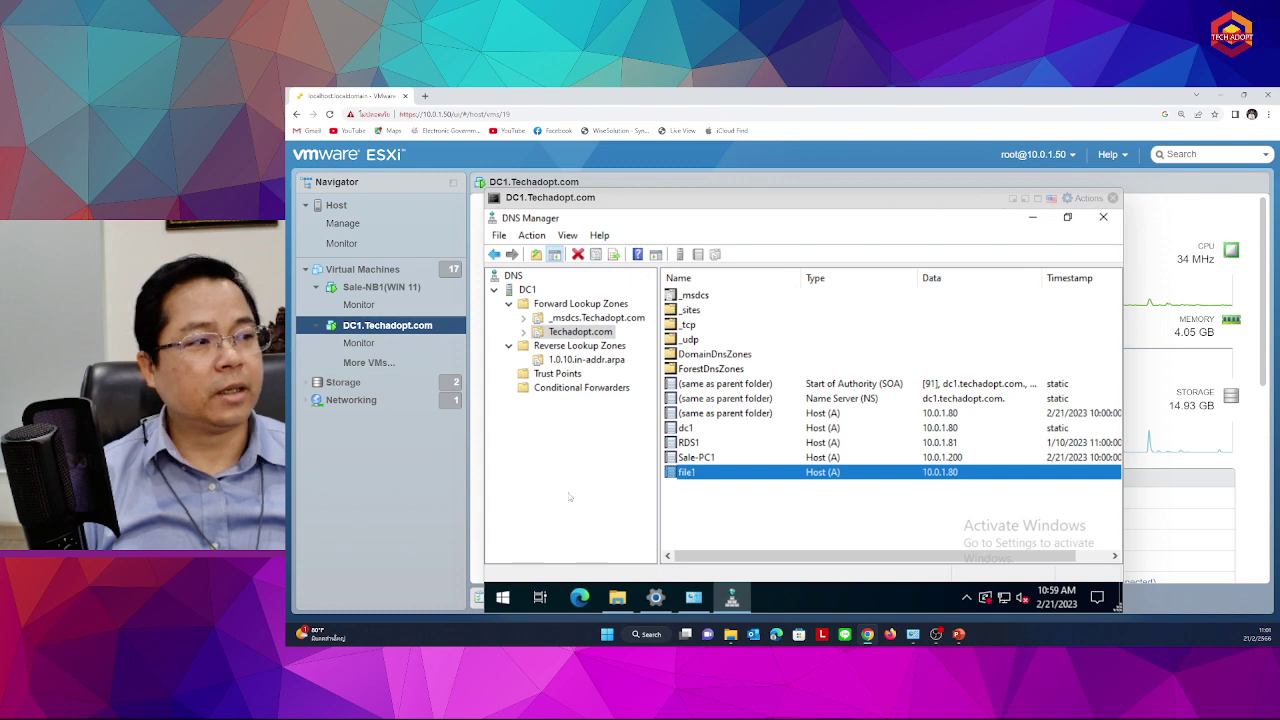
{"action": "left_click", "coordinate": [503, 597]}
{"action": "left_click", "coordinate": [506, 597]}
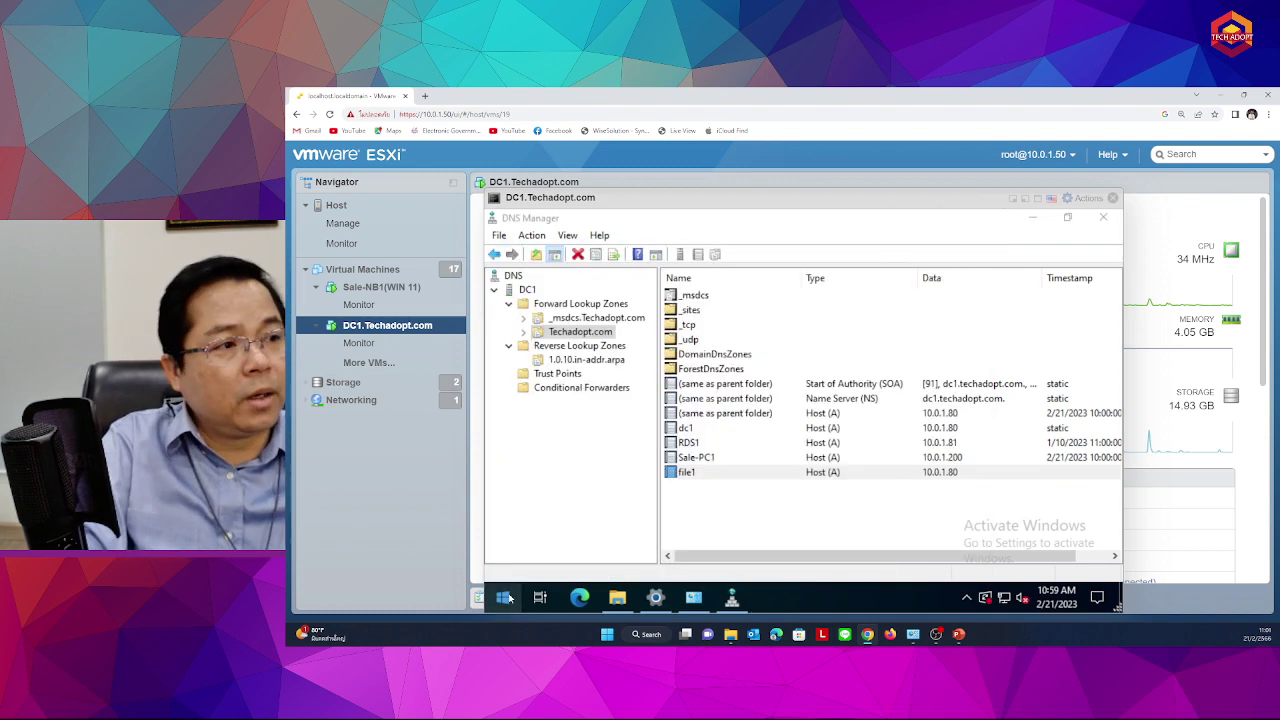
Launch Command Prompt and run ping file1, getting four replies from 10.0.1.80
{"action": "left_click", "coordinate": [506, 597]}
{"action": "type", "text": "cmd"}
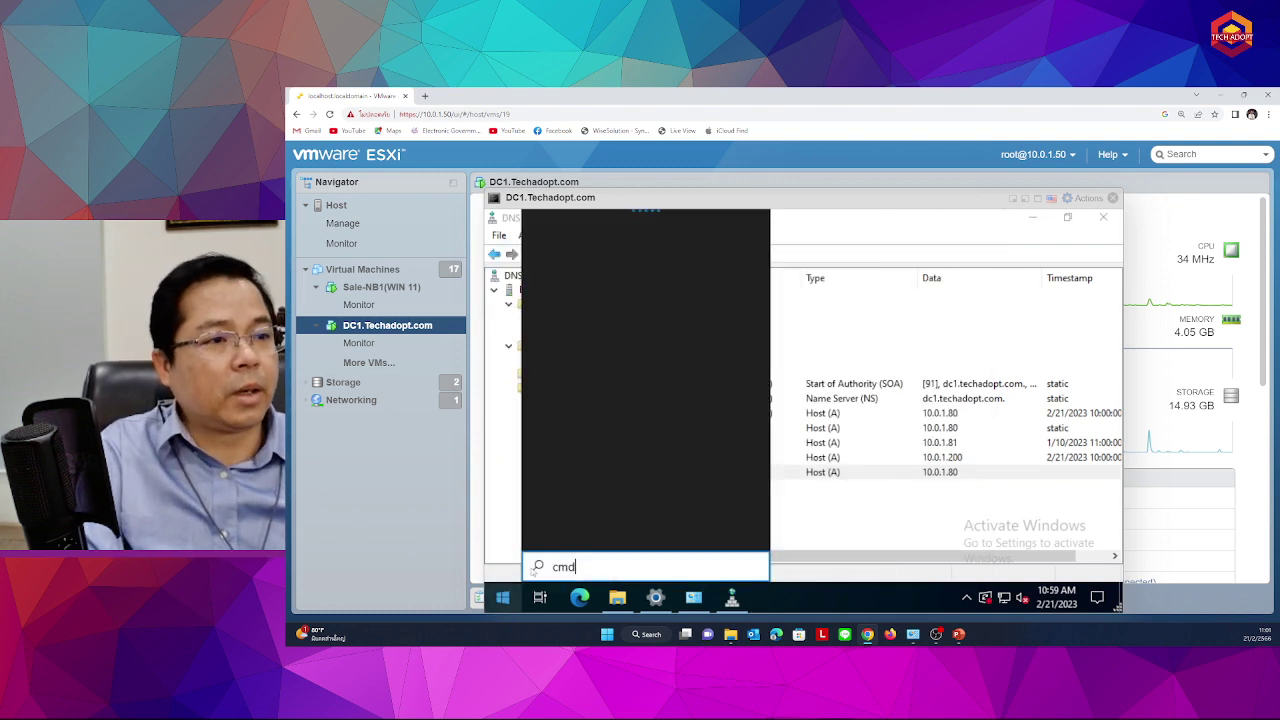
{"action": "left_click", "coordinate": [592, 295]}
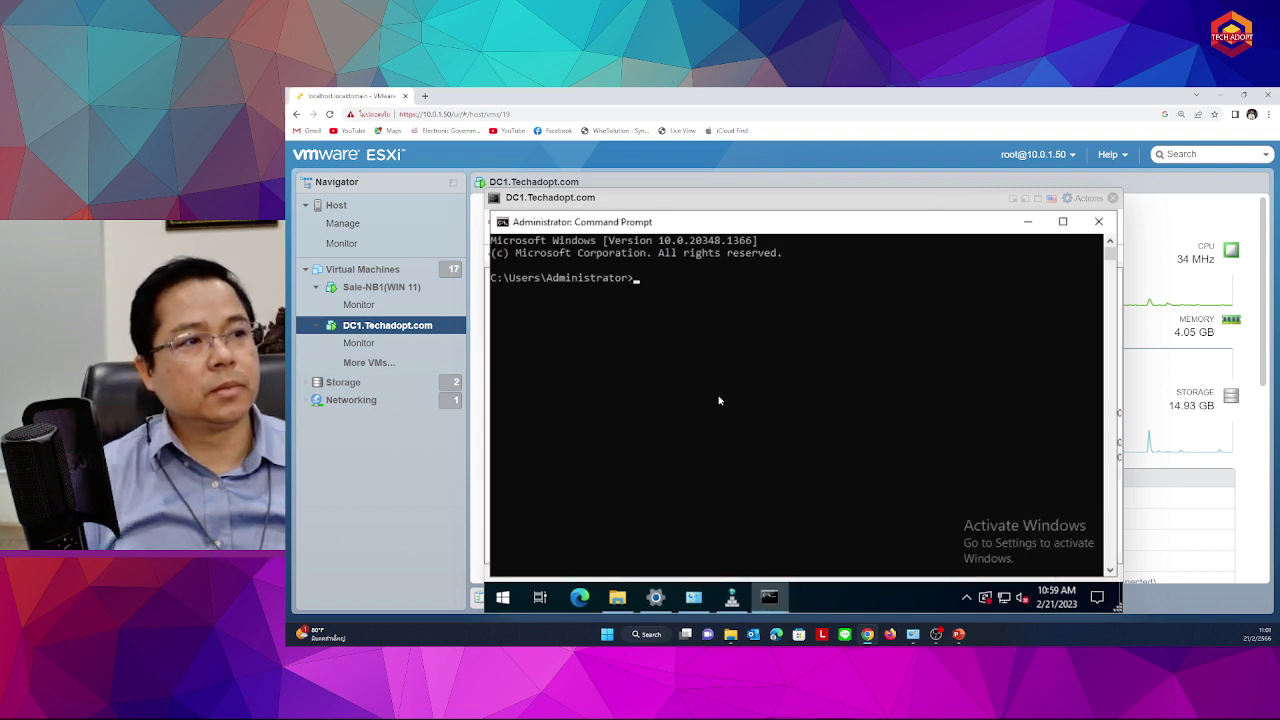
{"action": "type", "text": "ping"}
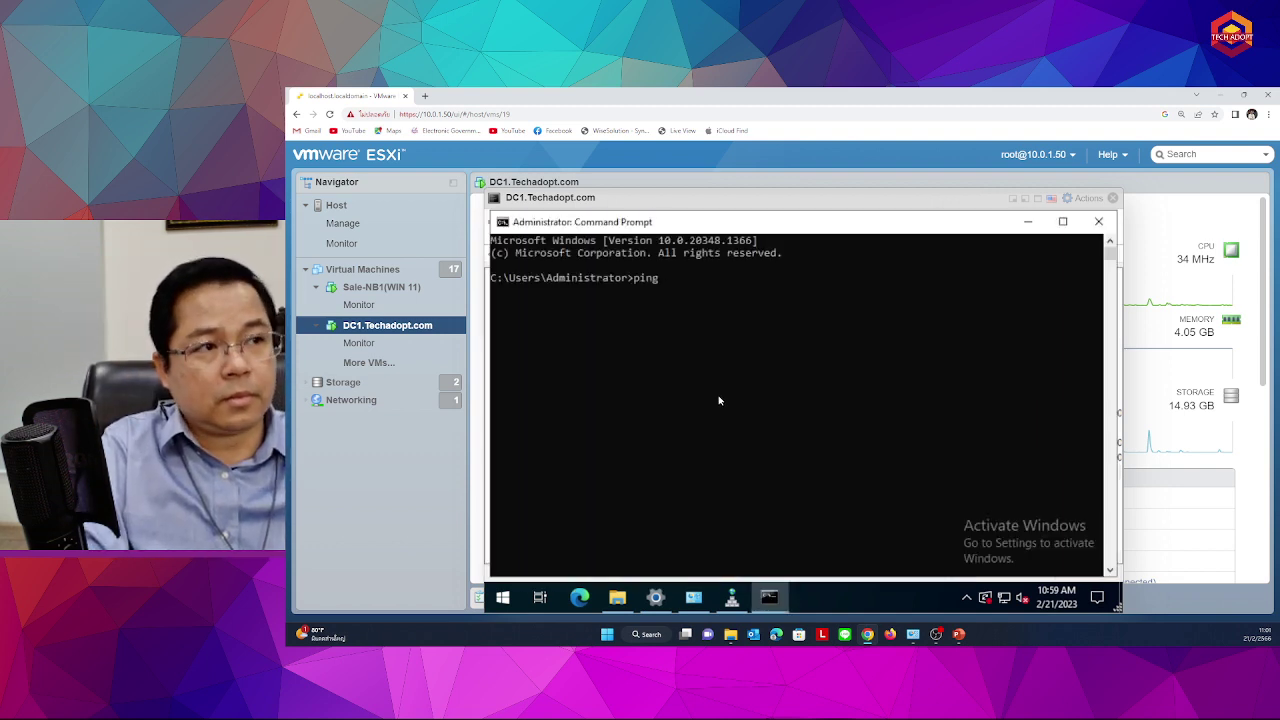
{"action": "key", "text": "BackSpace"}
{"action": "key", "text": "BackSpace"}
{"action": "key", "text": "BackSpace"}
{"action": "key", "text": "BackSpace"}
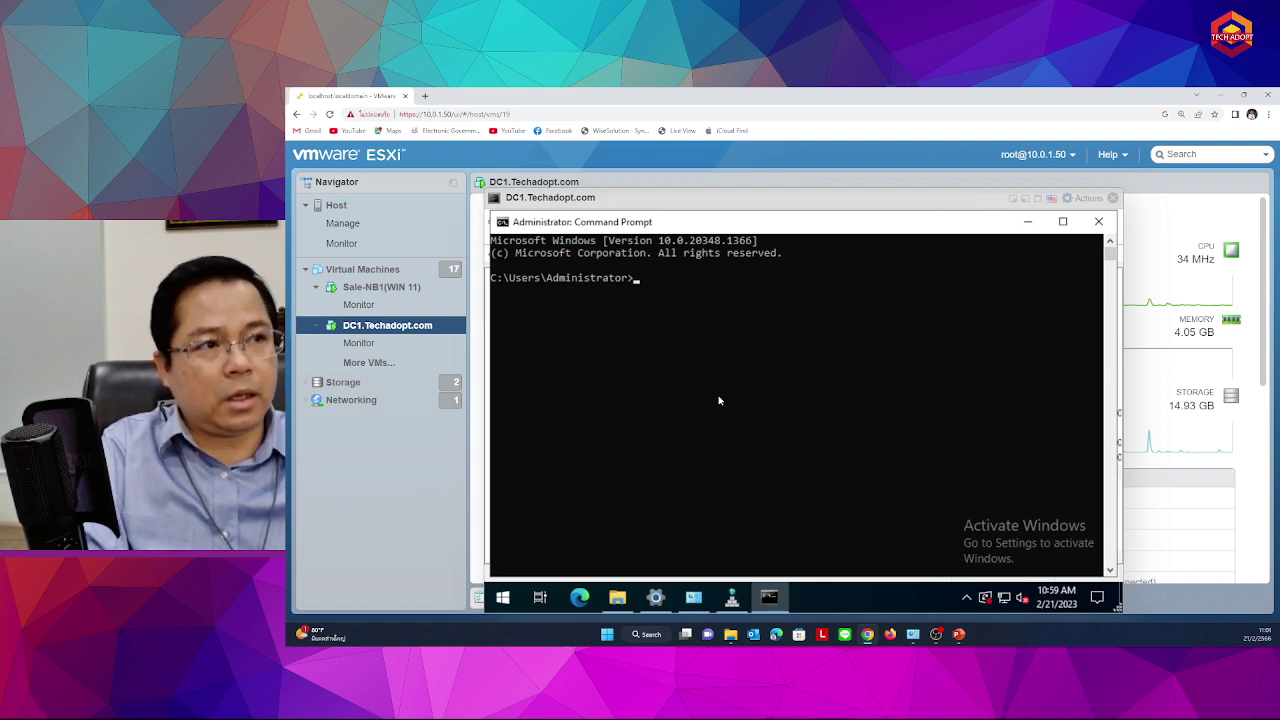
{"action": "type", "text": "ping"}
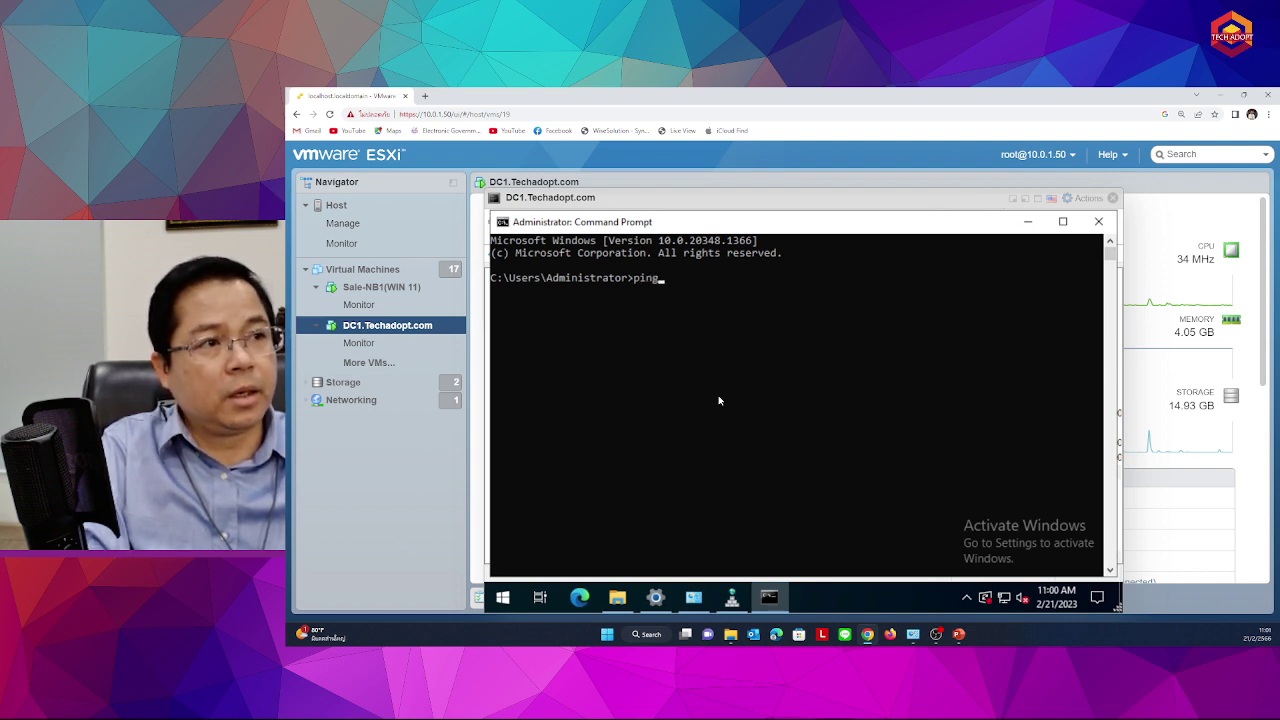
{"action": "type", "text": " file1"}
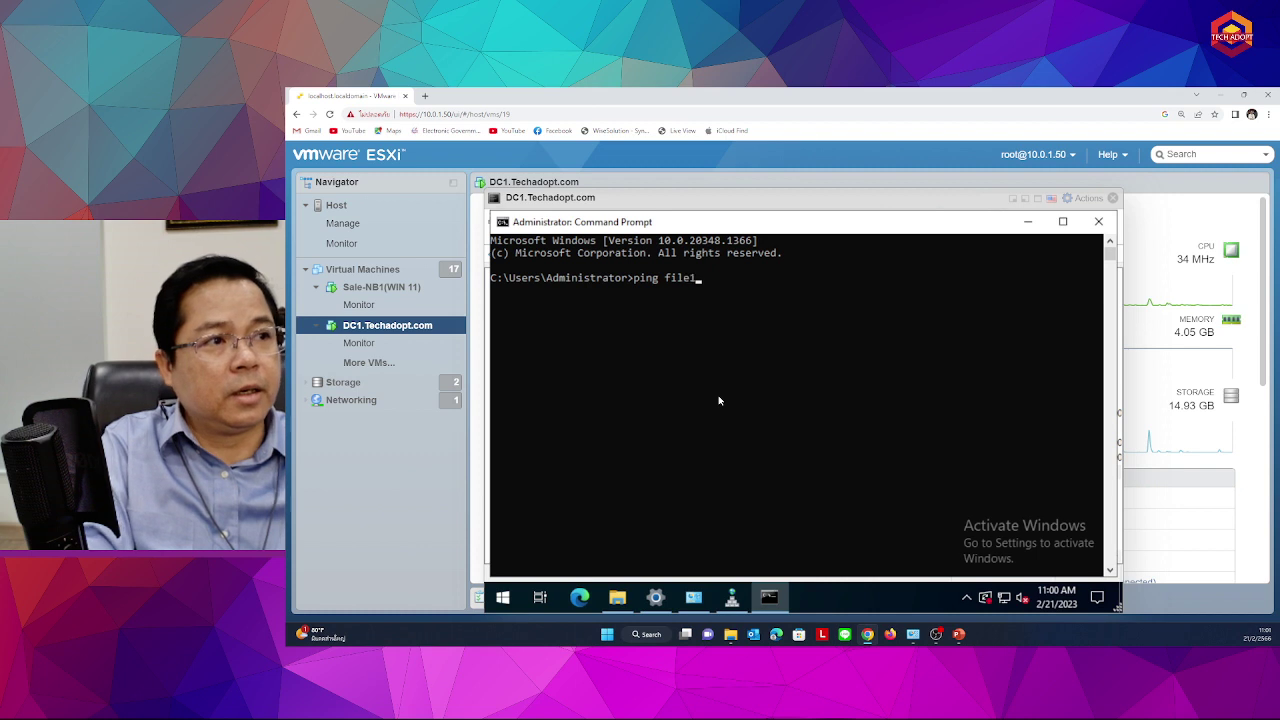
{"action": "key", "text": "Return"}
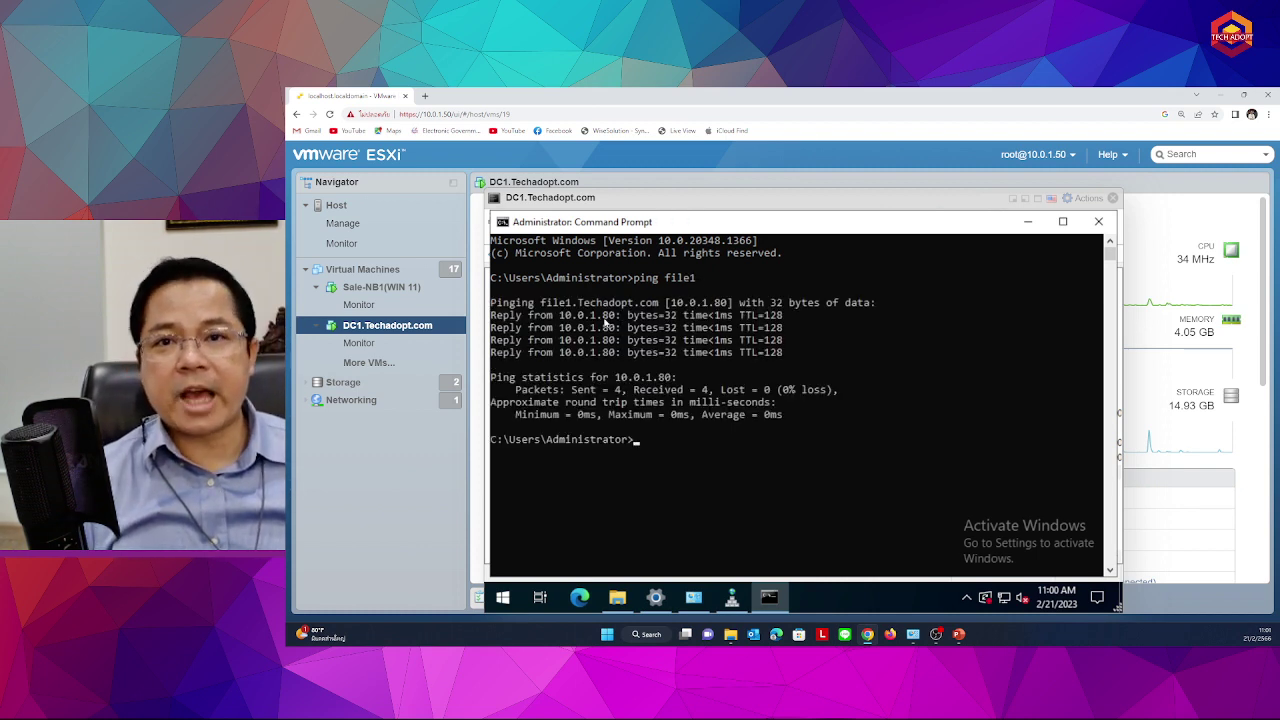
{"action": "left_click", "coordinate": [1027, 221]}
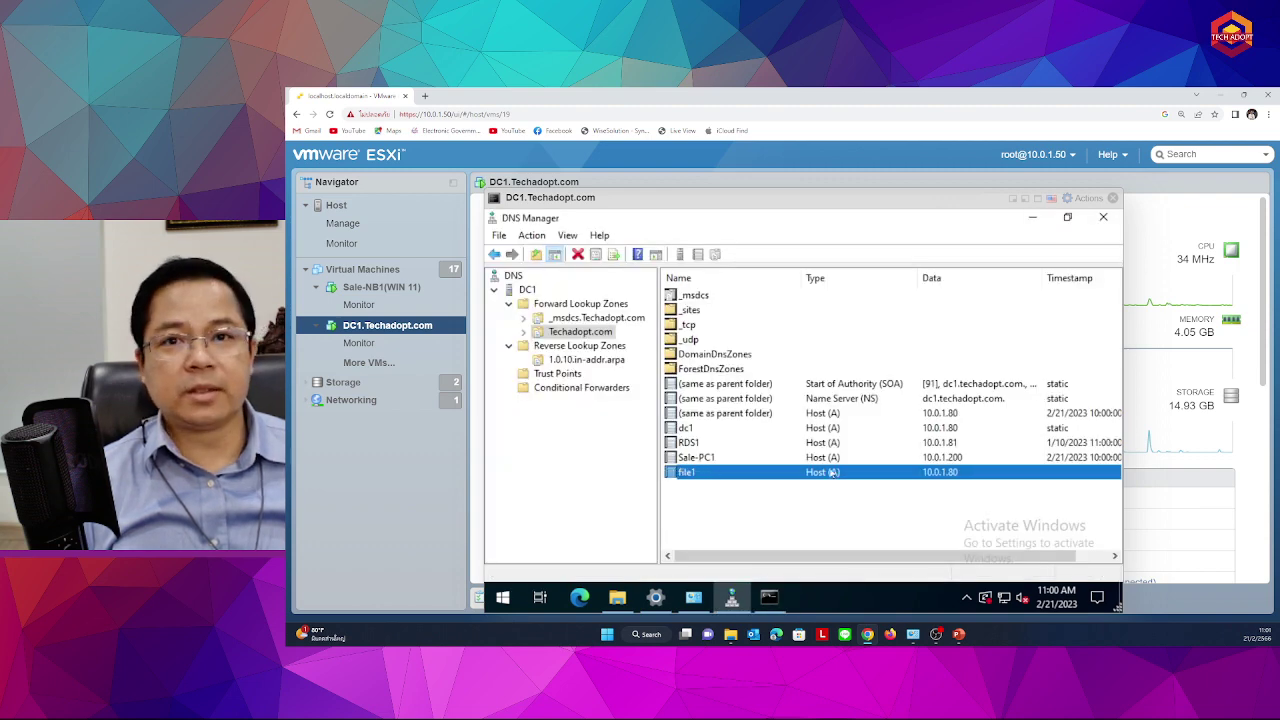
Create a CNAME named file2 whose target is dc1, browsed from DC1's Techadopt.com zone
{"action": "right_click", "coordinate": [690, 514]}
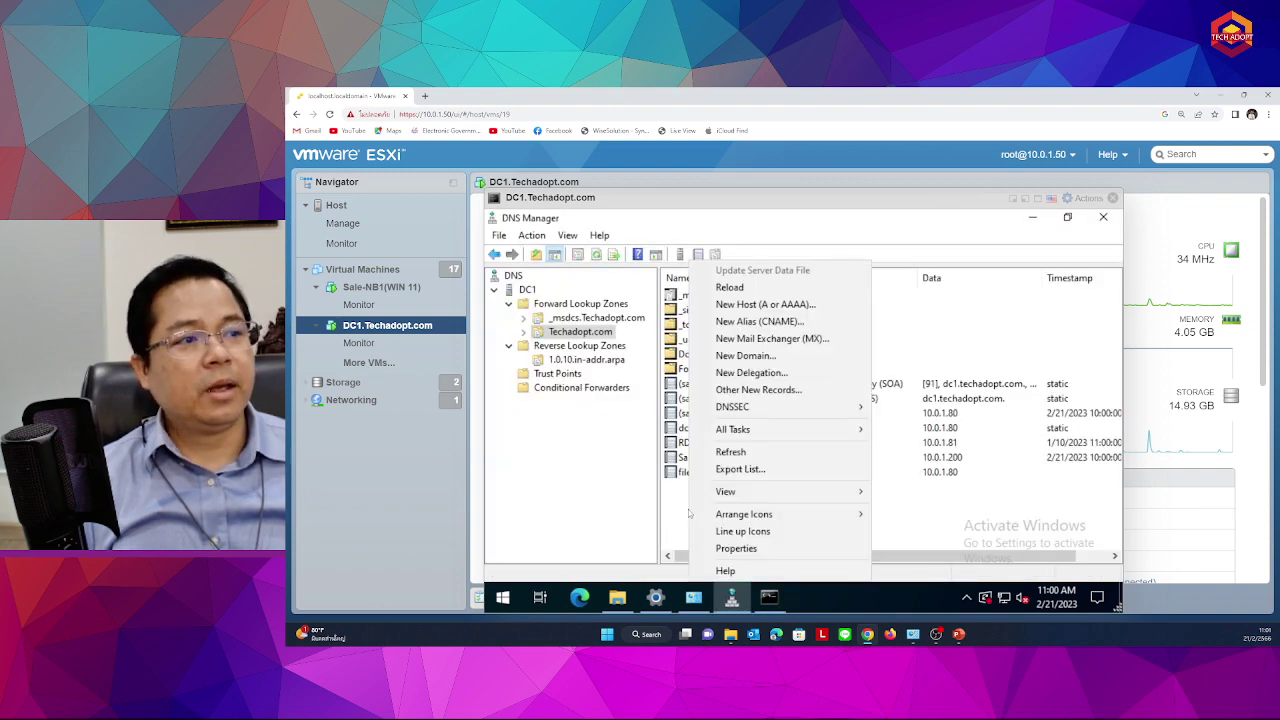
{"action": "left_click", "coordinate": [825, 324]}
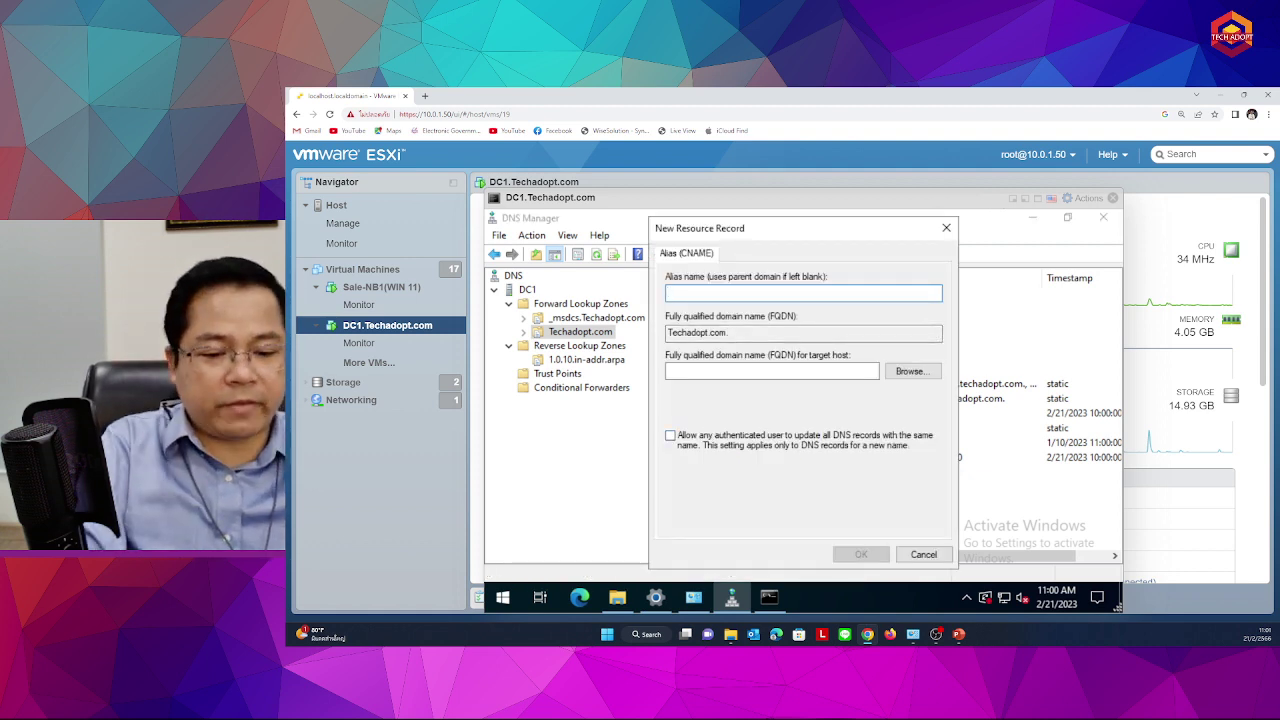
{"action": "type", "text": "file"}
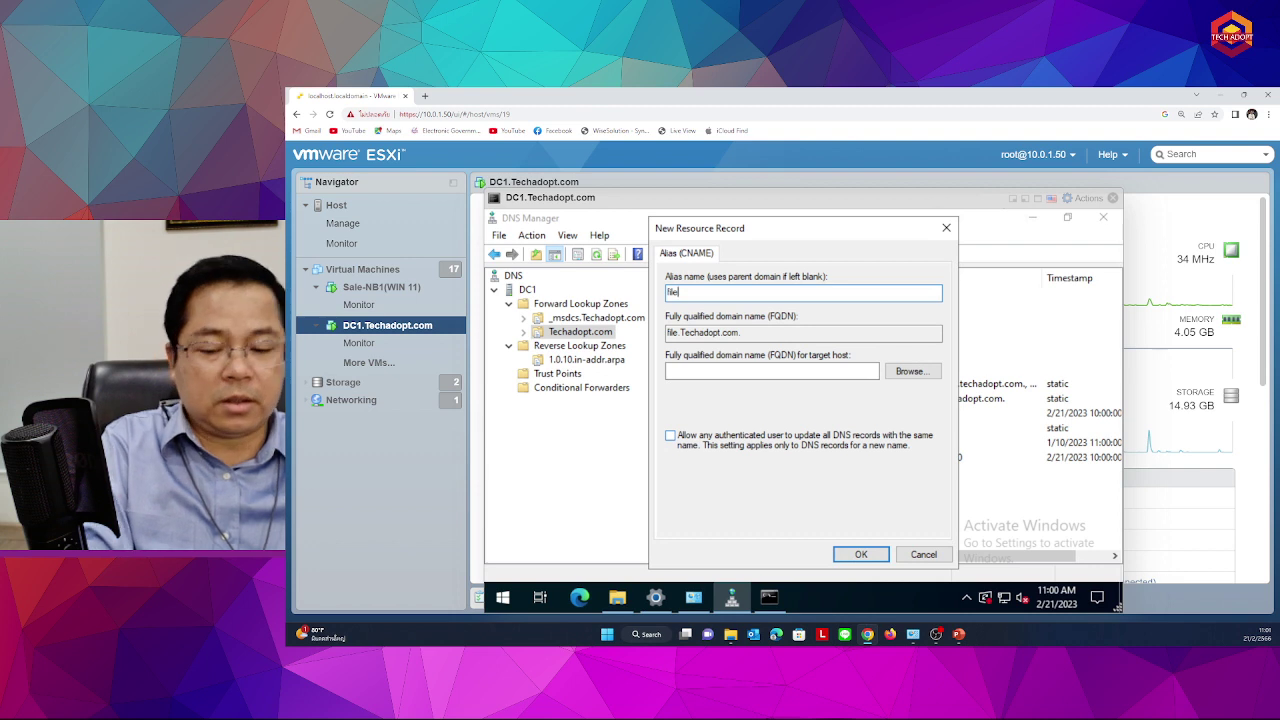
{"action": "type", "text": "2"}
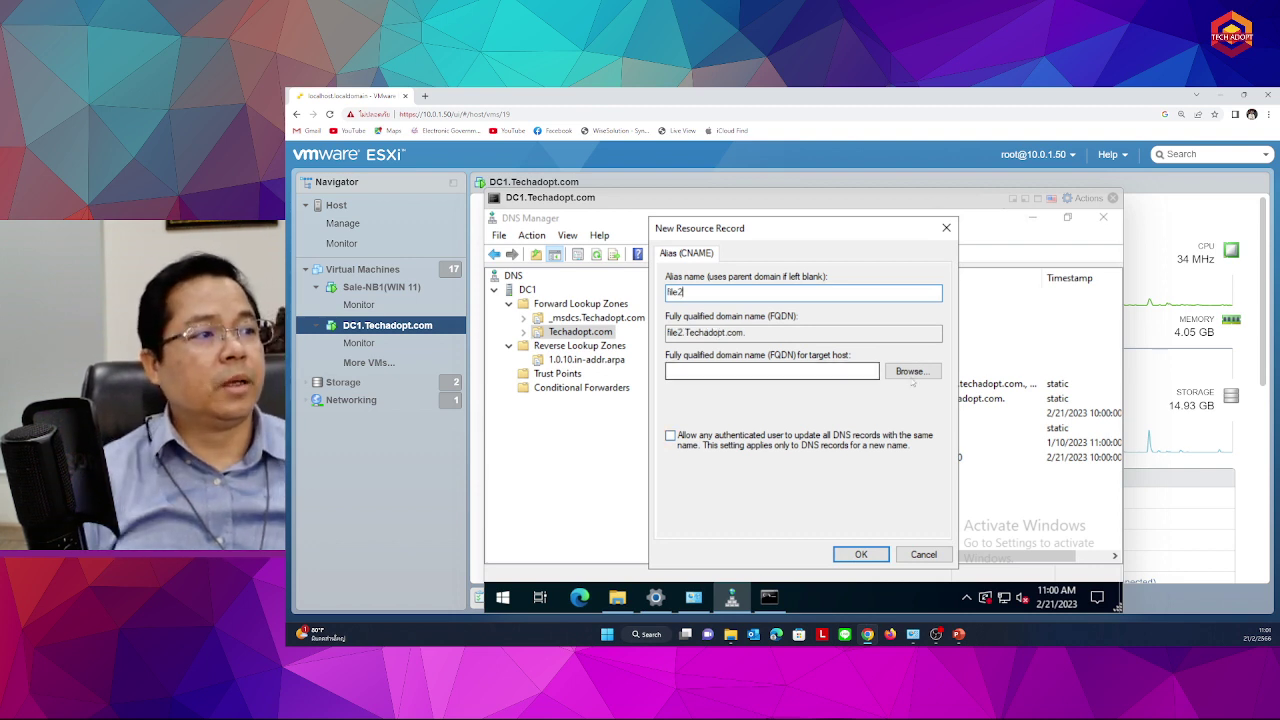
{"action": "left_click", "coordinate": [910, 371]}
{"action": "double_click", "coordinate": [684, 354]}
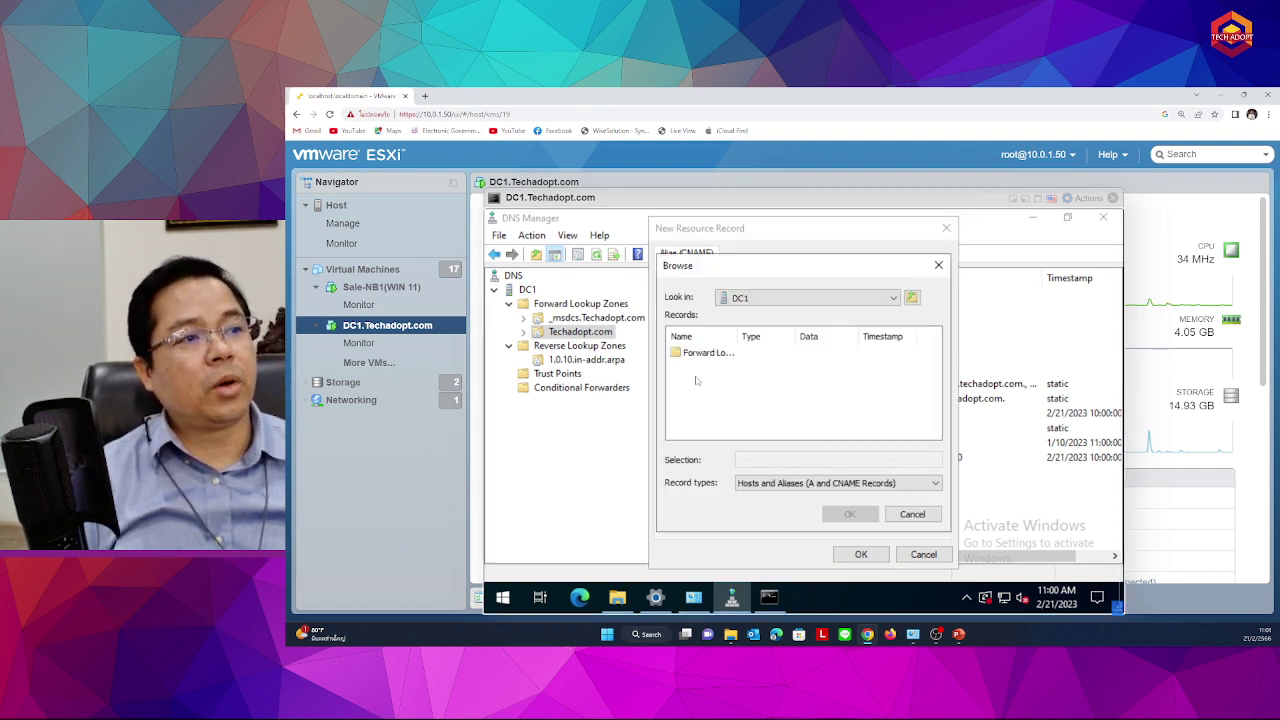
{"action": "double_click", "coordinate": [697, 354]}
{"action": "double_click", "coordinate": [706, 367]}
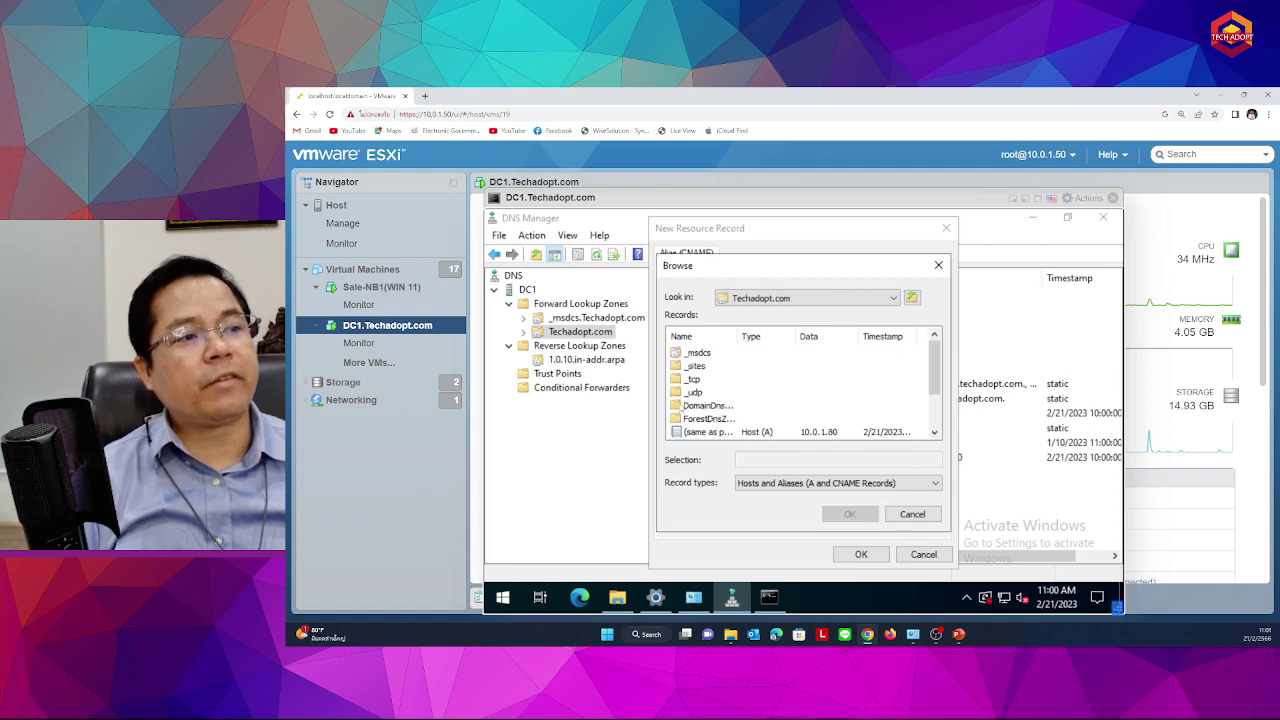
{"action": "scroll", "coordinate": [692, 418], "scroll_direction": "down", "scroll_amount": 2}
{"action": "left_click", "coordinate": [691, 392]}
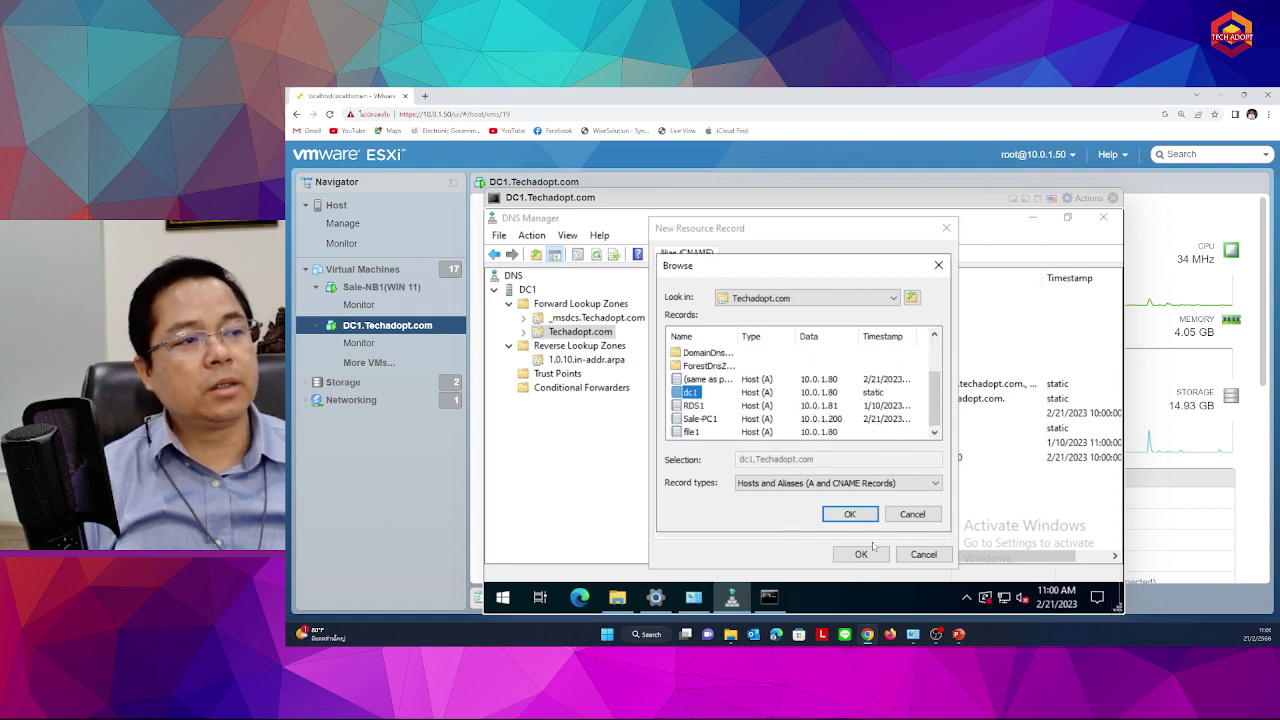
{"action": "left_click", "coordinate": [845, 516]}
{"action": "left_click", "coordinate": [845, 556]}
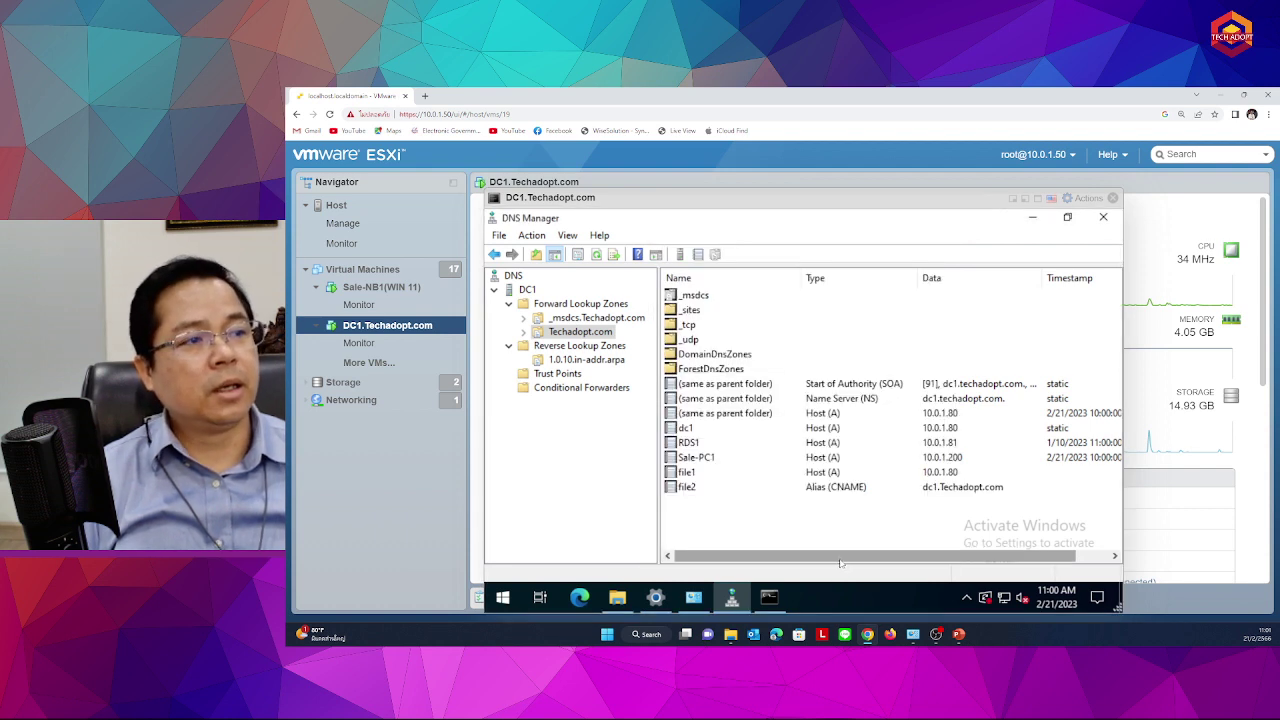
{"action": "left_click", "coordinate": [695, 428]}
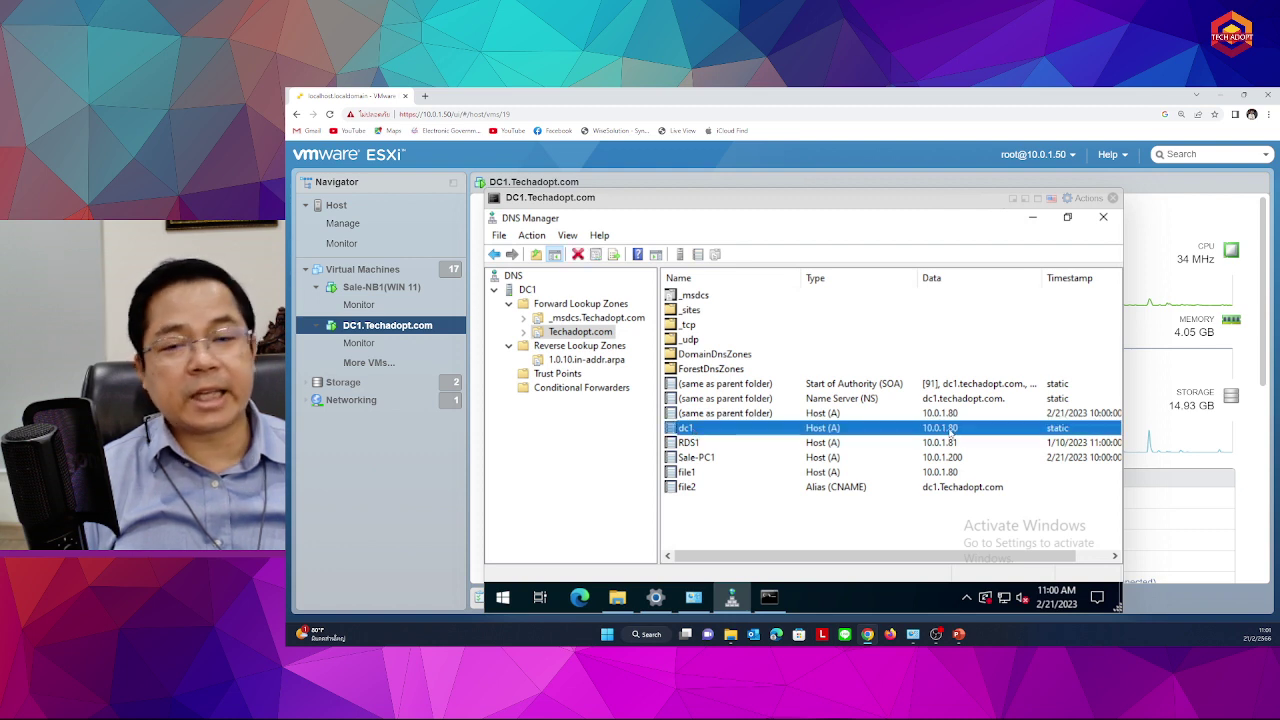
{"action": "left_click", "coordinate": [725, 487]}
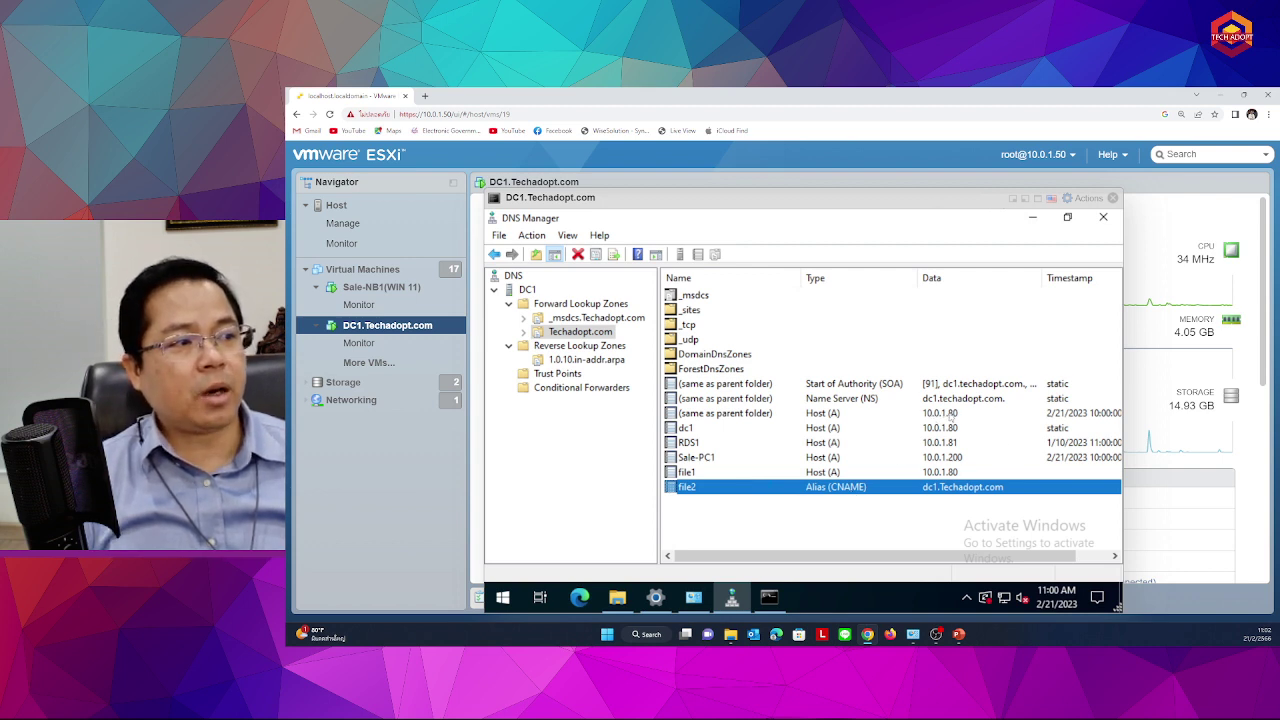
{"action": "left_click", "coordinate": [952, 415]}
{"action": "left_click", "coordinate": [860, 484]}
{"action": "left_click", "coordinate": [950, 415]}
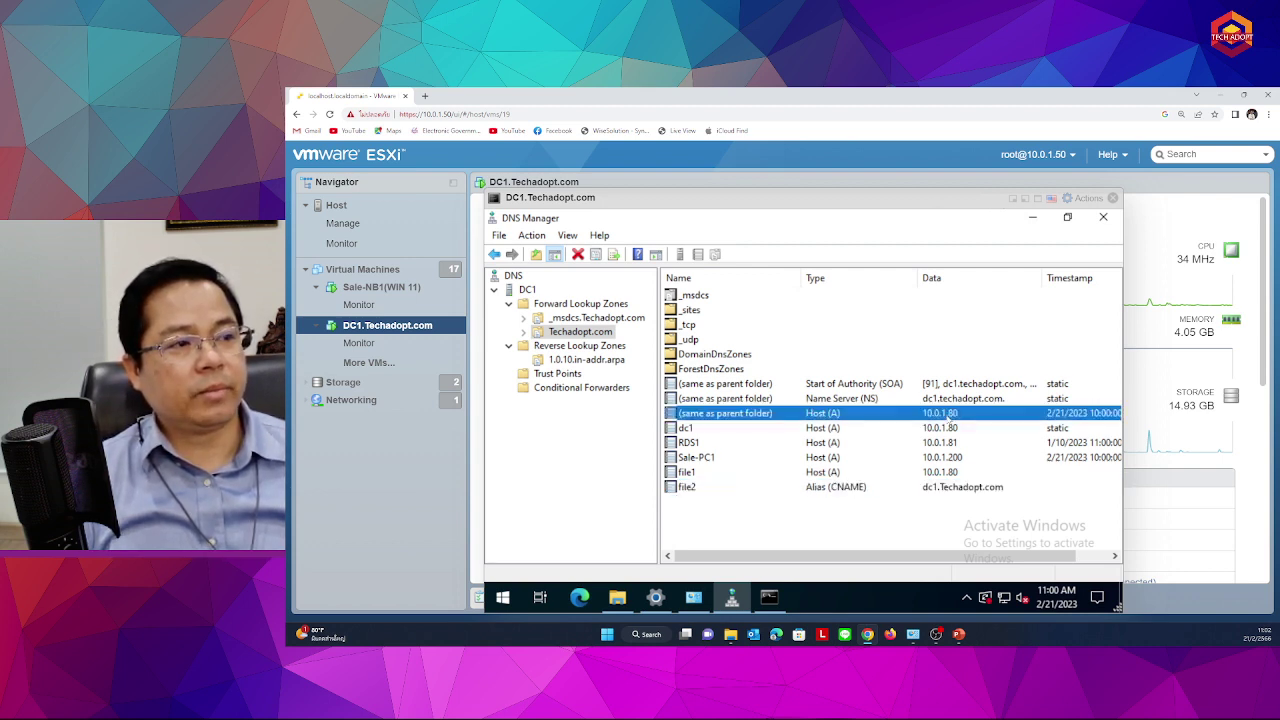
{"action": "left_click", "coordinate": [868, 490]}
{"action": "left_click", "coordinate": [955, 413]}
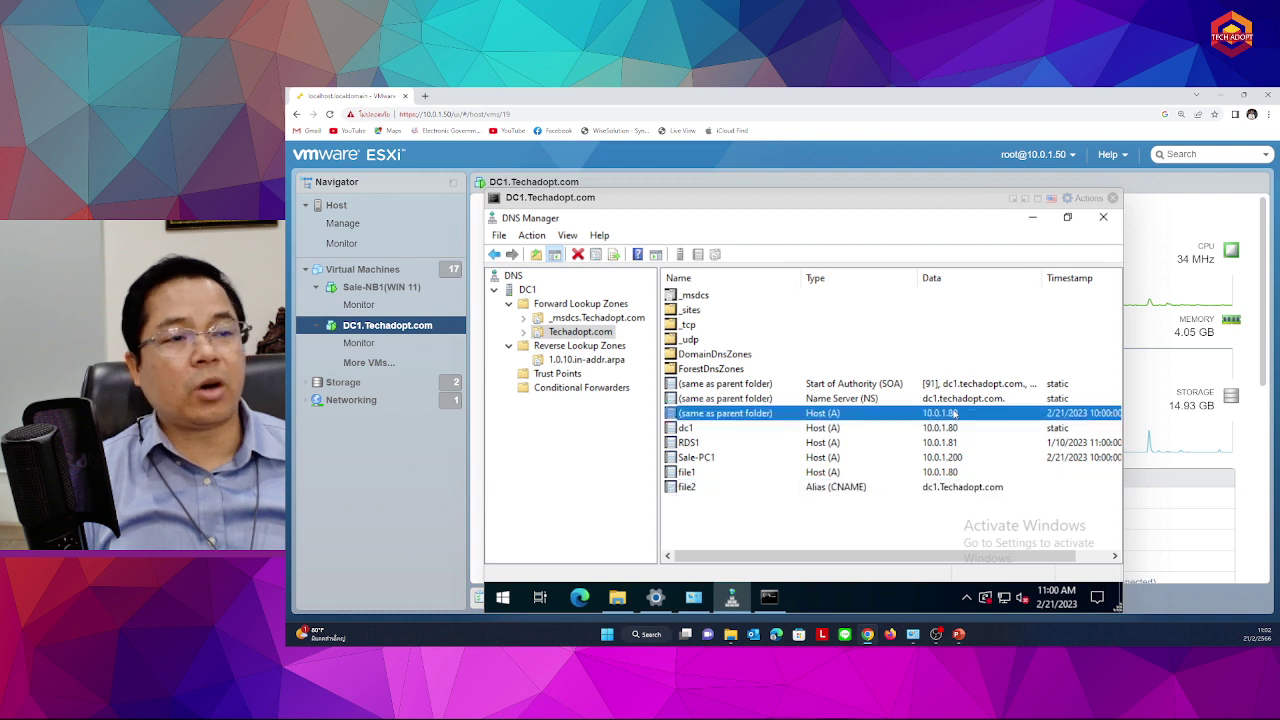
{"action": "left_click", "coordinate": [712, 432]}
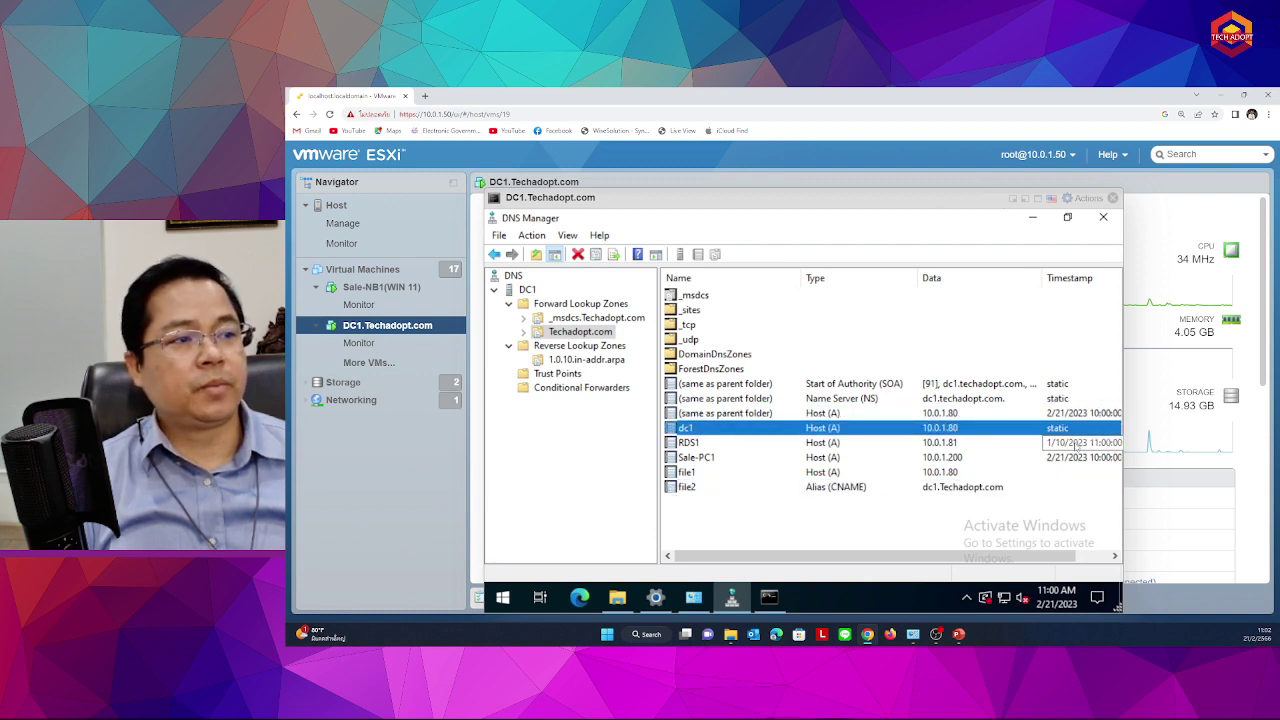
{"action": "left_click", "coordinate": [940, 474]}
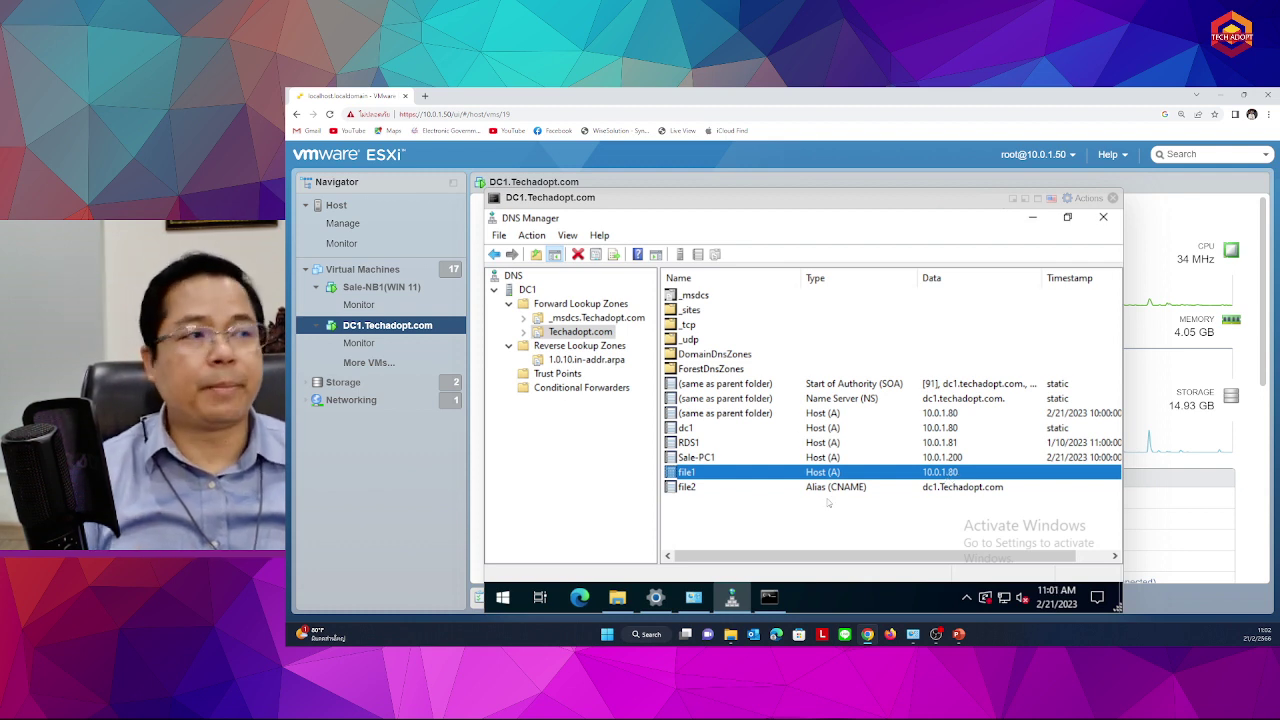
{"action": "left_click", "coordinate": [590, 320]}
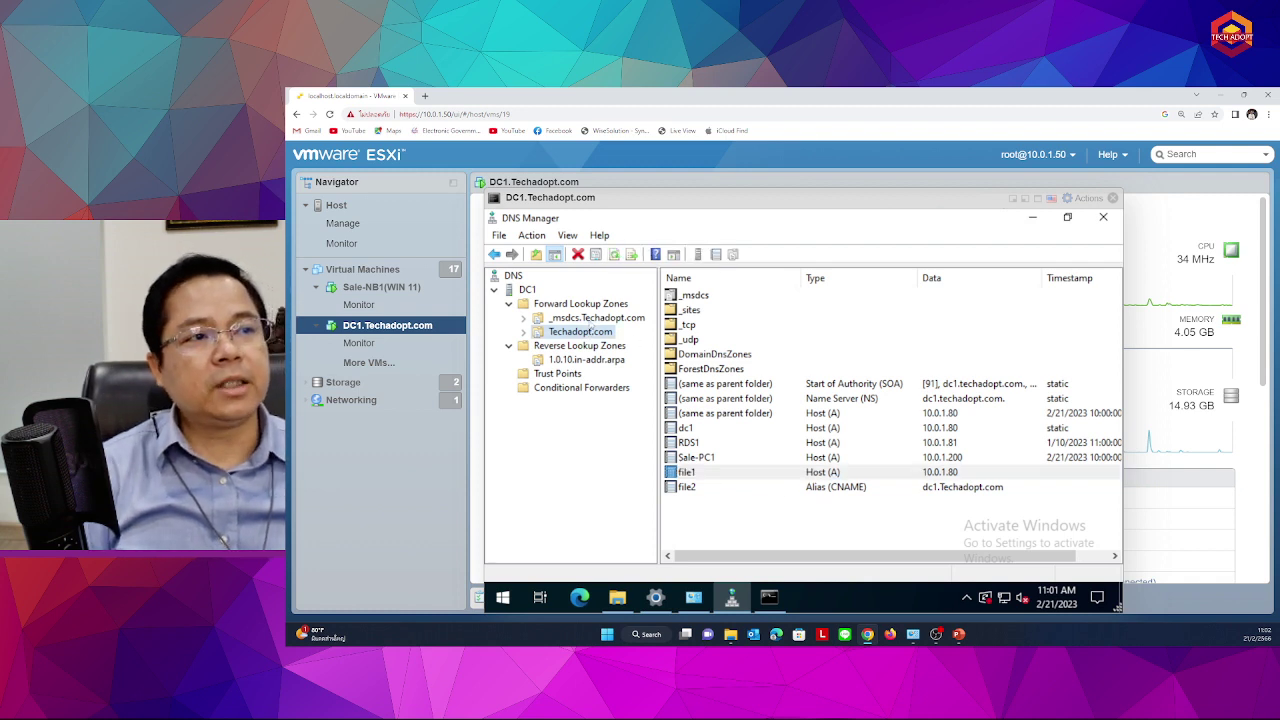
{"action": "left_click", "coordinate": [584, 332]}
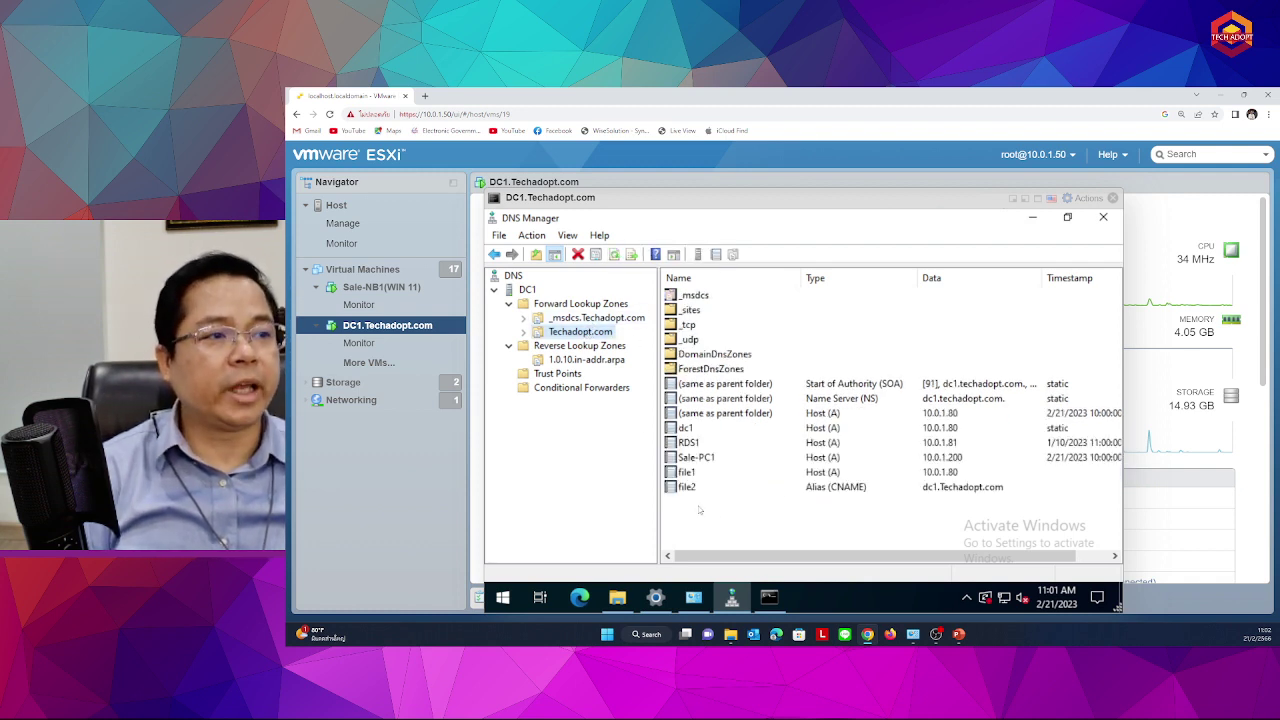
{"action": "right_click", "coordinate": [712, 516]}
Look over the Techadopt.com SOA and Name Servers settings, then go up to the DC1 server
{"action": "mouse_move", "coordinate": [718, 516]}
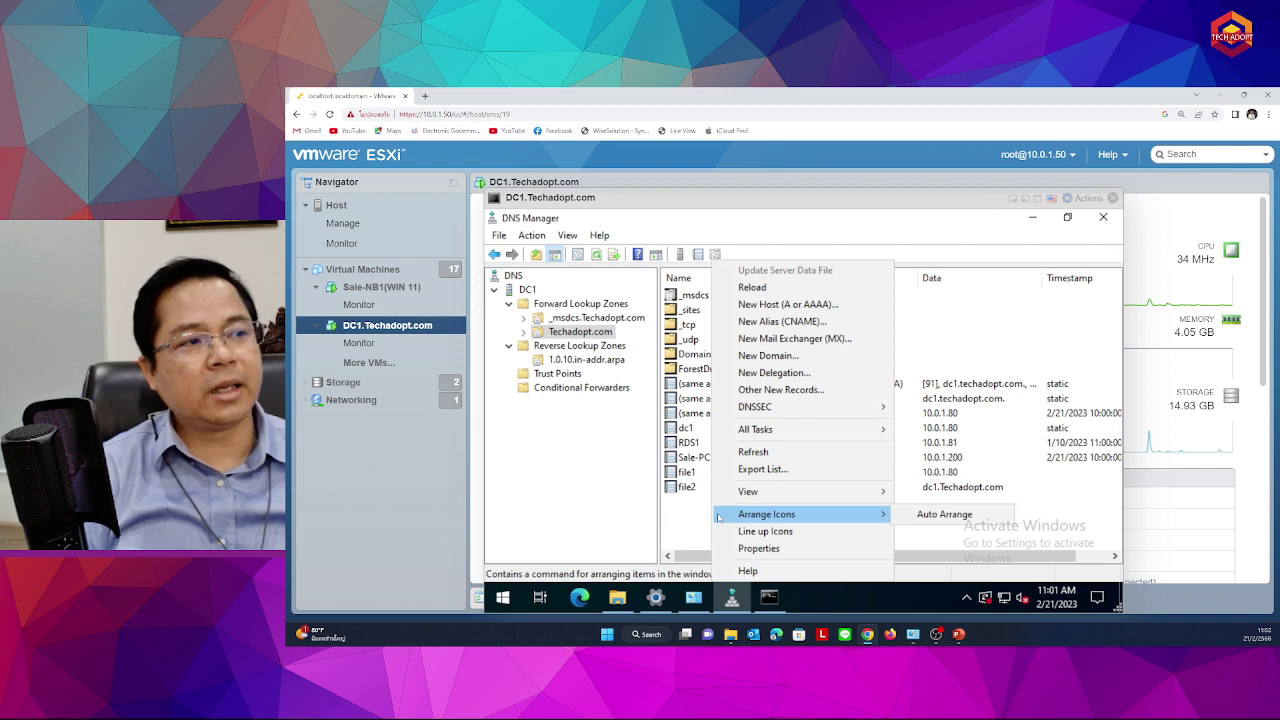
{"action": "left_click", "coordinate": [742, 548]}
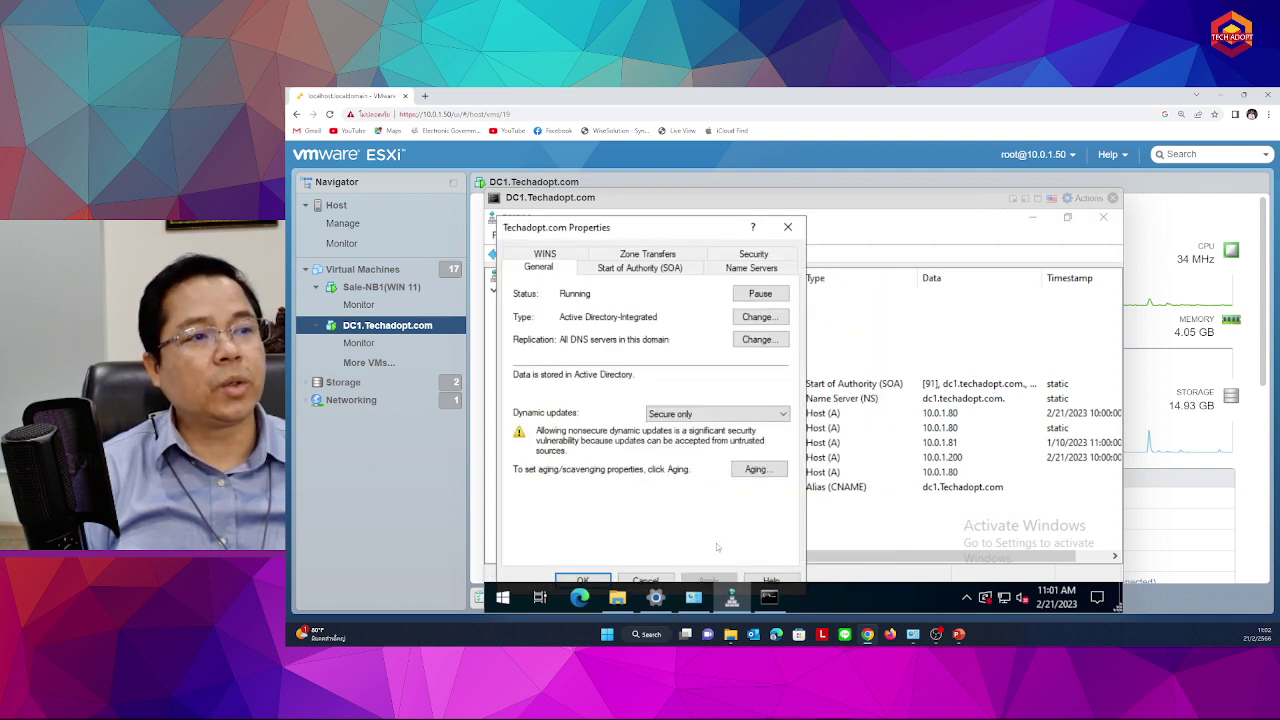
{"action": "left_click", "coordinate": [590, 269]}
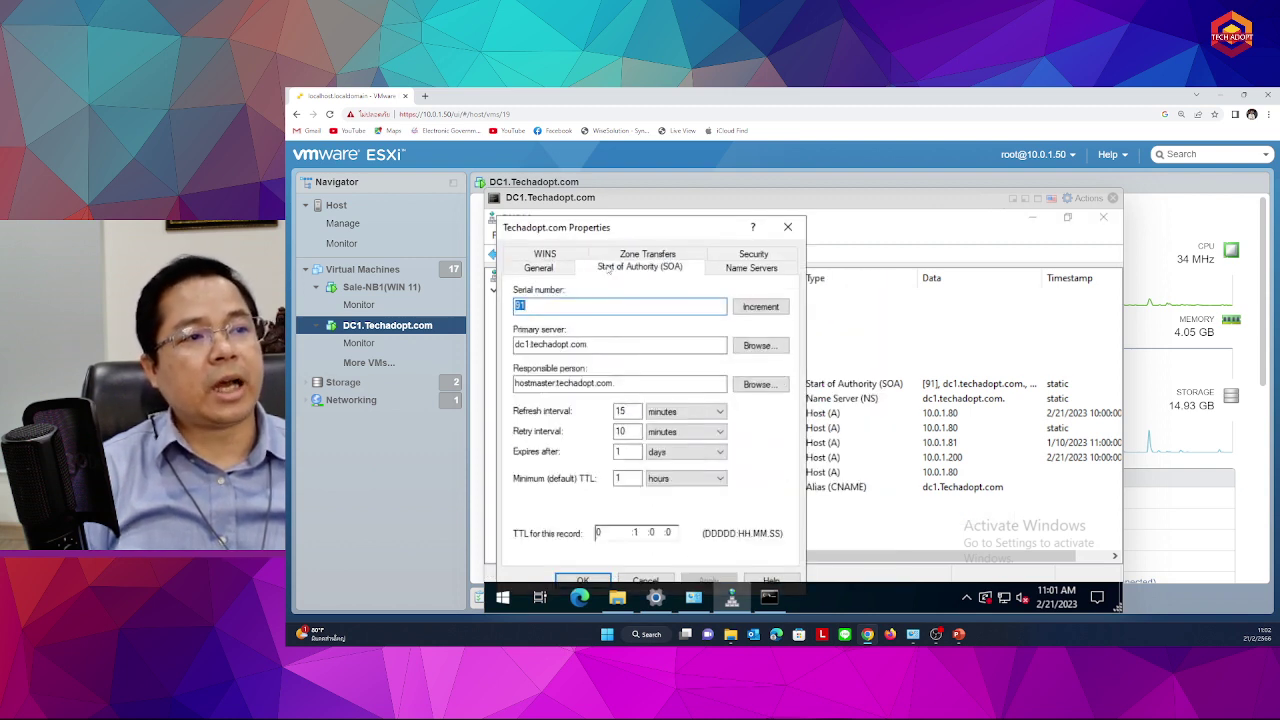
{"action": "left_click", "coordinate": [724, 272]}
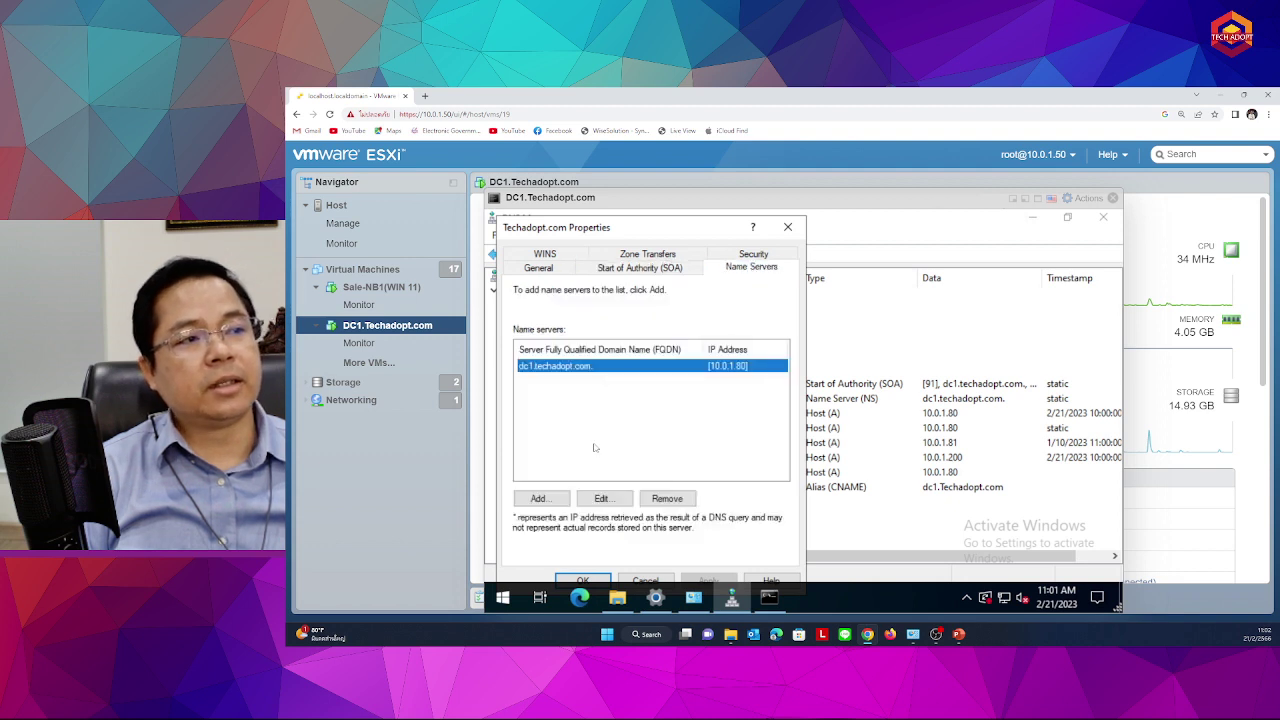
{"action": "left_click", "coordinate": [787, 227]}
{"action": "left_click", "coordinate": [522, 291]}
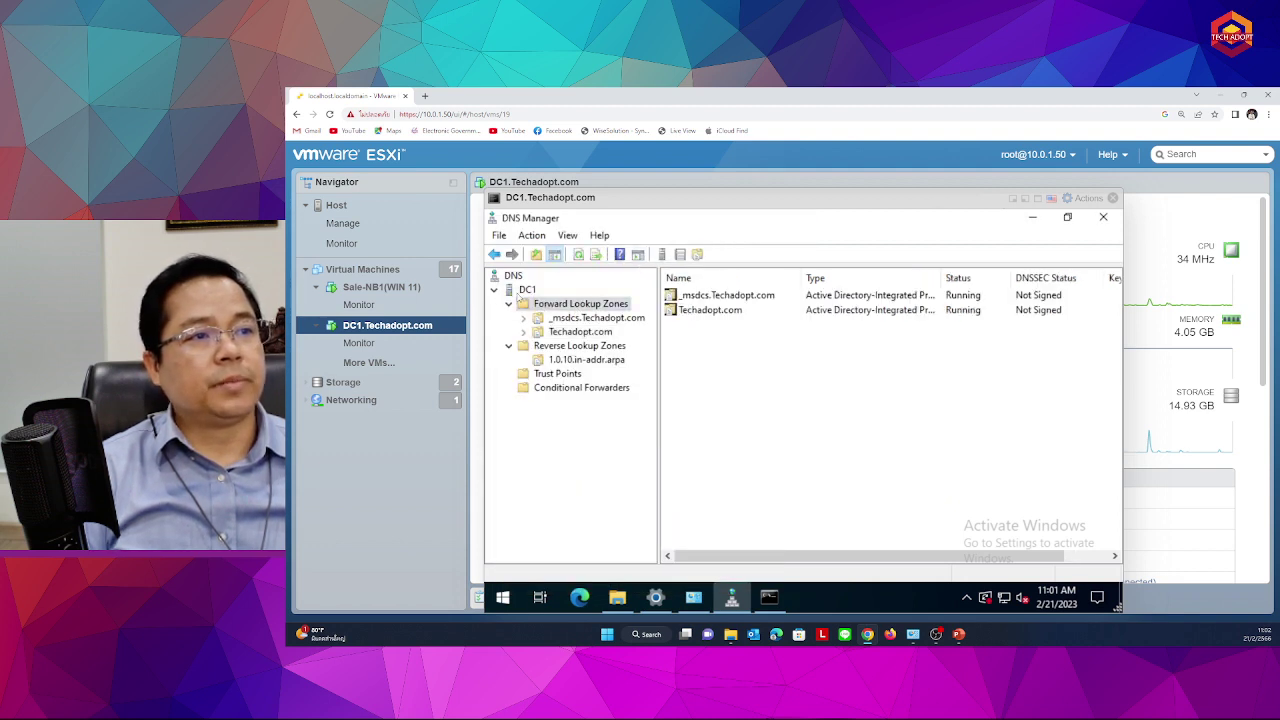
Inspect DC1's properties: listening address 10.0.1.80 and forwarders 1.1.1.1 and 8.8.8.8
{"action": "right_click", "coordinate": [521, 297]}
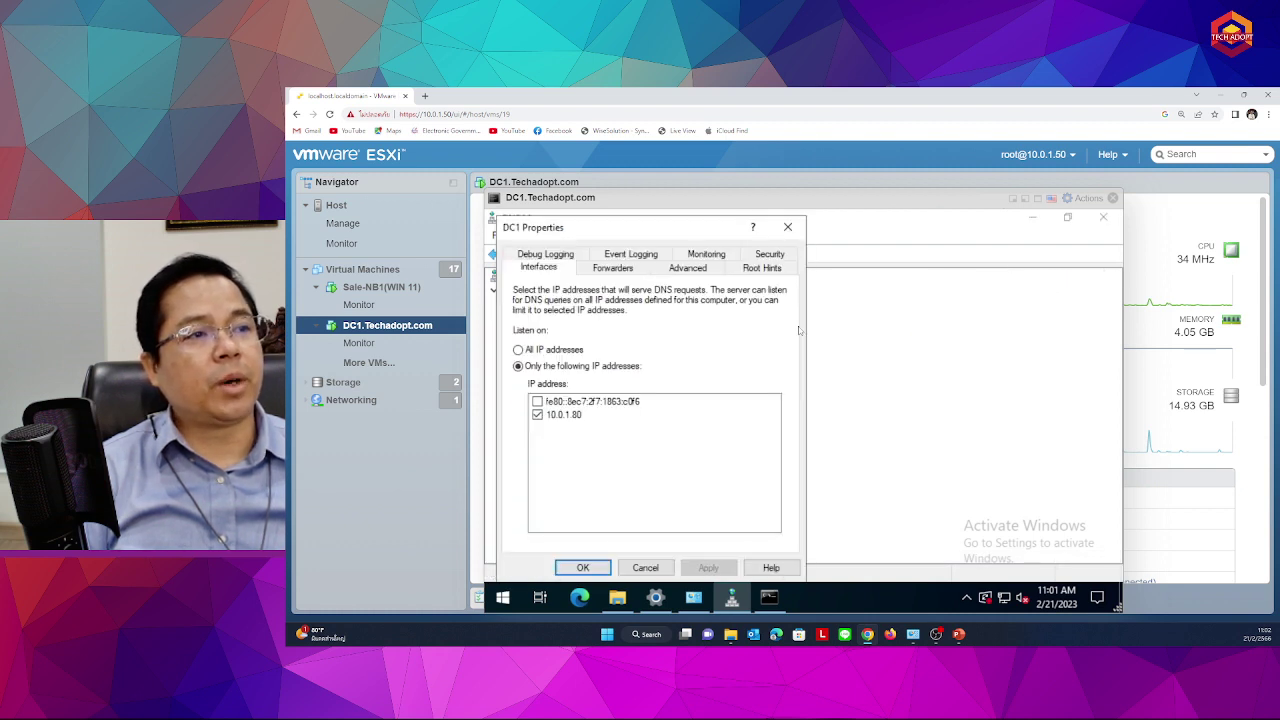
{"action": "left_click", "coordinate": [548, 549]}
{"action": "left_click", "coordinate": [578, 414]}
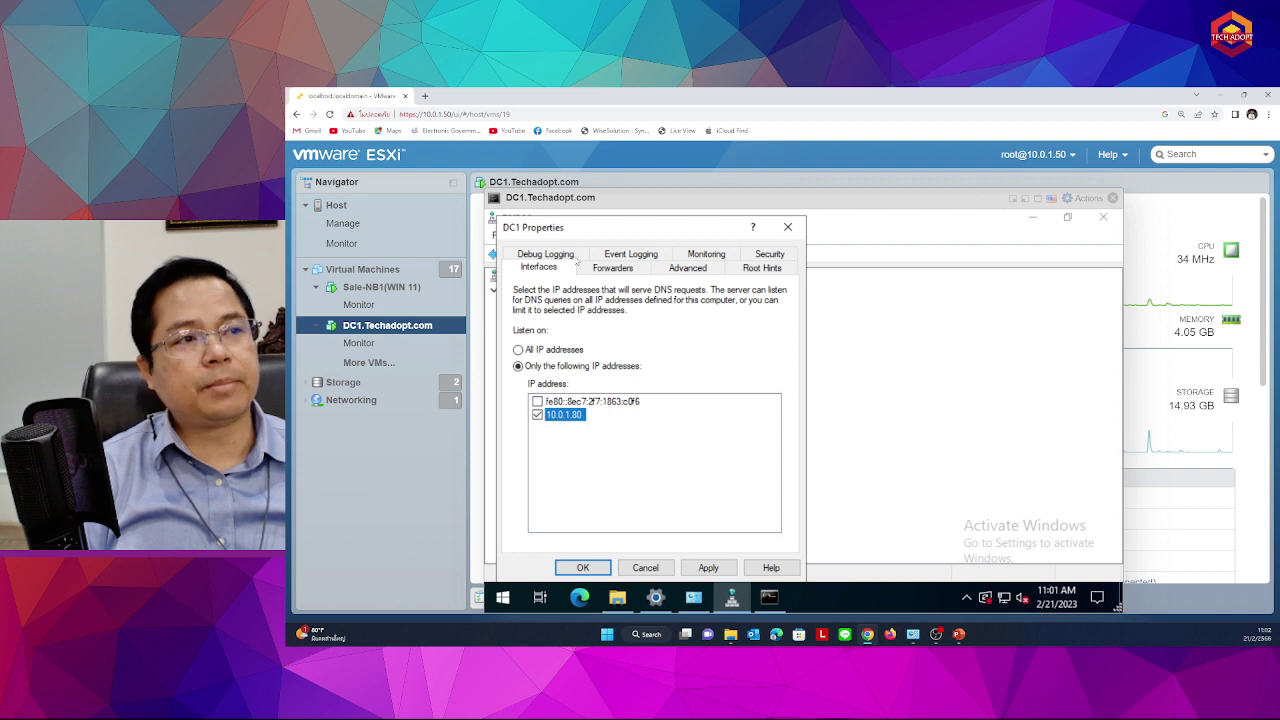
{"action": "left_click", "coordinate": [610, 268]}
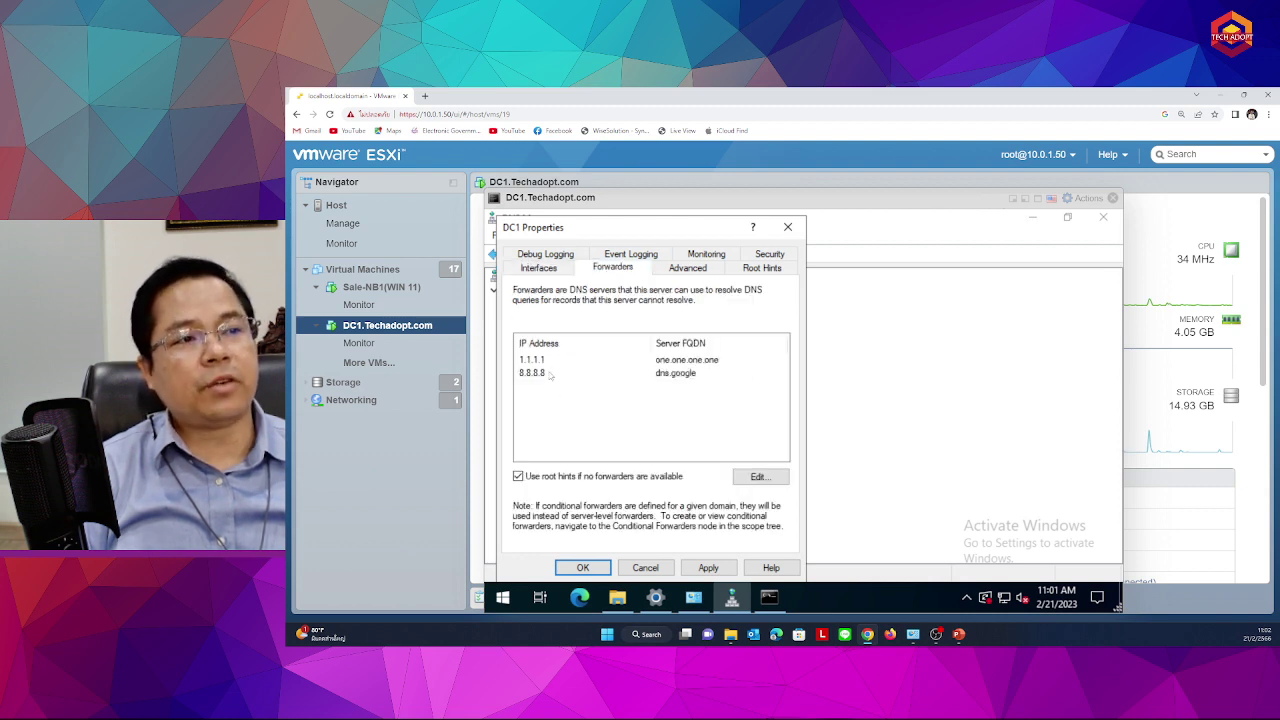
{"action": "left_click", "coordinate": [580, 361]}
{"action": "left_click", "coordinate": [556, 374]}
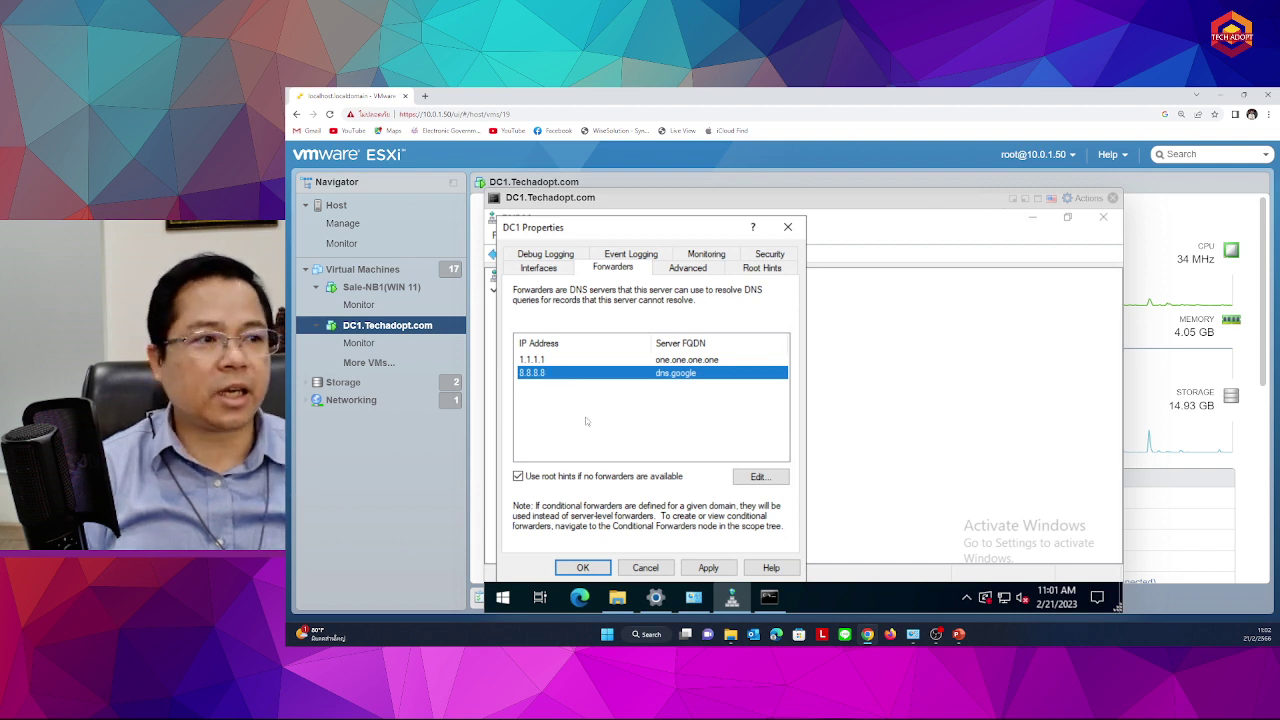
{"action": "left_click", "coordinate": [787, 227]}
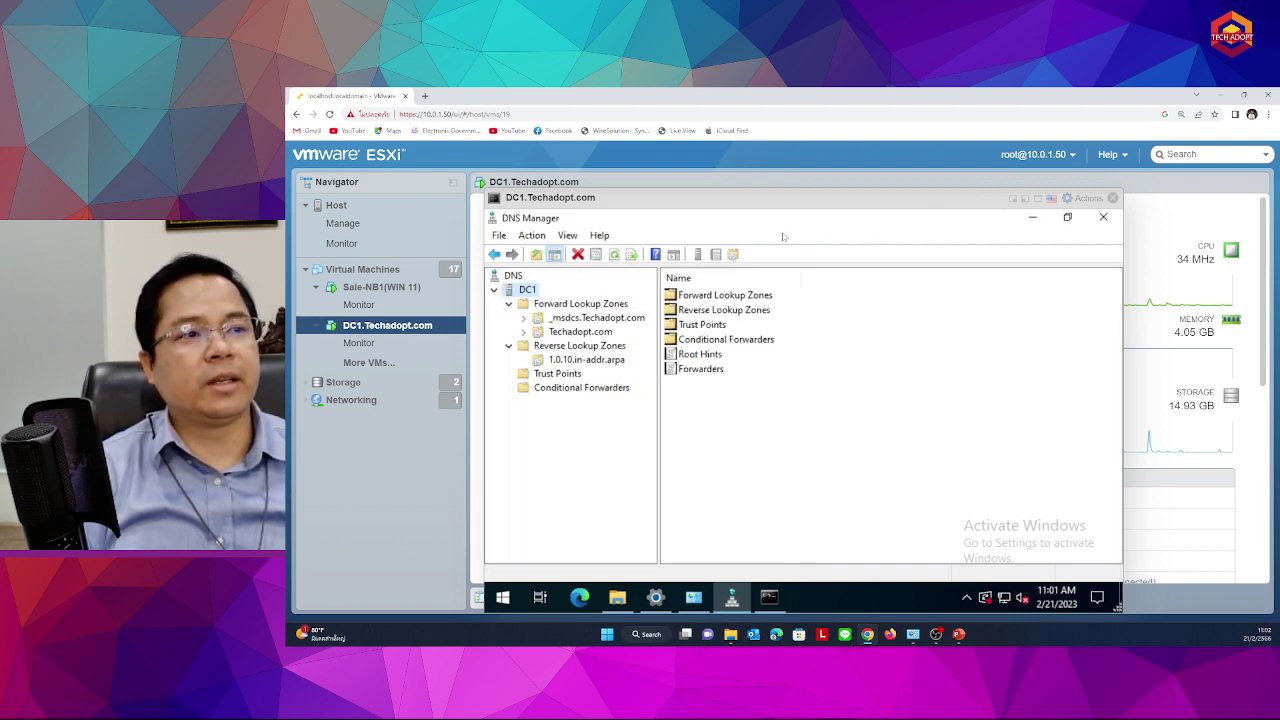
Reopen Techadopt.com properties to recheck SOA and the name server dc1.techadopt.com at 10.0.1.80
{"action": "left_click", "coordinate": [573, 334]}
{"action": "right_click", "coordinate": [573, 334]}
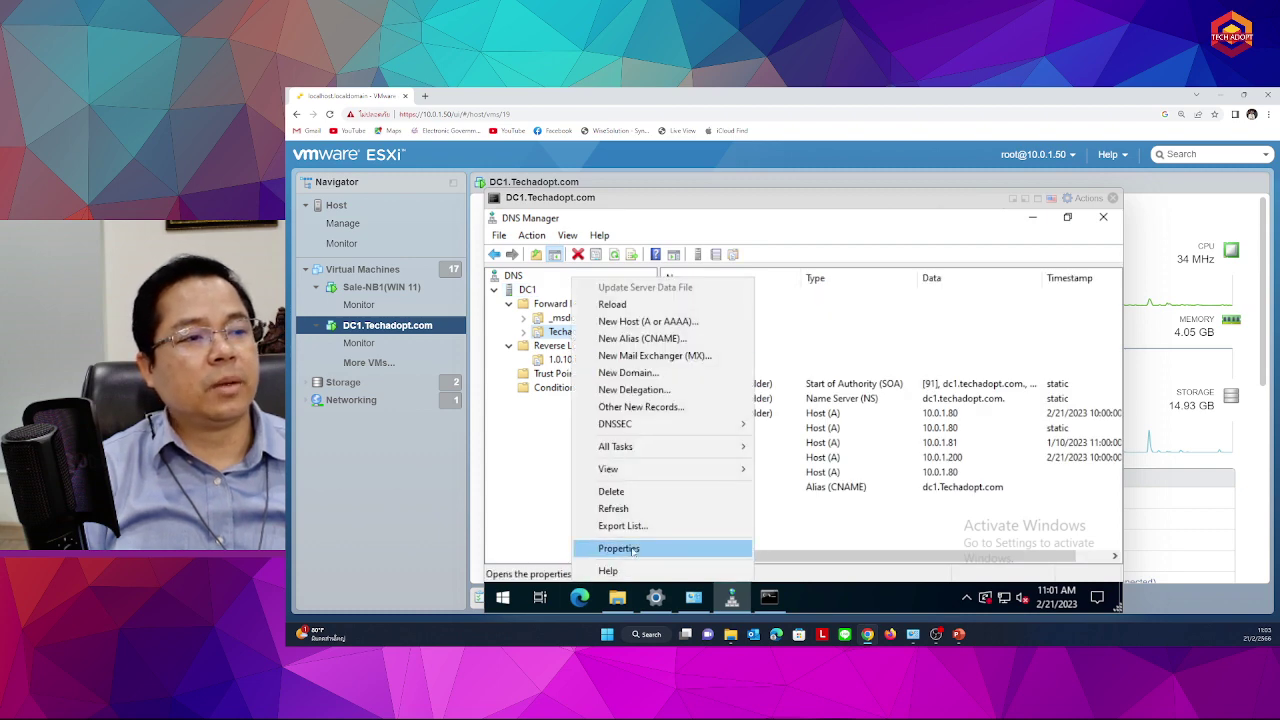
{"action": "left_click", "coordinate": [619, 548]}
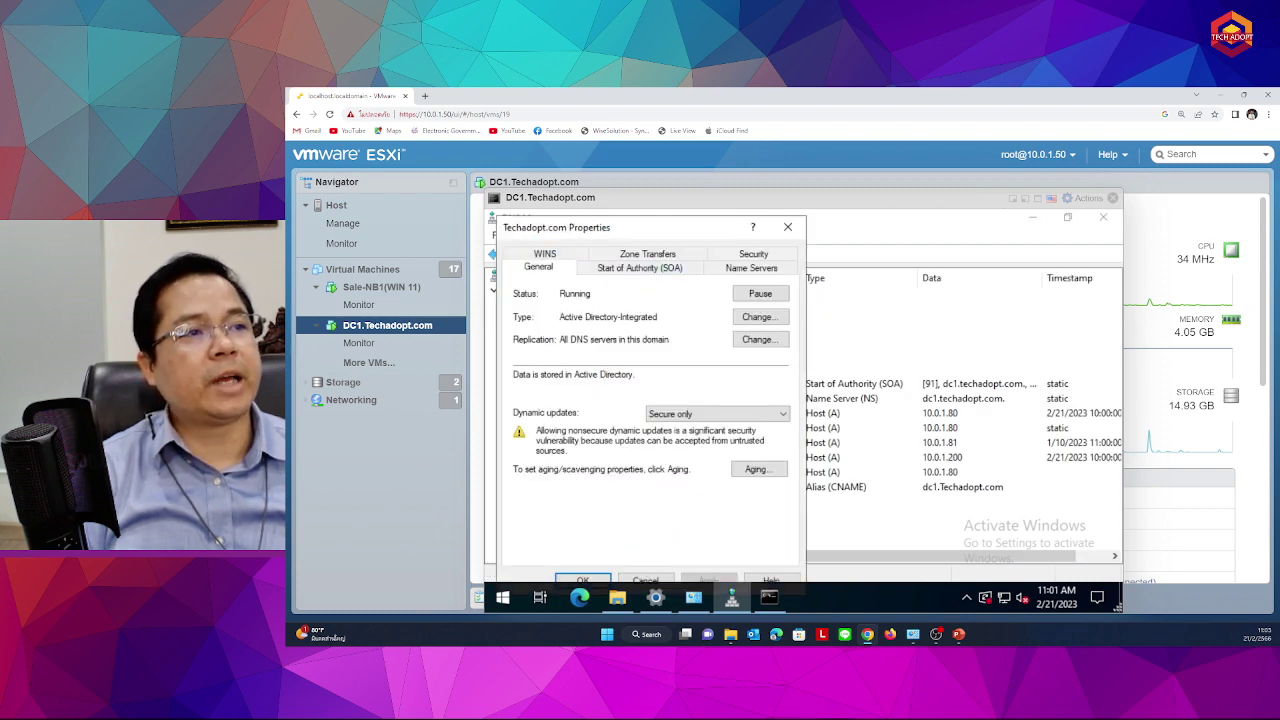
{"action": "left_click_drag", "start_coordinate": [570, 228], "coordinate": [744, 241]}
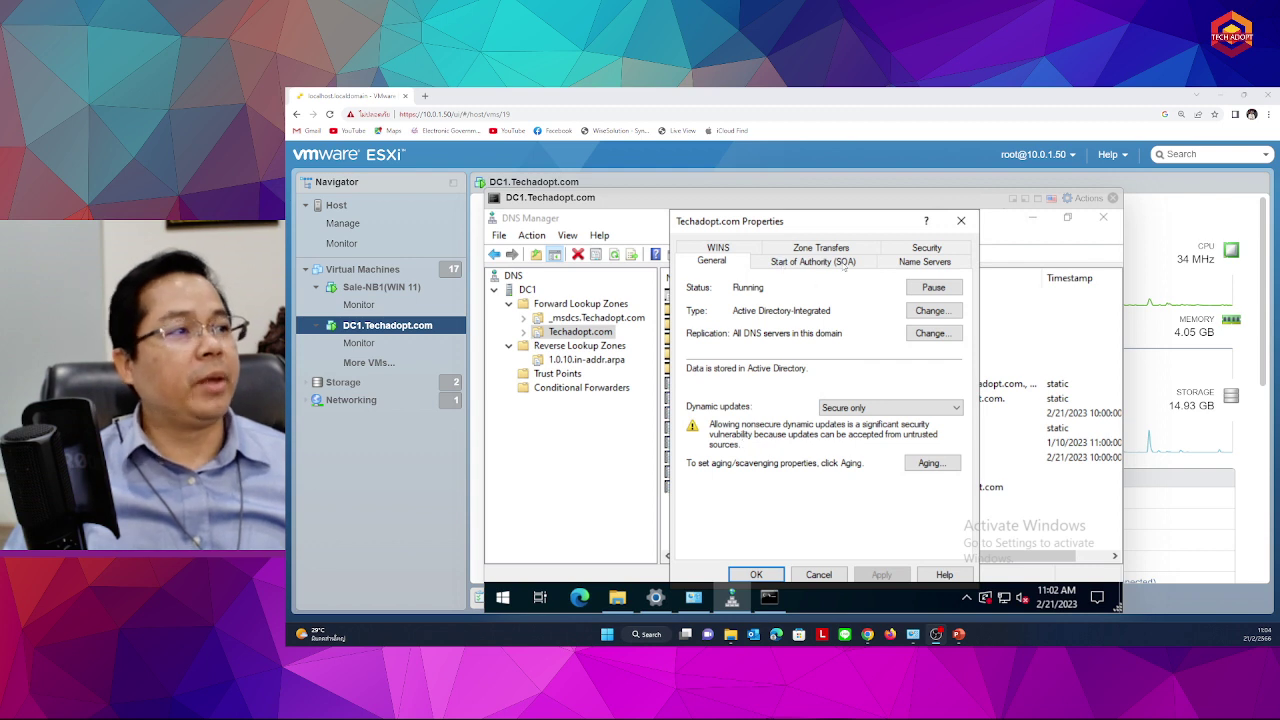
{"action": "left_click", "coordinate": [810, 262]}
{"action": "left_click", "coordinate": [922, 262]}
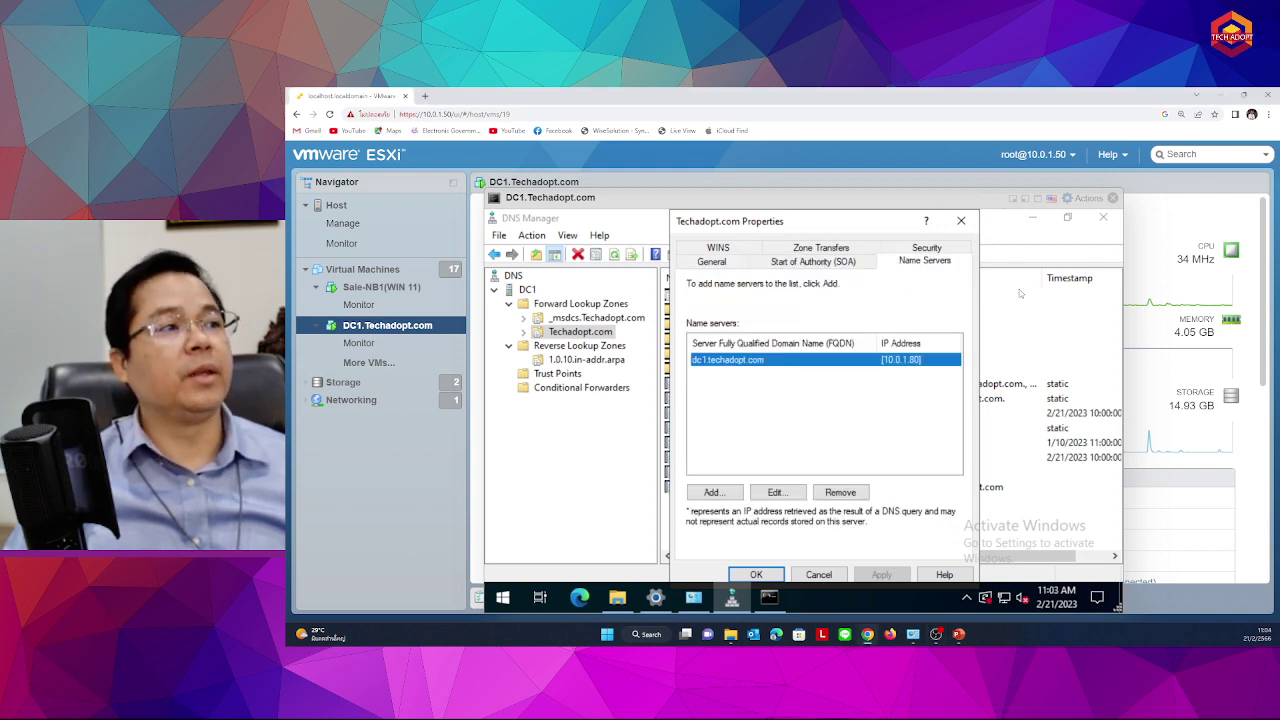
{"action": "left_click", "coordinate": [810, 450]}
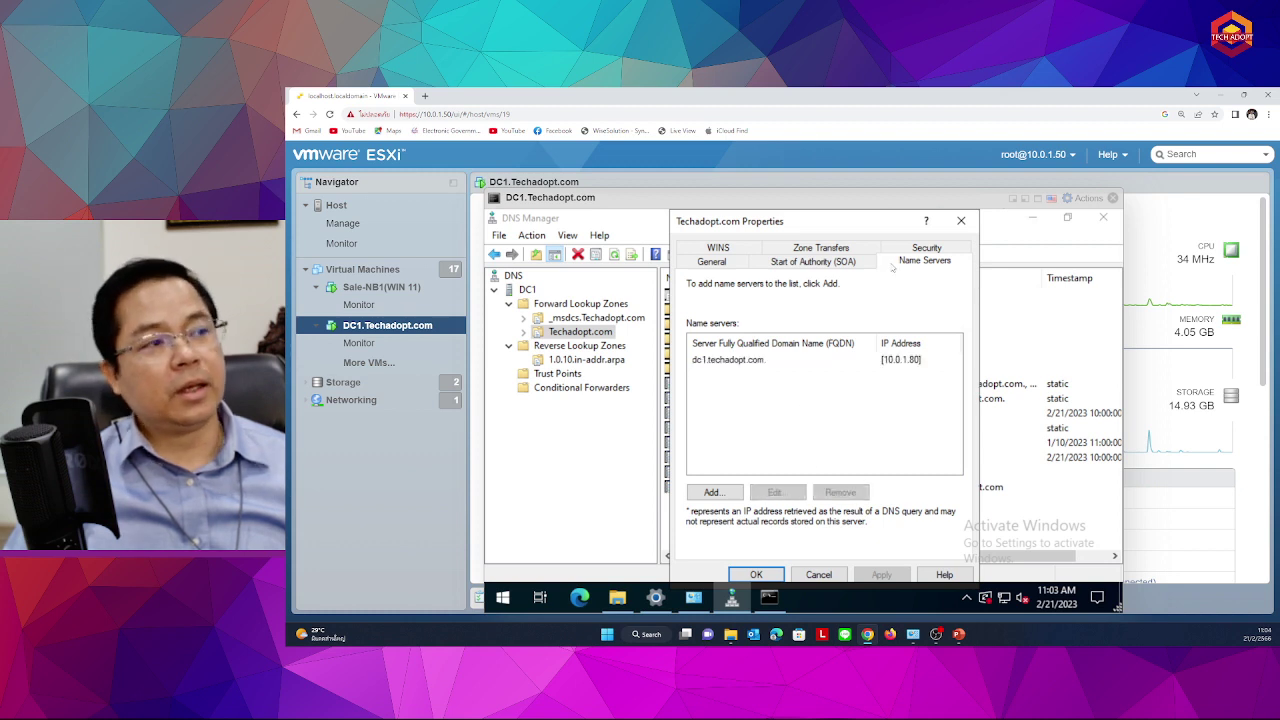
{"action": "left_click", "coordinate": [961, 220]}
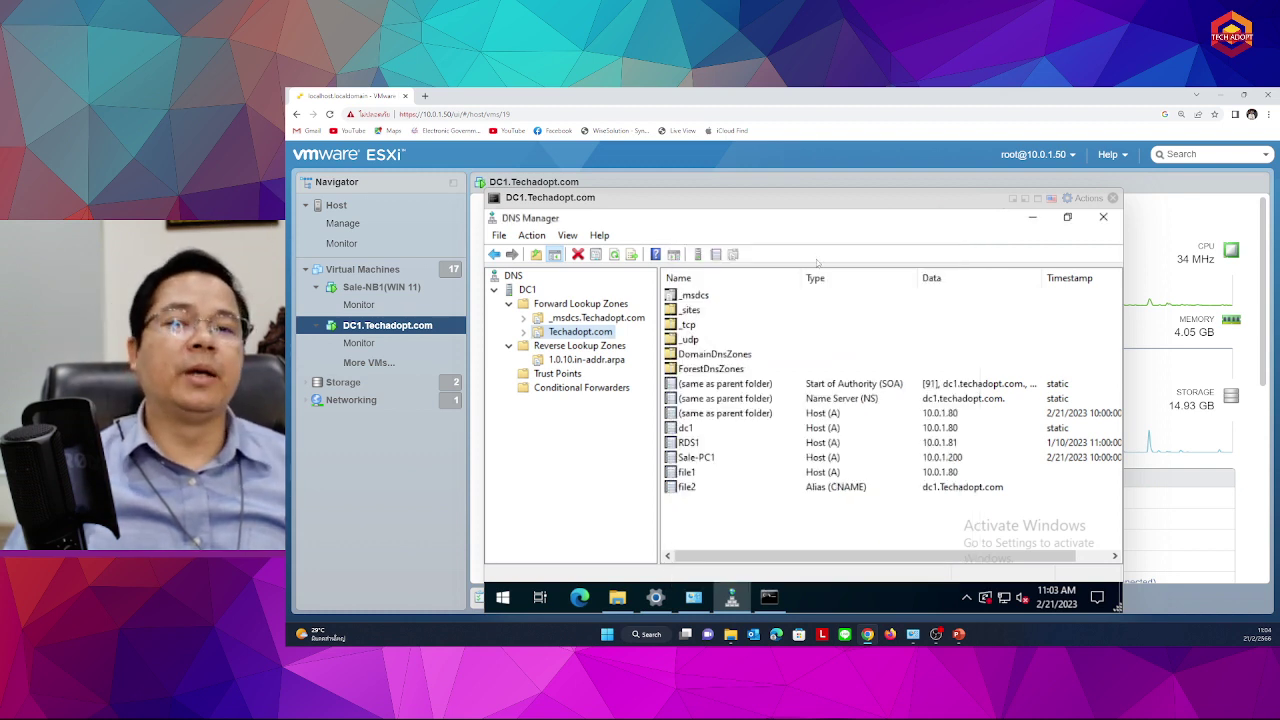